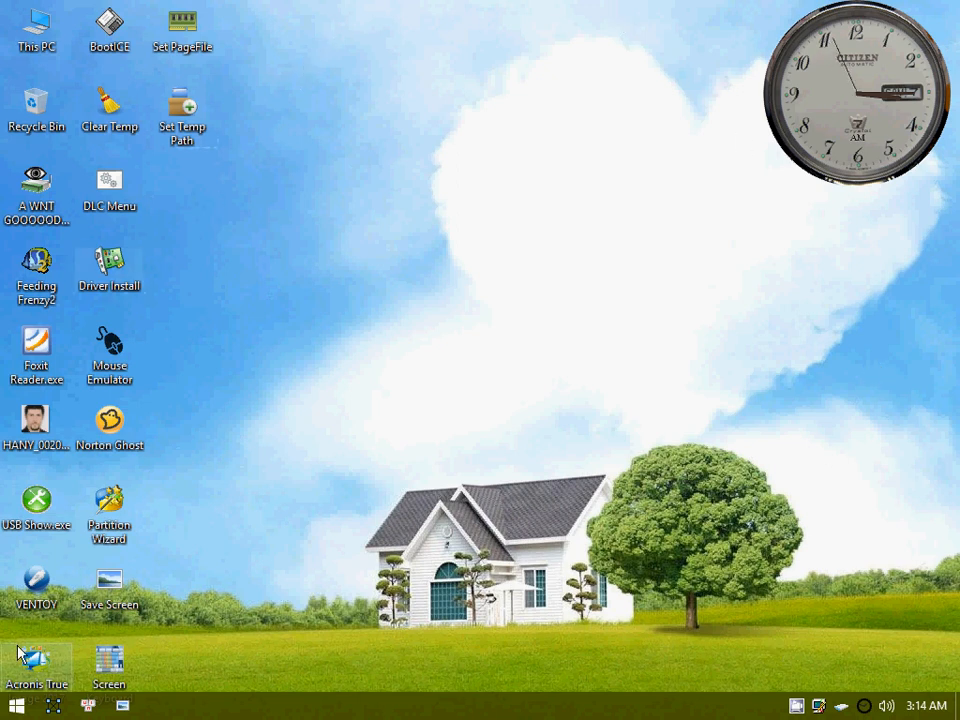
Step: Open the TOOLS folder inside Program Files on the Boot (X:) drive
double_click(37, 35)
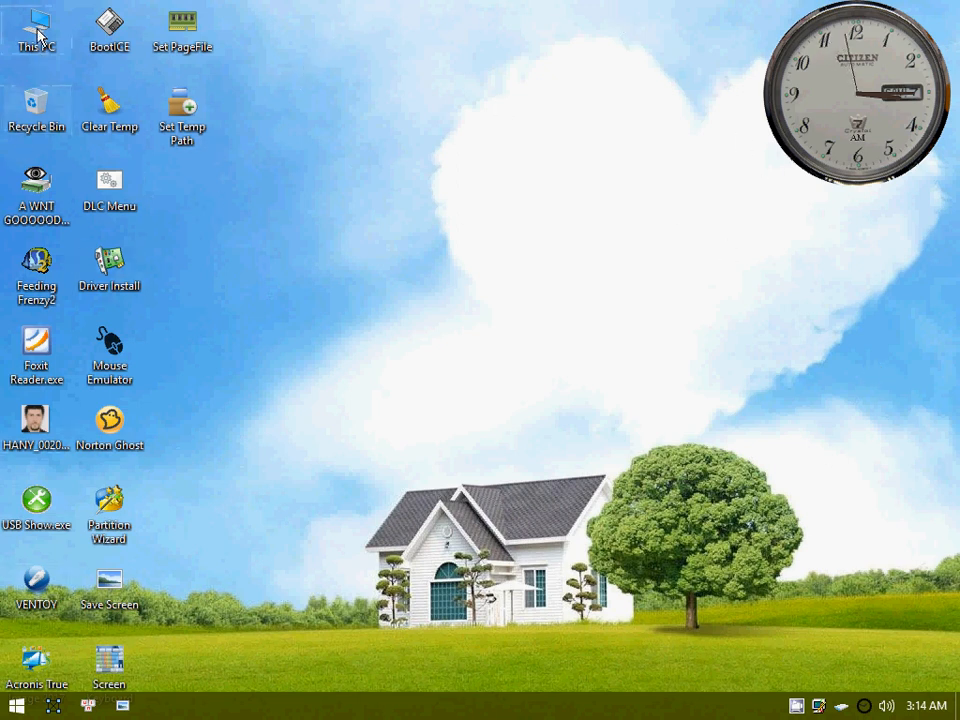
double_click(590, 482)
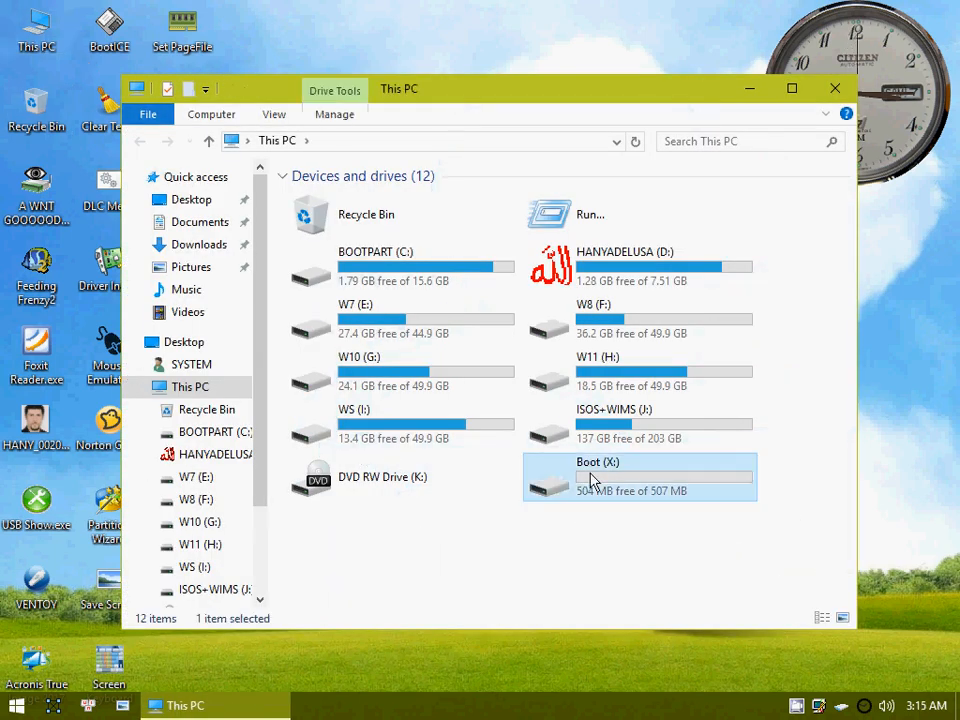
double_click(360, 240)
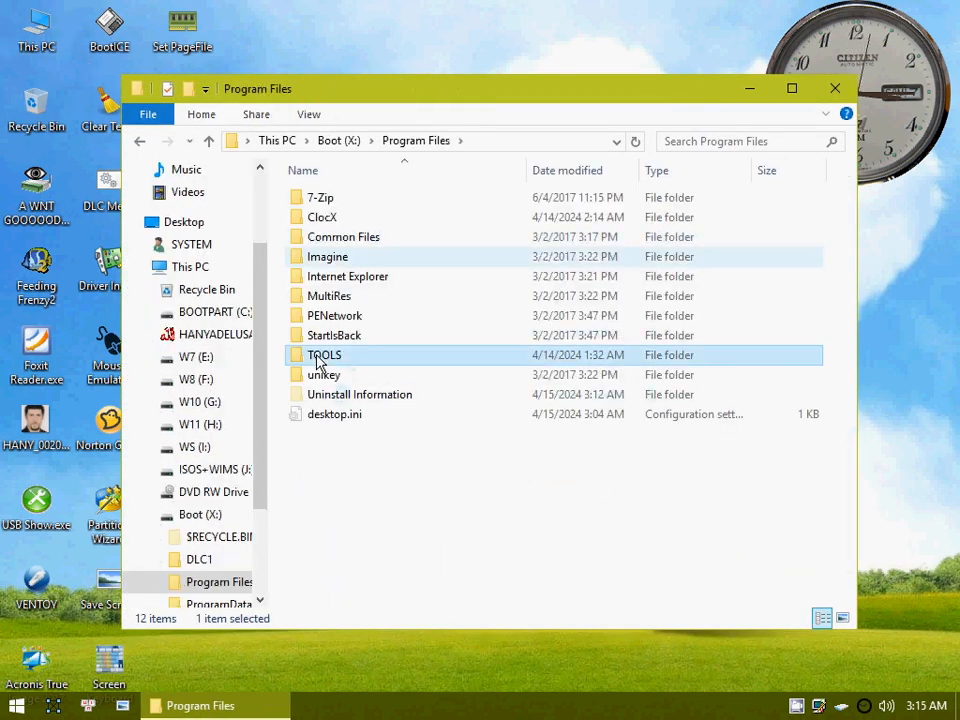
left_click(325, 362)
left_click(327, 357)
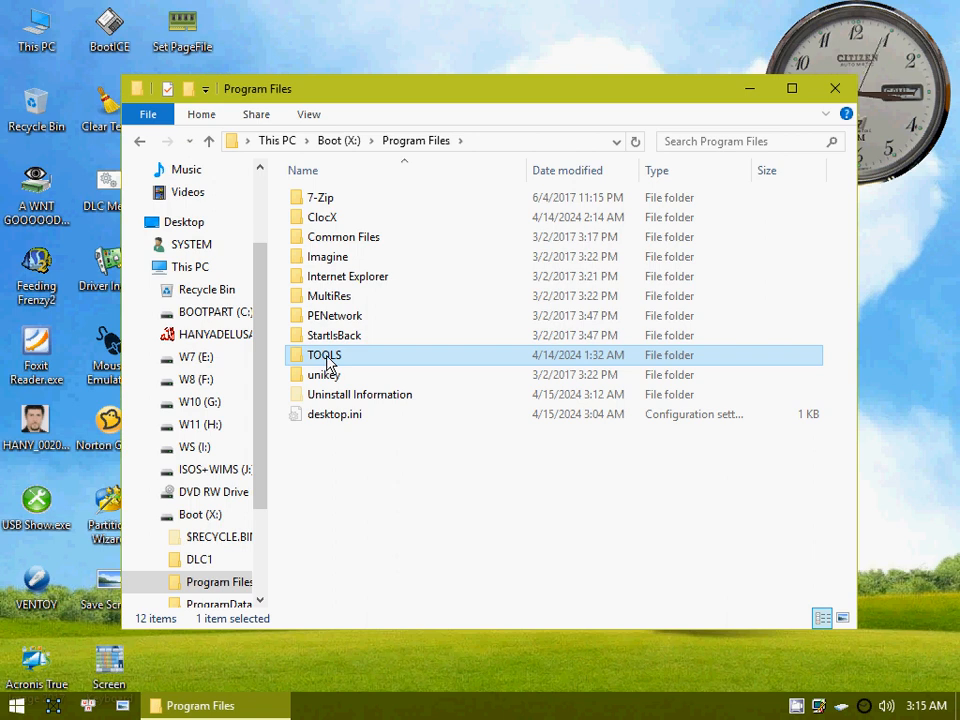
left_click(328, 358)
left_click(334, 373)
double_click(342, 358)
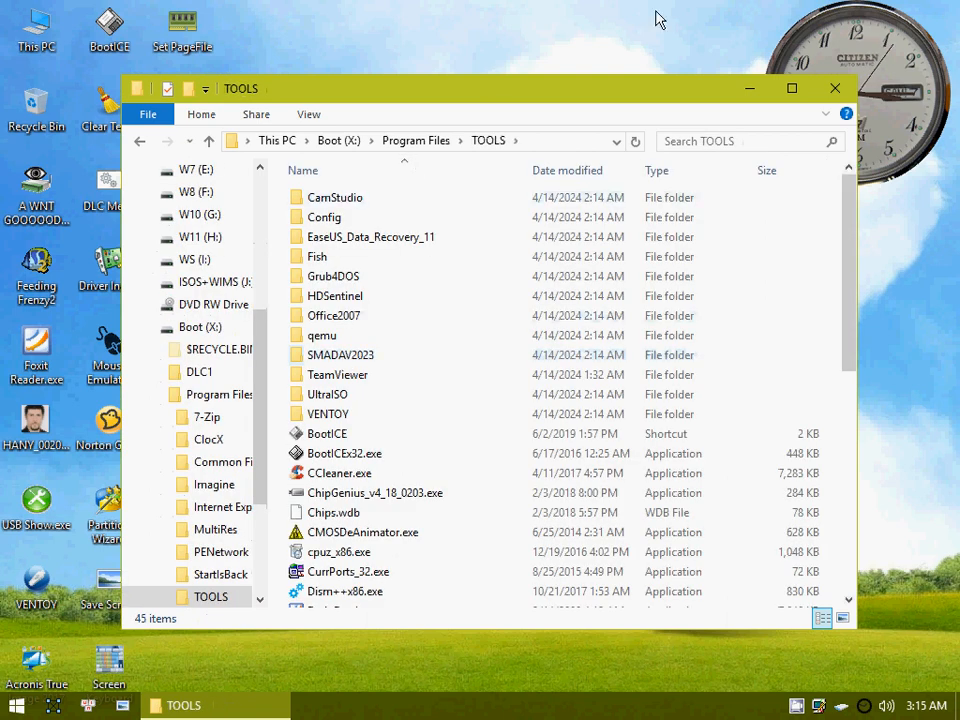
Step: Look through the bundled programs in the TOOLS folder down to the end of the list and close the folder window
scroll(367, 507, "down", 3)
scroll(367, 507, "down", 5)
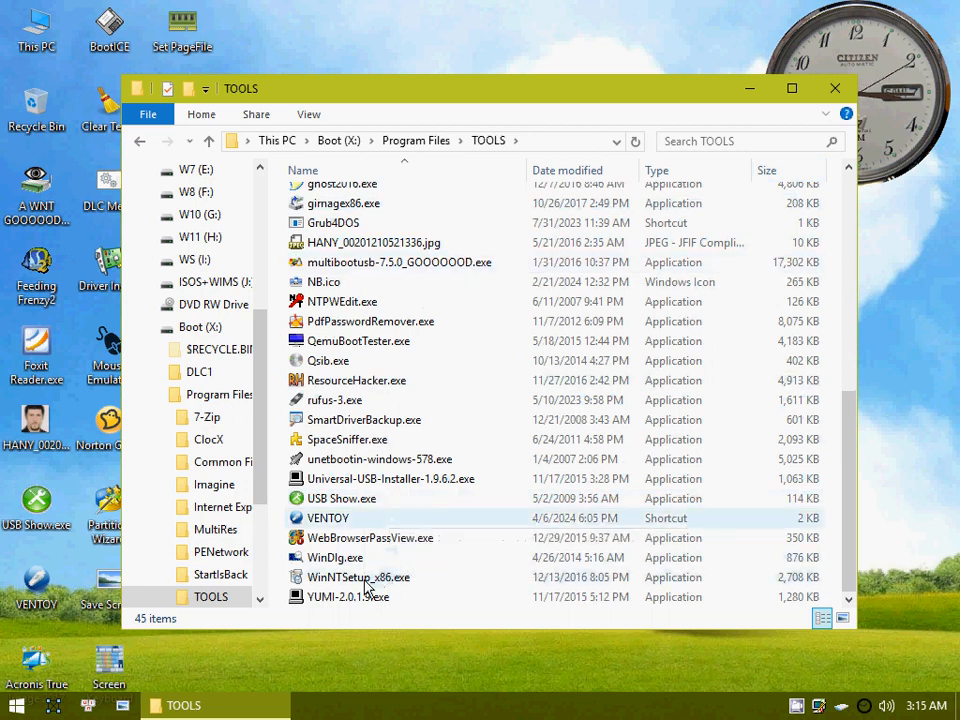
left_click(836, 90)
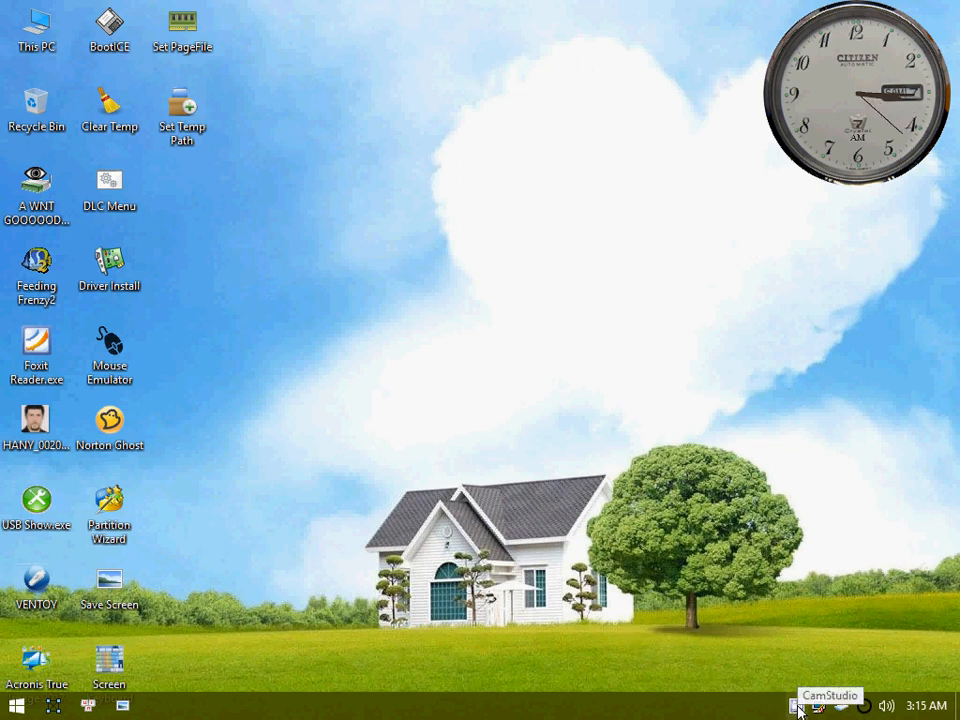
Step: Launch CamStudio from the second tools collection of the desktop and minimize its window
right_click(287, 8)
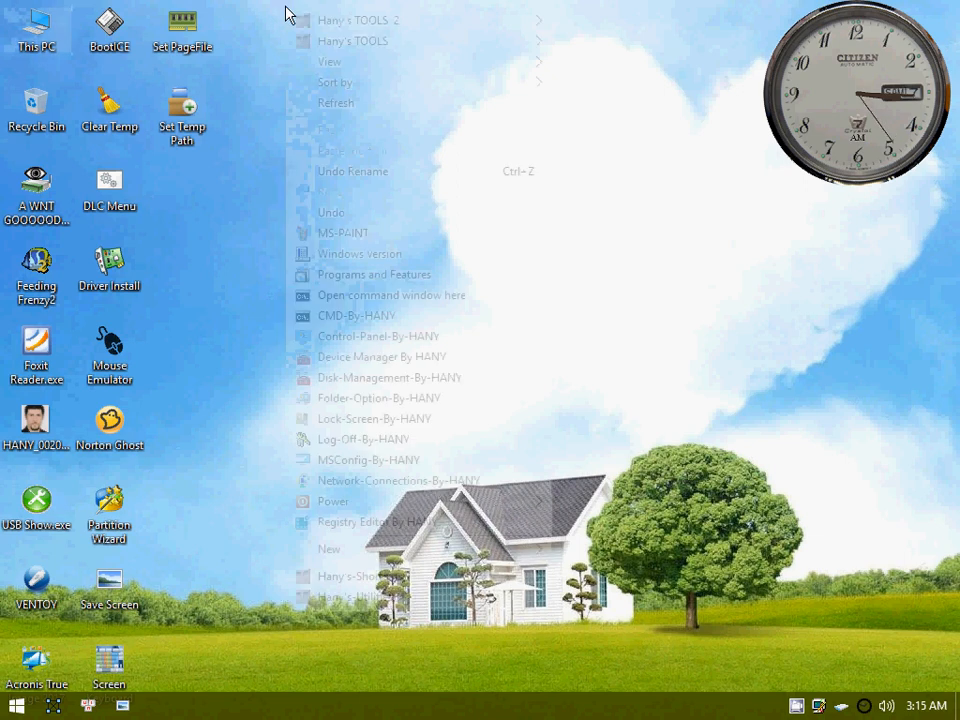
left_click(664, 416)
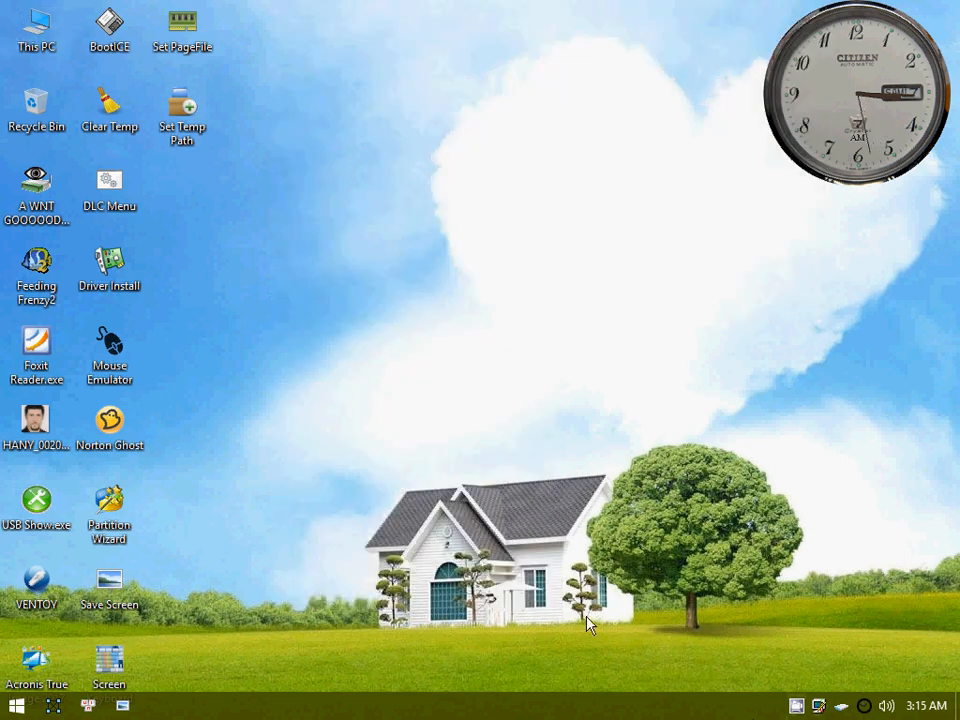
right_click(288, 12)
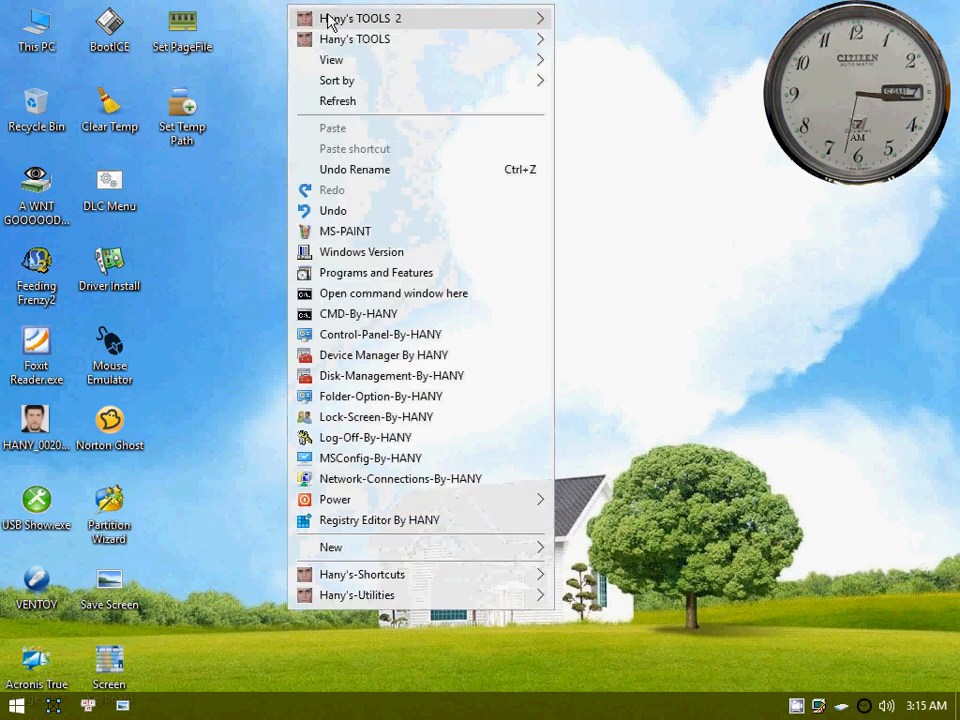
mouse_move(328, 19)
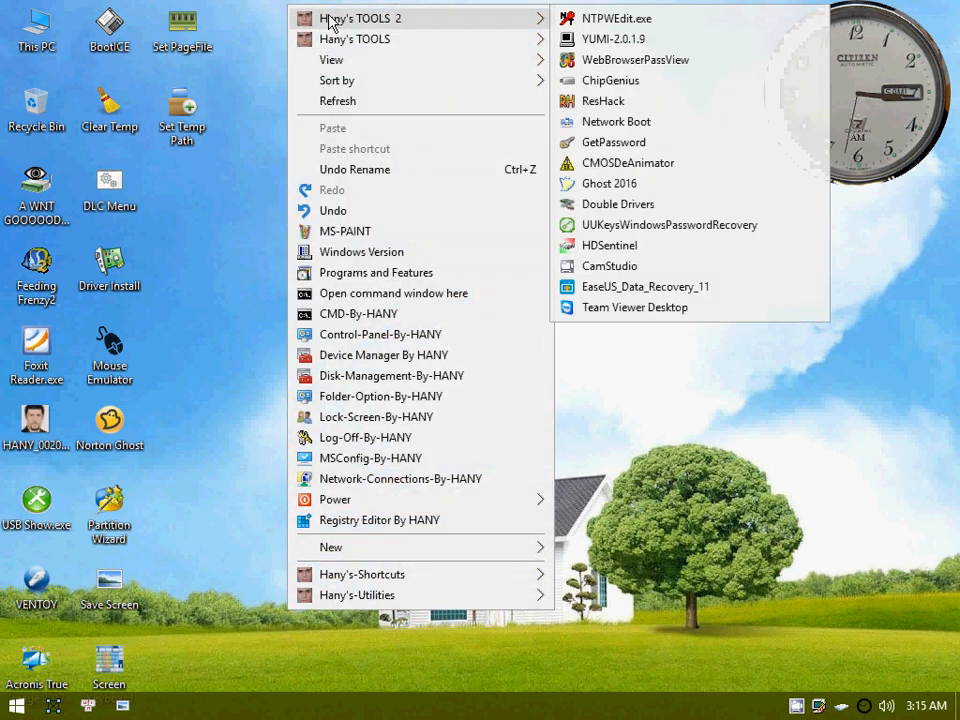
left_click(626, 270)
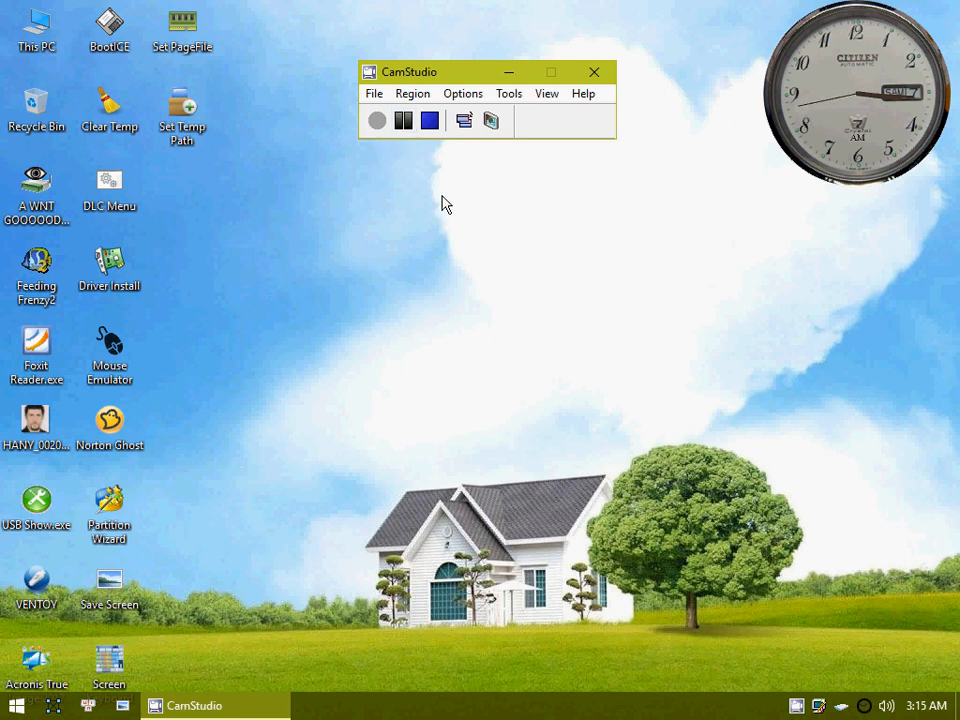
left_click(506, 78)
right_click(312, 17)
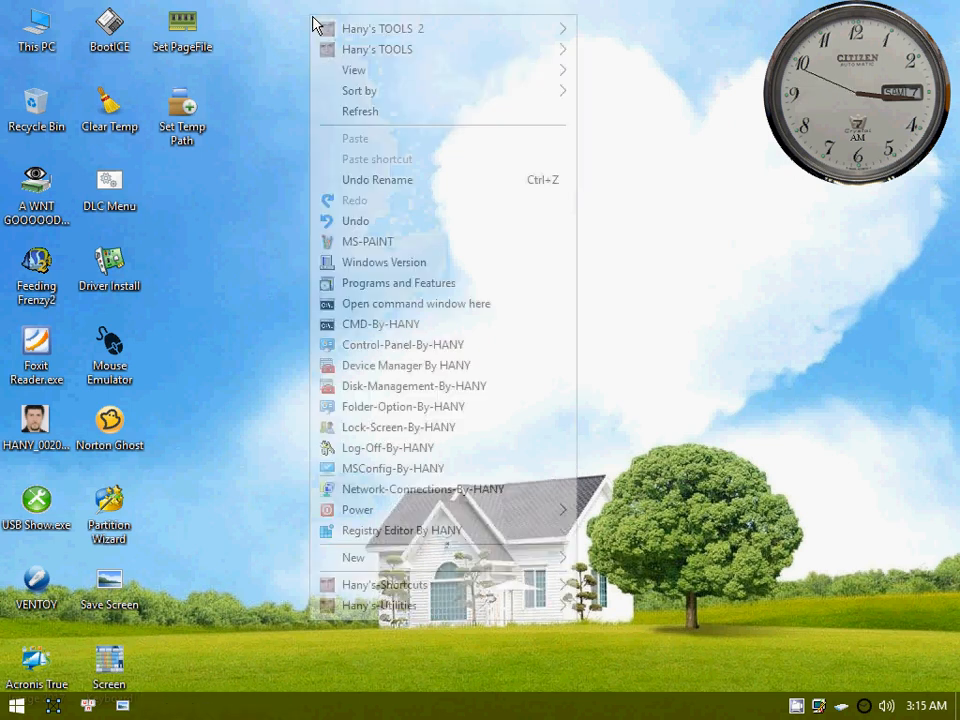
mouse_move(470, 38)
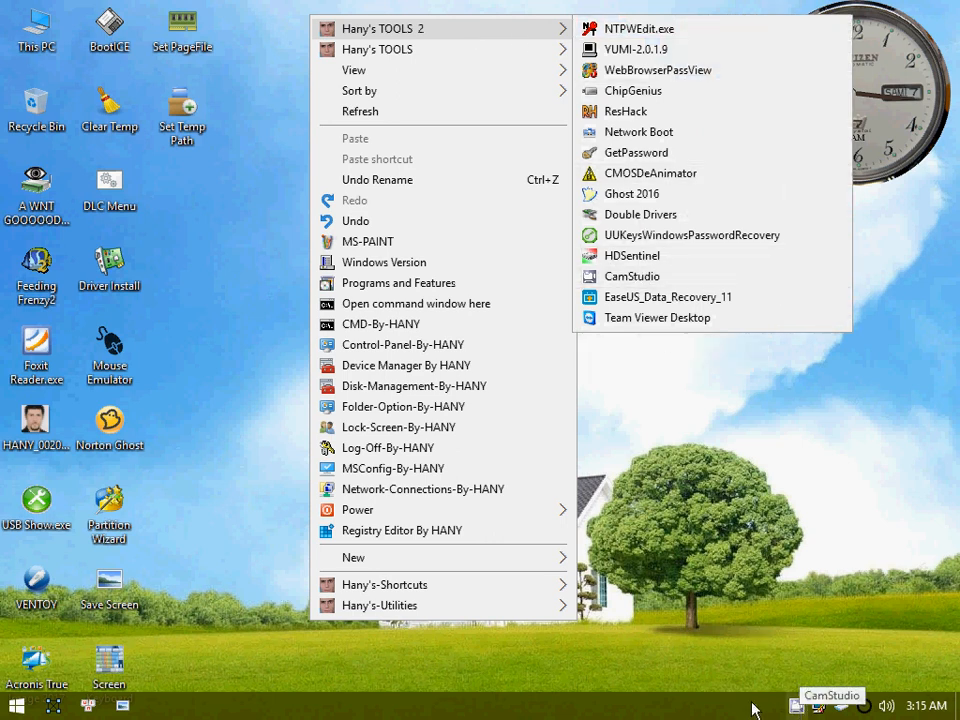
left_click(539, 672)
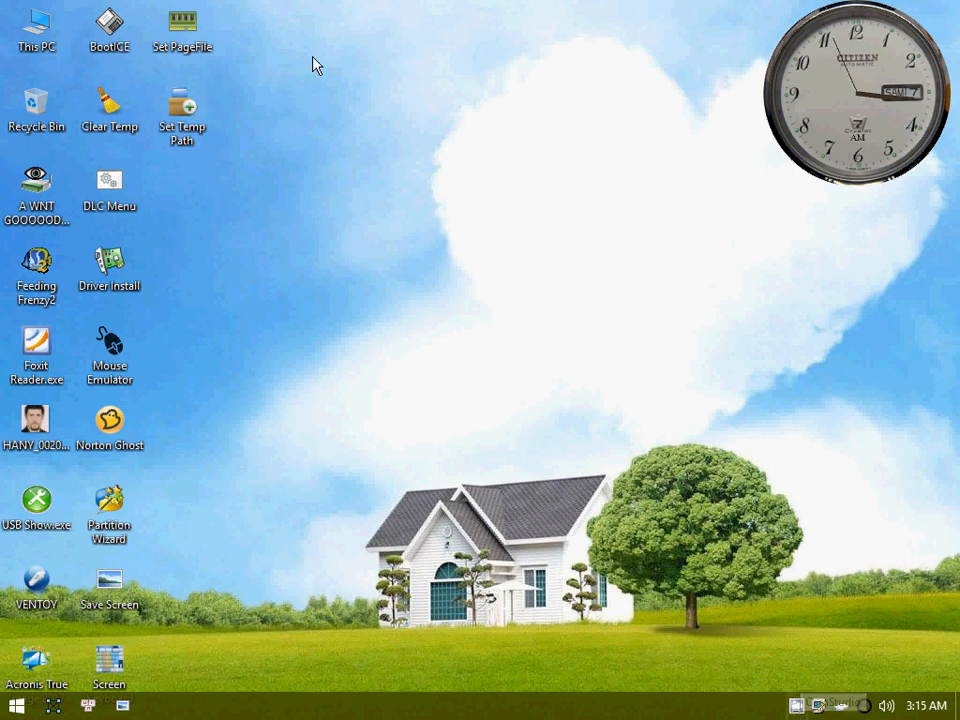
right_click(279, 21)
mouse_move(330, 27)
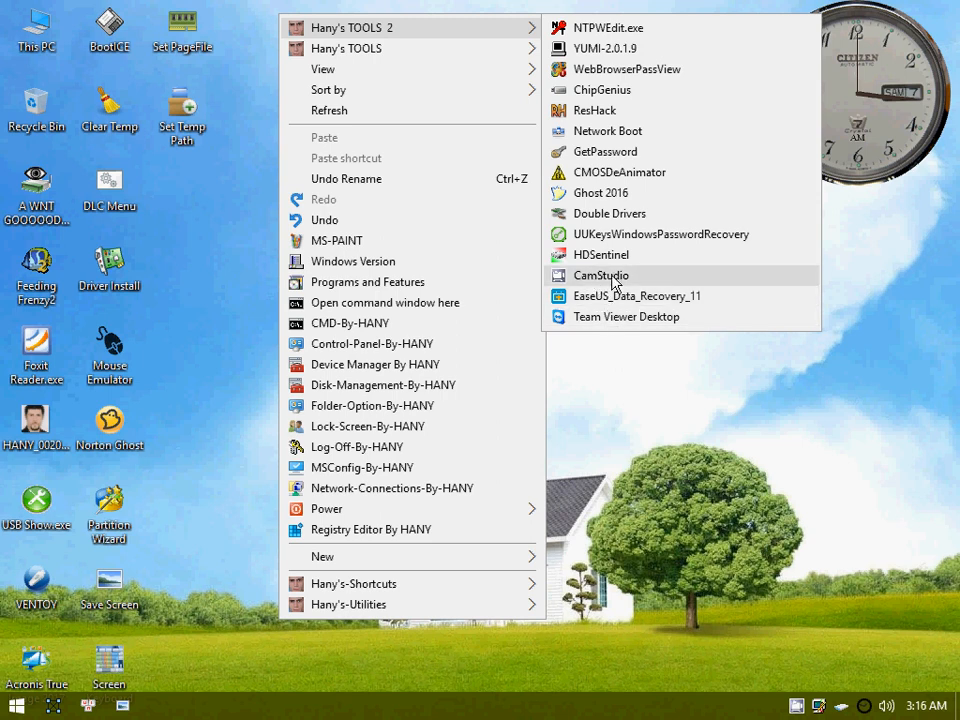
left_click(630, 414)
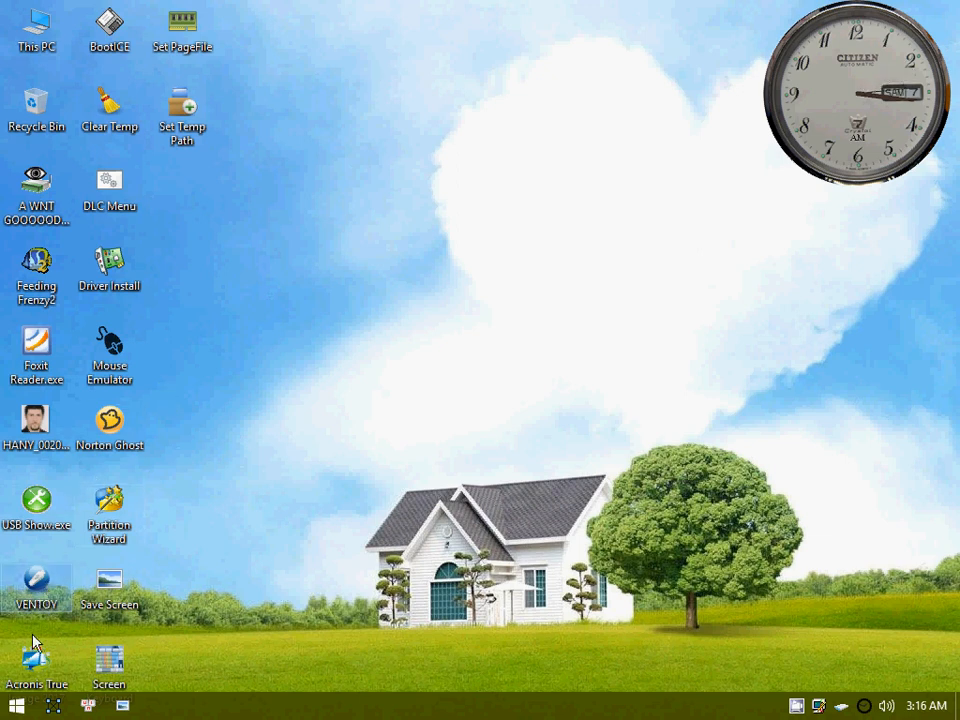
Step: Launch VENTOY from the desktop and refresh its list of USB devices
left_click(33, 582)
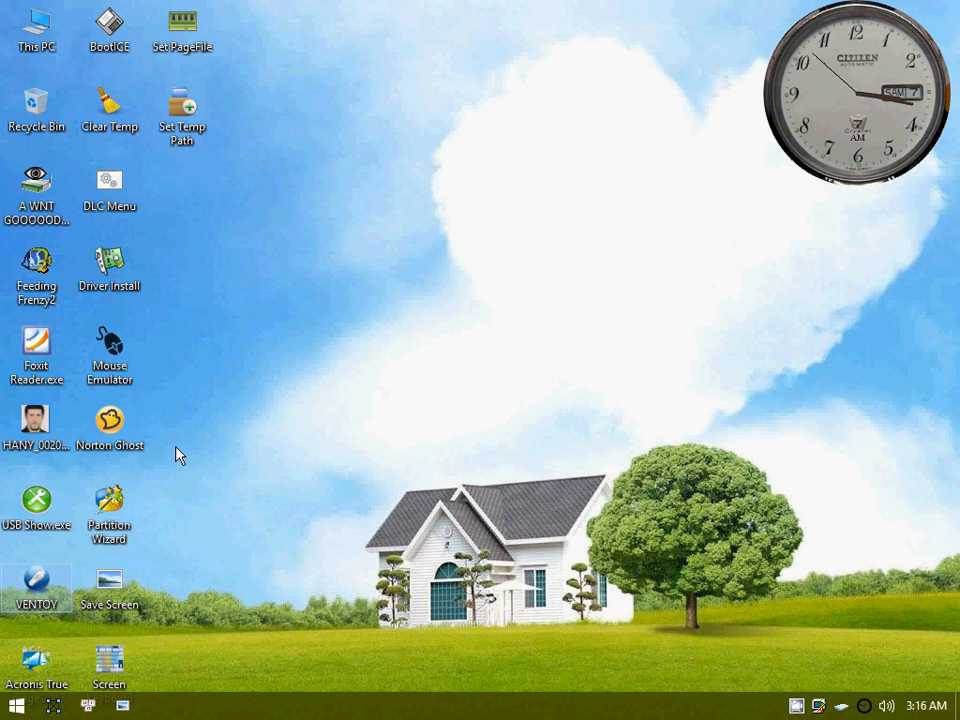
double_click(37, 585)
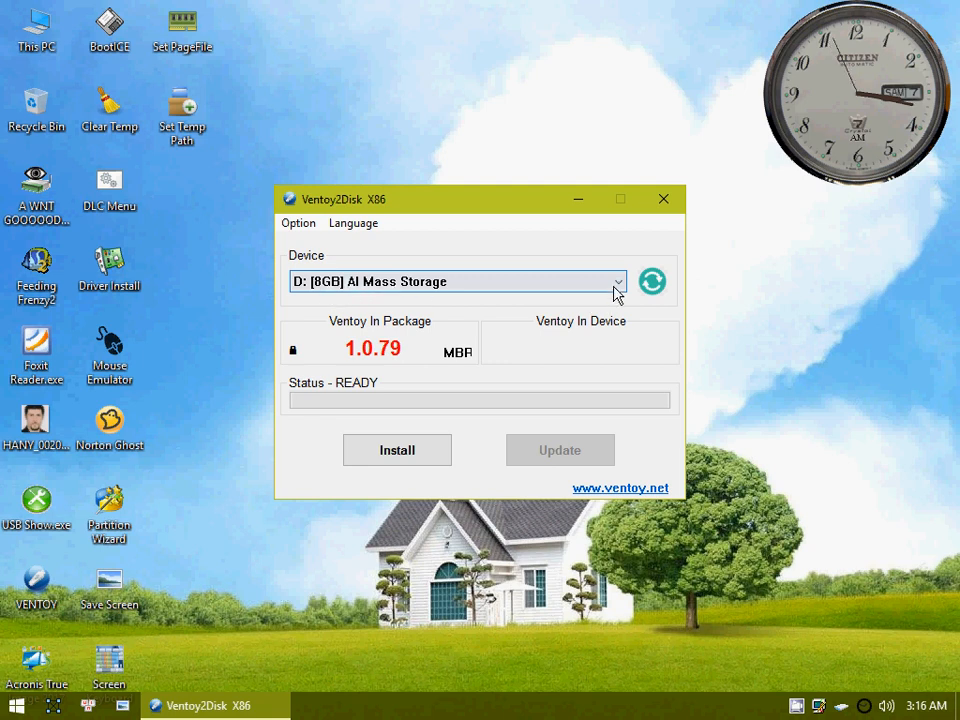
left_click(651, 281)
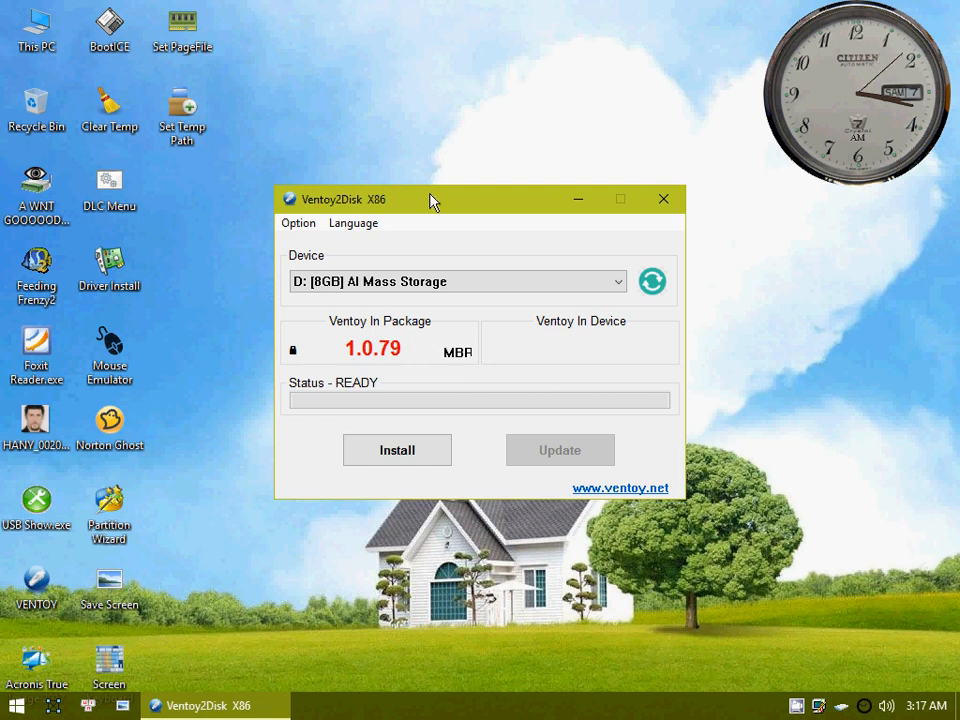
Step: Reposition the Ventoy2Disk window higher on the desktop and close it without installing
left_click_drag(430, 195, 450, 134)
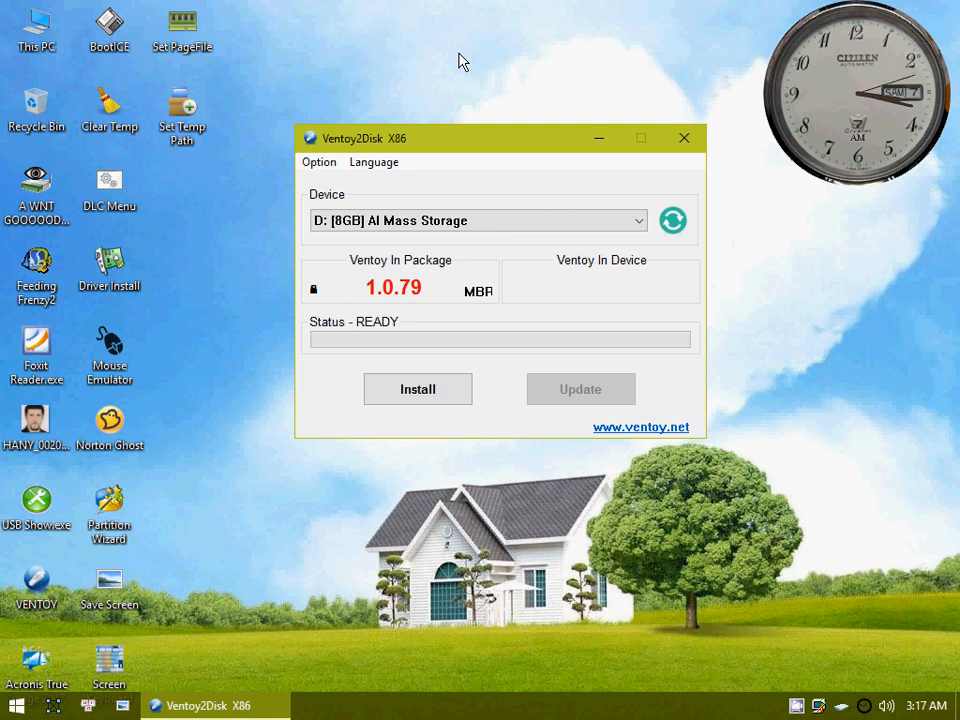
left_click_drag(511, 150, 463, 142)
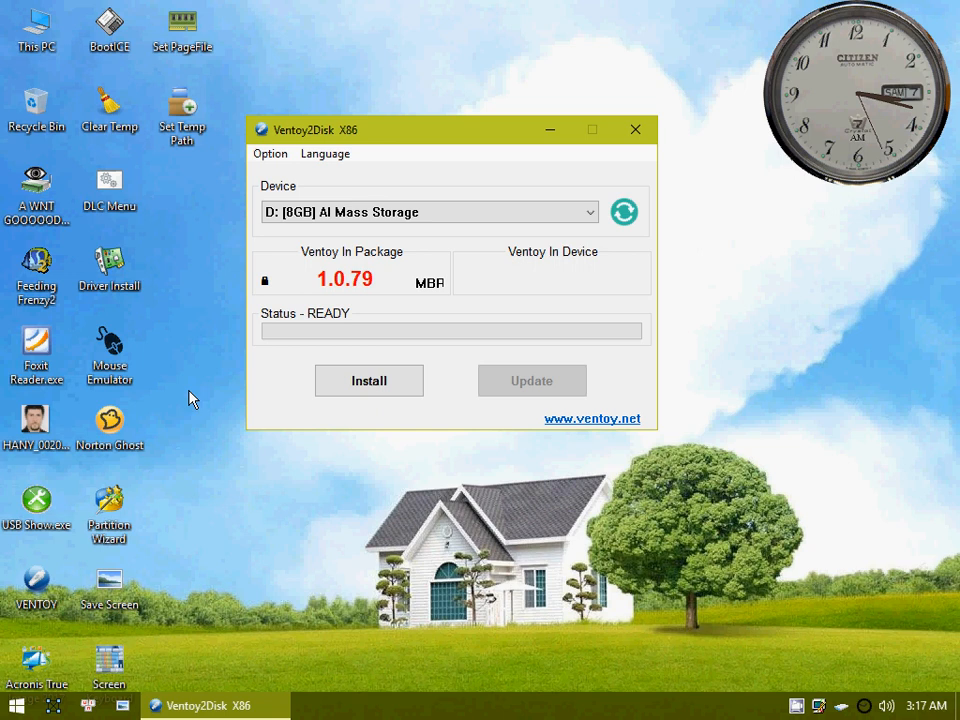
left_click(38, 590)
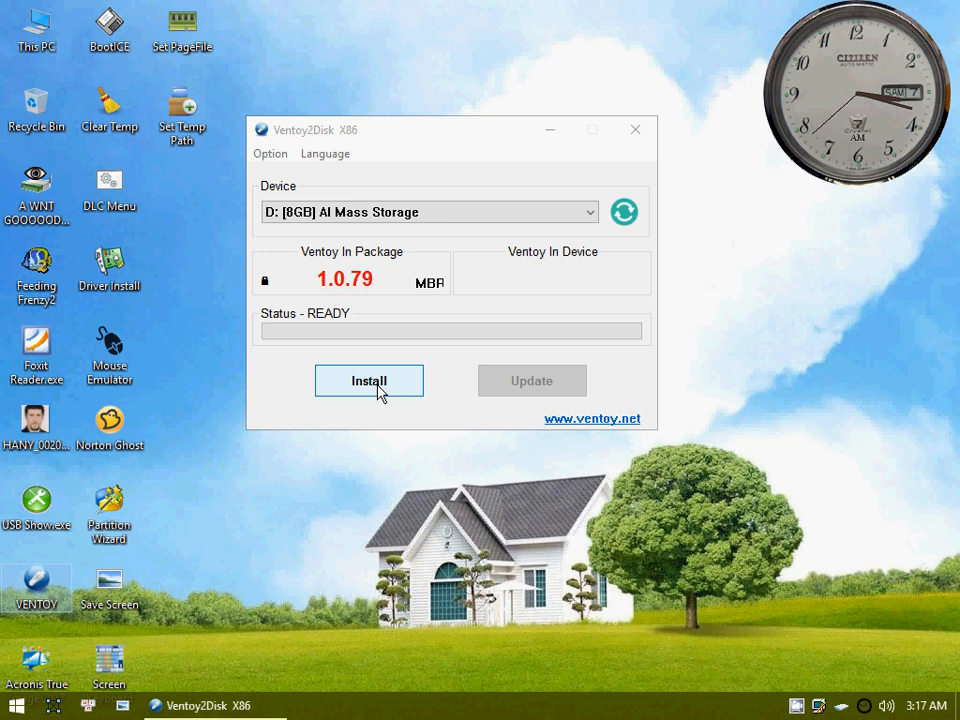
left_click(648, 136)
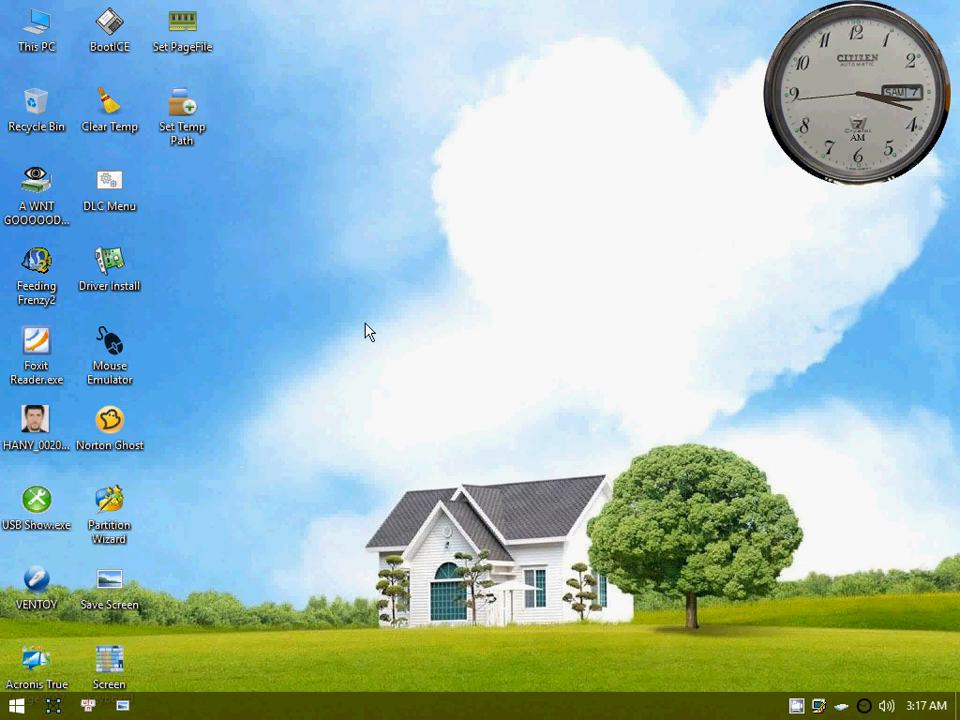
Step: Review the programs offered in both tools collections of the desktop and refresh the desktop
right_click(304, 14)
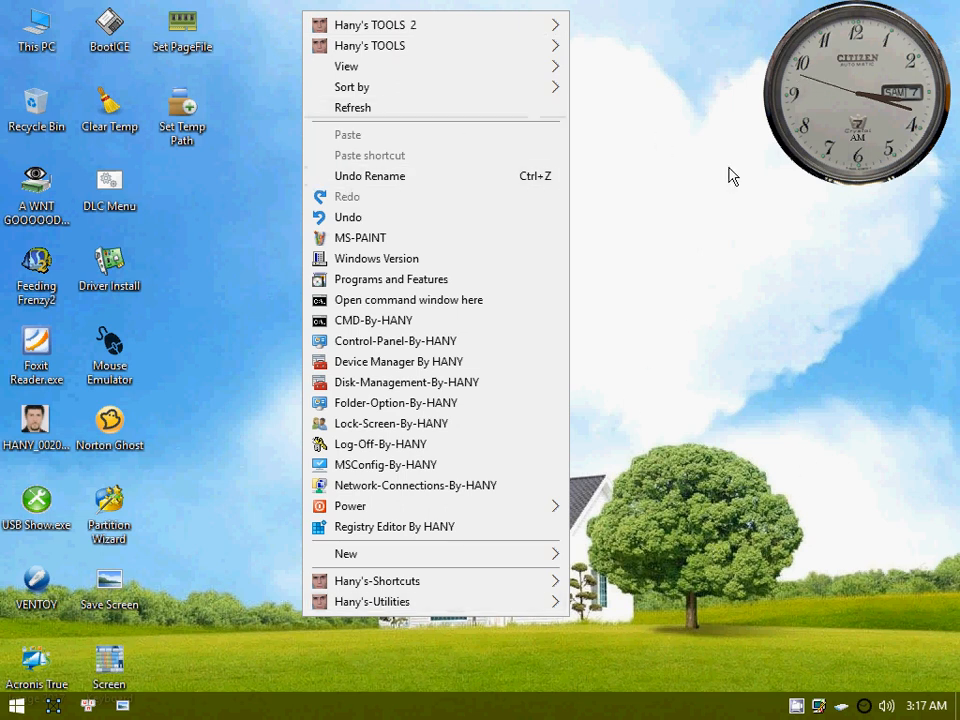
mouse_move(392, 30)
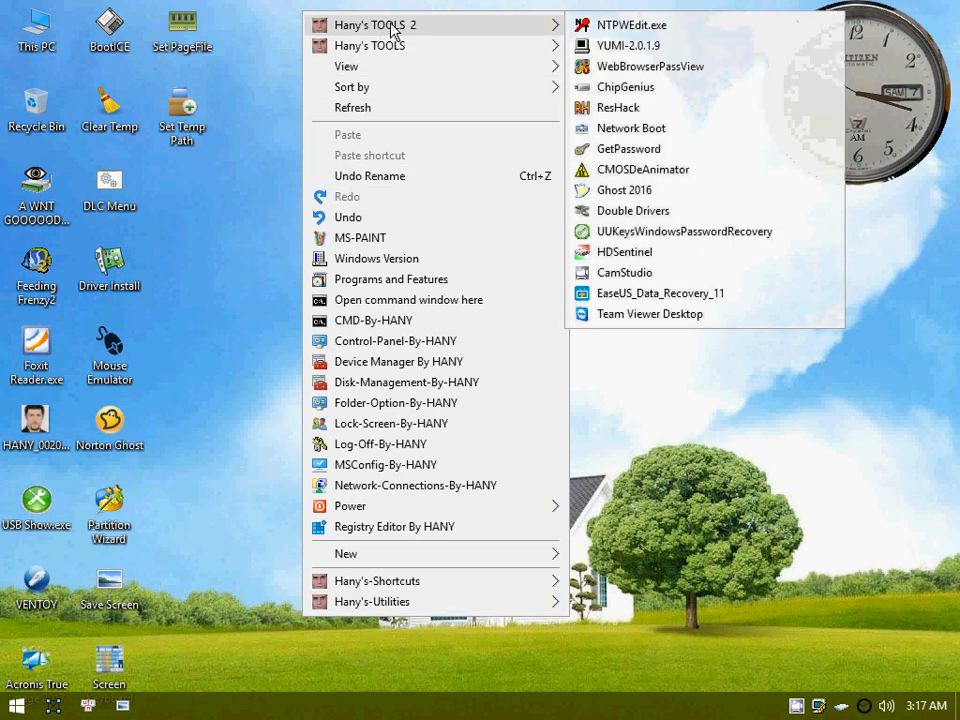
mouse_move(473, 47)
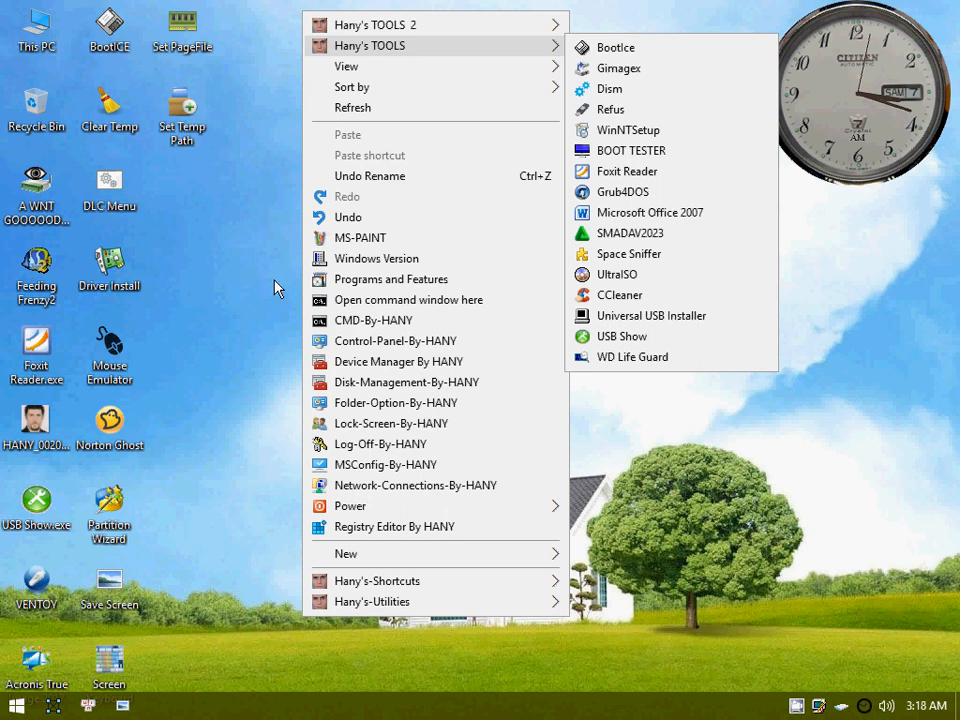
mouse_move(552, 26)
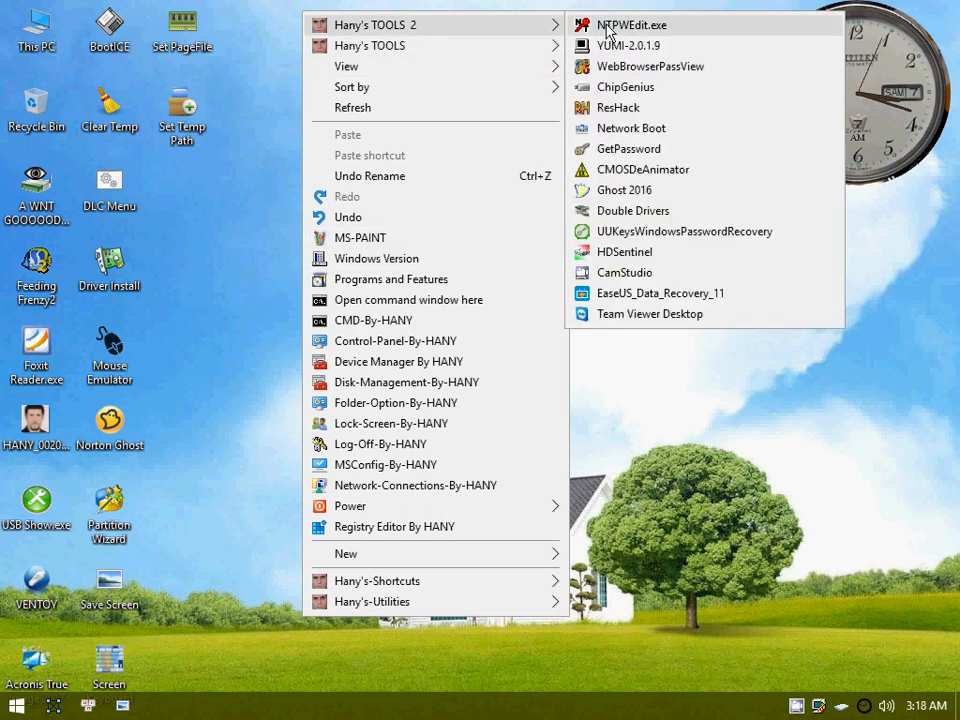
mouse_move(536, 47)
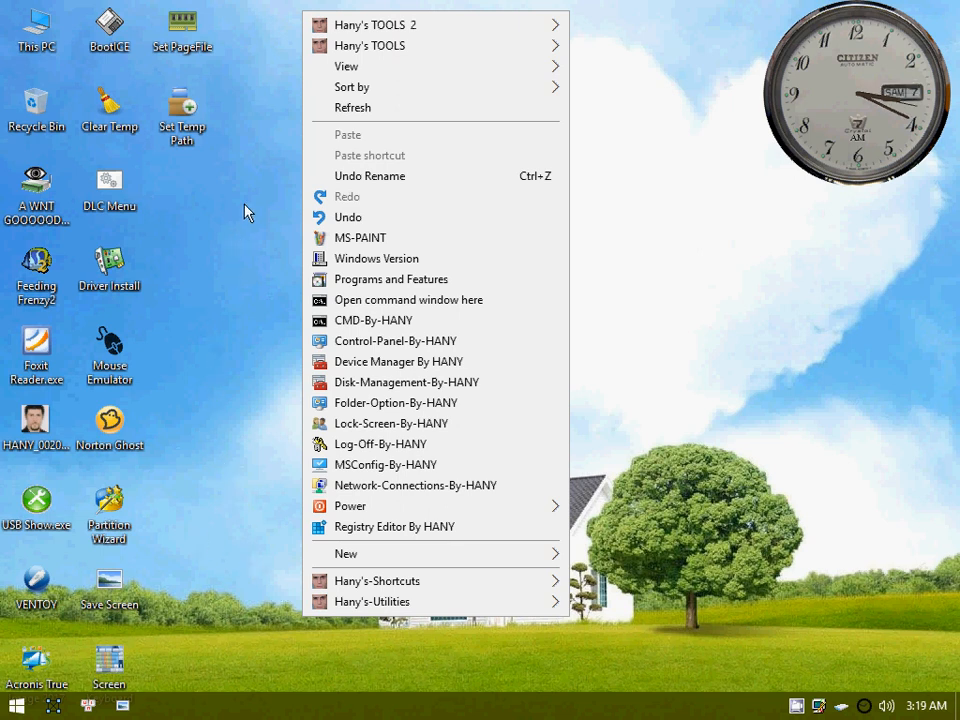
left_click(350, 110)
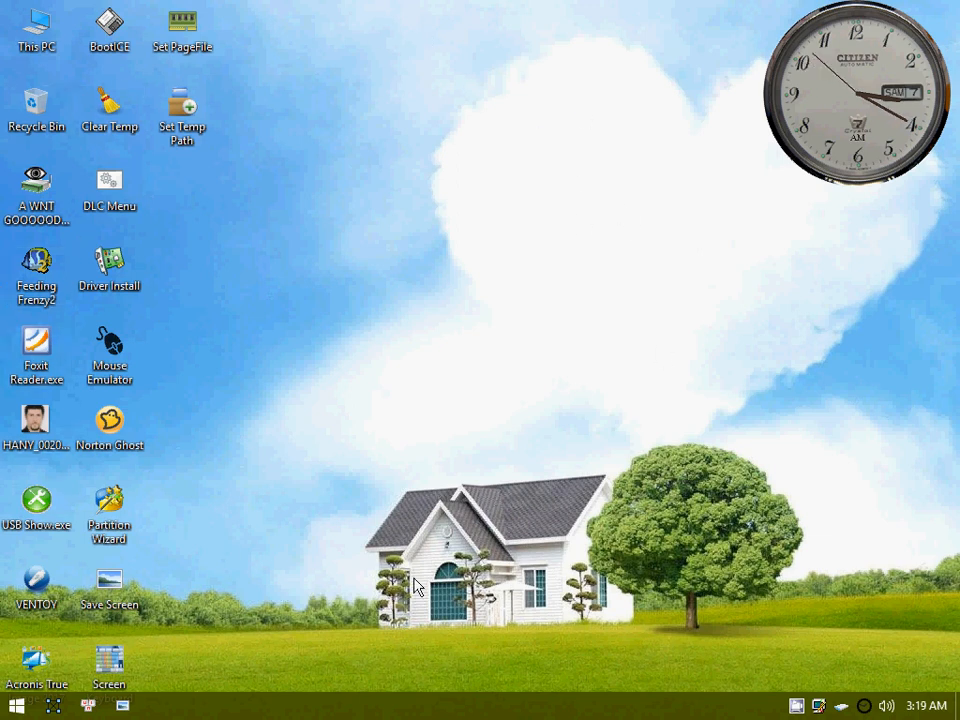
Step: Launch Team Viewer Desktop from the second tools collection and move its window higher on the desktop
right_click(307, 21)
mouse_move(343, 26)
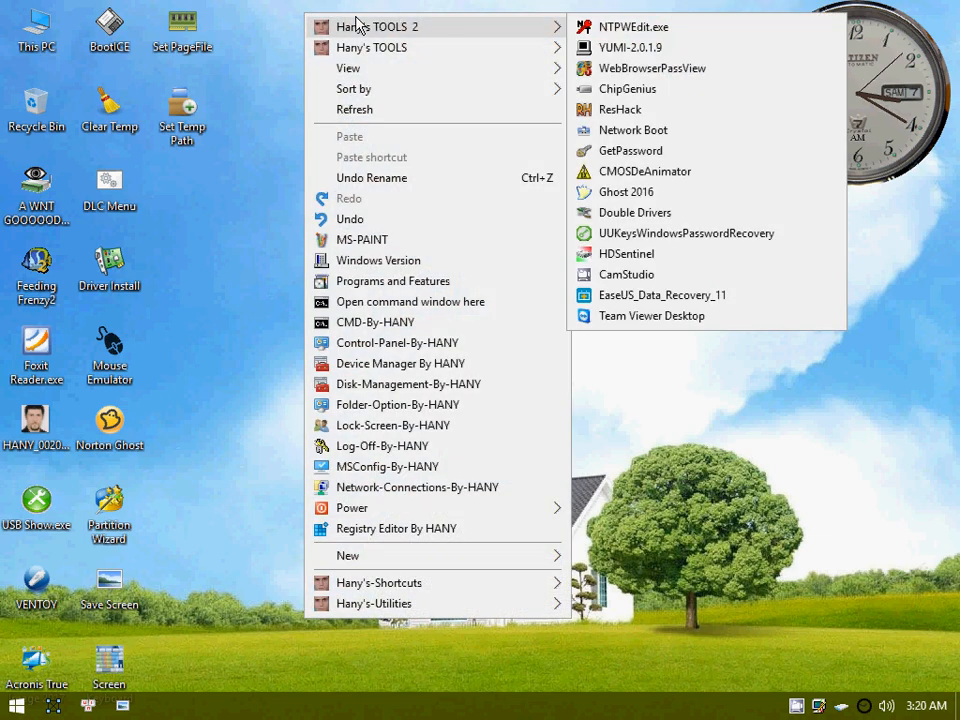
left_click(630, 318)
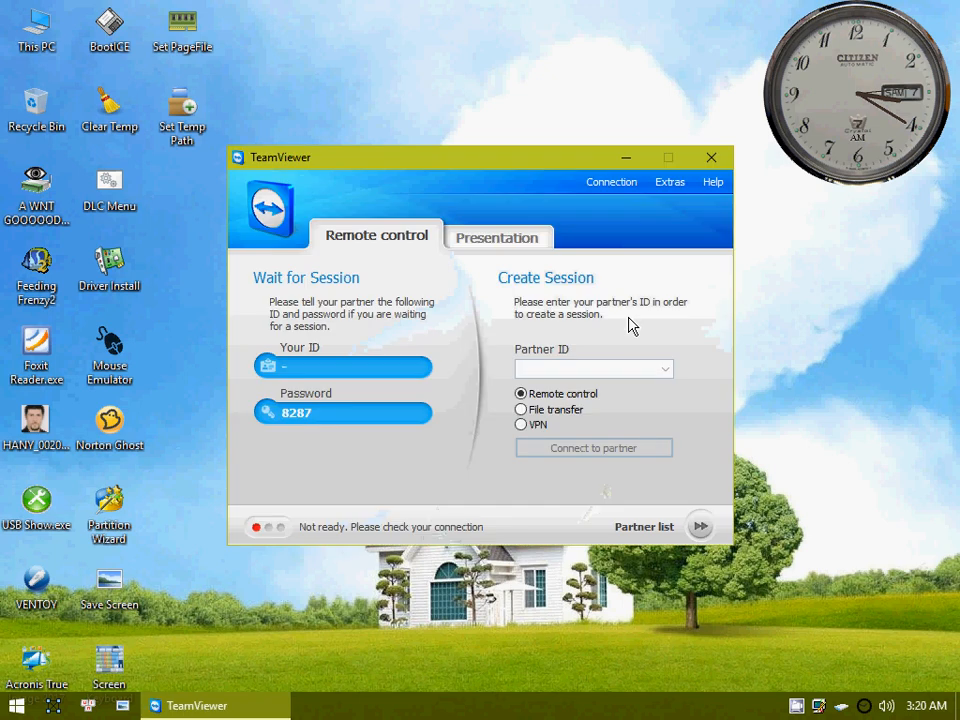
left_click_drag(532, 165, 502, 75)
Step: Set incoming LAN connections to accept in the TeamViewer options and cancel the server connection dialog
left_click(627, 97)
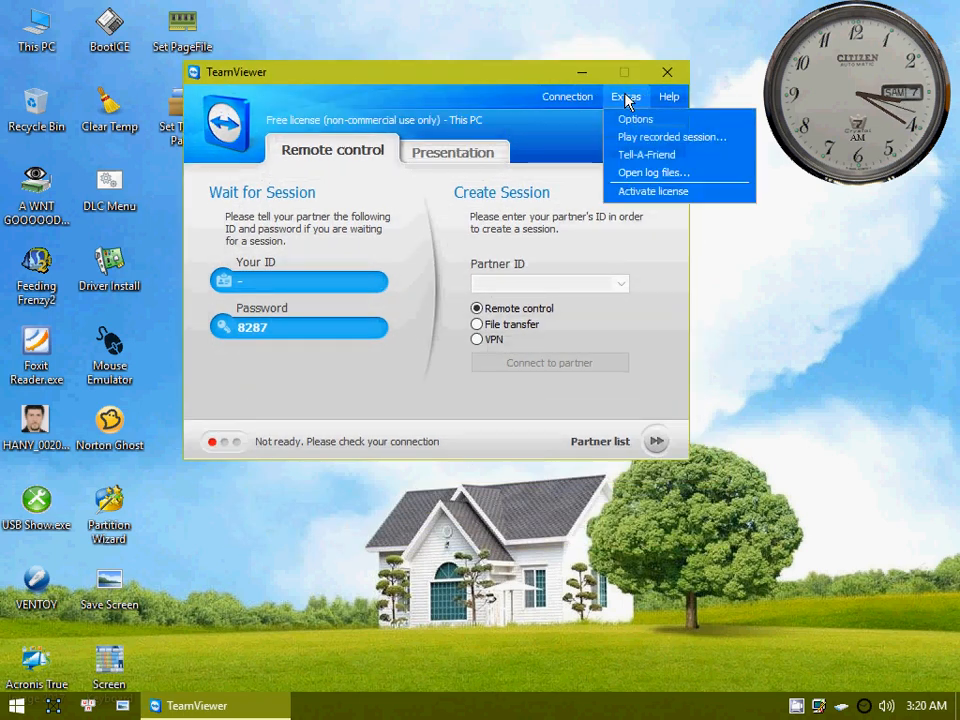
left_click(636, 120)
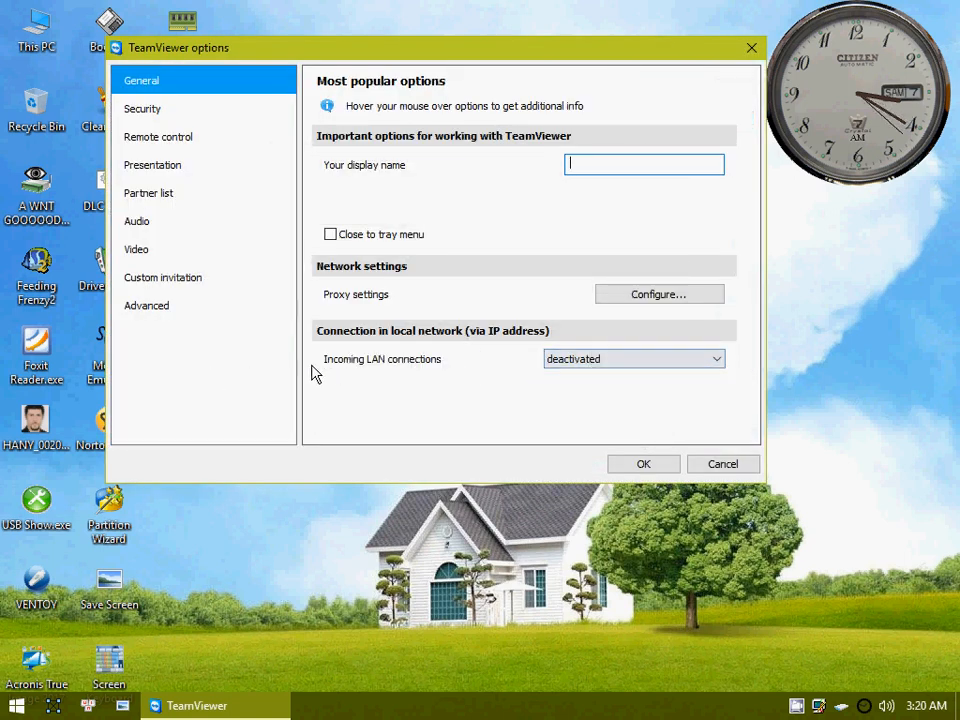
left_click(617, 358)
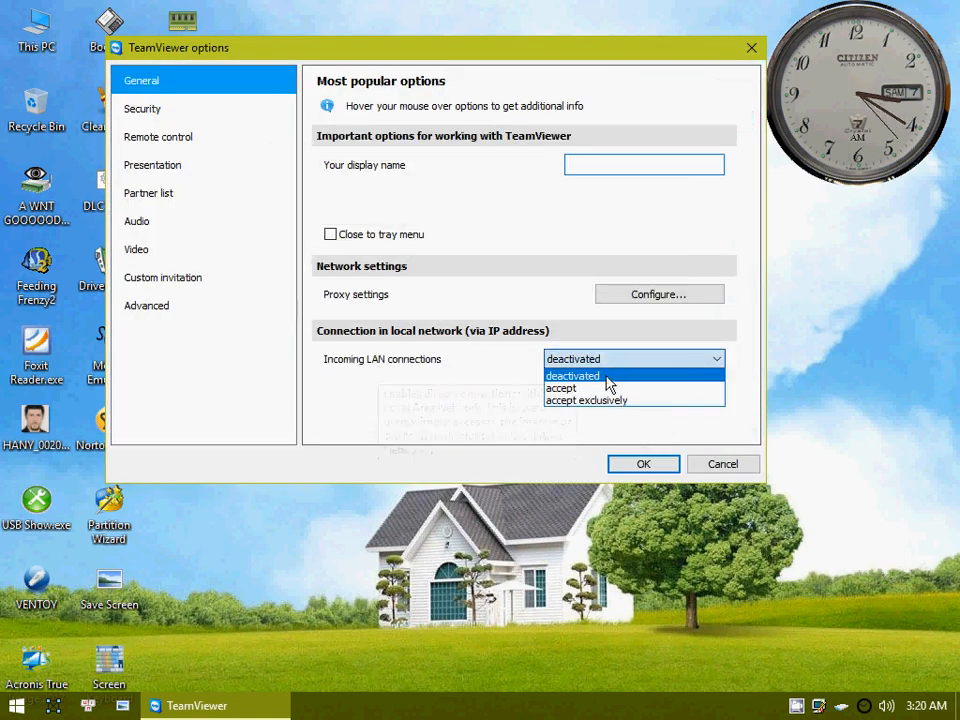
left_click(553, 387)
left_click(640, 464)
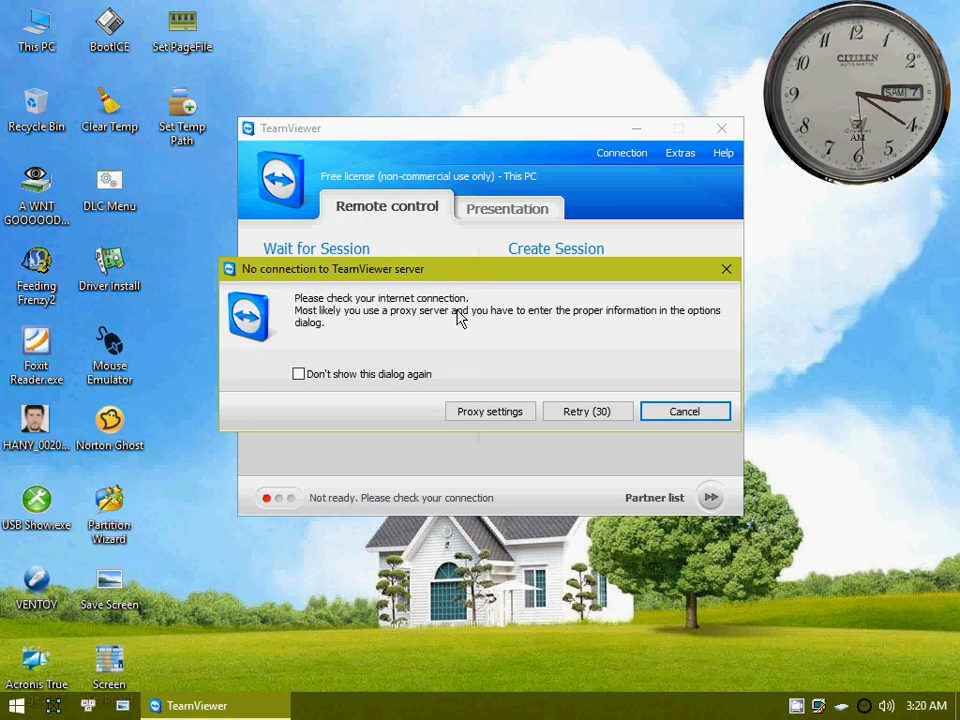
left_click(700, 414)
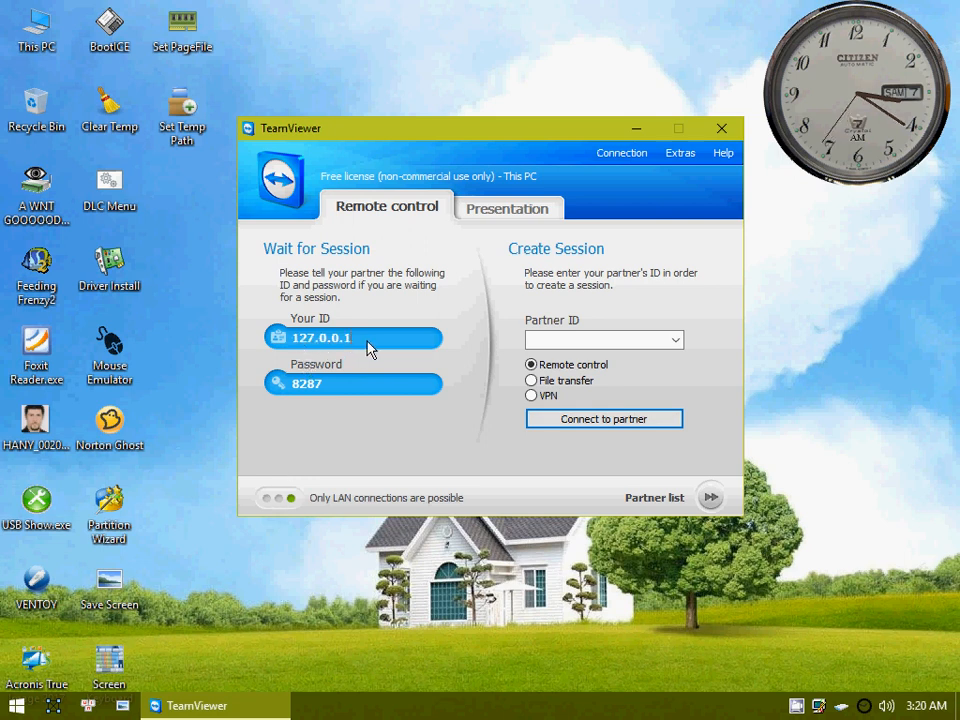
Step: Examine the ID and password fields under Wait for Session in the TeamViewer window
left_click_drag(298, 343, 371, 340)
left_click_drag(291, 336, 390, 340)
left_click_drag(506, 133, 510, 142)
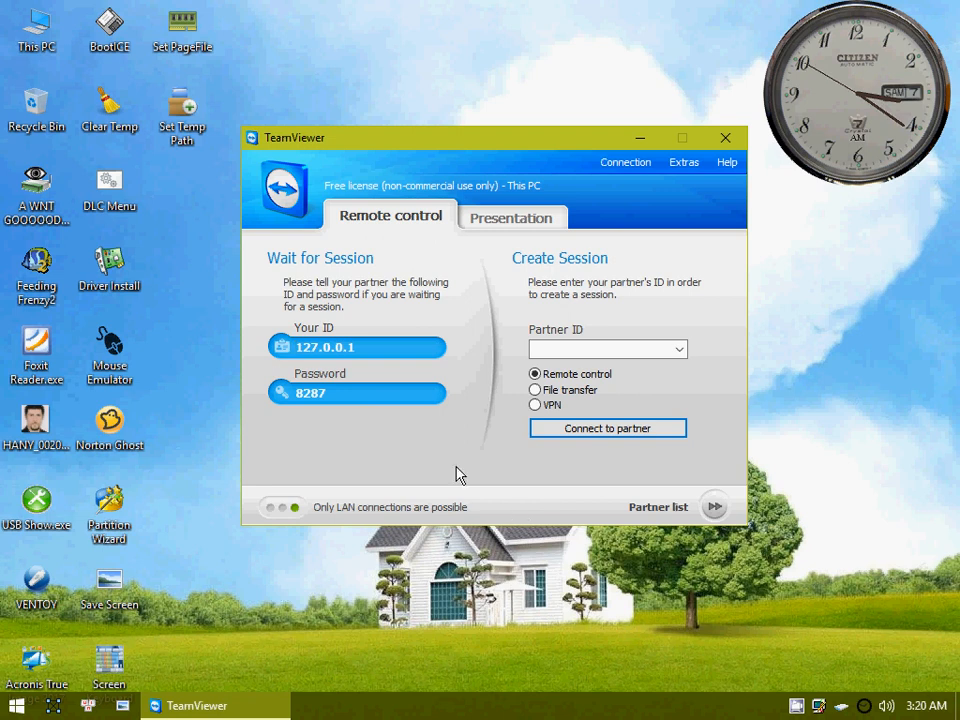
left_click(378, 355)
left_click_drag(407, 358, 261, 358)
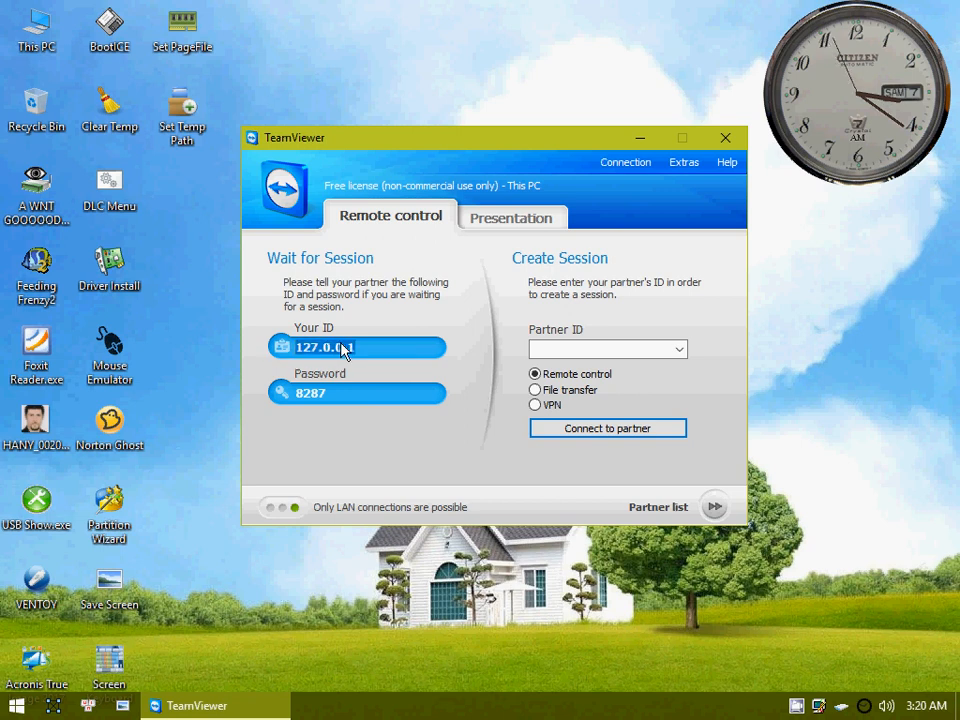
left_click(410, 358)
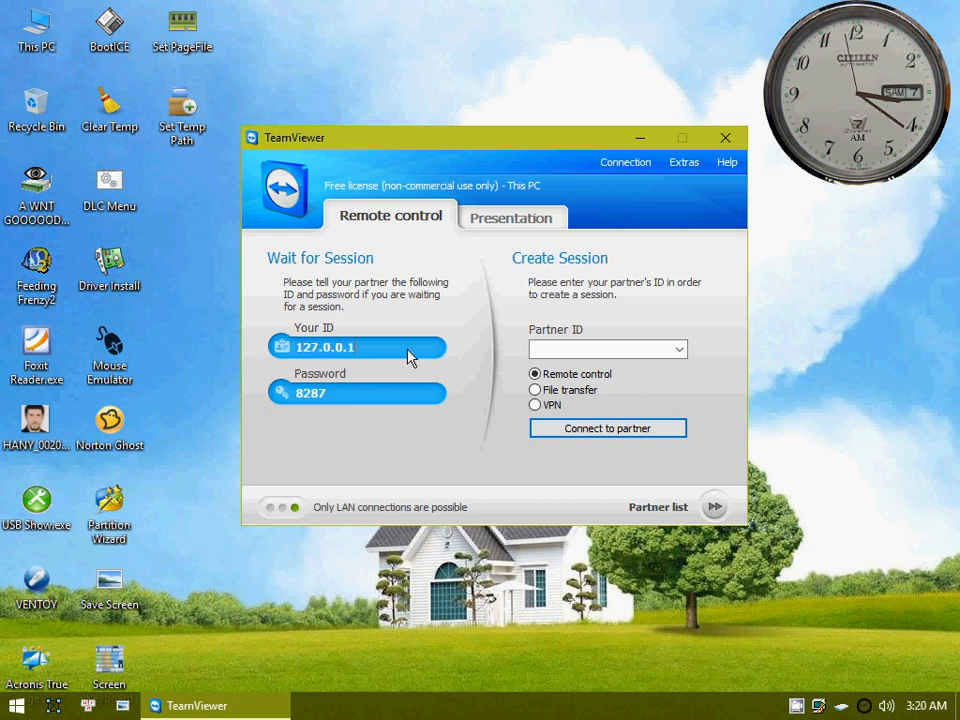
left_click_drag(401, 362, 287, 360)
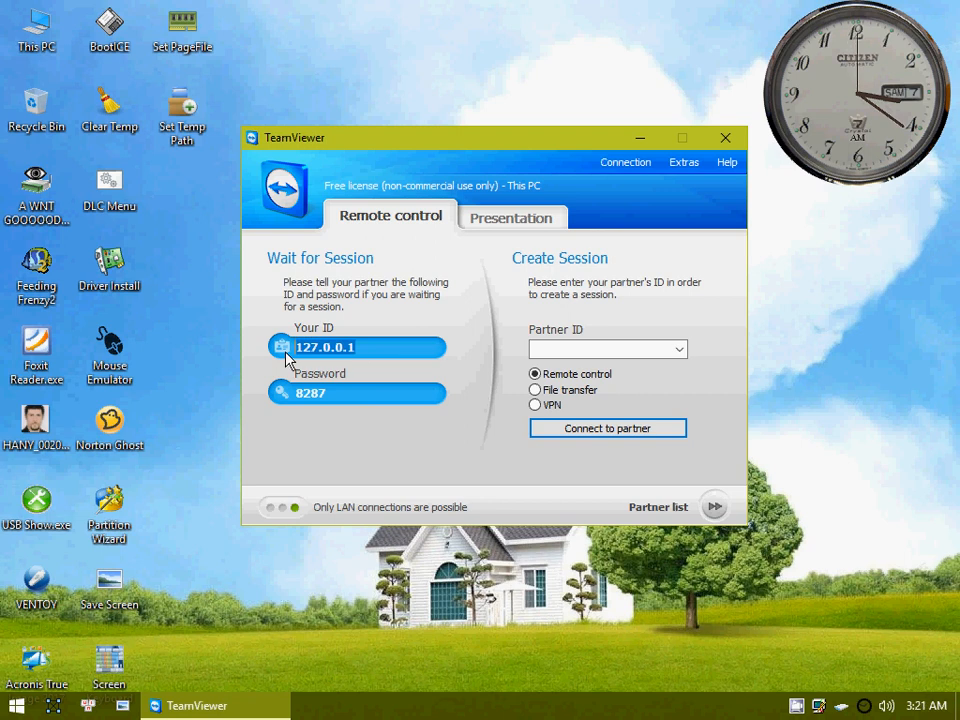
left_click(357, 355)
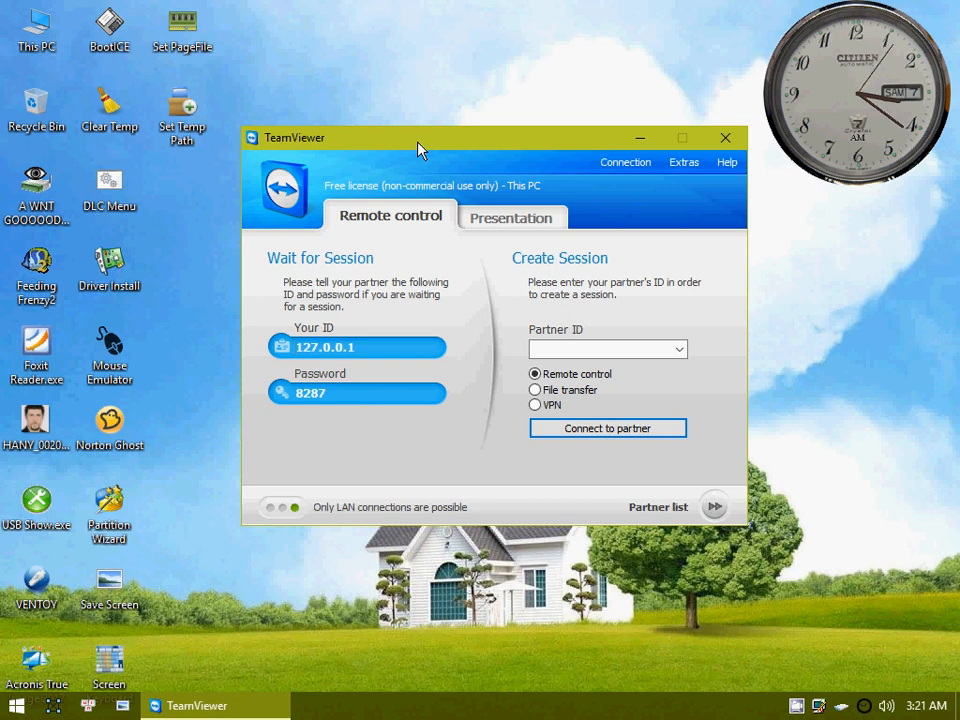
double_click(388, 354)
left_click_drag(343, 156, 334, 147)
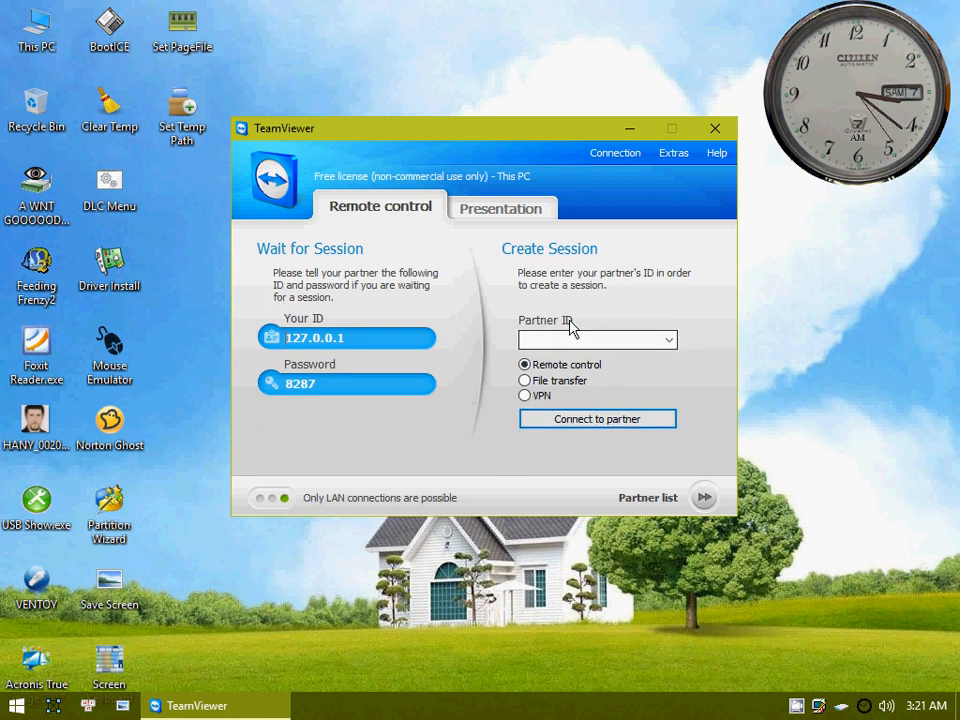
double_click(363, 345)
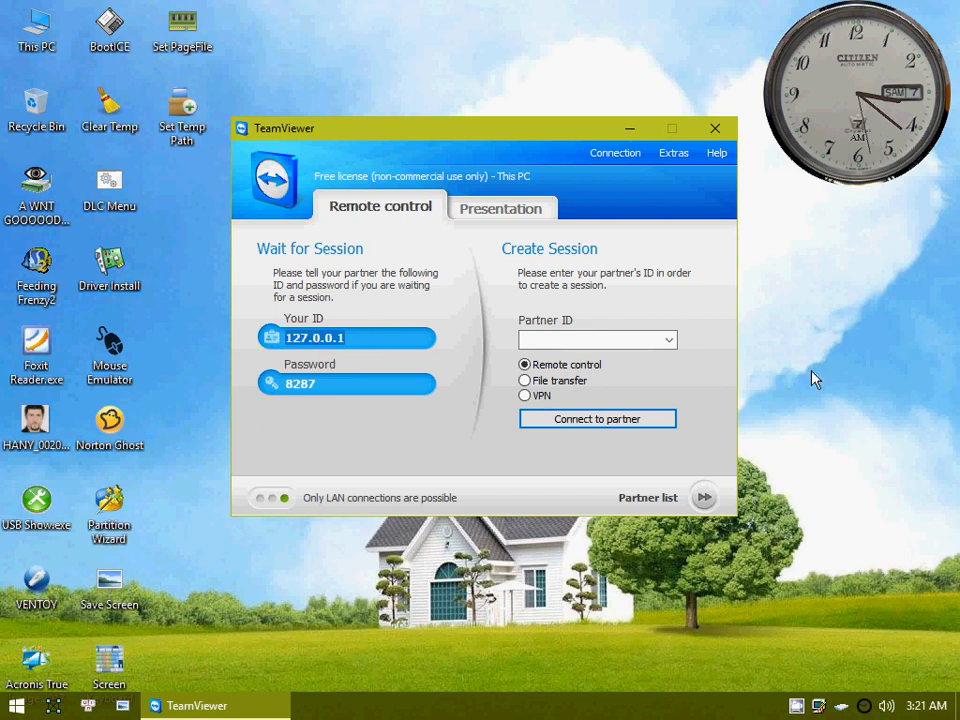
left_click(296, 389)
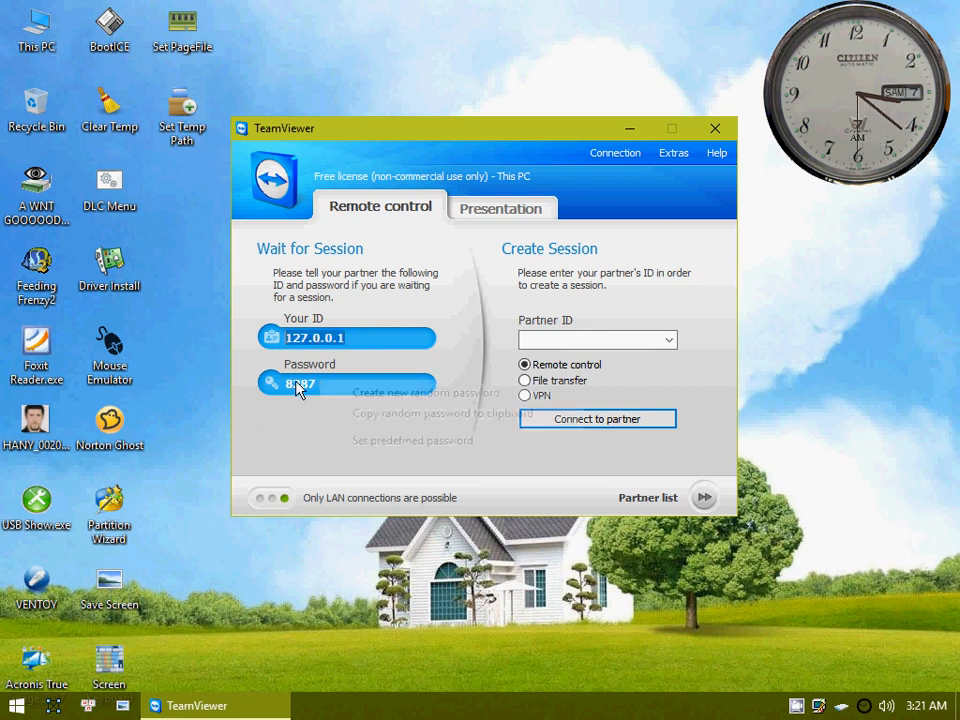
left_click(840, 362)
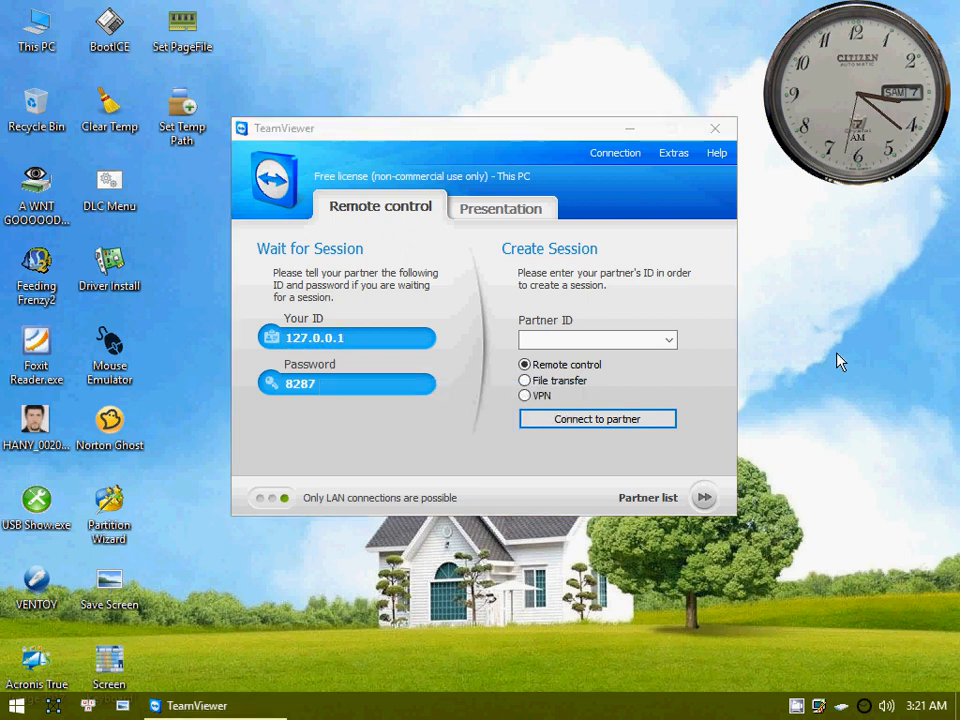
Step: Activate the Partner ID field and close TeamViewer without connecting to a partner
left_click(562, 345)
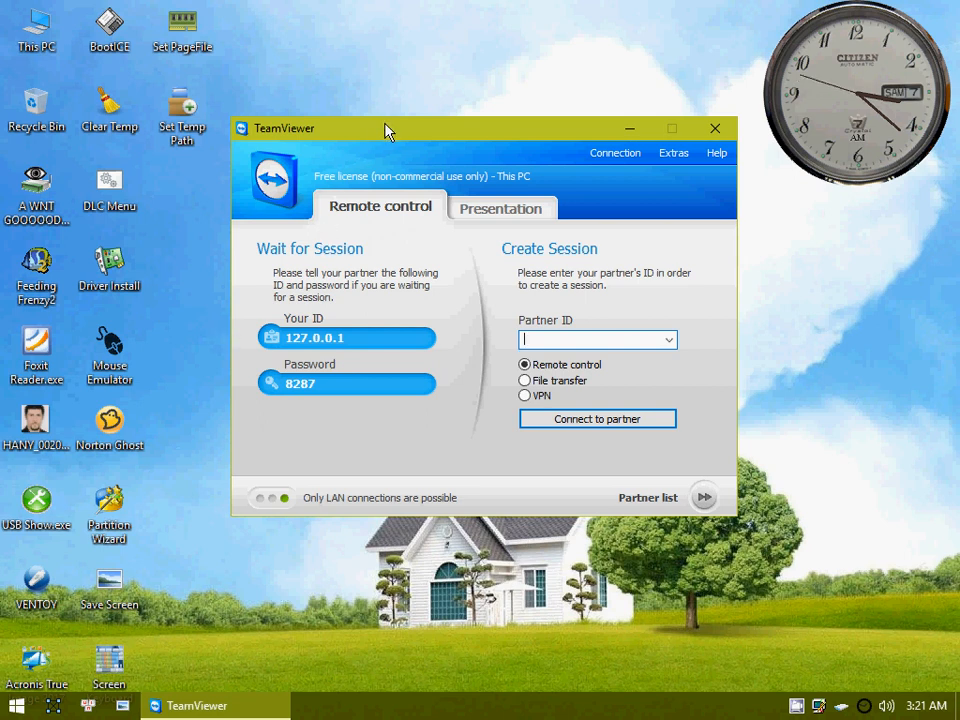
left_click_drag(388, 133, 390, 147)
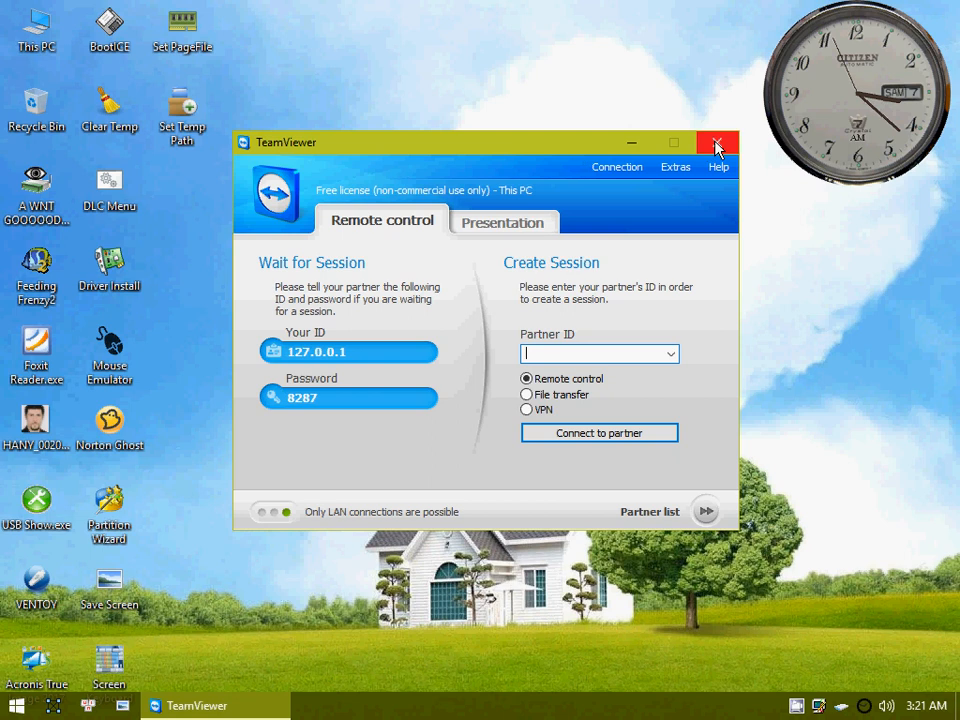
left_click_drag(419, 146, 427, 152)
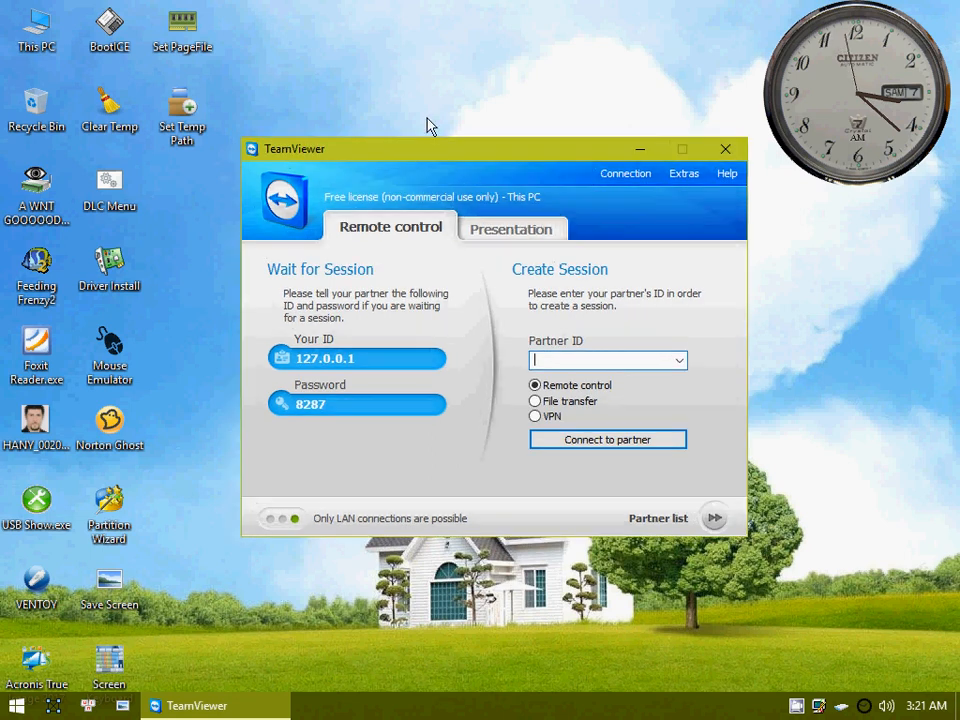
left_click(727, 151)
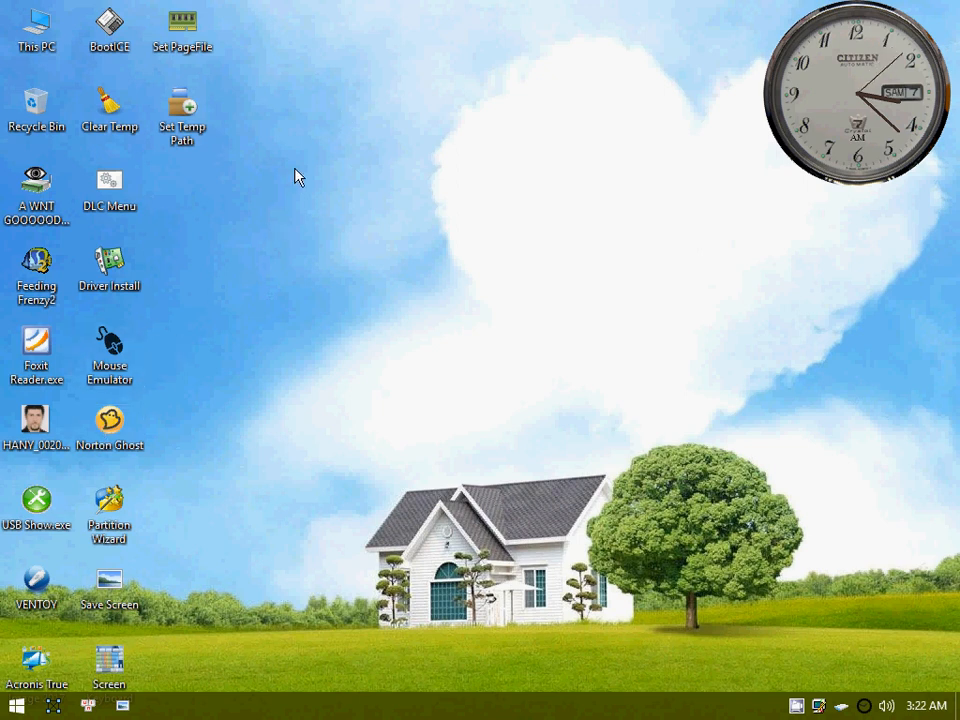
Step: Launch Microsoft Office 2007 from the first tools collection of the desktop
right_click(337, 9)
mouse_move(476, 28)
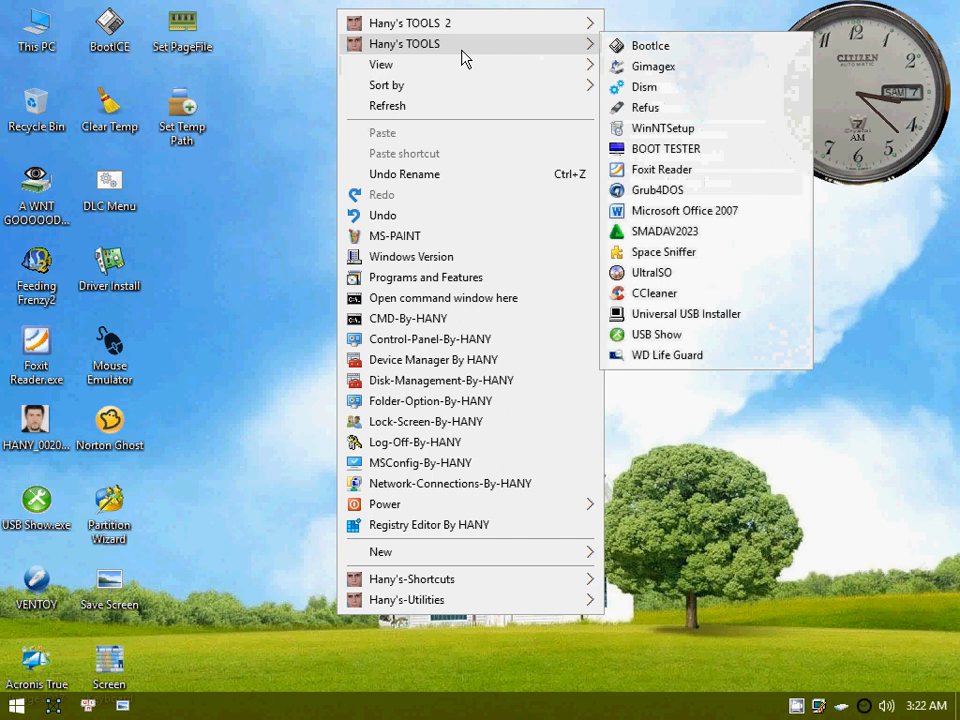
left_click(731, 217)
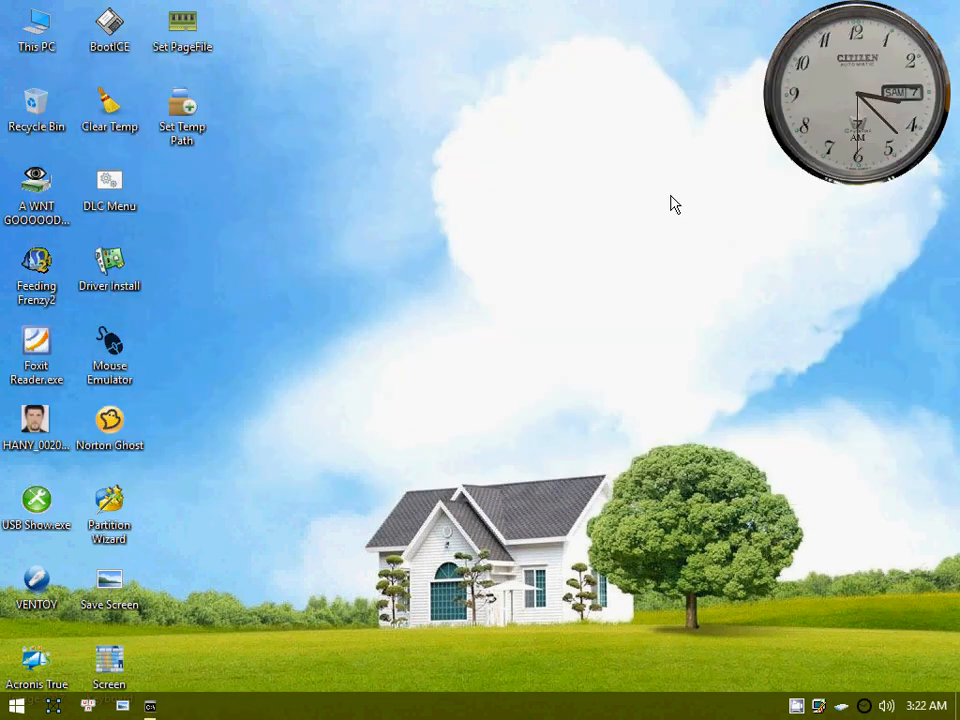
Step: Open Word 2007, Excel 2007 and PowerPoint from the desktop, minimizing each program's window
double_click(180, 342)
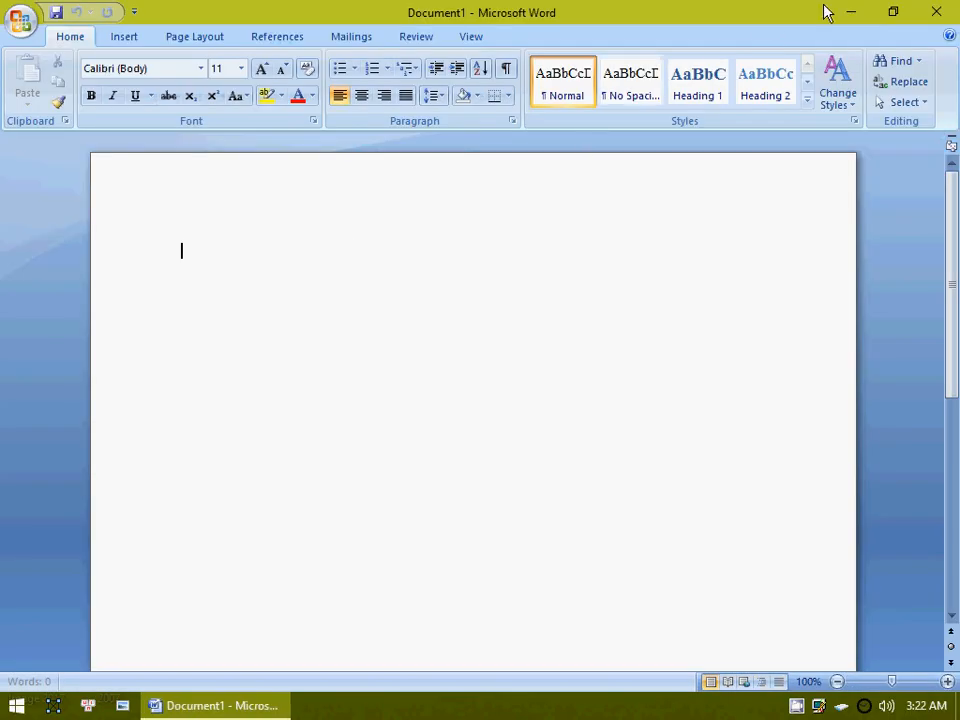
left_click(851, 12)
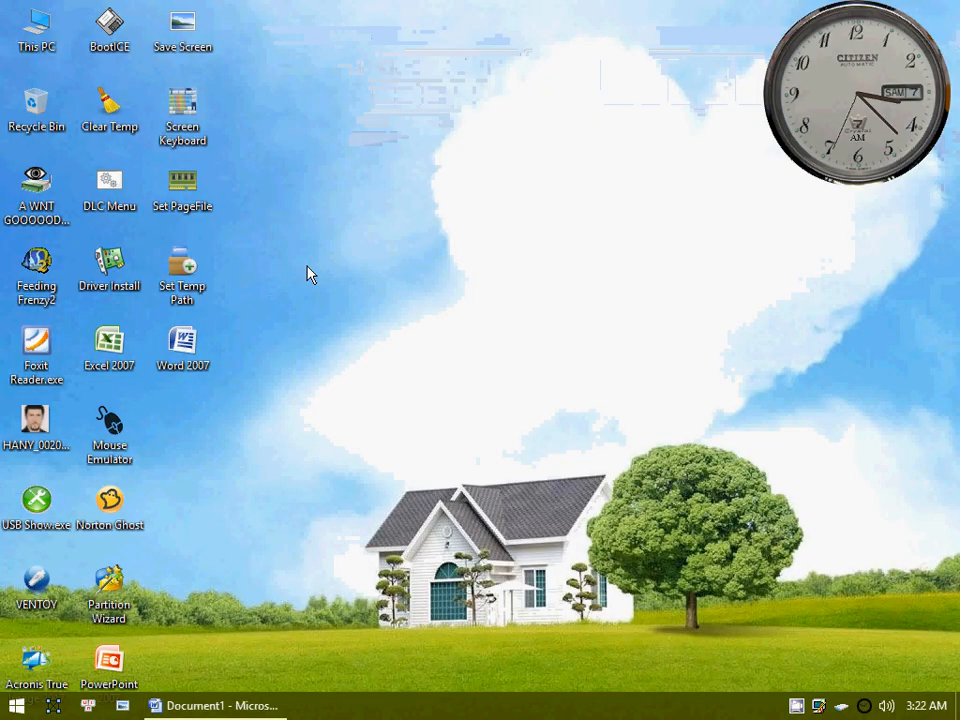
double_click(92, 345)
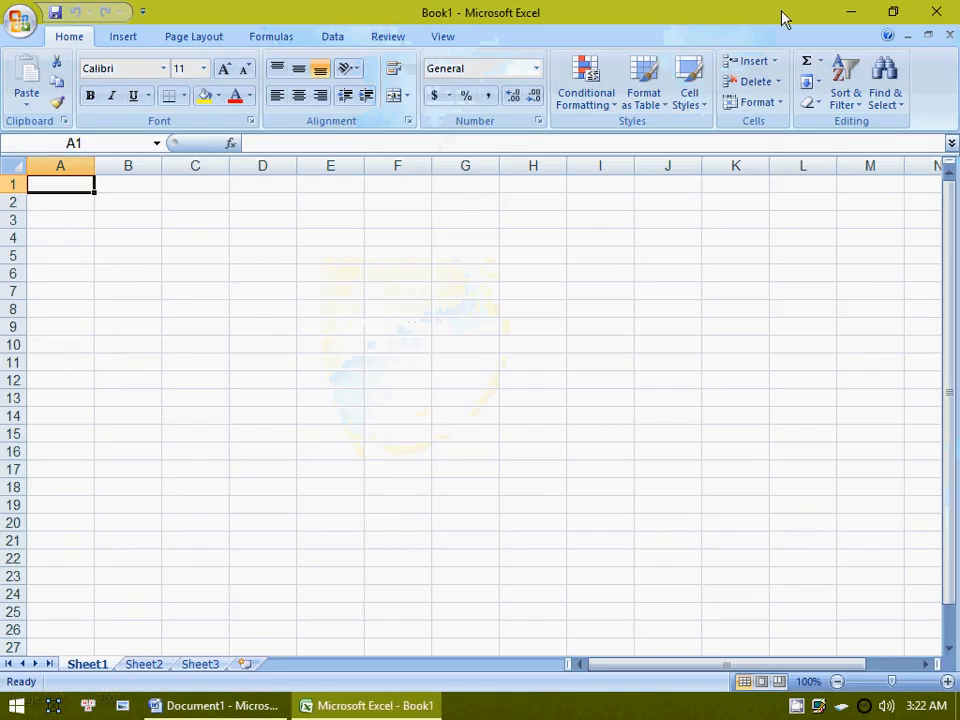
left_click(840, 11)
double_click(109, 662)
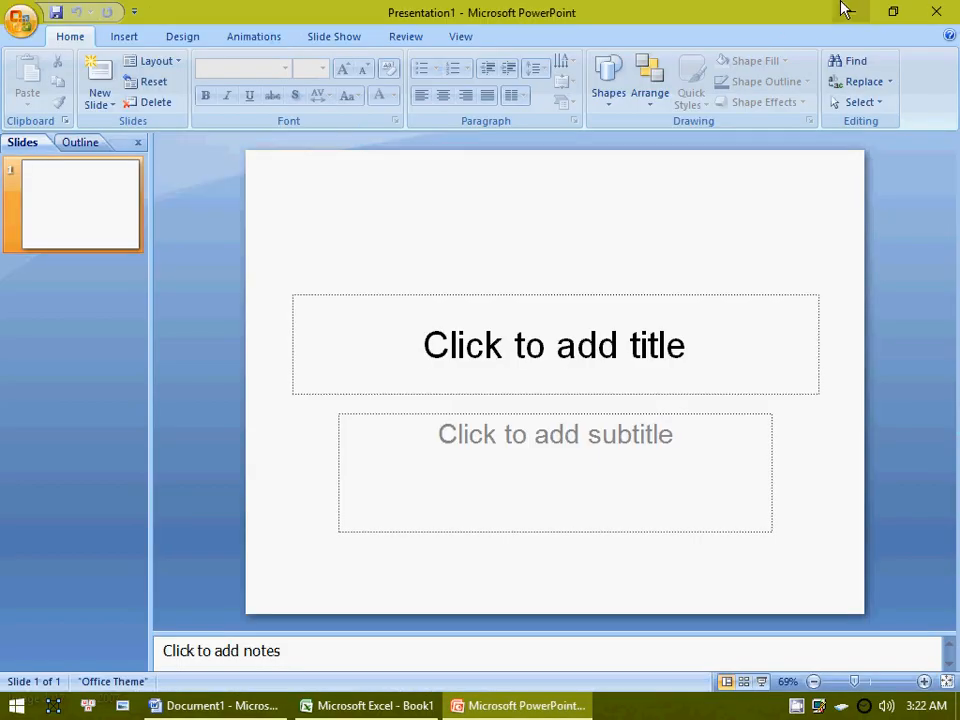
left_click(843, 11)
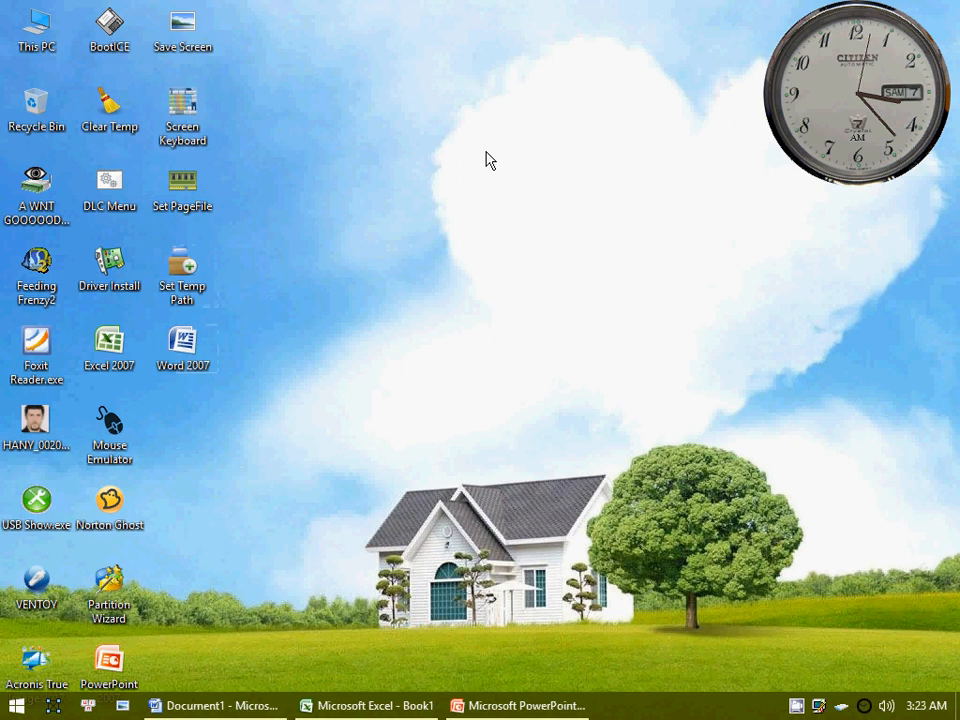
Step: Restore and close the PowerPoint, Excel and Word windows, and open and close Excel 2007 once more
left_click(476, 704)
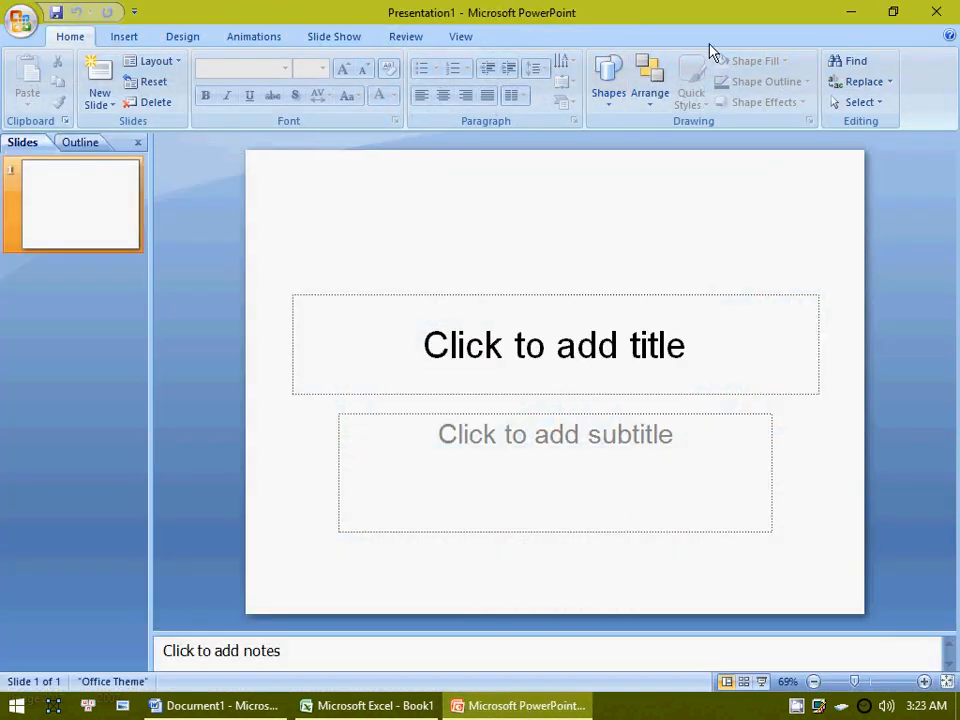
left_click(936, 12)
left_click(388, 706)
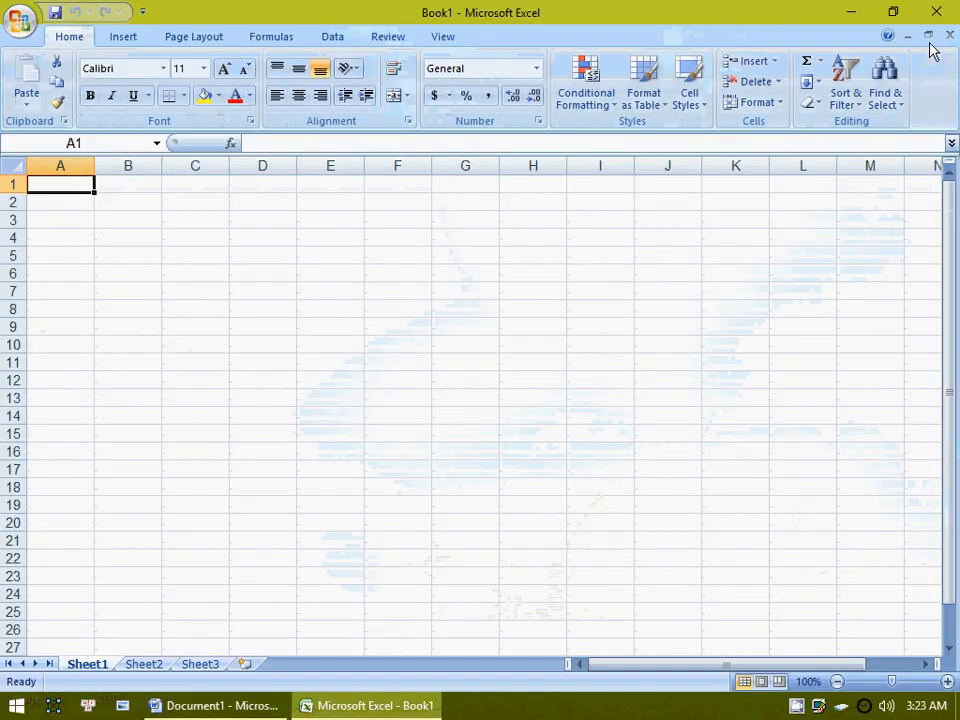
left_click(946, 10)
left_click(215, 706)
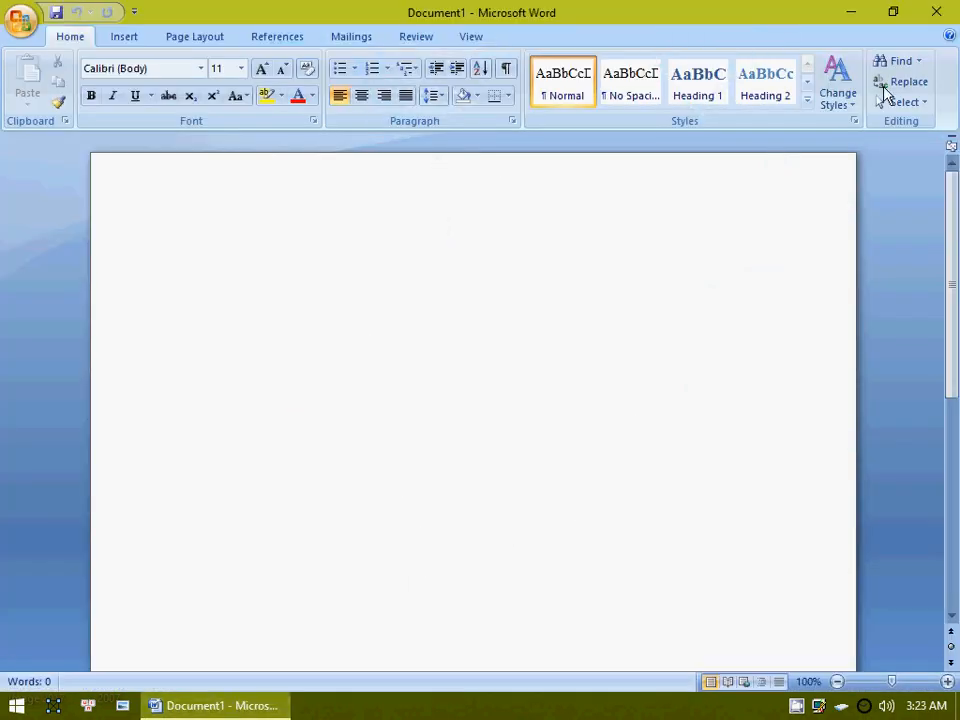
left_click(940, 10)
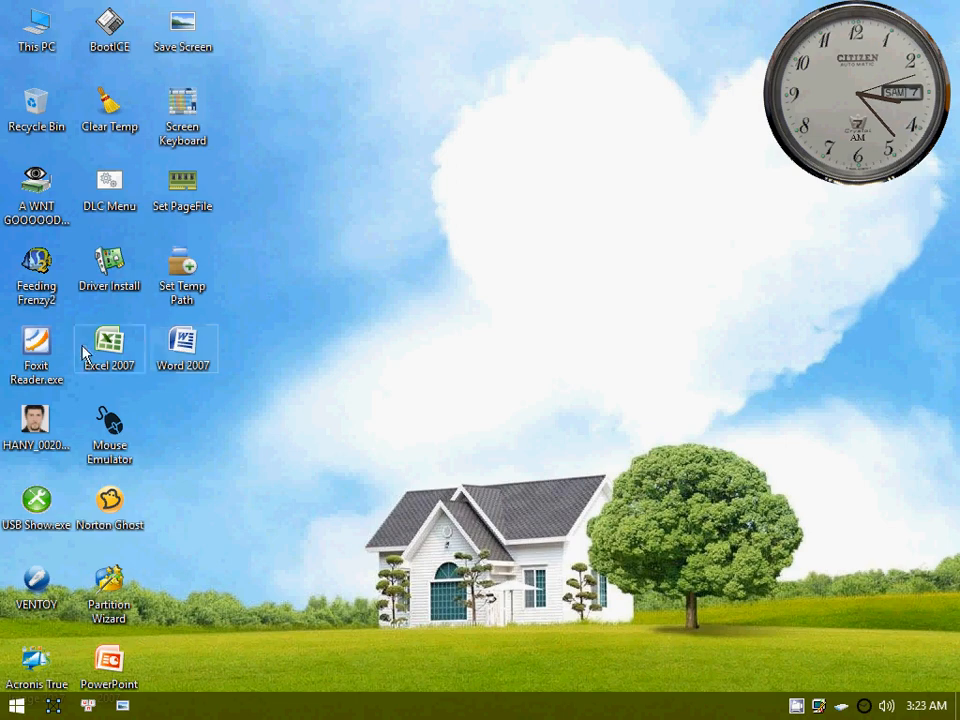
double_click(118, 355)
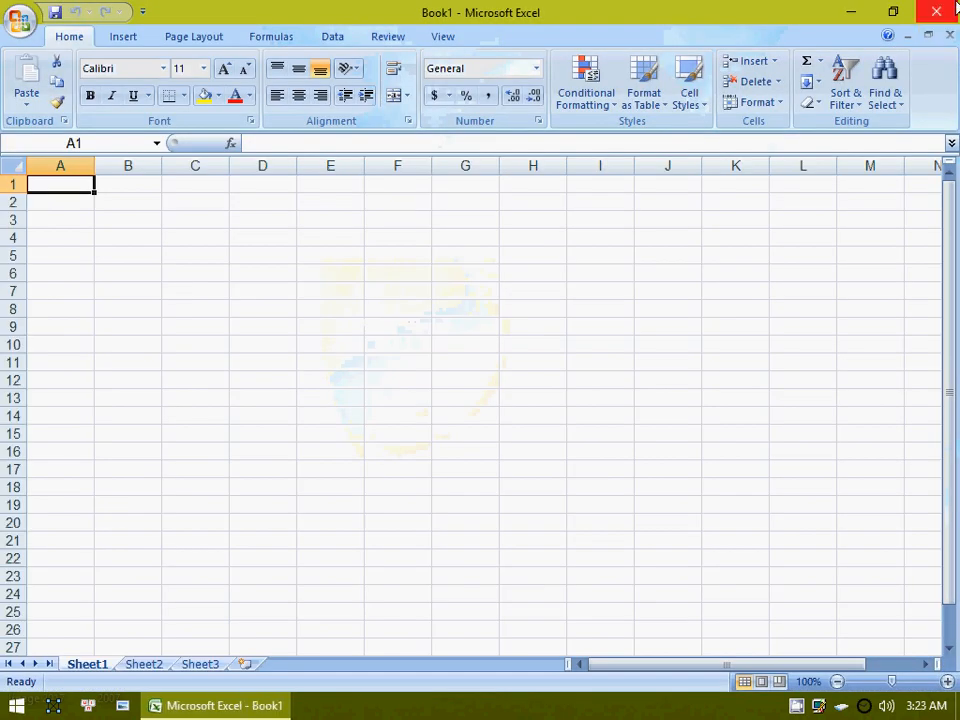
left_click(954, 9)
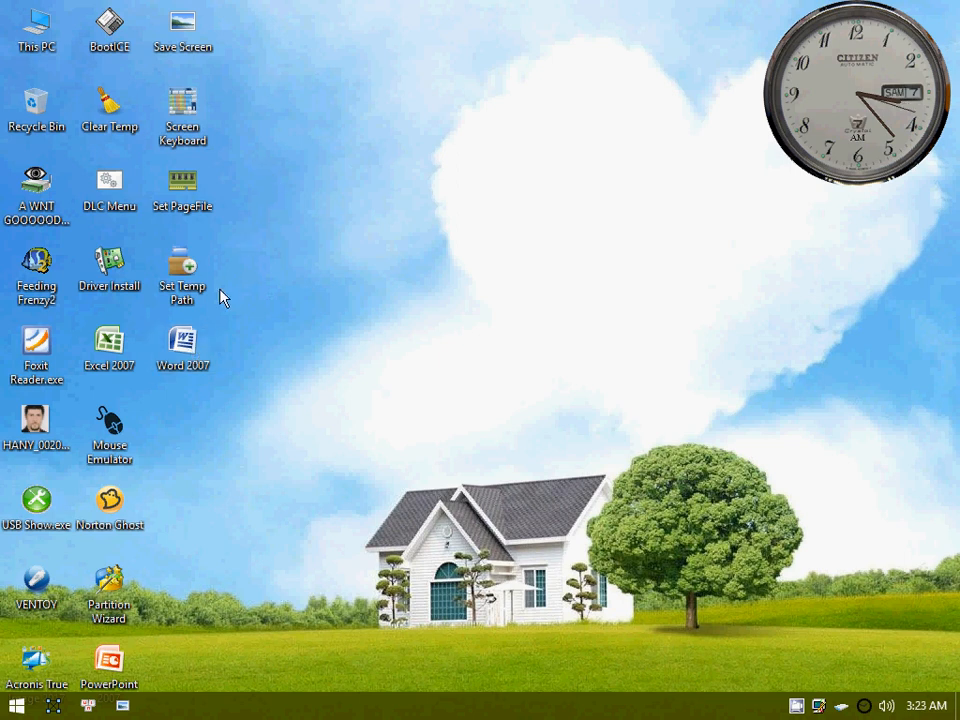
Step: Open Word 2007 and apply a thick grey-shaded box page border to the whole blank document
double_click(183, 345)
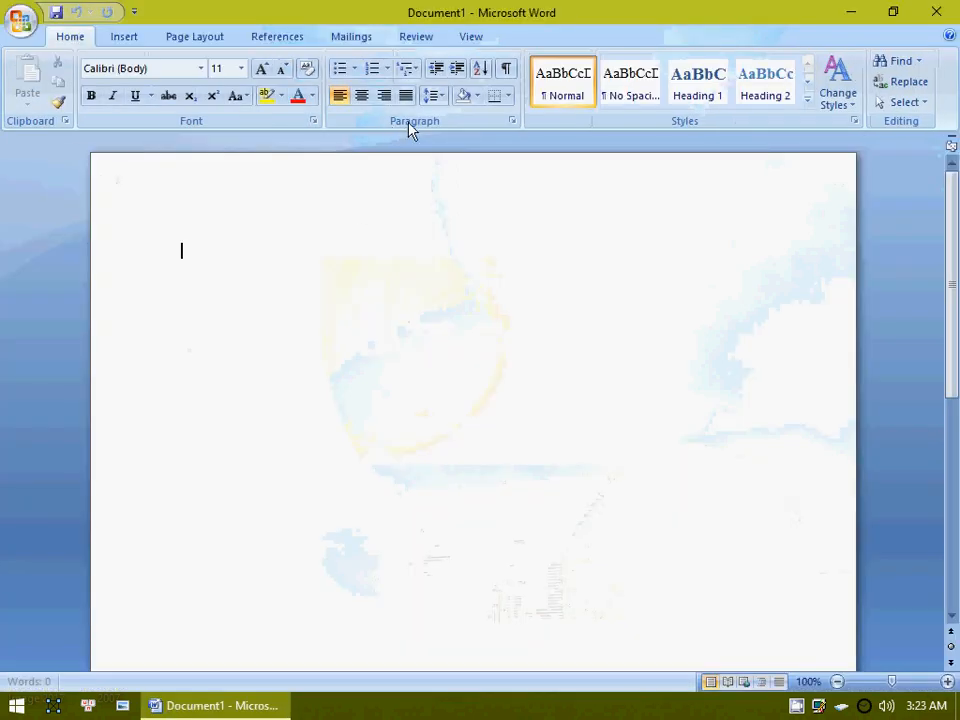
left_click(204, 38)
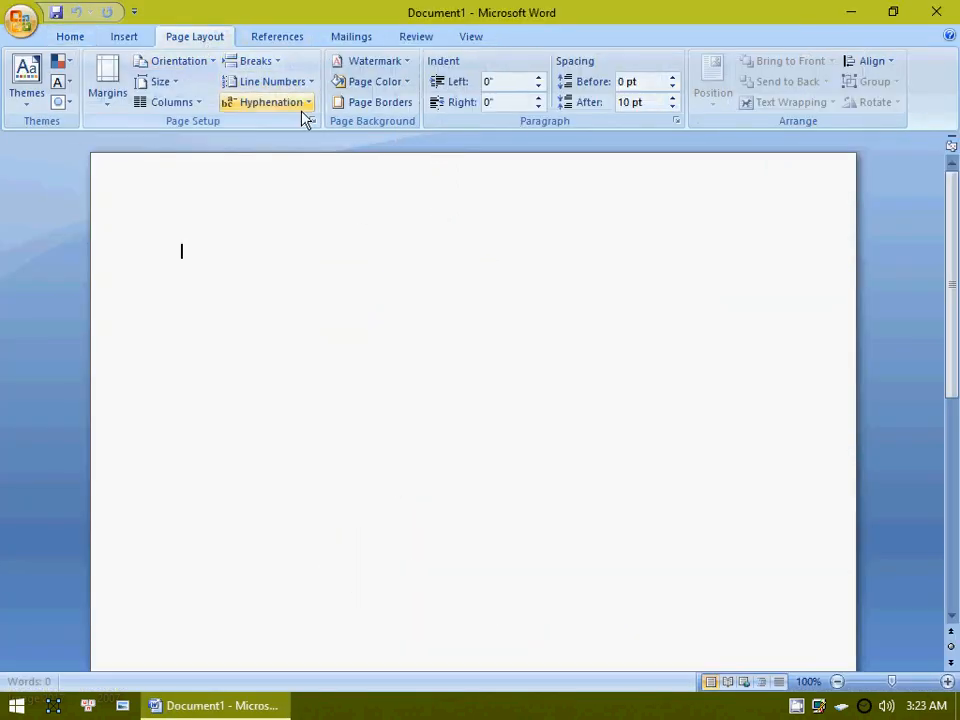
left_click(396, 104)
left_click(398, 312)
scroll(399, 322, "down", 3)
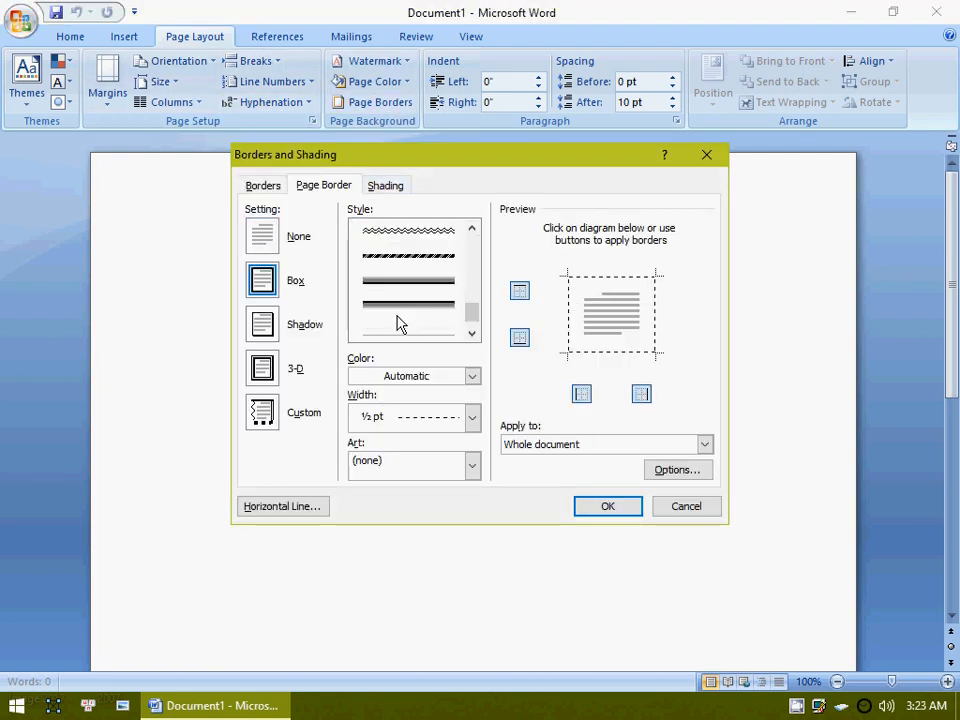
left_click(400, 327)
left_click(598, 509)
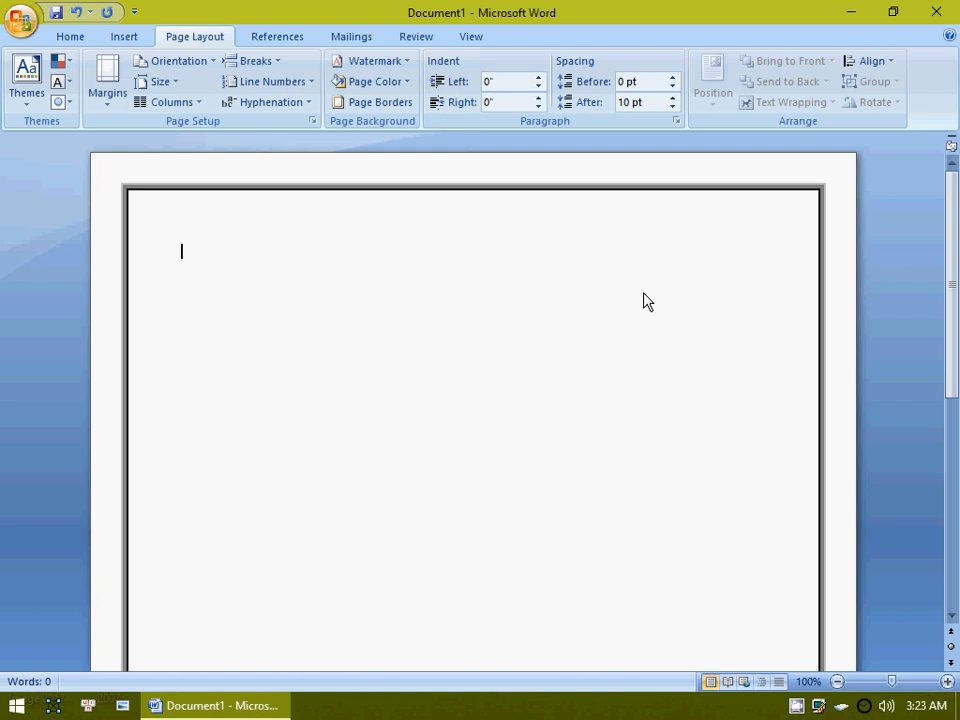
Step: Add the centred line "Ghjhjkhjgklhfjl" to the bordered page and close Word without saving the document
key("ctrl+e")
type("gh")
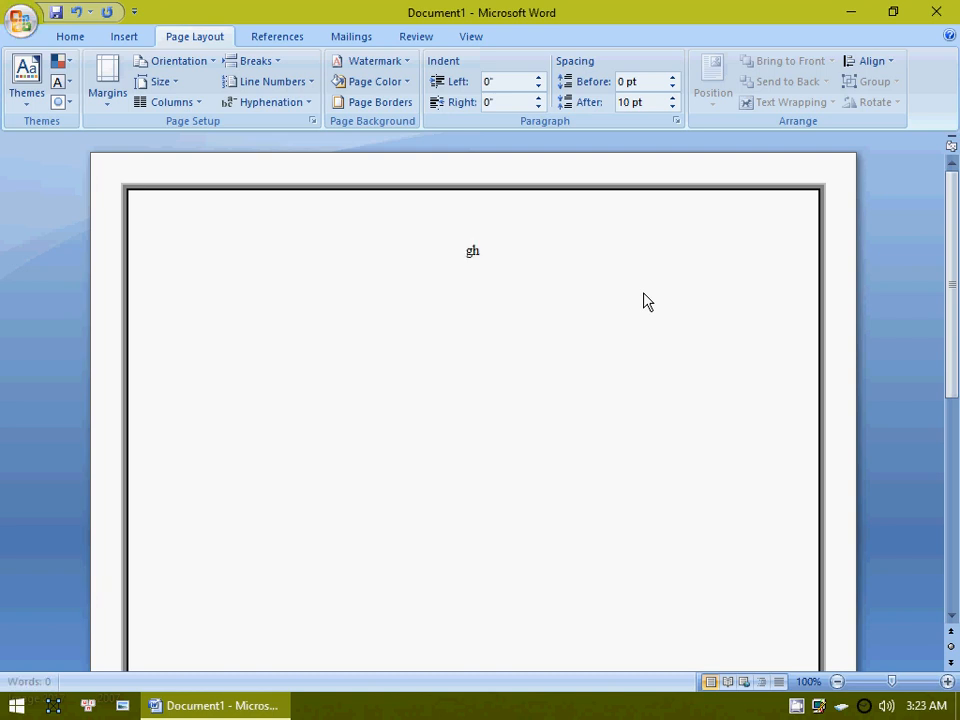
type("jhjkhjgklhfjl")
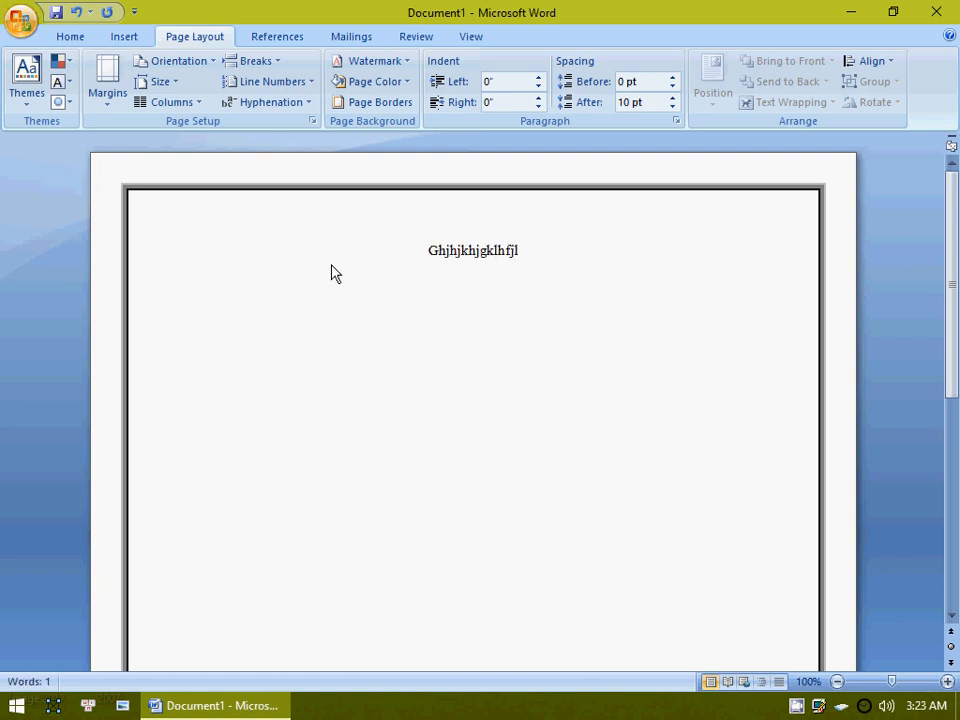
left_click(936, 12)
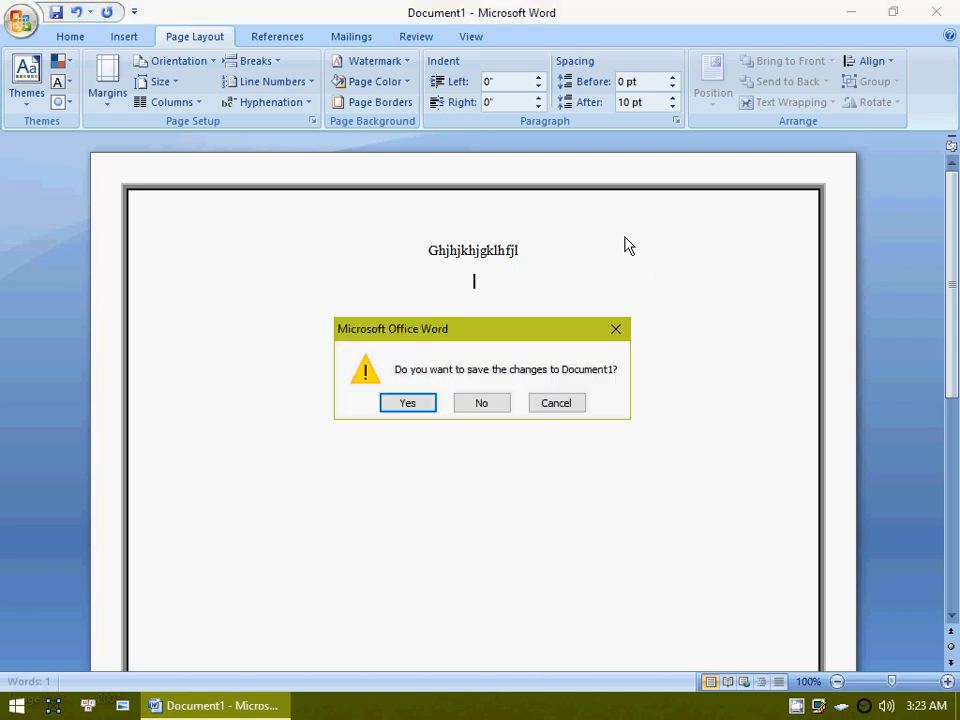
left_click(498, 405)
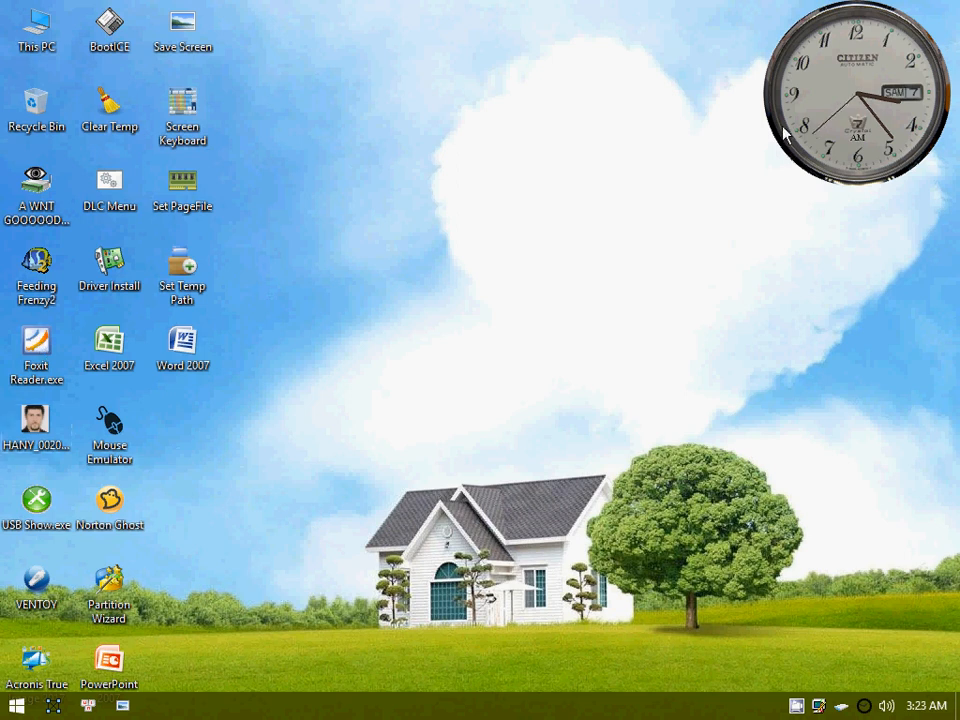
right_click(415, 46)
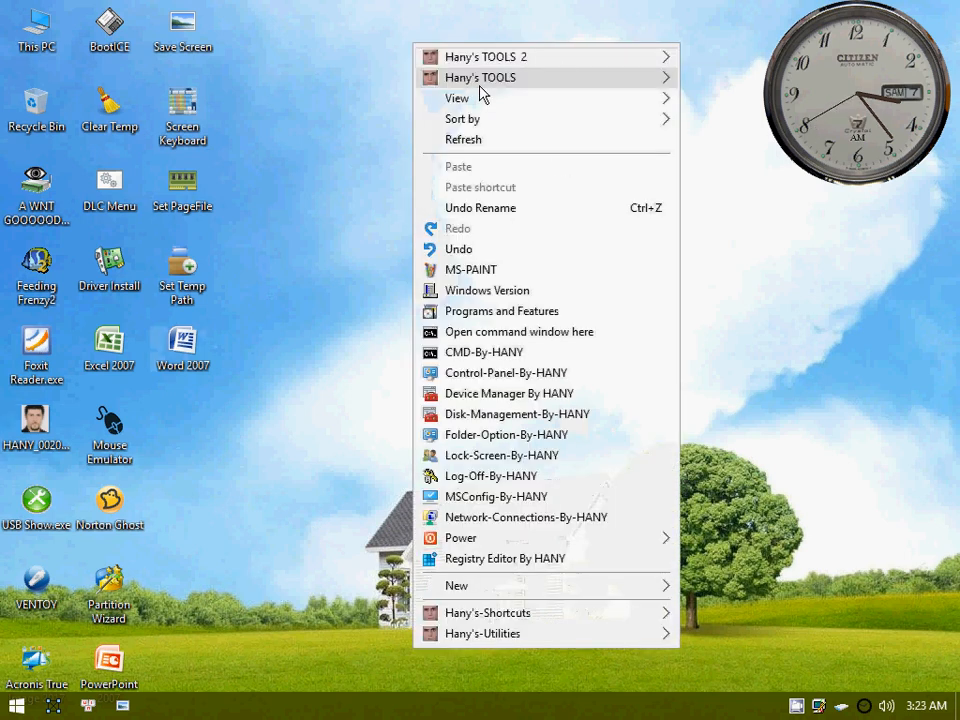
mouse_move(588, 61)
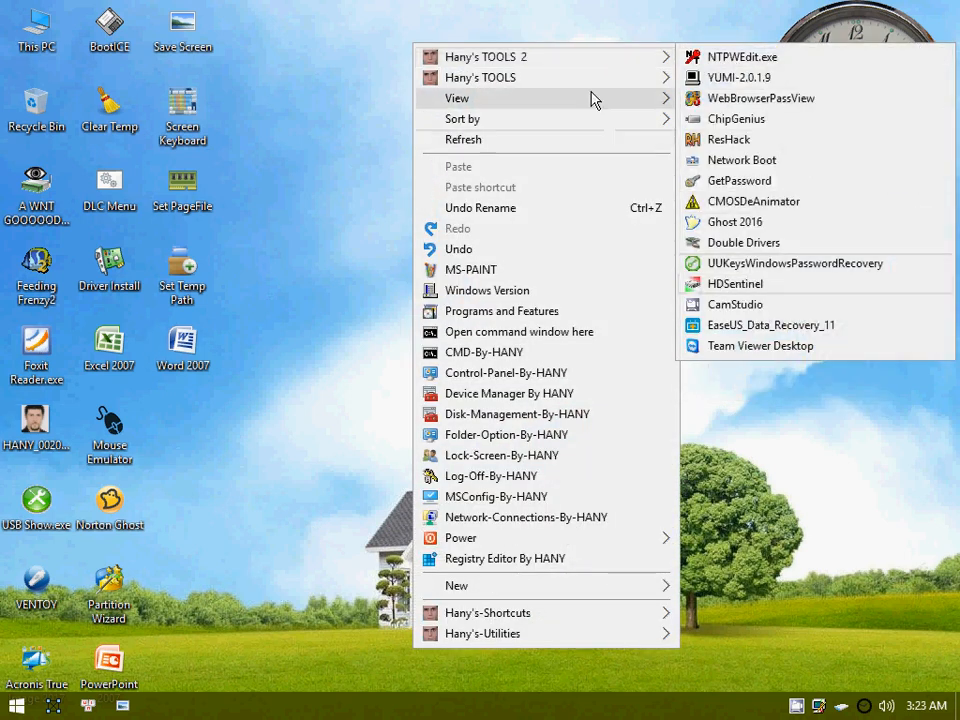
mouse_move(577, 90)
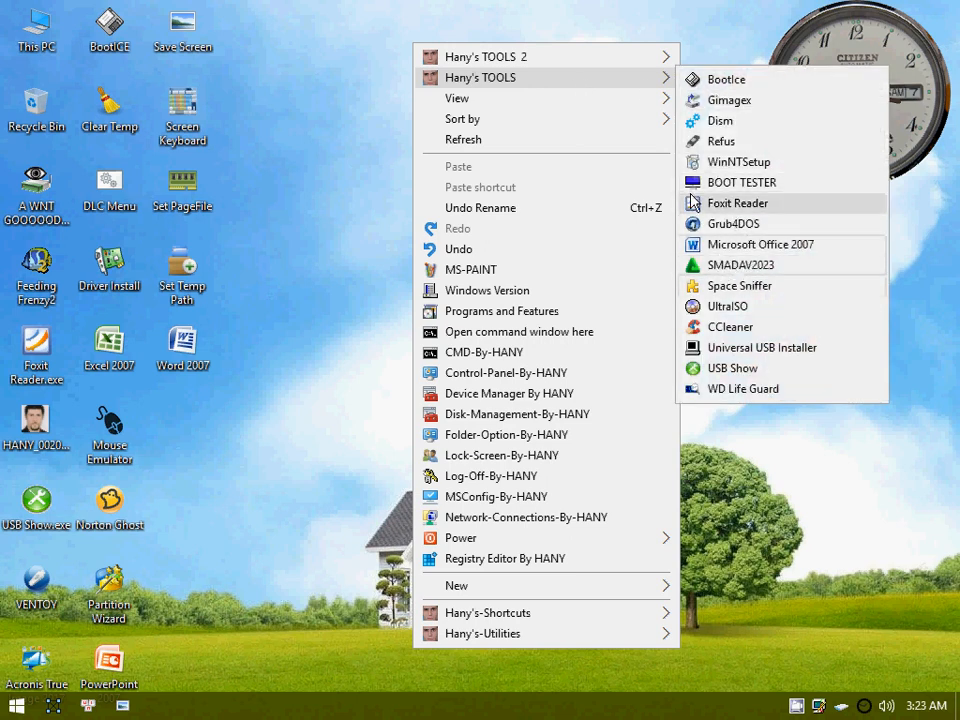
mouse_move(527, 58)
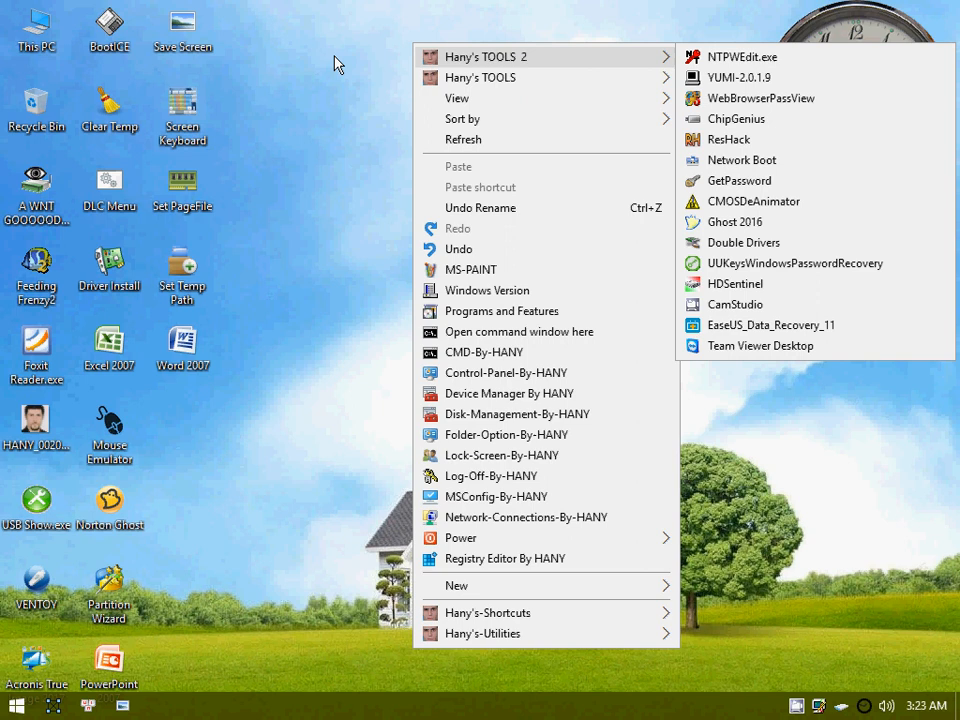
left_click(264, 33)
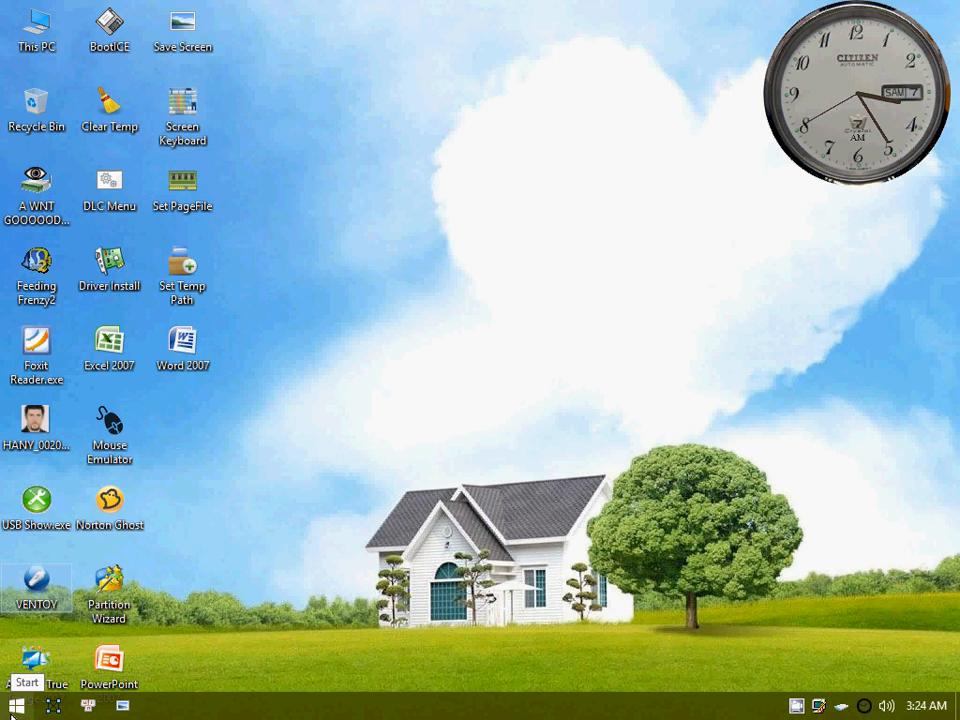
Step: Open Ventoy from the desktop to view its Ventoy2Disk window, and close it
double_click(16, 596)
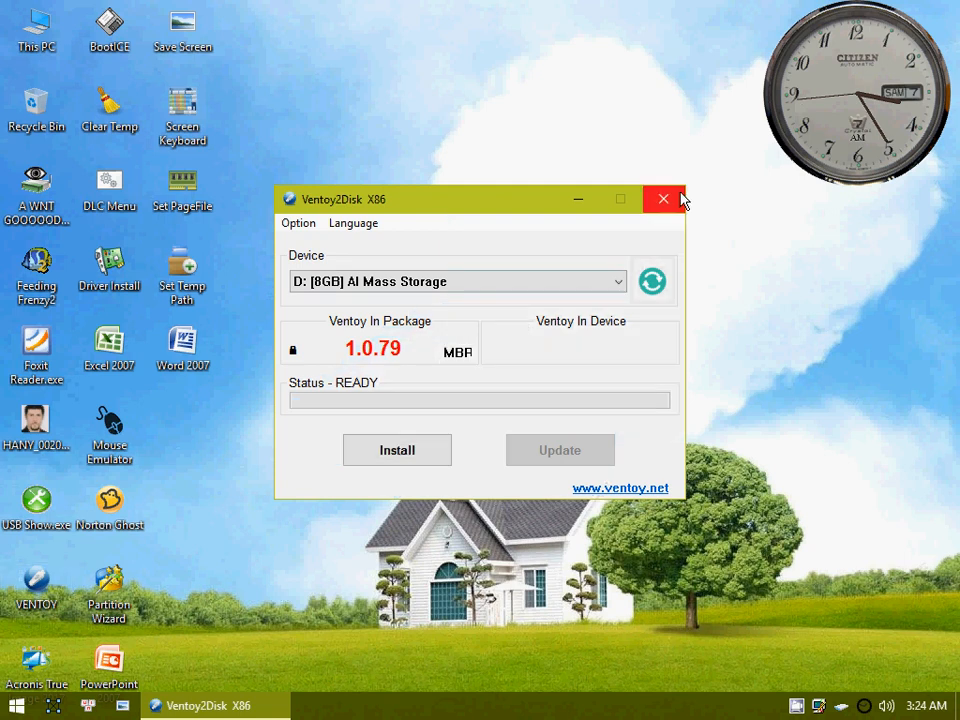
left_click(663, 200)
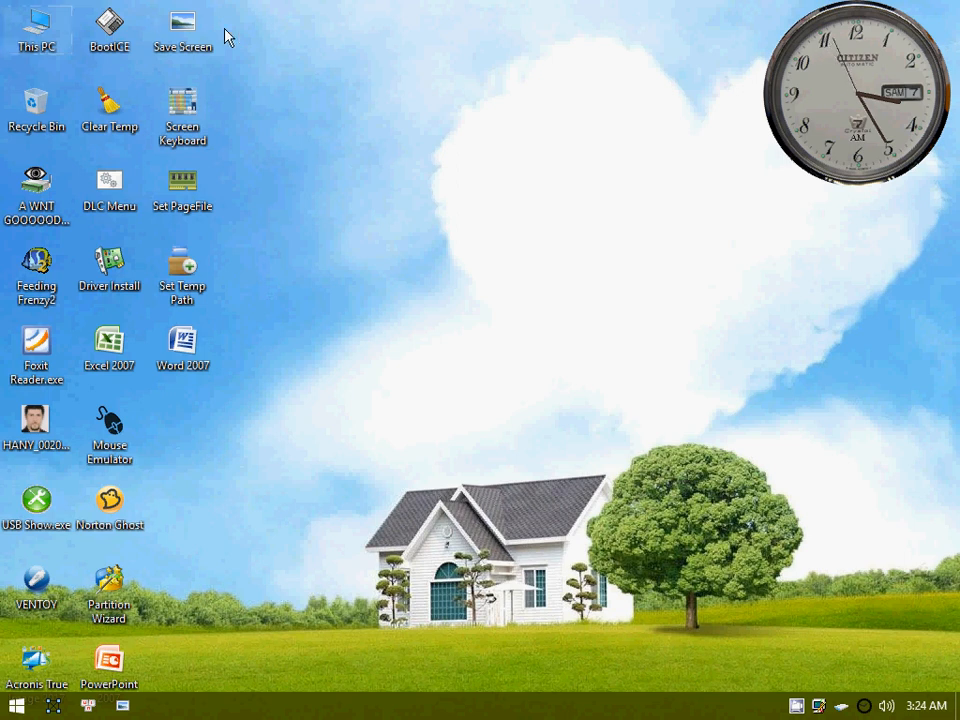
left_click(183, 345)
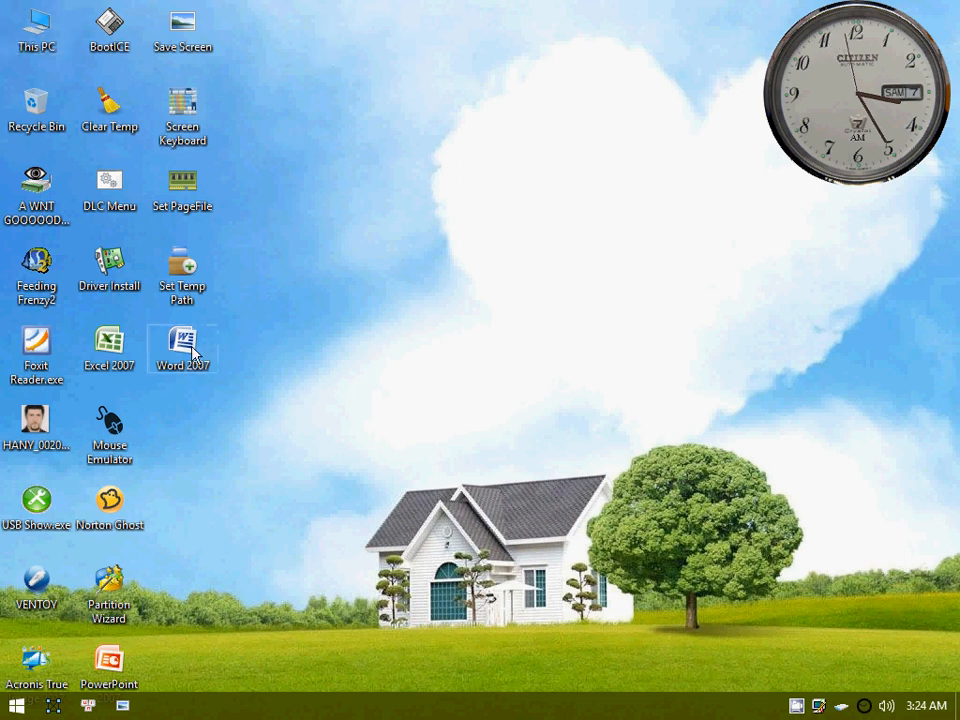
right_click(291, 11)
mouse_move(369, 18)
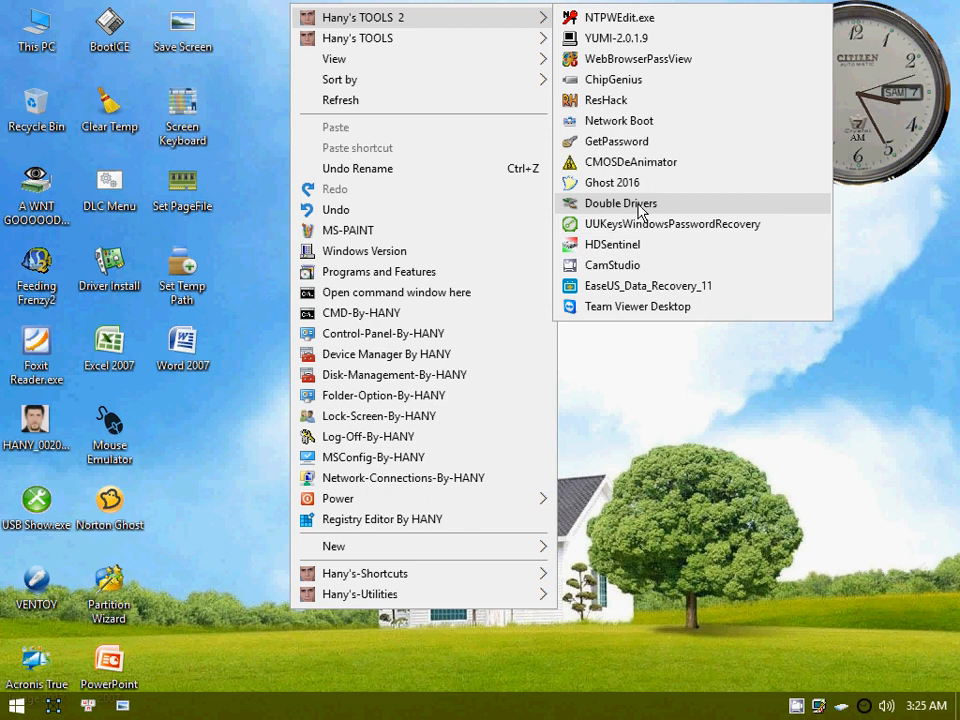
left_click(204, 108)
Step: Open This PC to view the available drives, select the W10 (G:) drive, and close the window
double_click(40, 24)
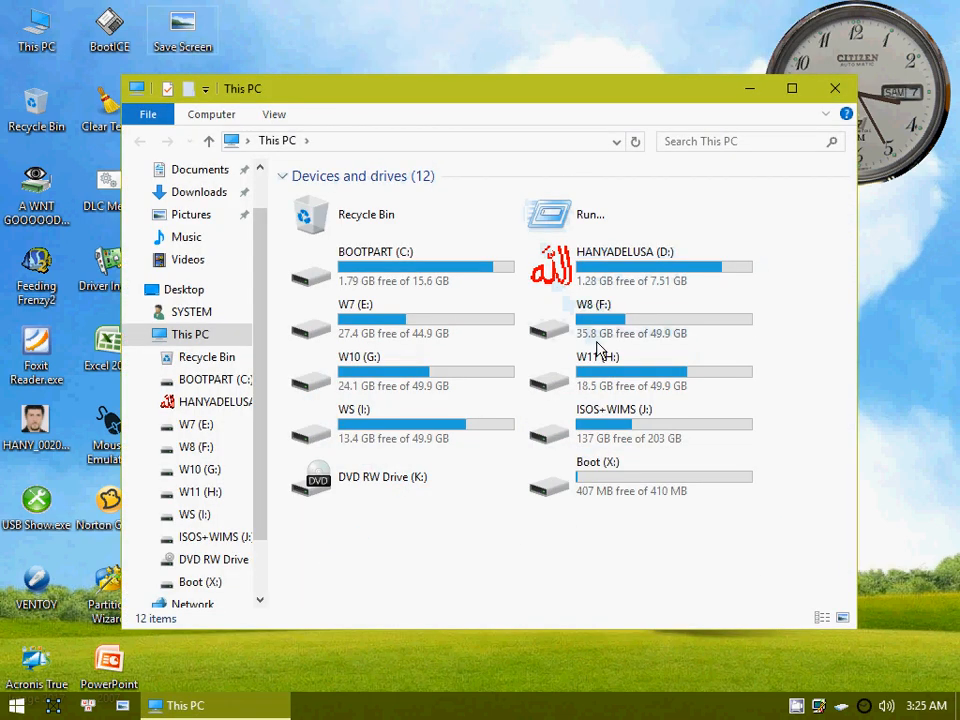
left_click(358, 376)
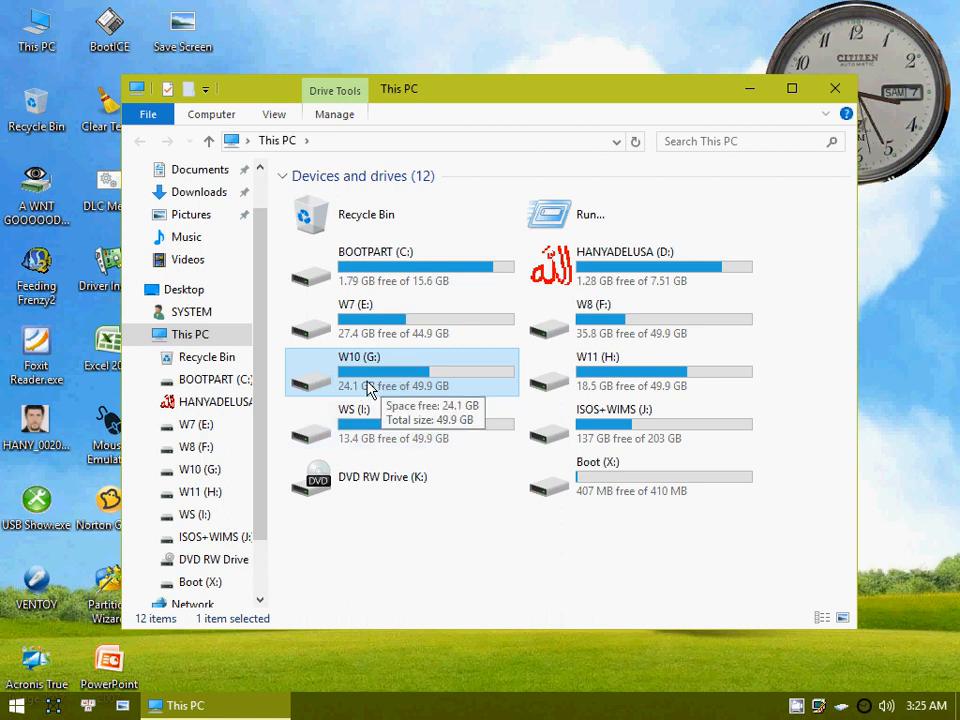
left_click(822, 89)
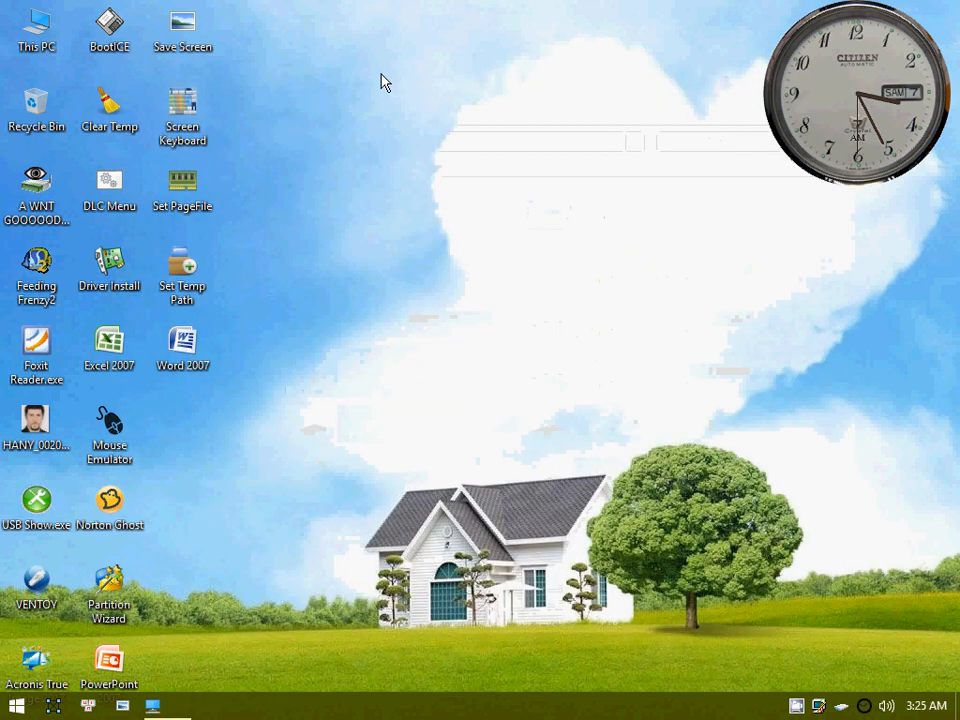
Step: Launch Double Drivers from the second tools collection of the desktop and switch it to driver backup
right_click(312, 81)
mouse_move(510, 28)
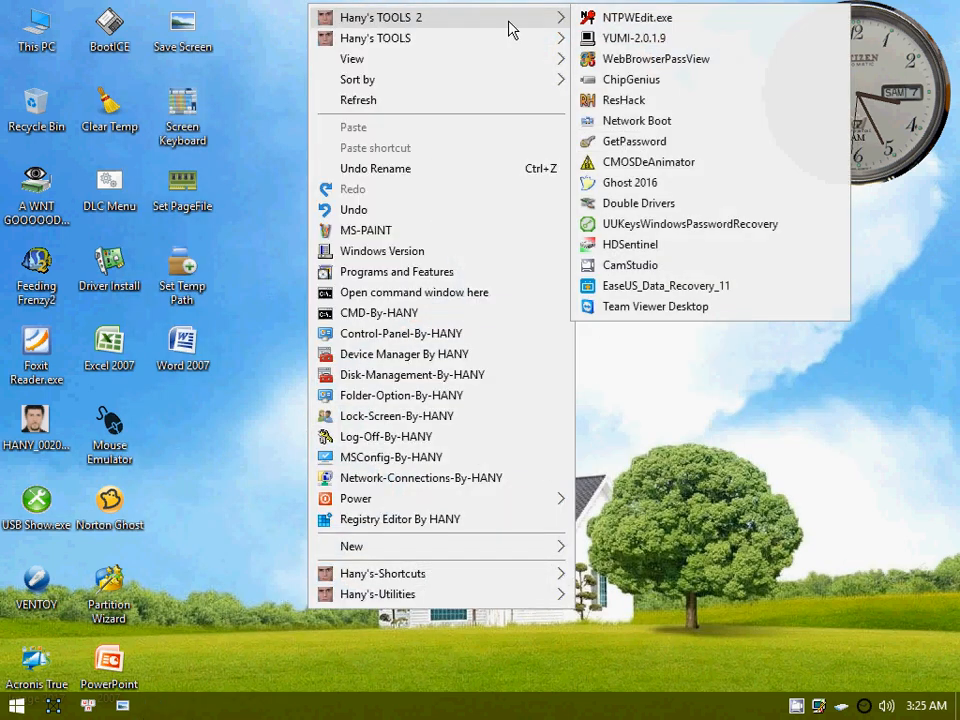
left_click(628, 204)
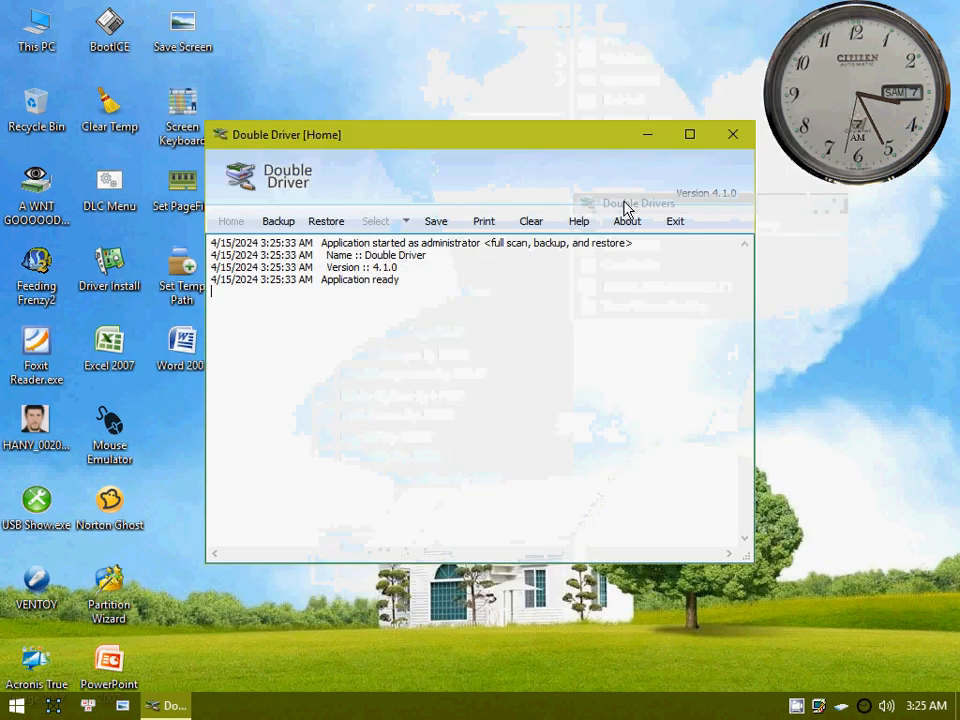
left_click(291, 230)
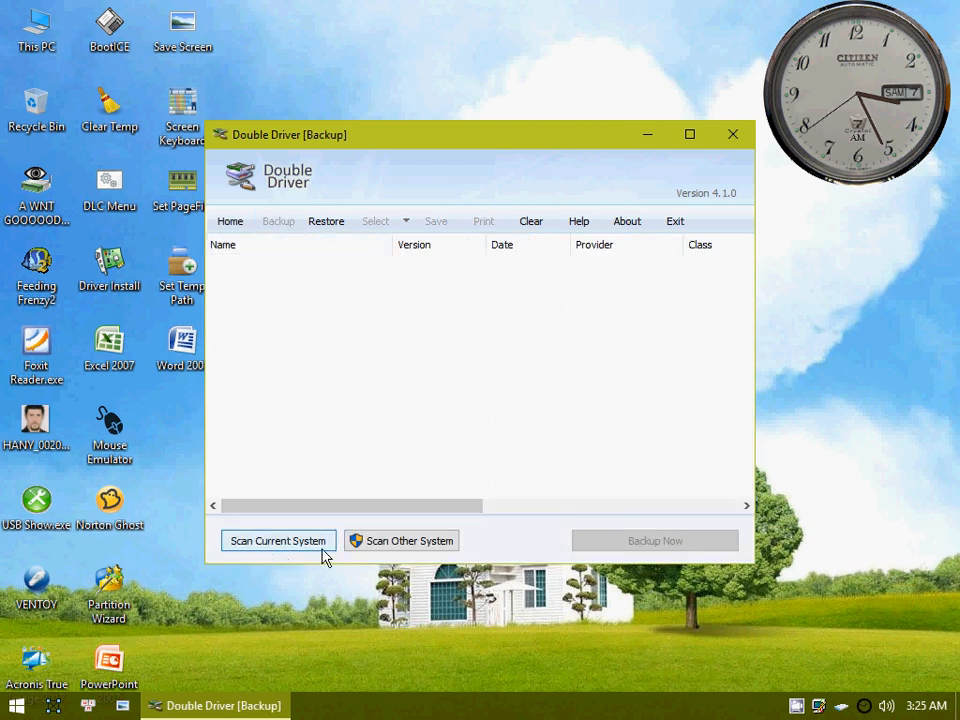
Step: Try to scan another system's drivers using the root of the W10 (G:) drive as the Windows directory
left_click(398, 545)
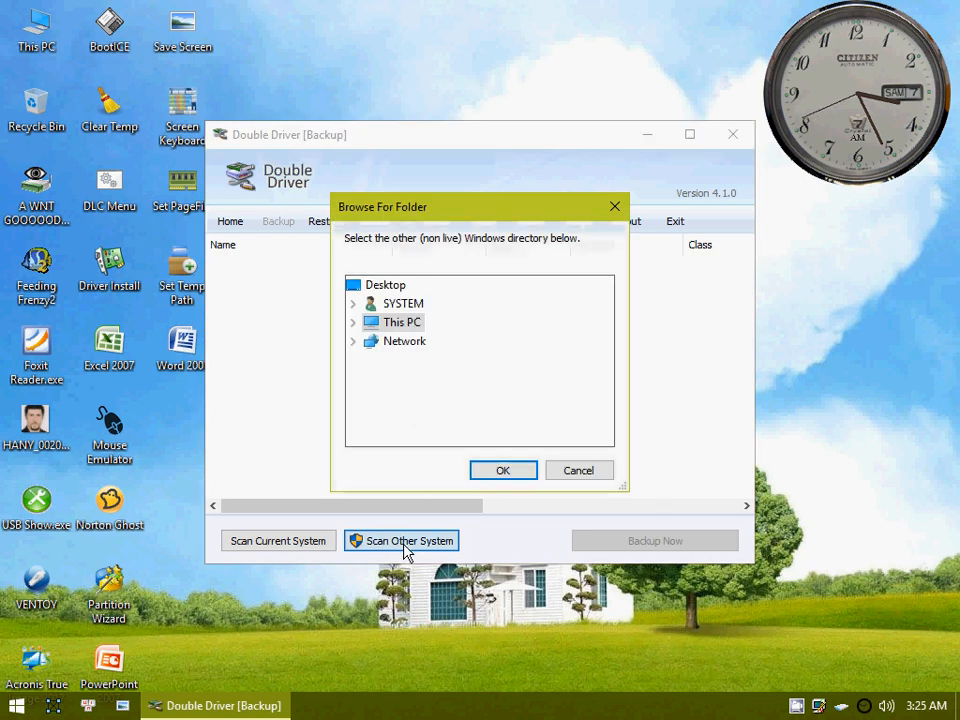
double_click(400, 325)
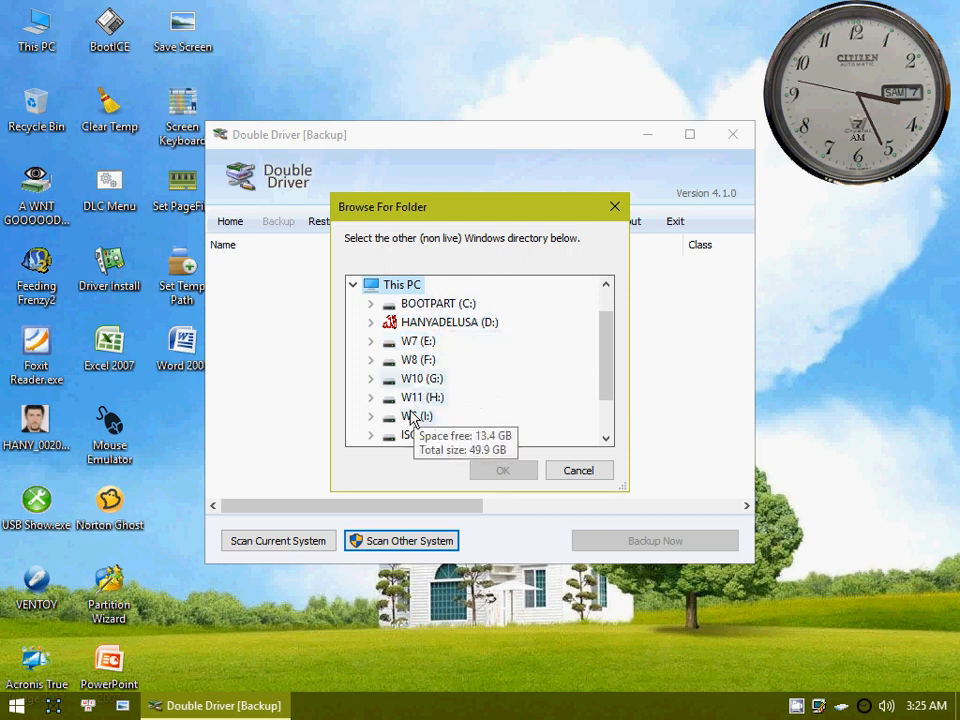
double_click(422, 378)
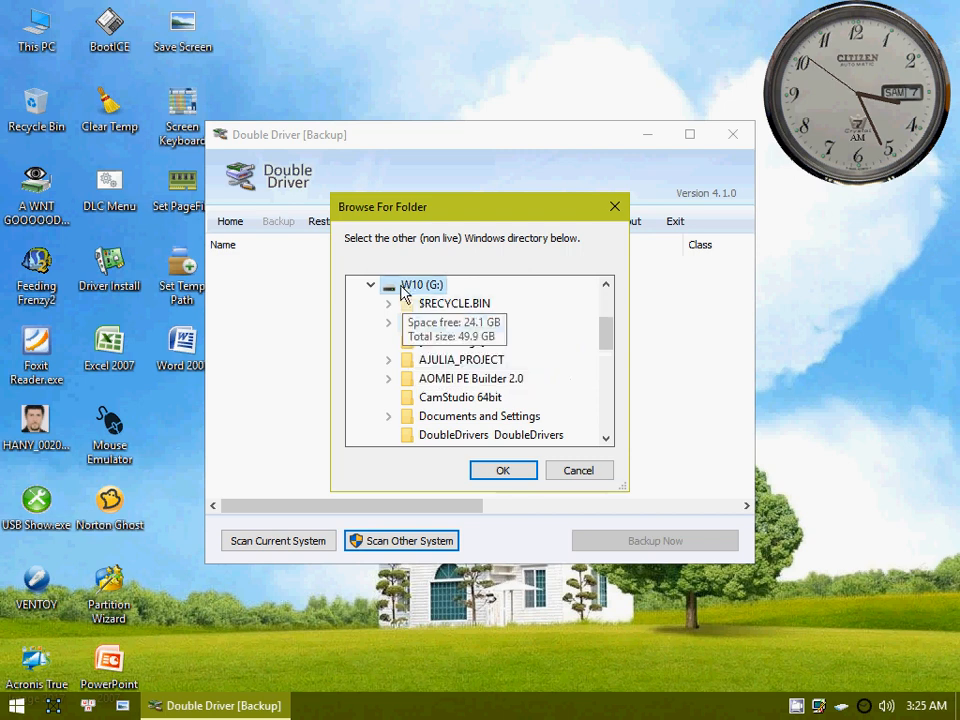
scroll(445, 360, "down", 4)
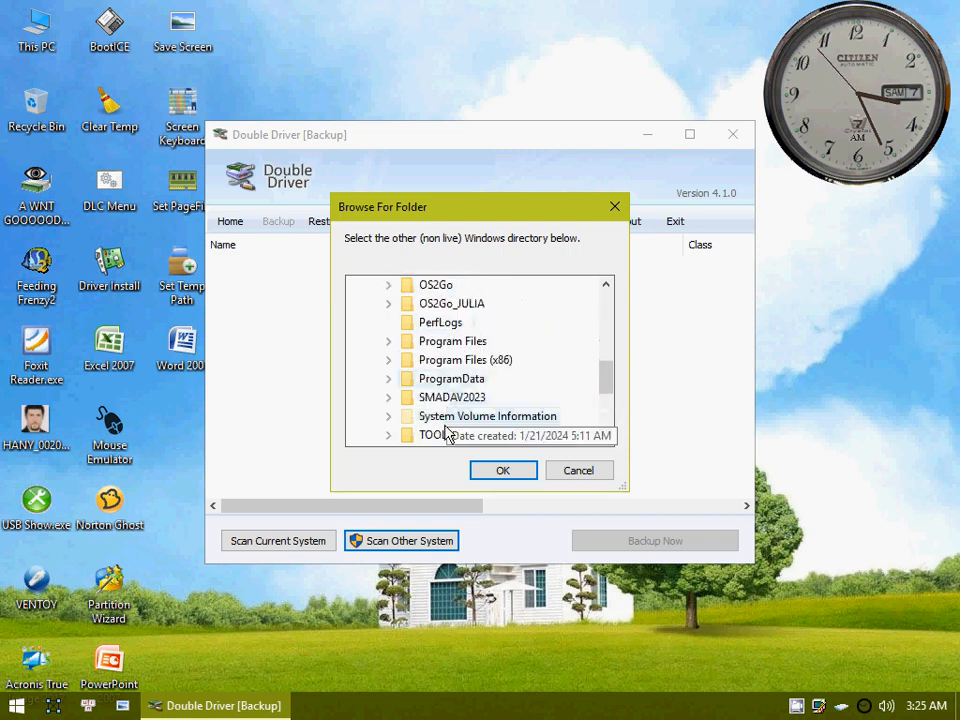
scroll(444, 420, "down", 1)
scroll(466, 421, "down", 1)
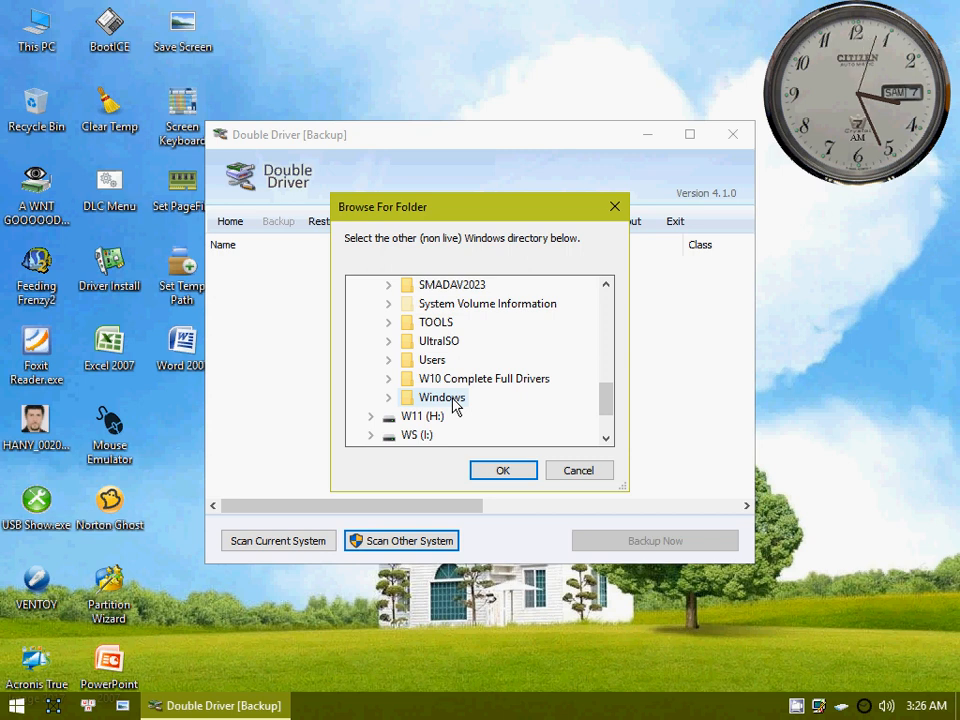
left_click(510, 471)
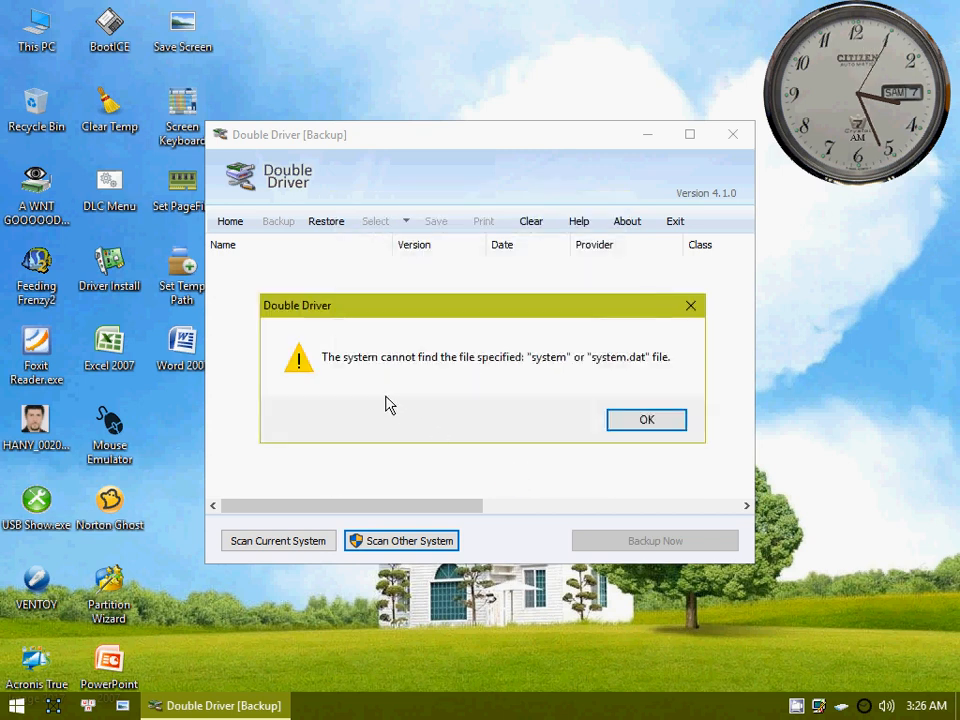
left_click(620, 423)
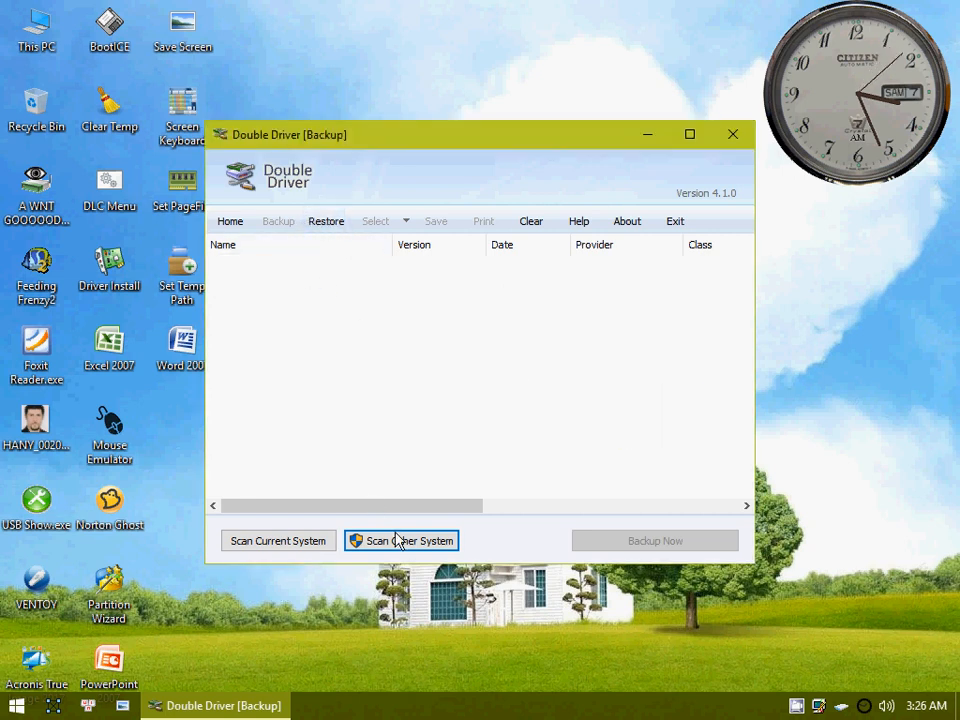
Step: Scan the drivers of the other system using the Windows folder on the W10 (G:) drive
left_click(396, 540)
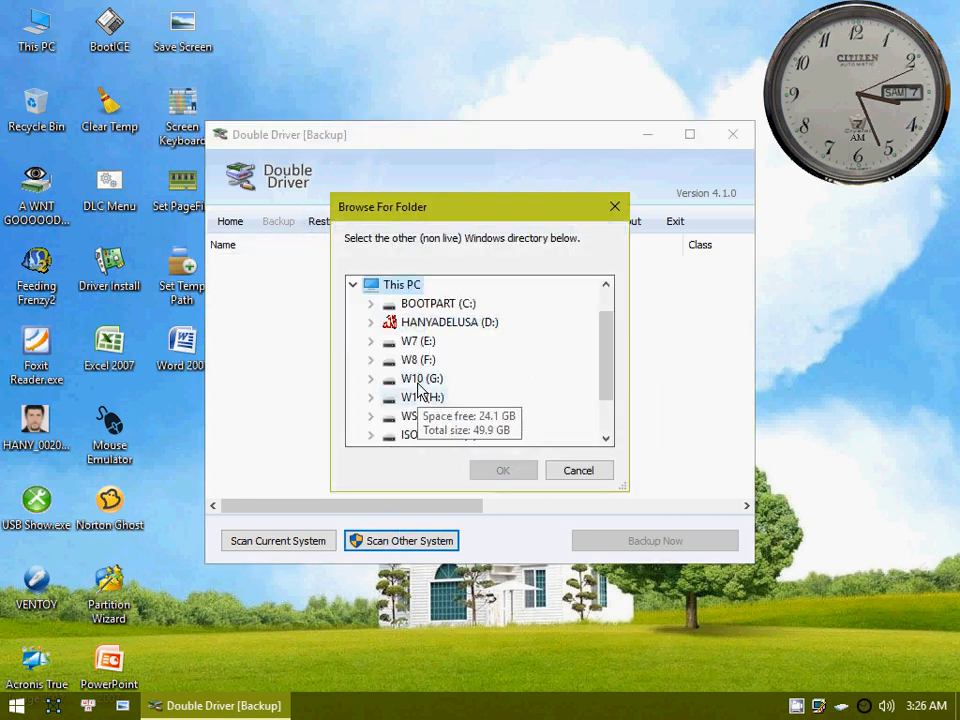
double_click(414, 380)
scroll(420, 400, "down", 5)
double_click(441, 322)
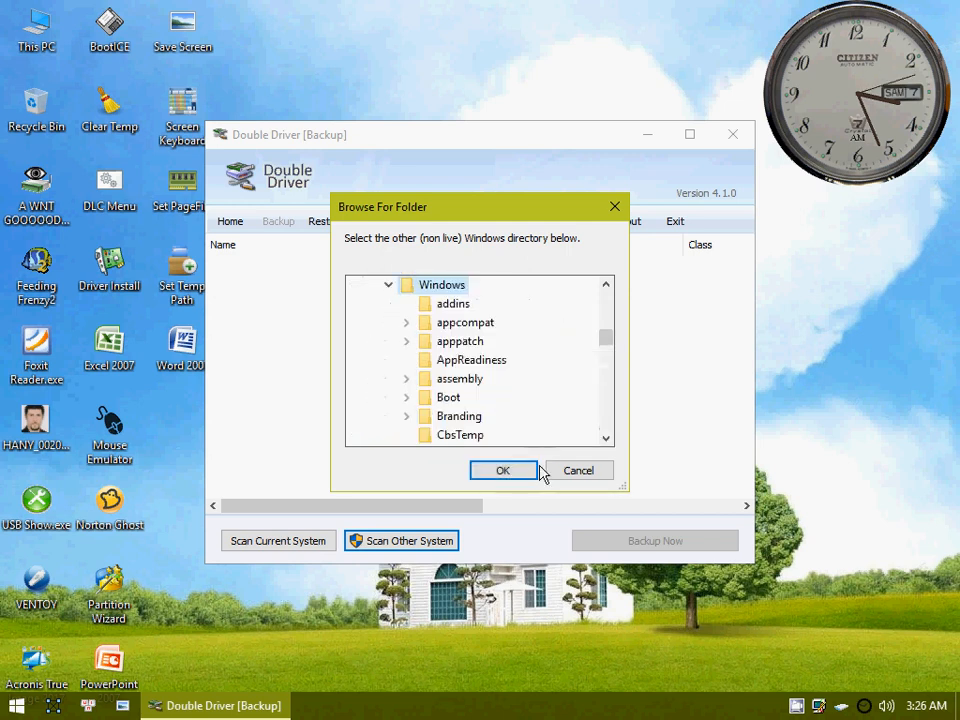
left_click(515, 477)
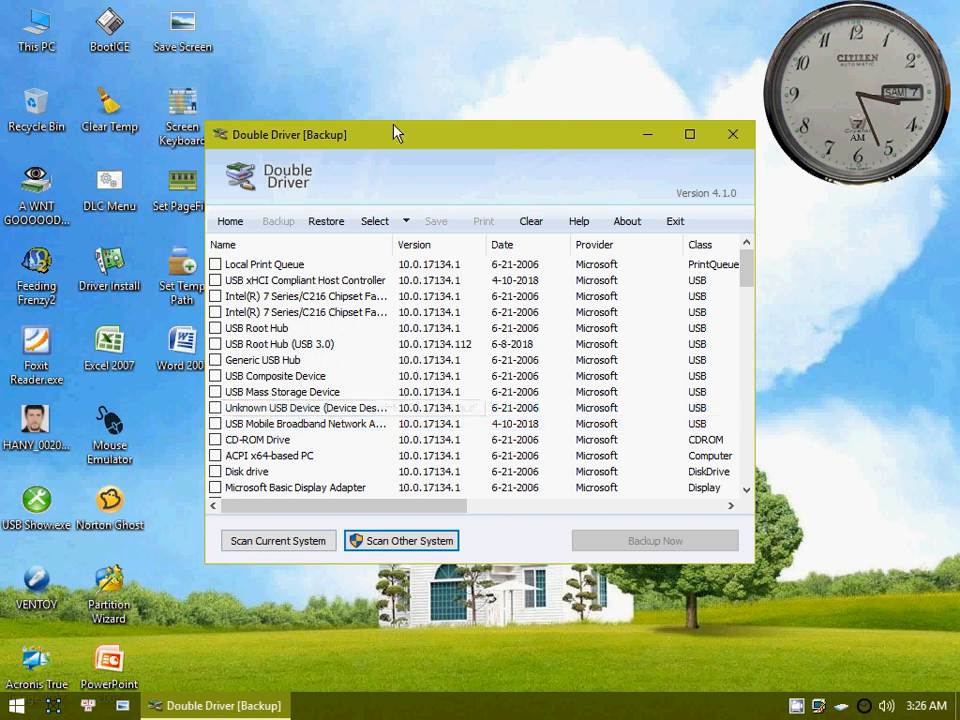
Step: Move and enlarge the Double Driver window, and mark all the scanned drivers for backup
left_click_drag(402, 126, 474, 59)
left_click_drag(580, 552, 580, 633)
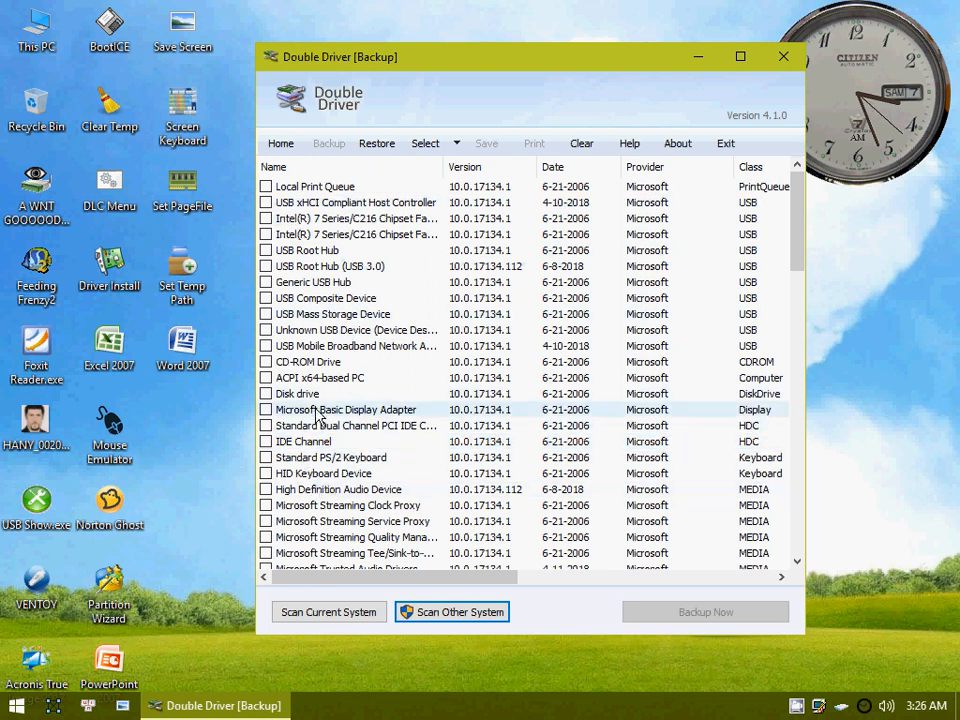
left_click(456, 146)
left_click(450, 195)
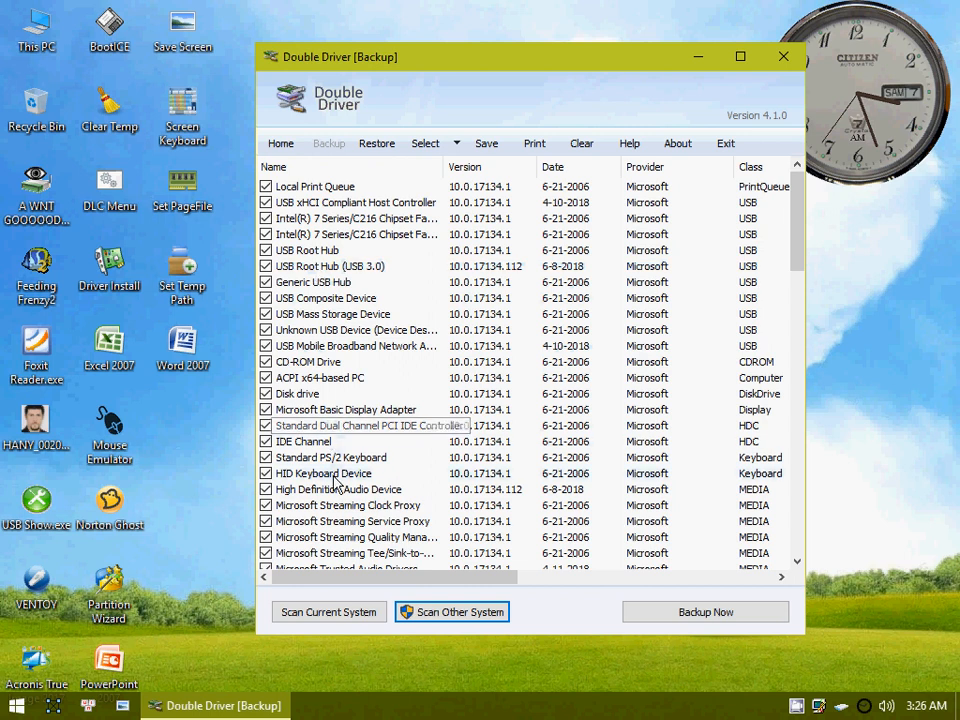
Step: Set the driver backup destination to the W10 DRIVERS BAVKUP folder on the W8 (F:) drive
left_click(687, 613)
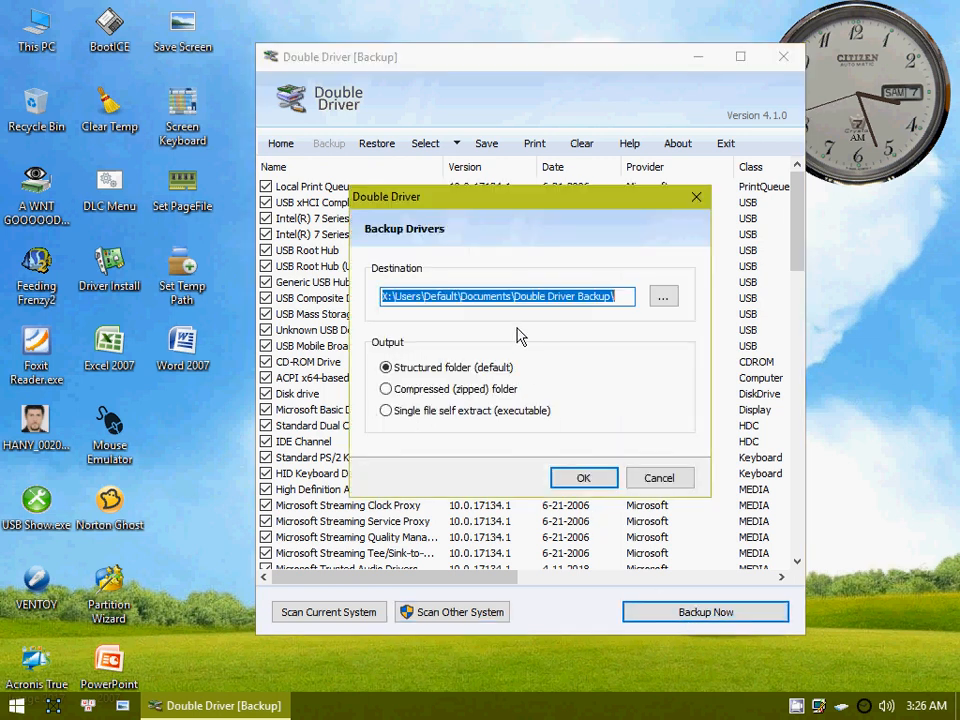
left_click(663, 298)
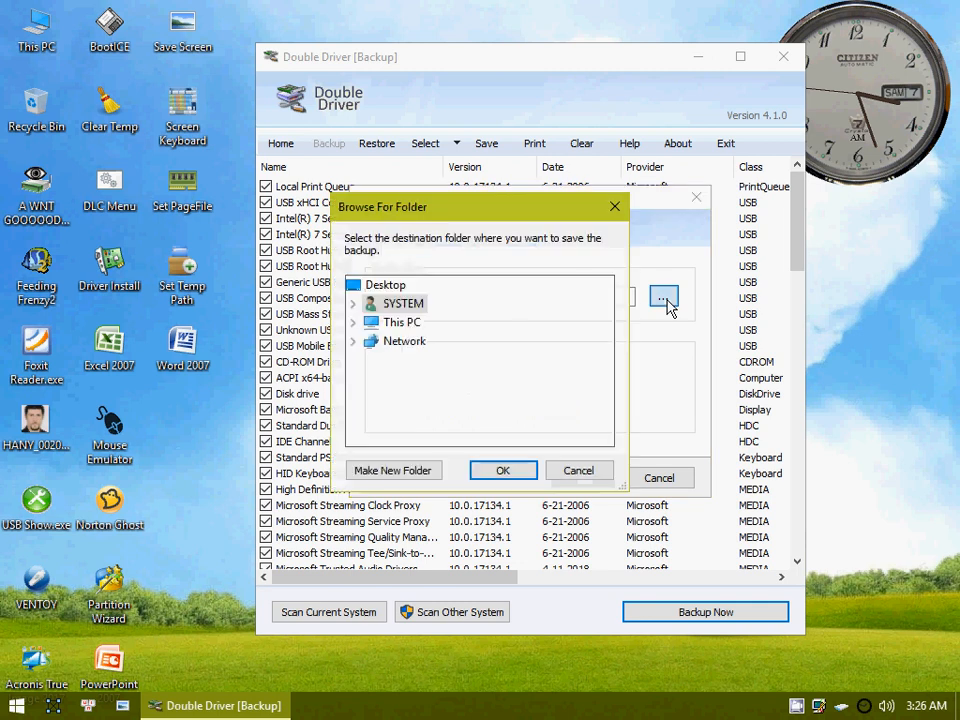
left_click(410, 328)
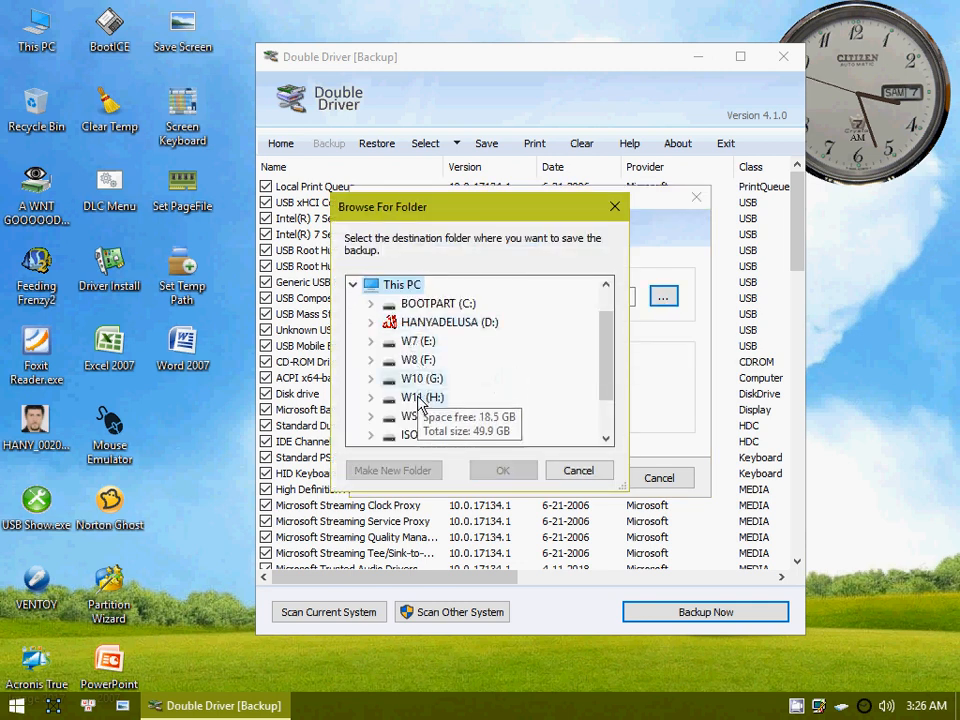
left_click(414, 363)
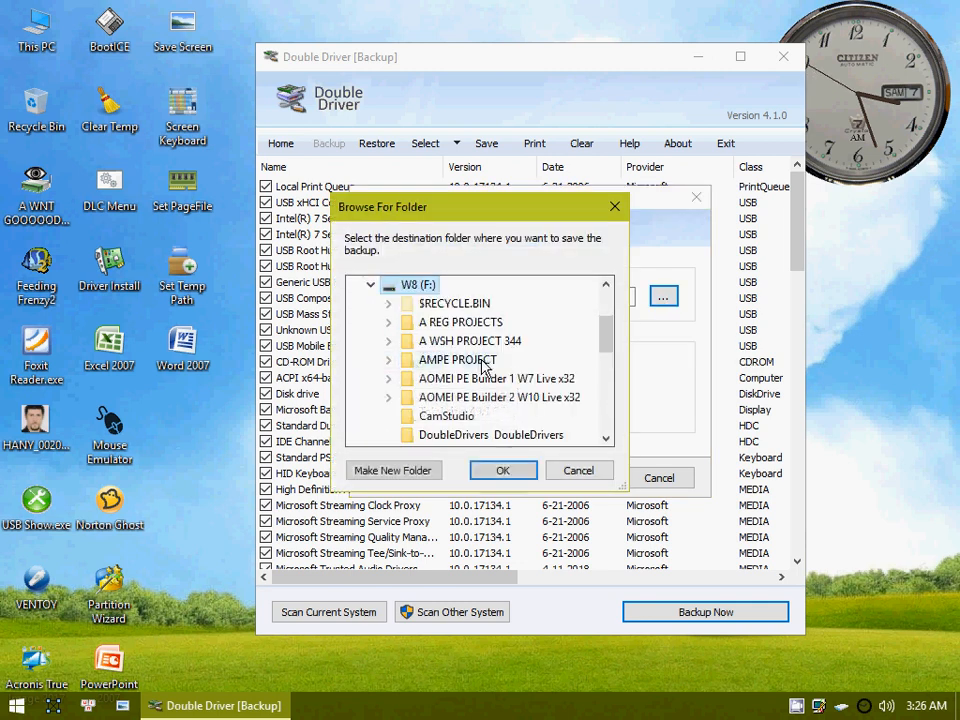
scroll(489, 388, "down", 1)
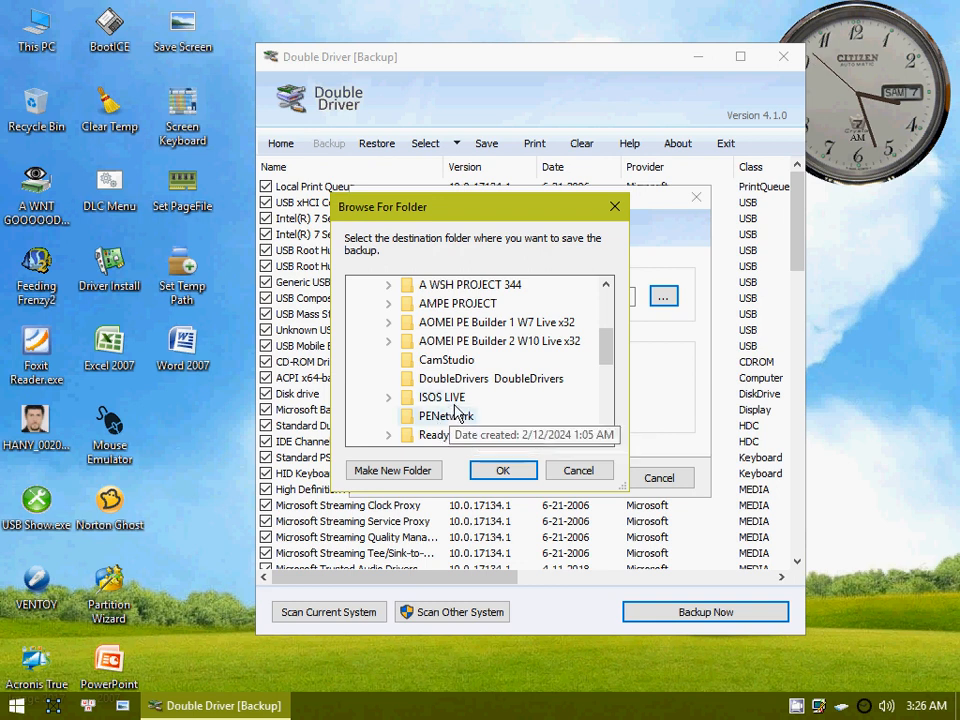
scroll(420, 420, "down", 3)
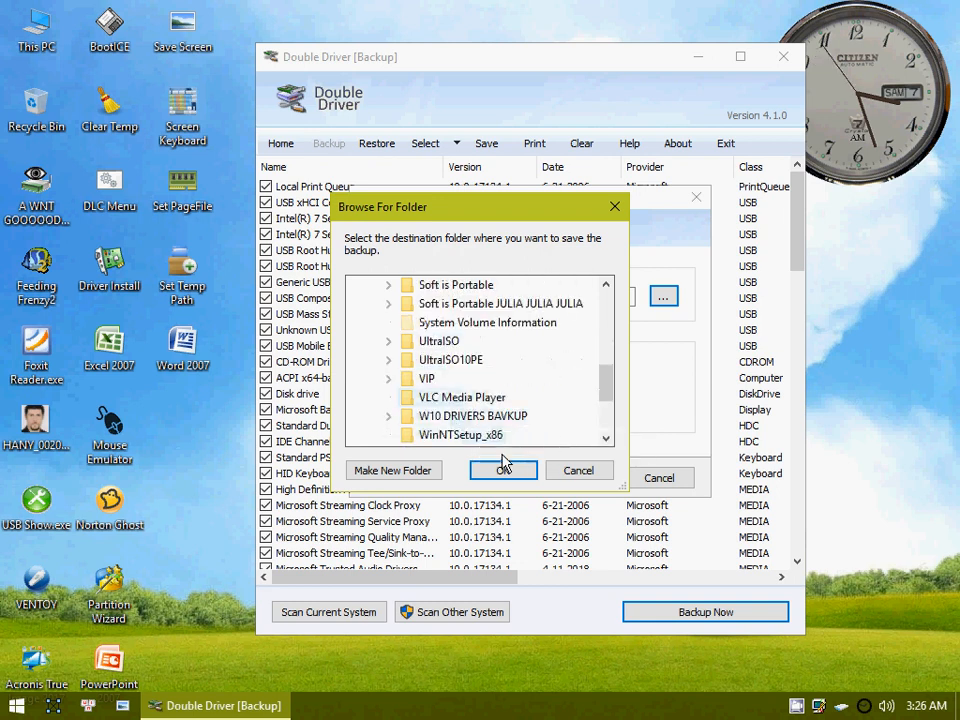
left_click(472, 416)
left_click(505, 471)
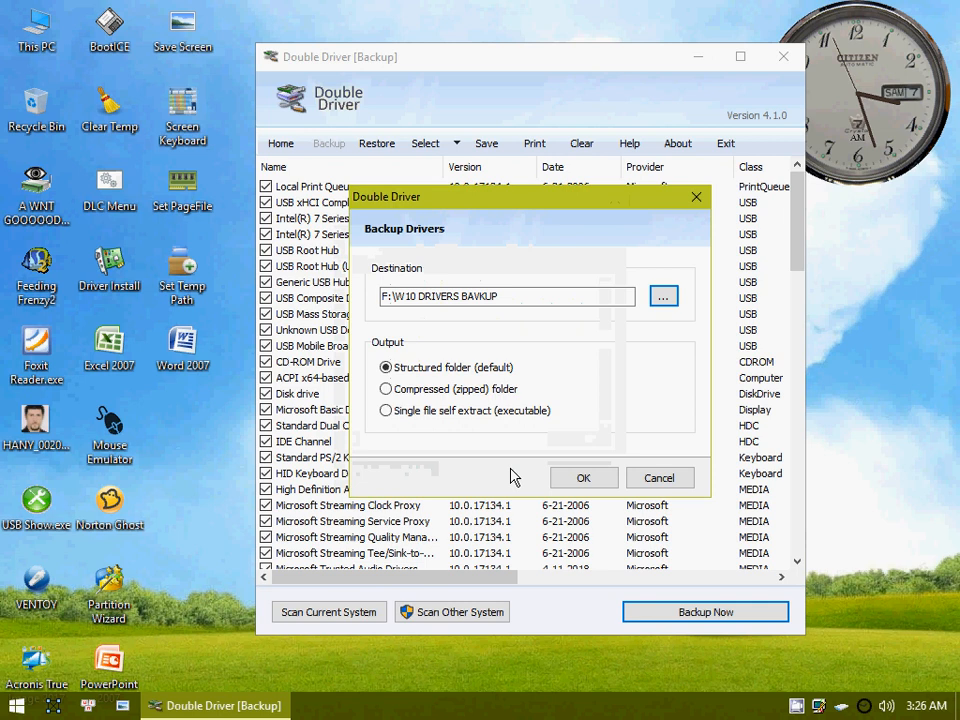
Step: Back up the marked drivers as a structured folder and close Double Driver
left_click(580, 476)
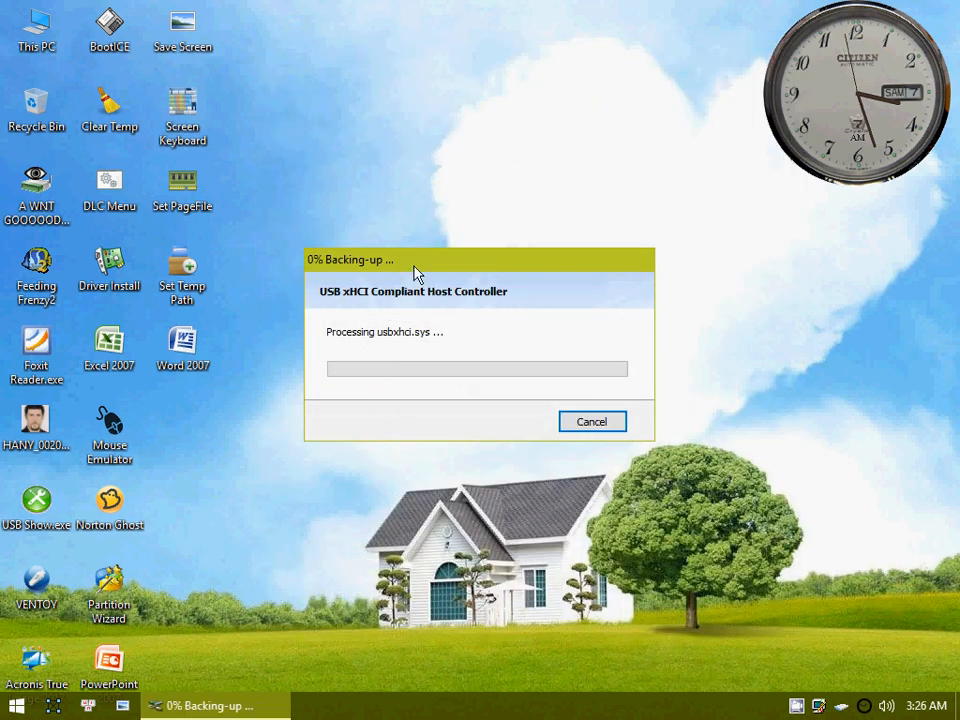
left_click_drag(415, 272, 412, 107)
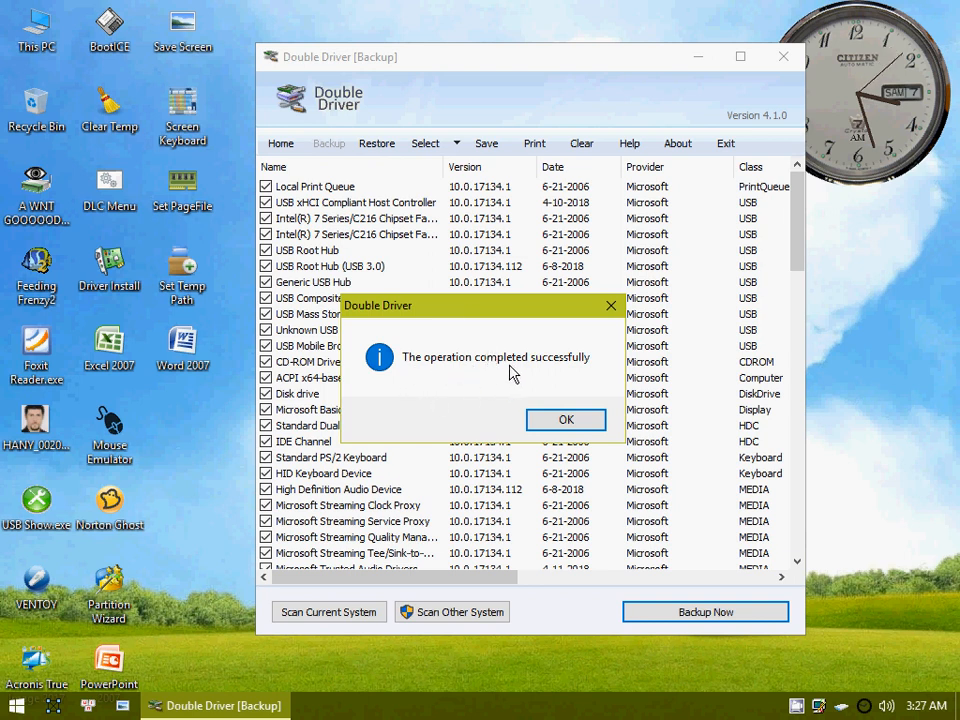
left_click(567, 420)
left_click(788, 60)
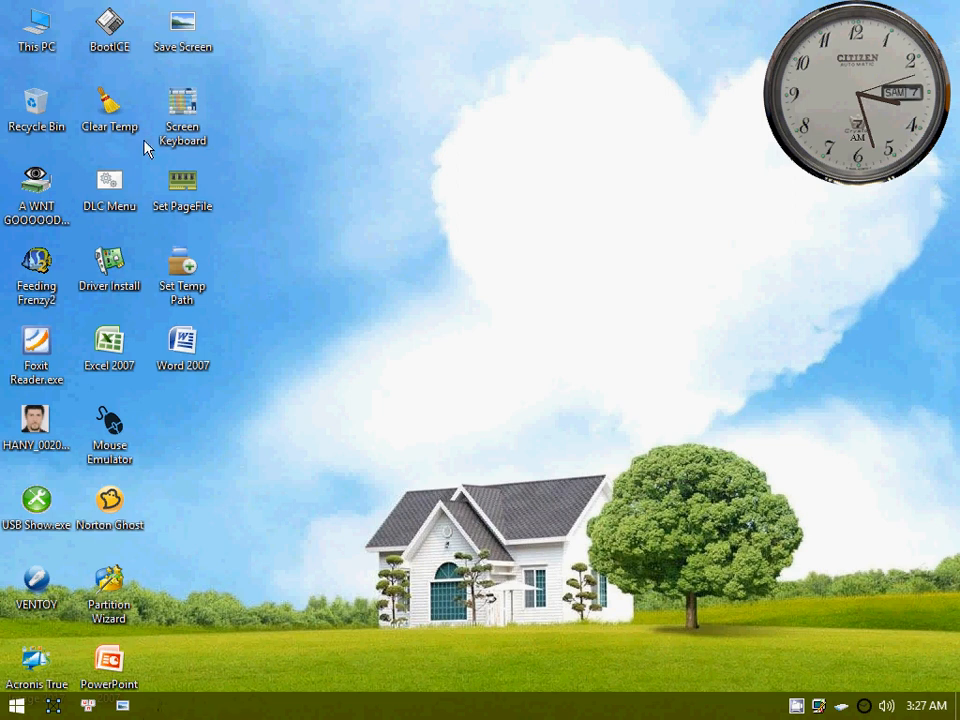
Step: Check the W10 DRIVERS BAVKUP folder on the W8 (F:) drive and the driver folders inside its 4-14-2024 backup
double_click(37, 30)
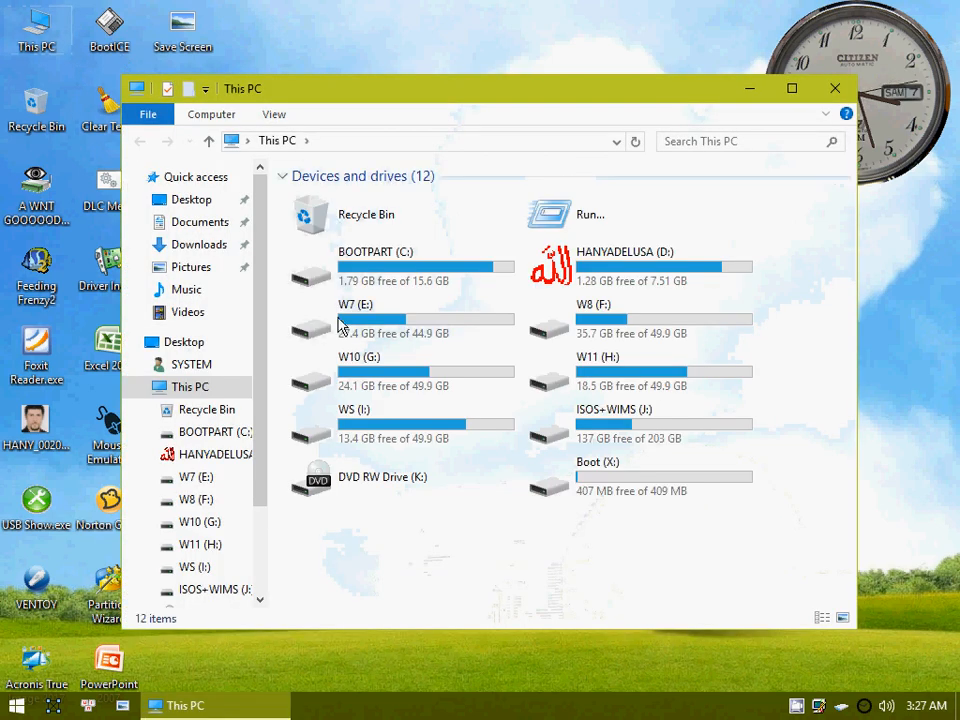
double_click(590, 328)
scroll(368, 325, "down", 5)
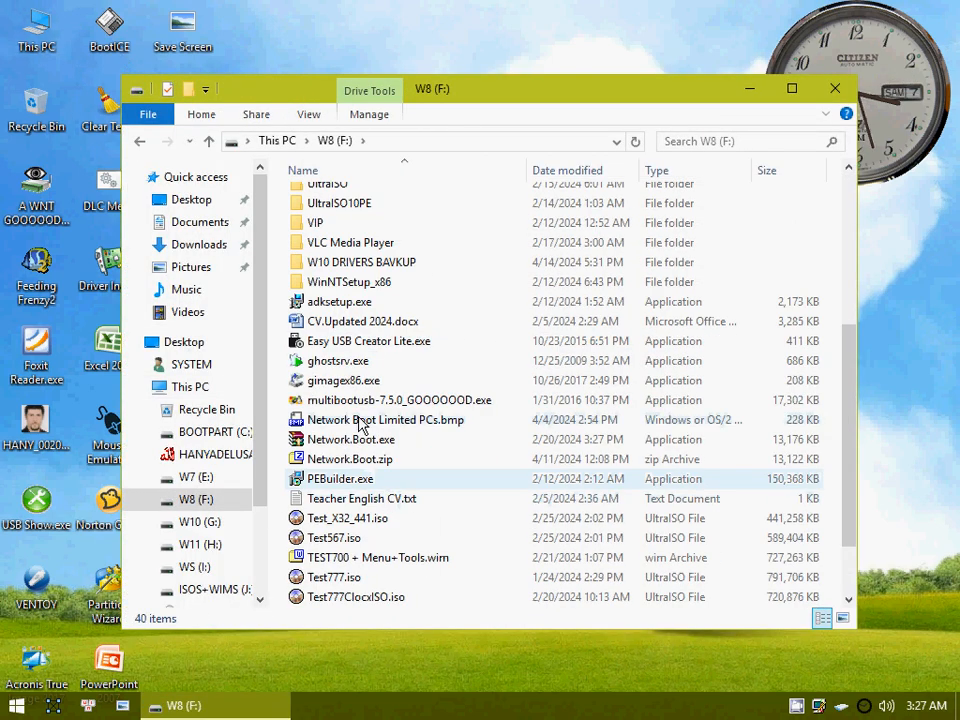
double_click(366, 261)
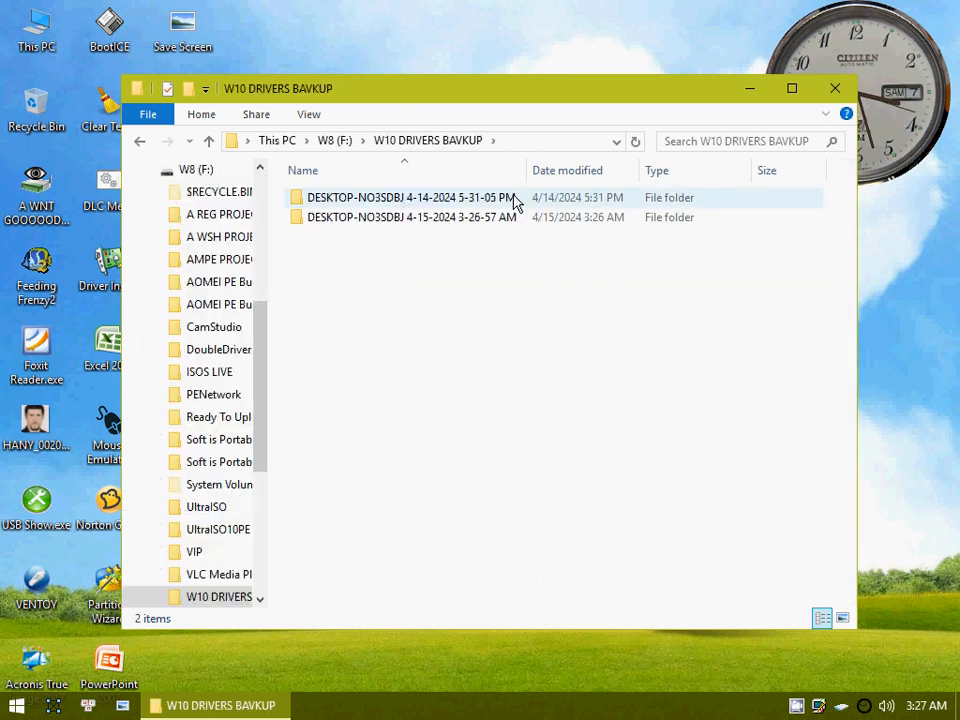
double_click(460, 204)
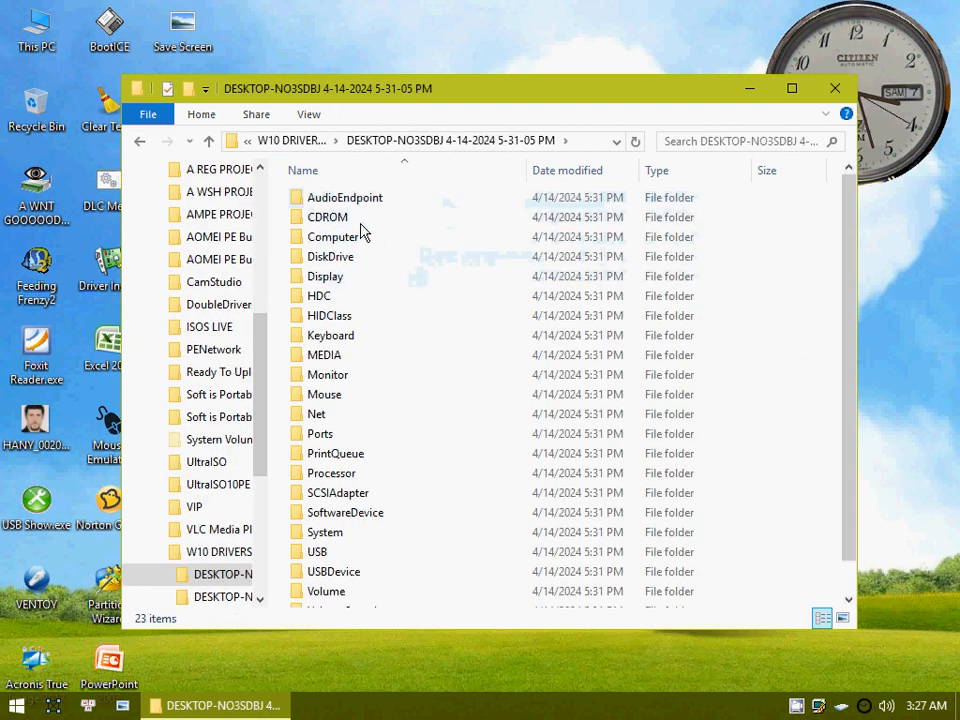
left_click(208, 142)
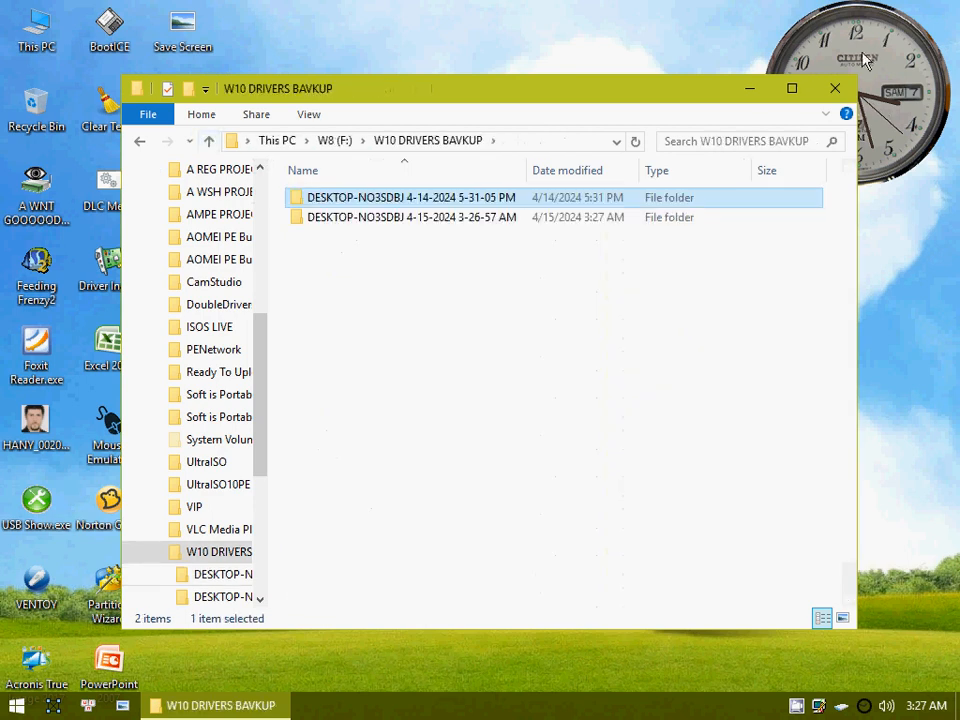
left_click(836, 90)
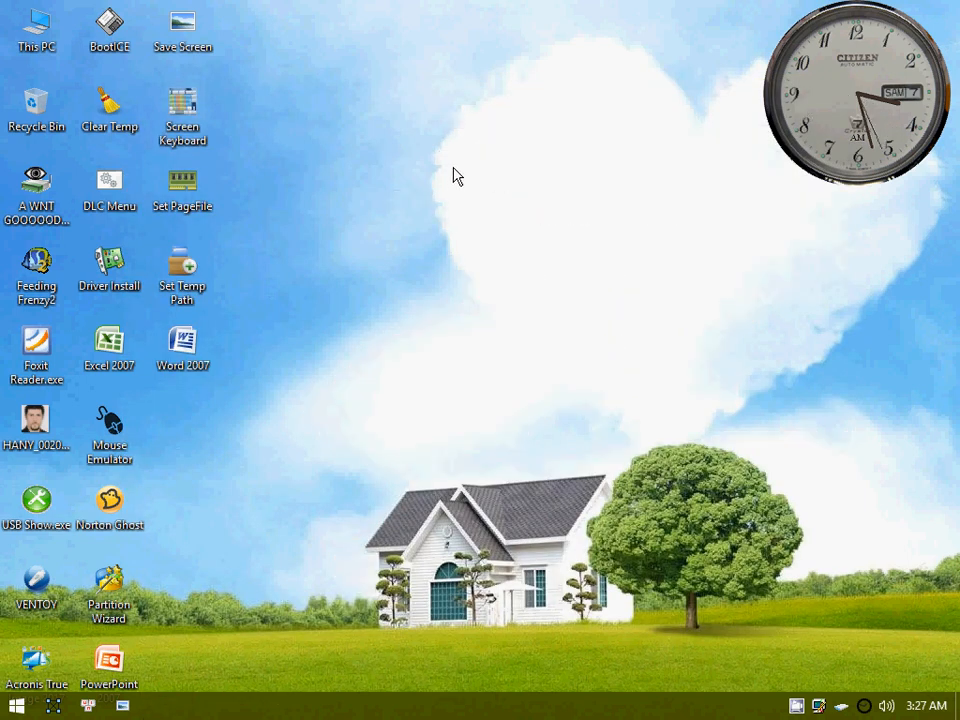
Step: Open Computer Management for this PC and display the Device Manager
right_click(37, 30)
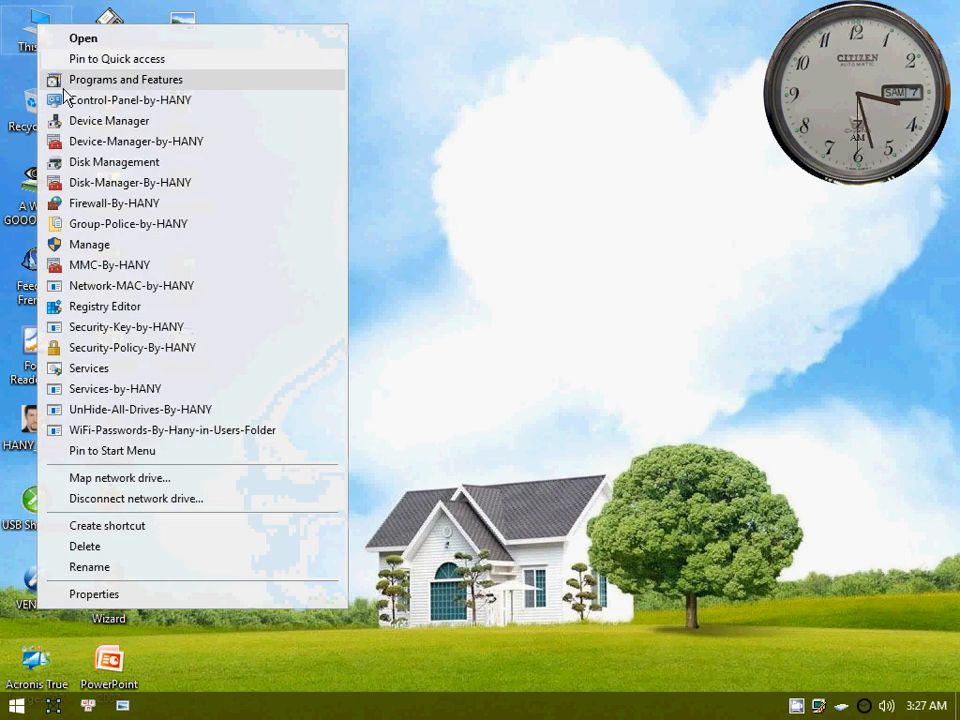
left_click(60, 244)
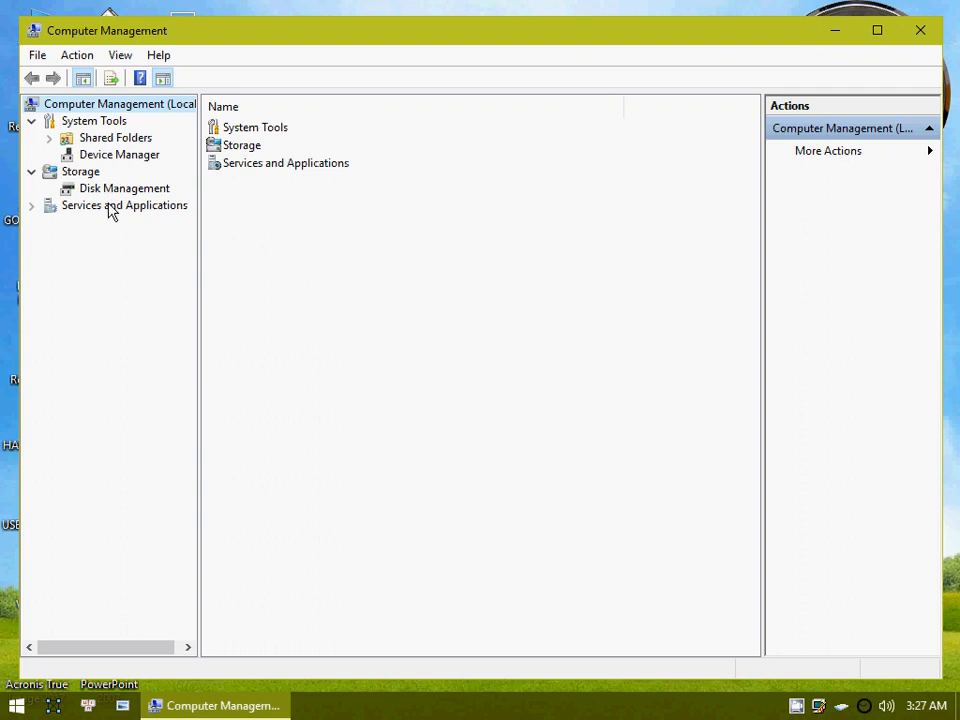
left_click(104, 158)
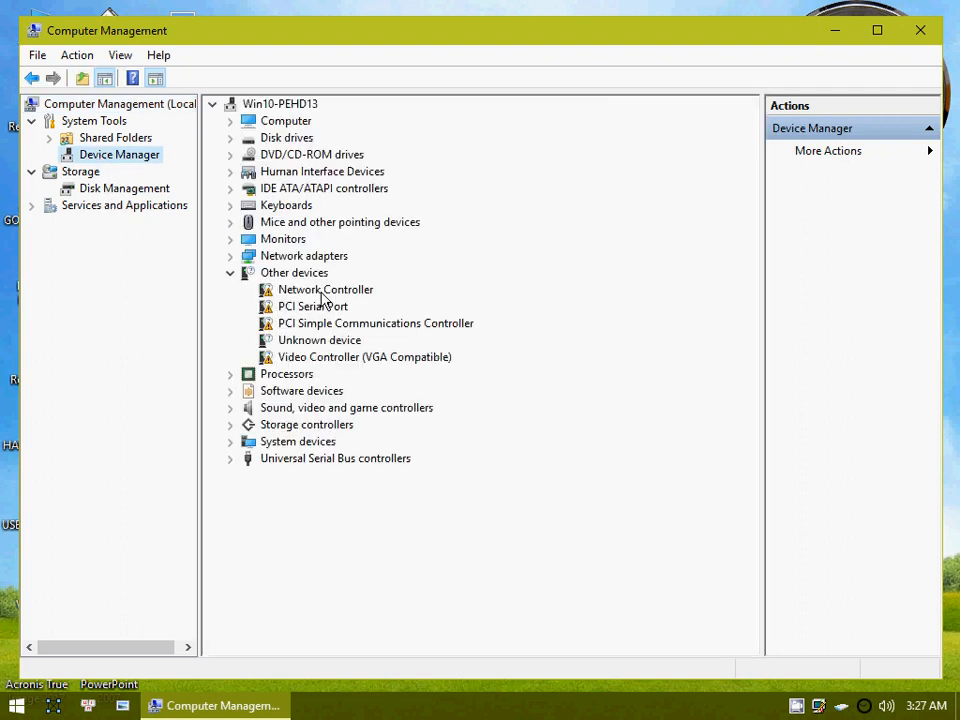
left_click(321, 295)
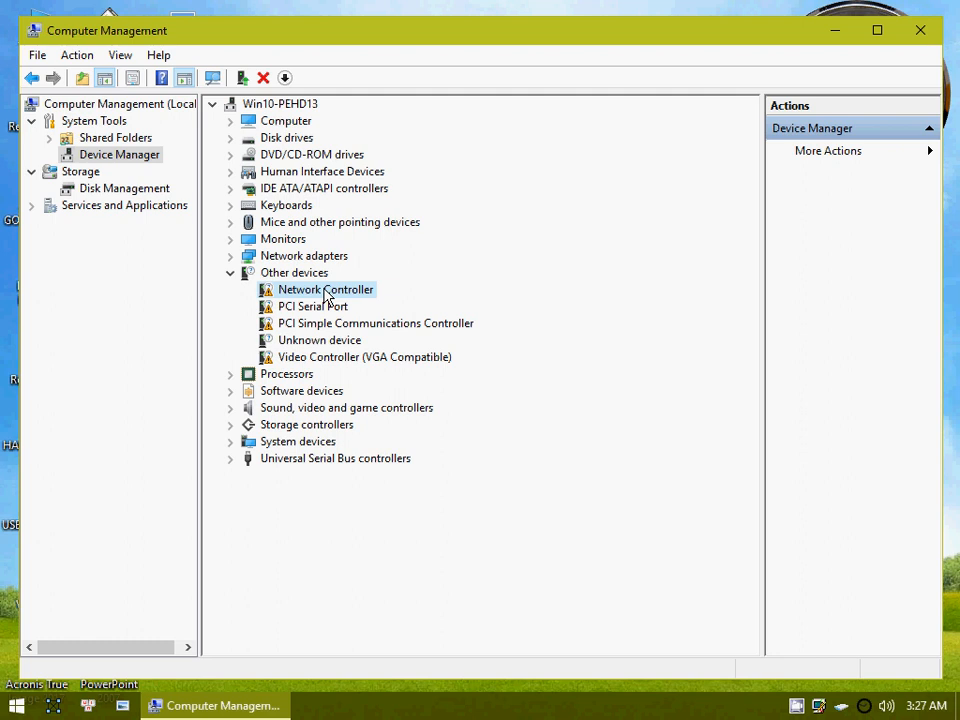
right_click(326, 297)
left_click(413, 303)
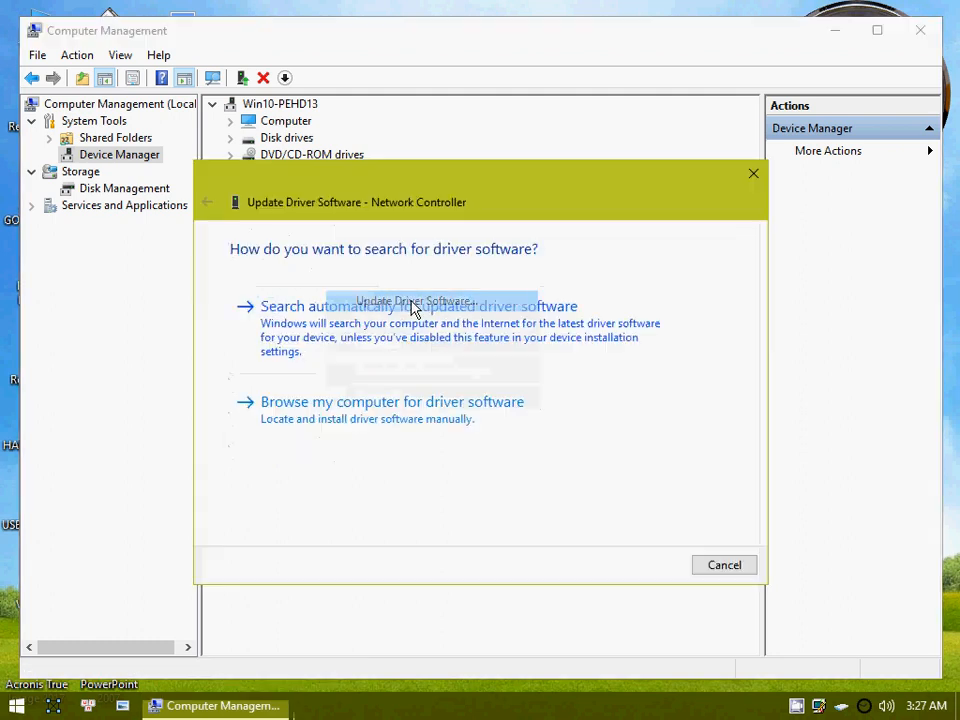
left_click(418, 420)
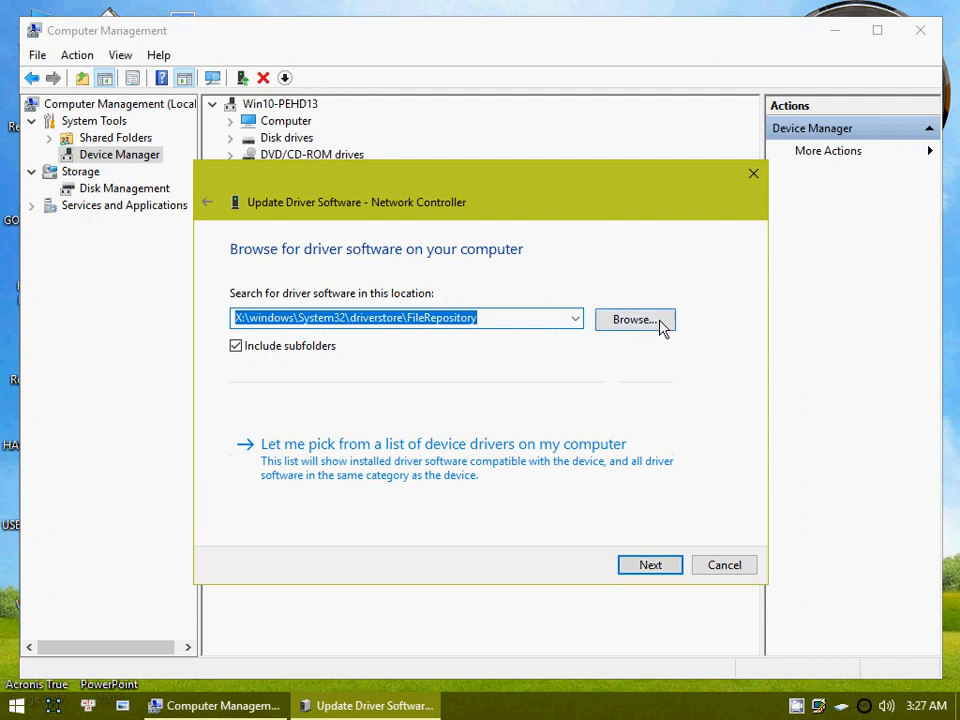
left_click(663, 323)
double_click(420, 287)
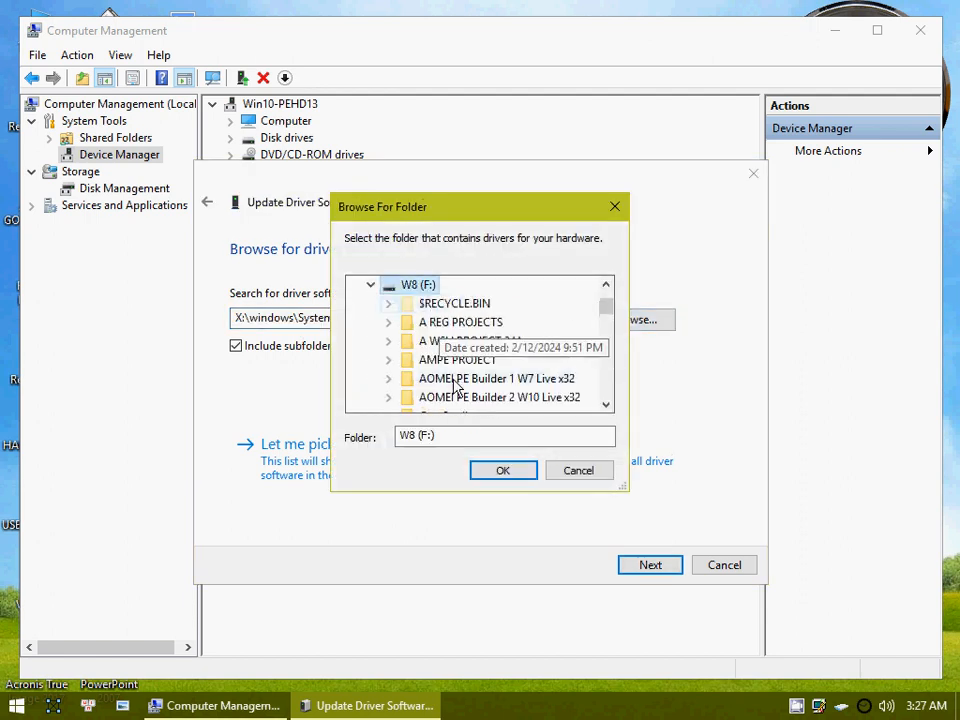
scroll(454, 394, "down", 8)
double_click(465, 360)
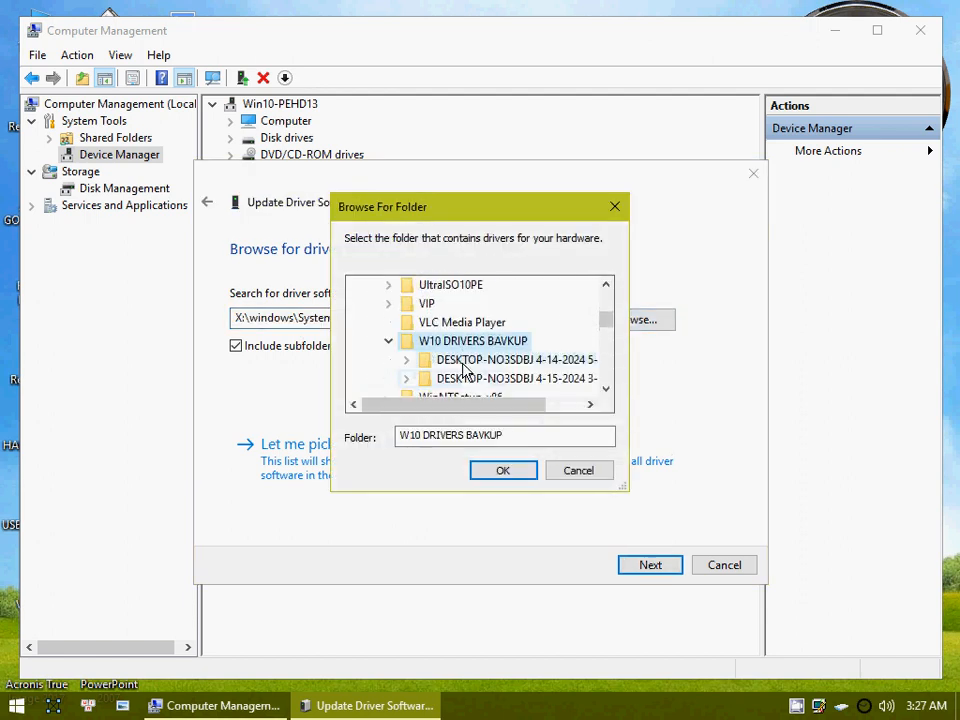
double_click(543, 362)
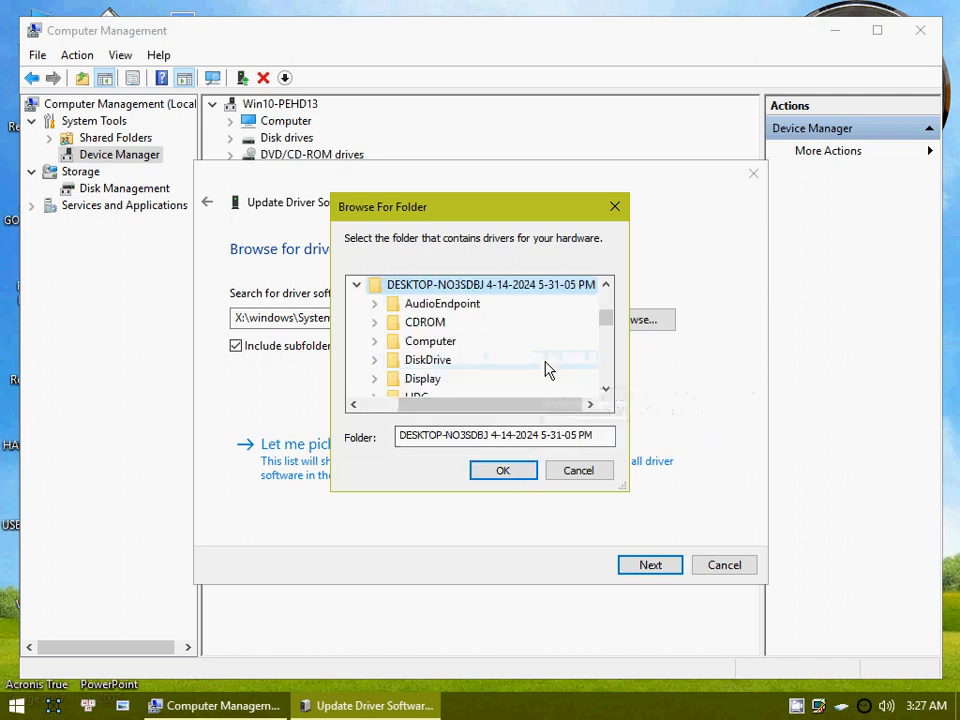
left_click(506, 477)
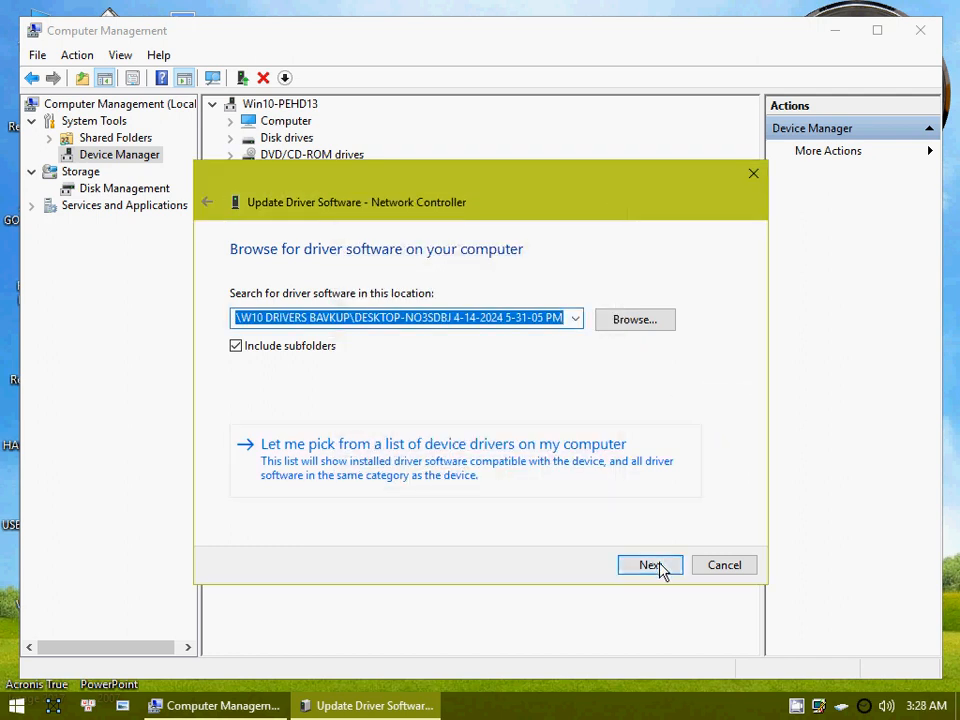
left_click(660, 566)
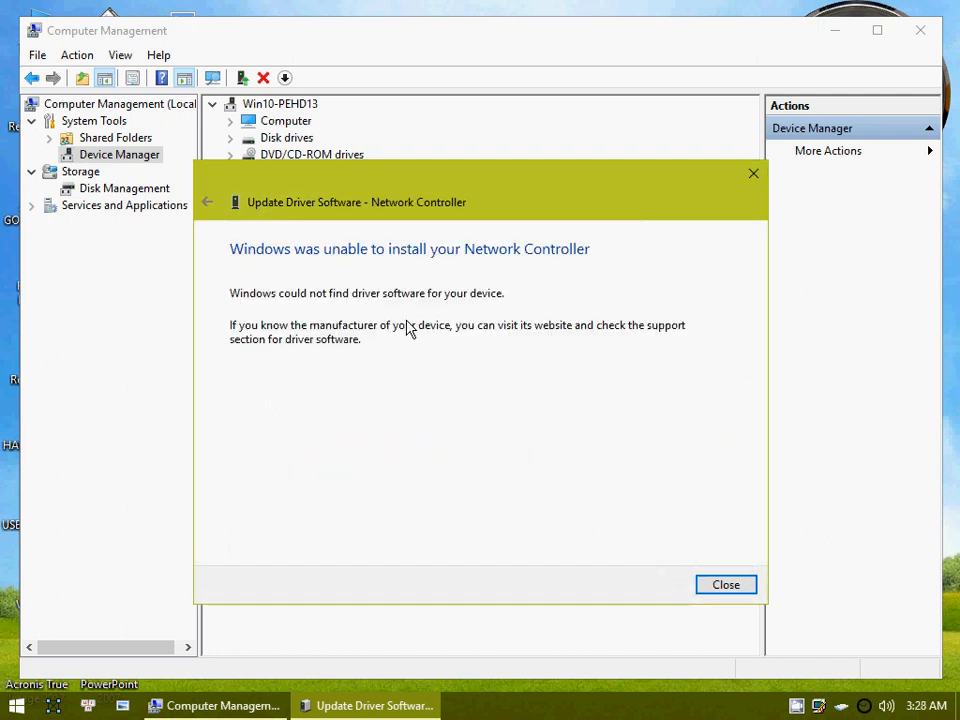
left_click(726, 586)
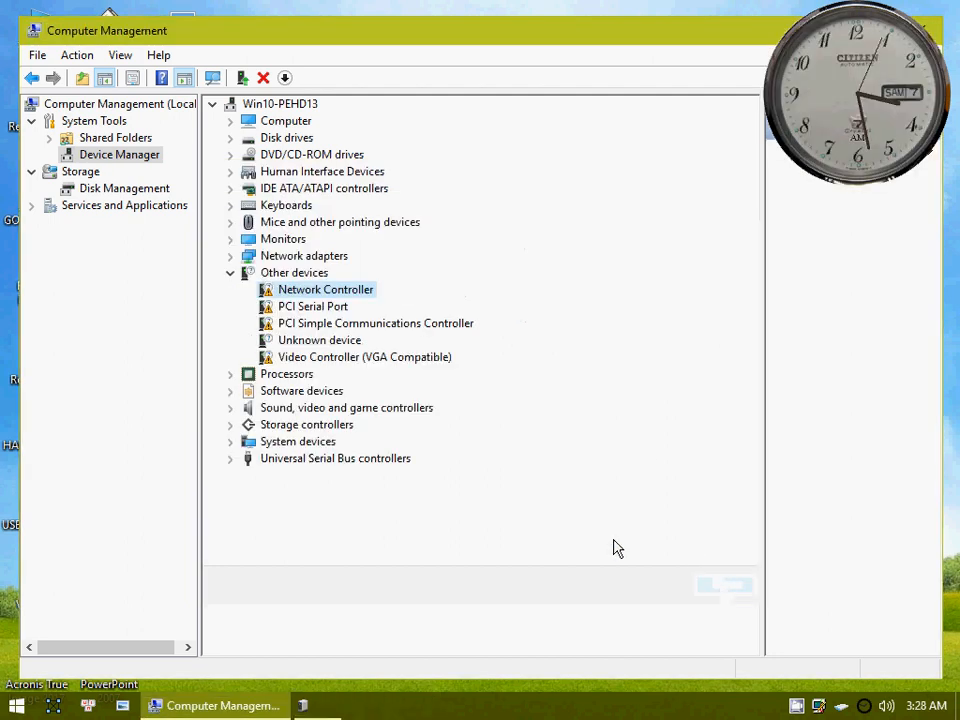
Step: Try to update the Unknown device's driver from the same 4-14-2024 backup folder, and close Computer Management
left_click(312, 357)
left_click(300, 341)
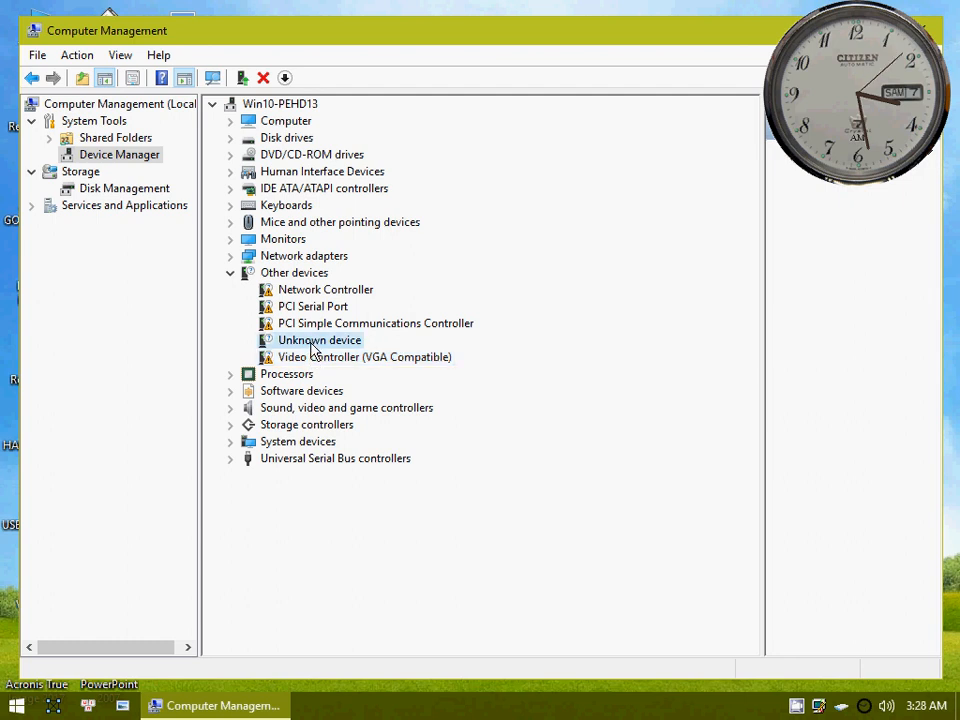
right_click(312, 343)
left_click(368, 360)
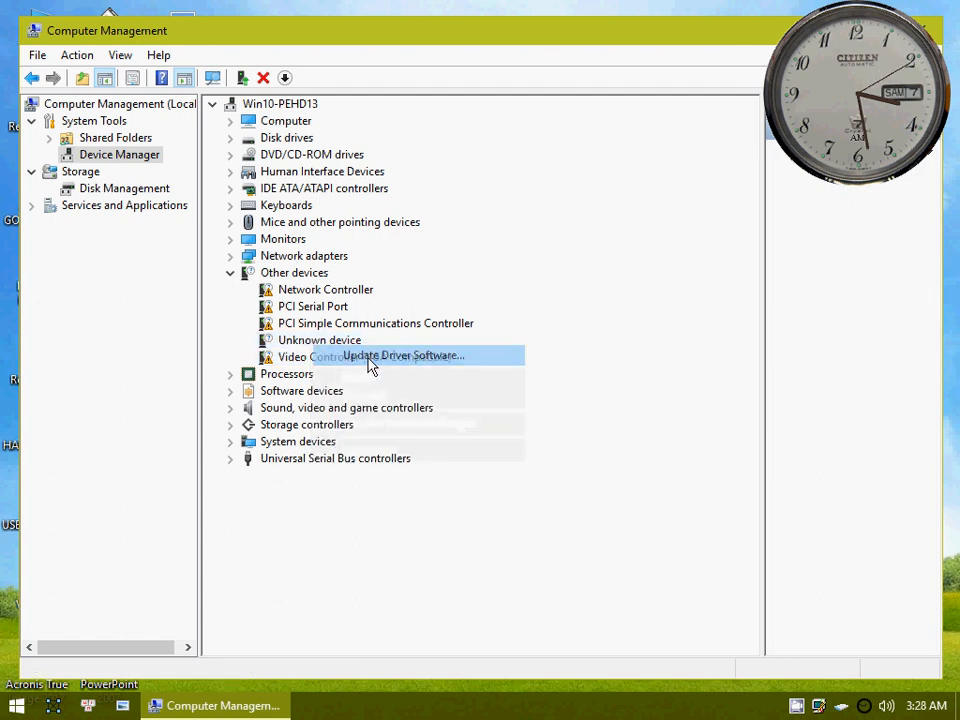
left_click(439, 418)
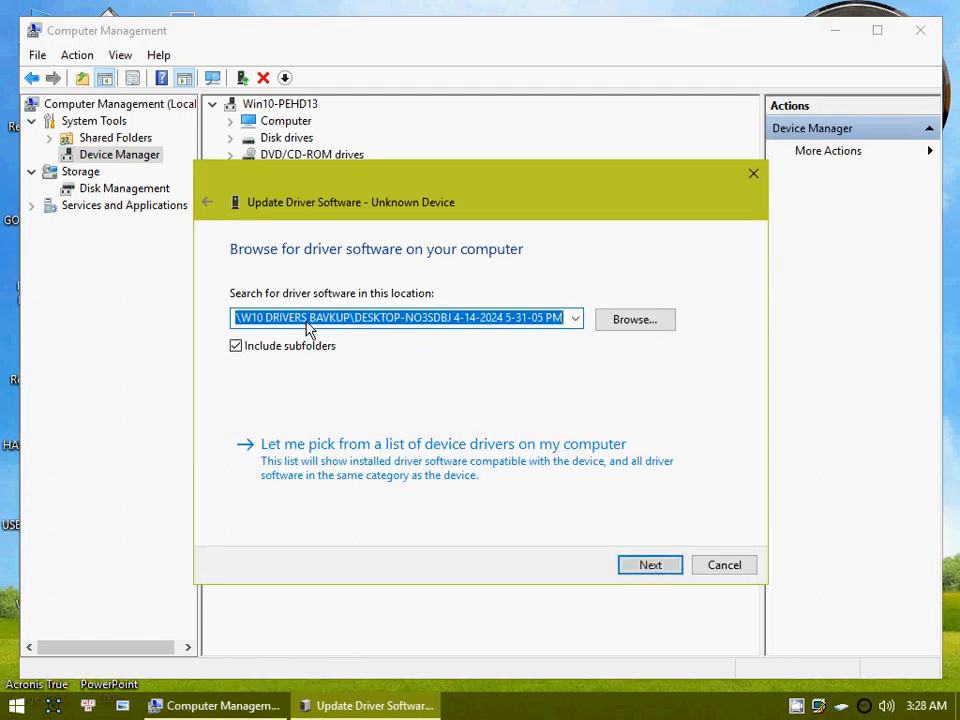
left_click(647, 569)
left_click(745, 578)
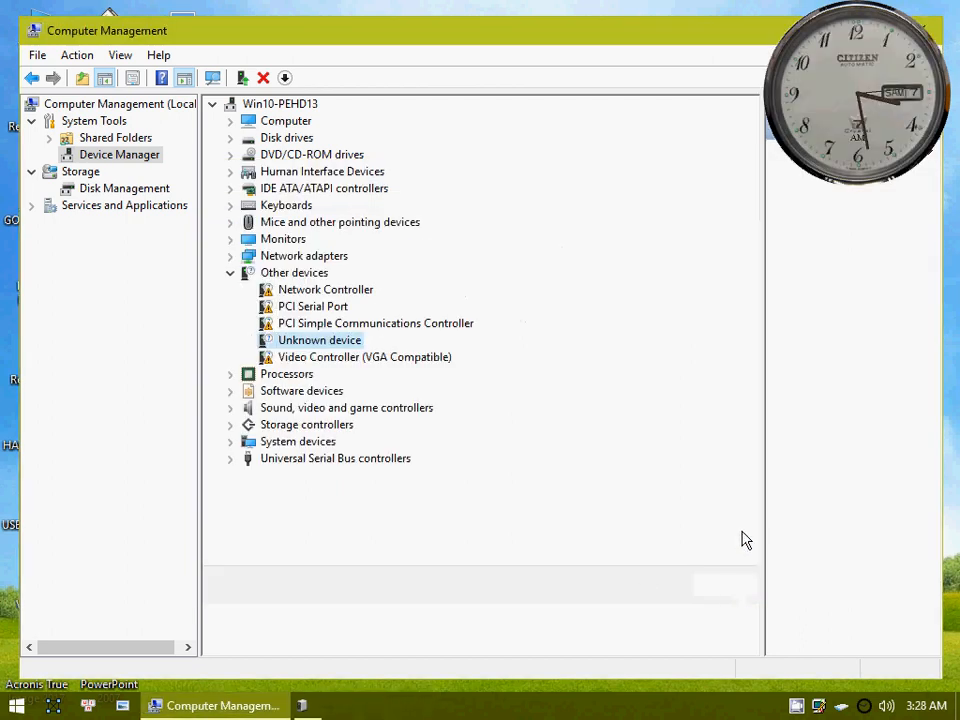
left_click_drag(701, 44, 424, 222)
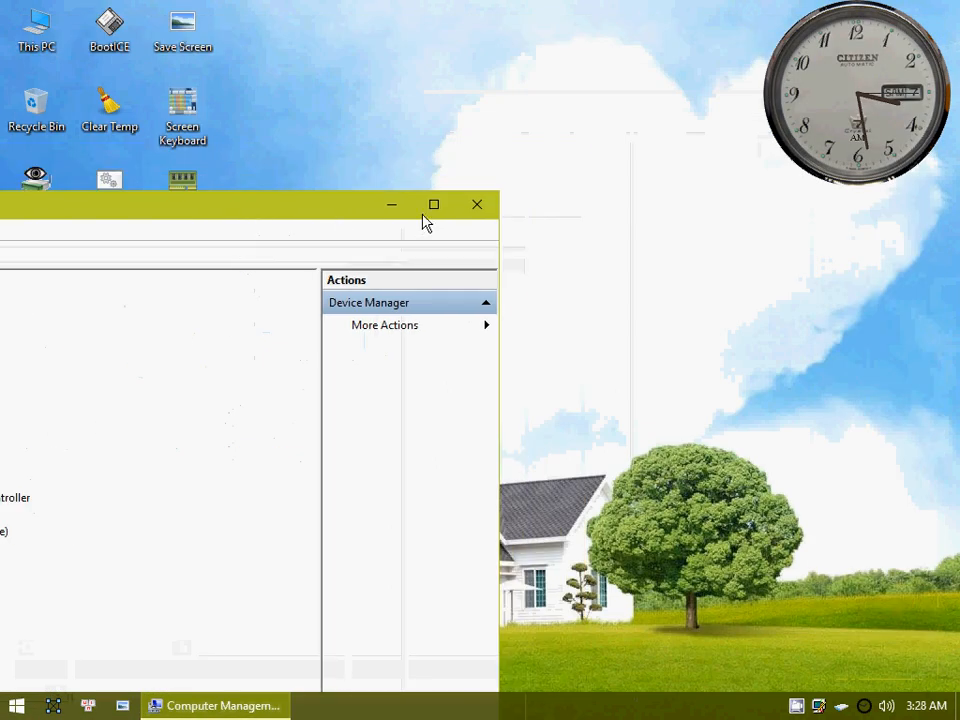
left_click(486, 209)
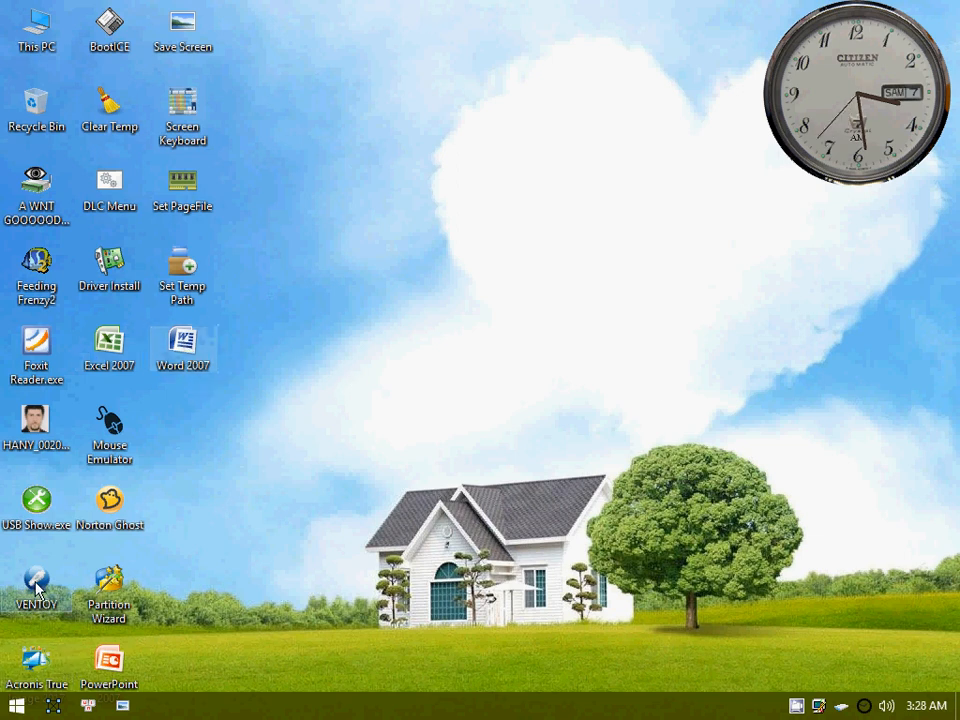
right_click(795, 710)
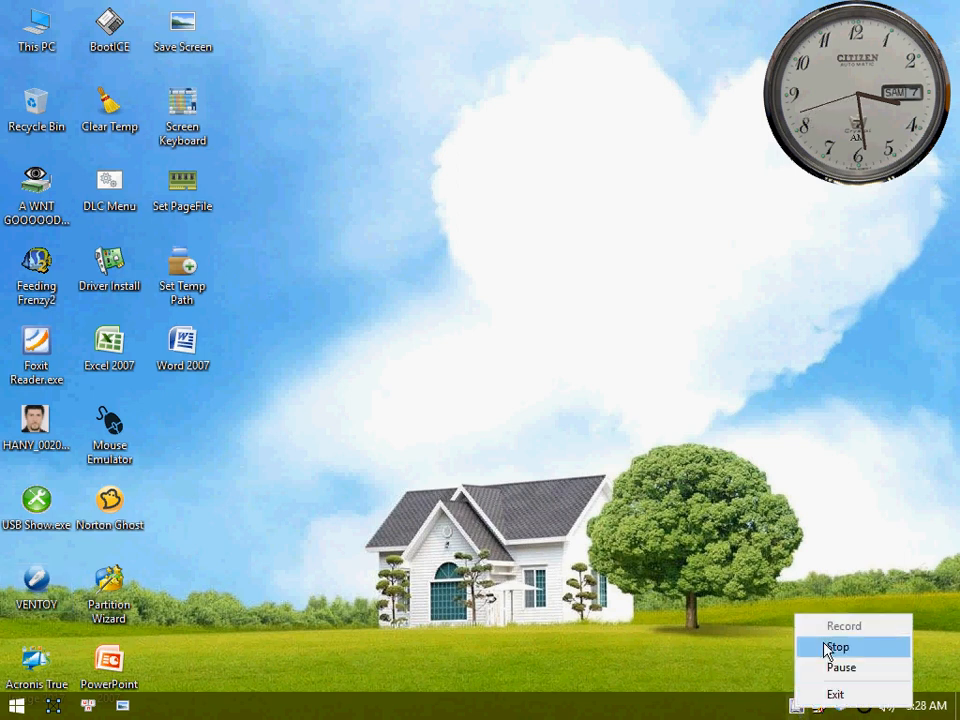
Step: Check which utilities the desktop's second custom tools collection offers
left_click(749, 662)
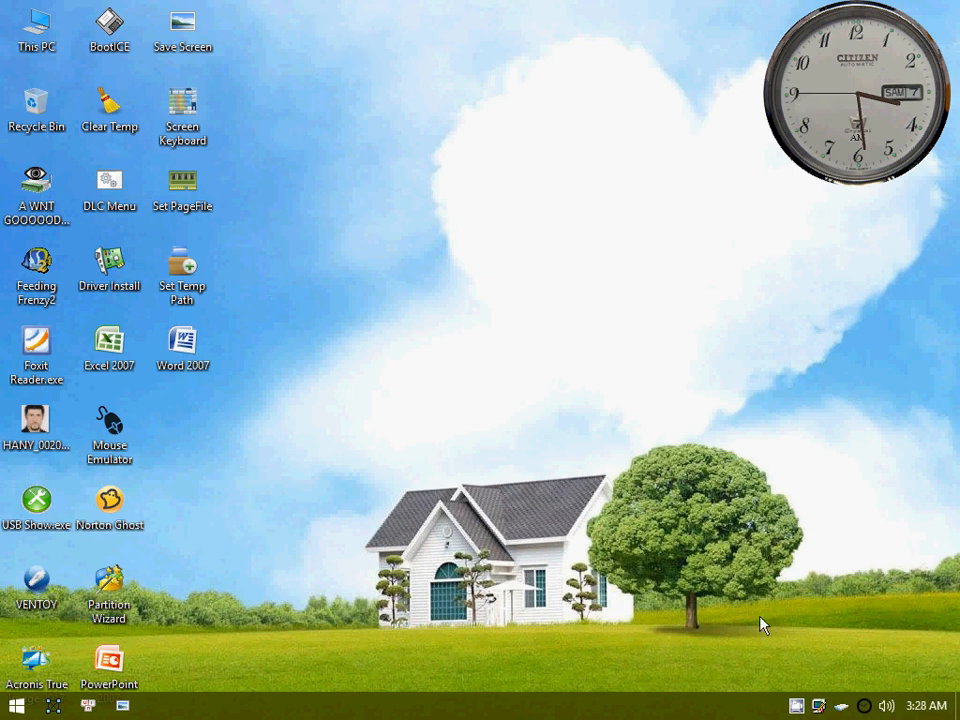
right_click(275, 14)
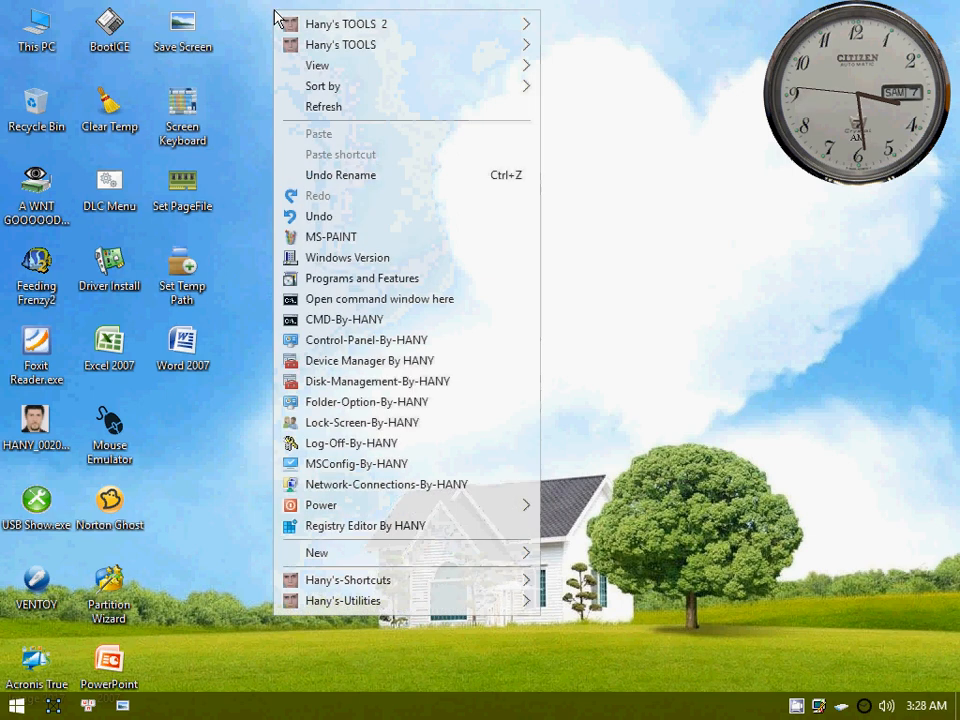
mouse_move(420, 26)
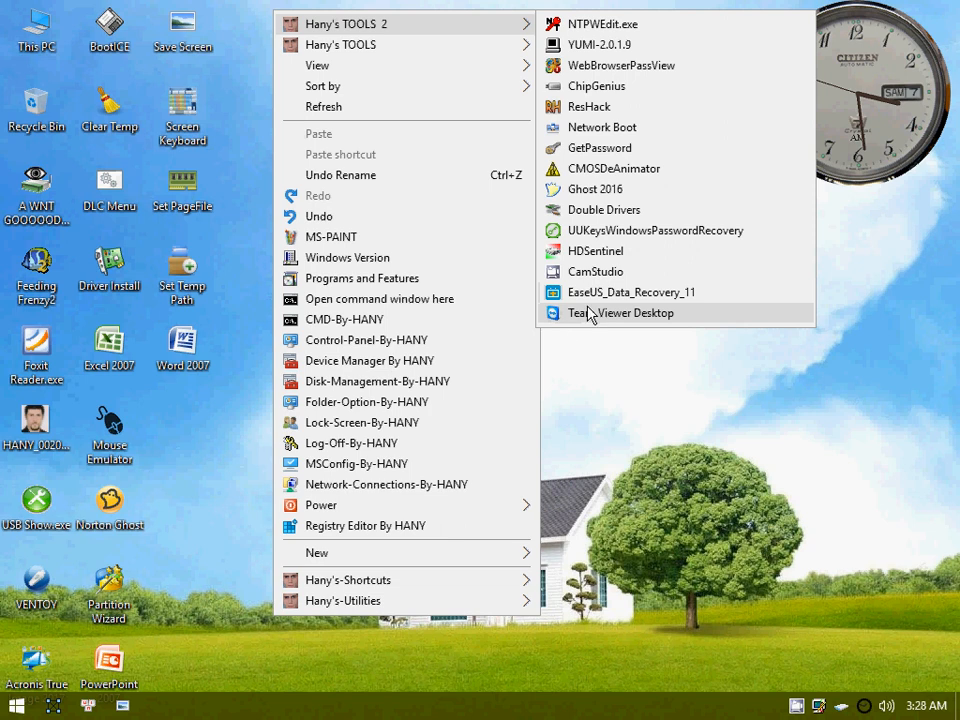
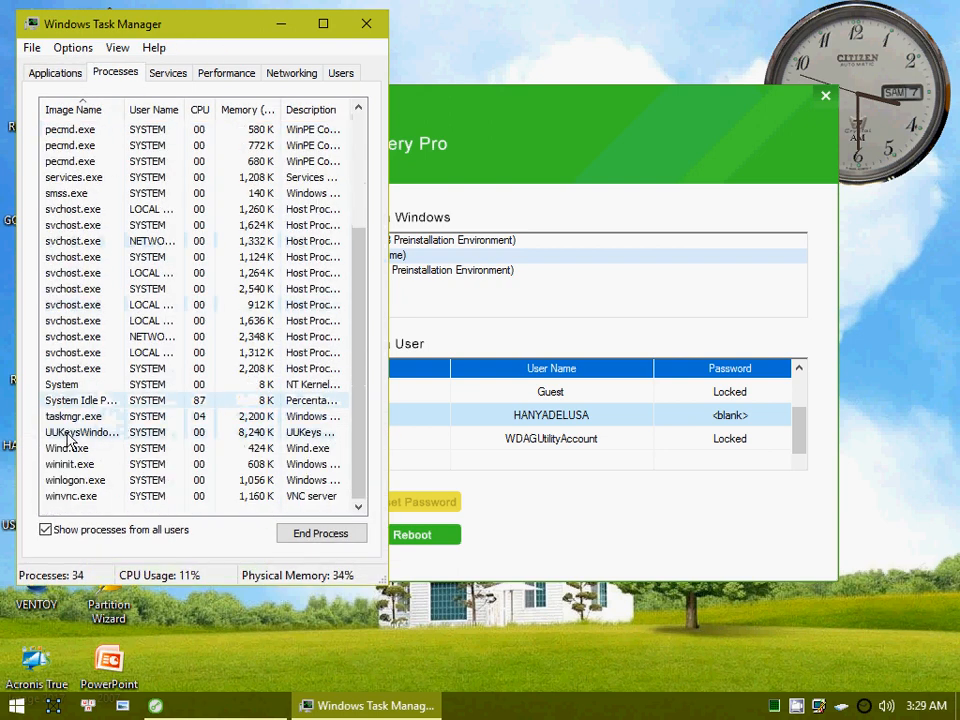
Step: End the process tree of the UUKeys Windows password recovery program and close Windows Task Manager
right_click(148, 432)
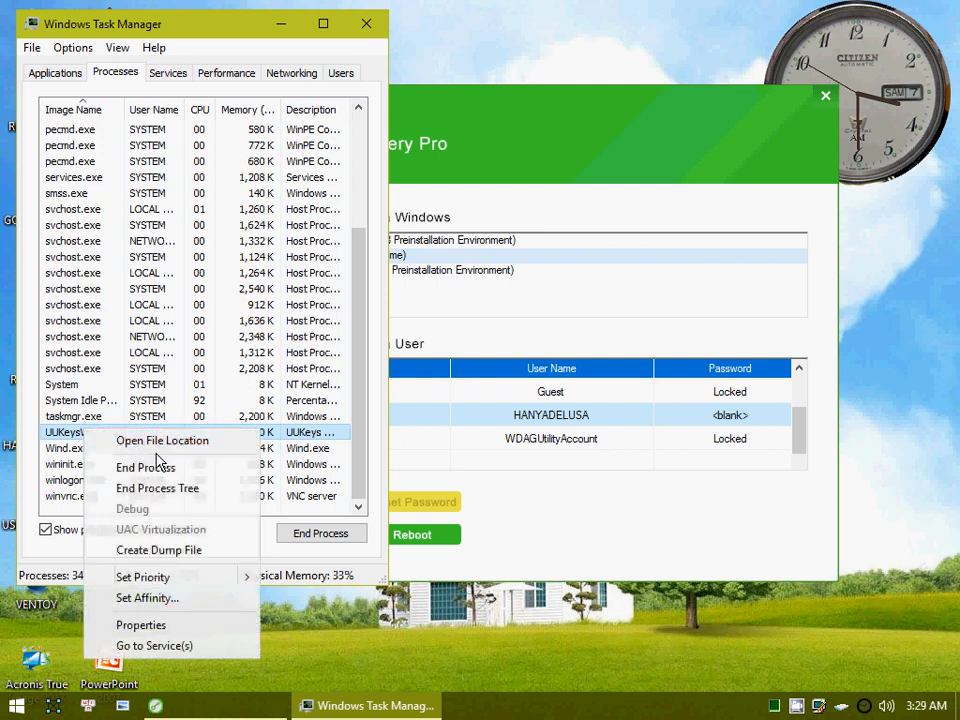
left_click(131, 489)
left_click(456, 399)
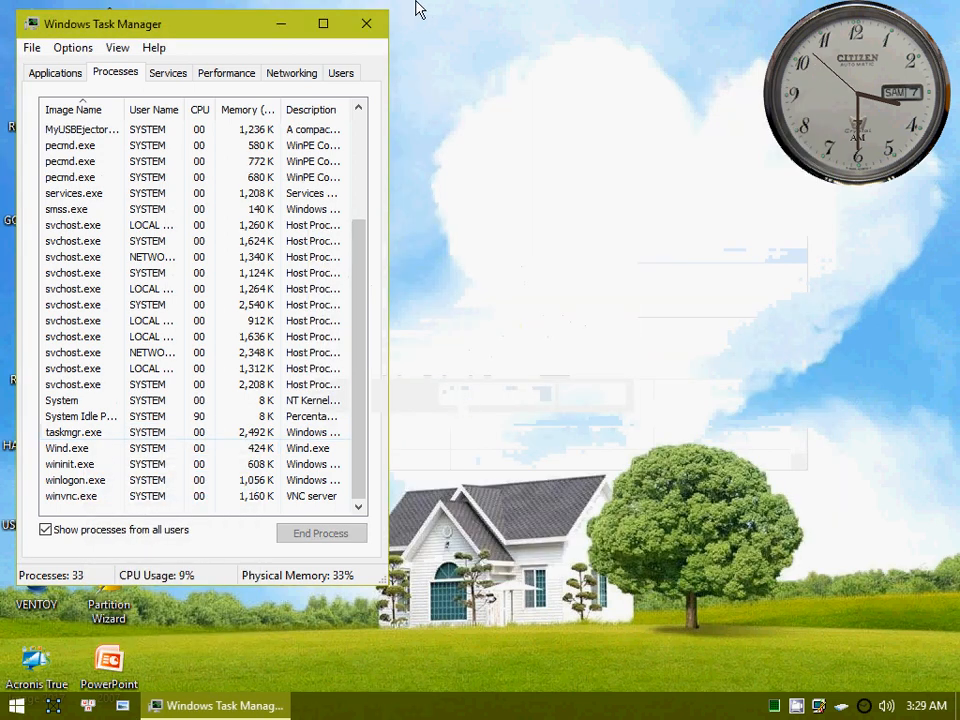
left_click(367, 24)
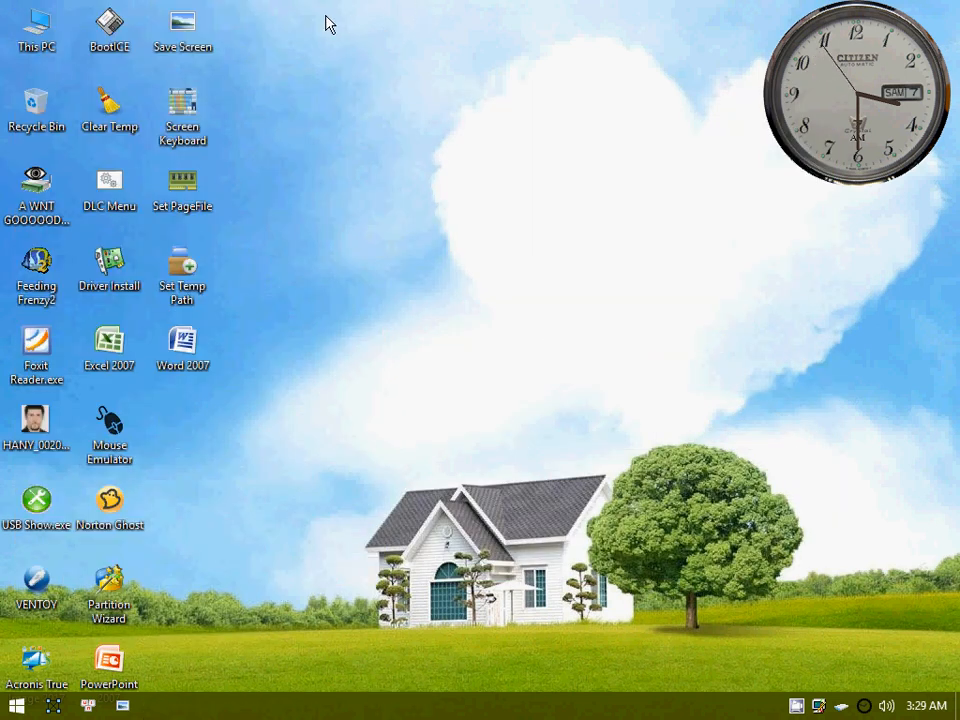
Step: Launch HDSentinel from the desktop's custom tools and check the hard disk's performance and health overview
right_click(326, 21)
mouse_move(428, 38)
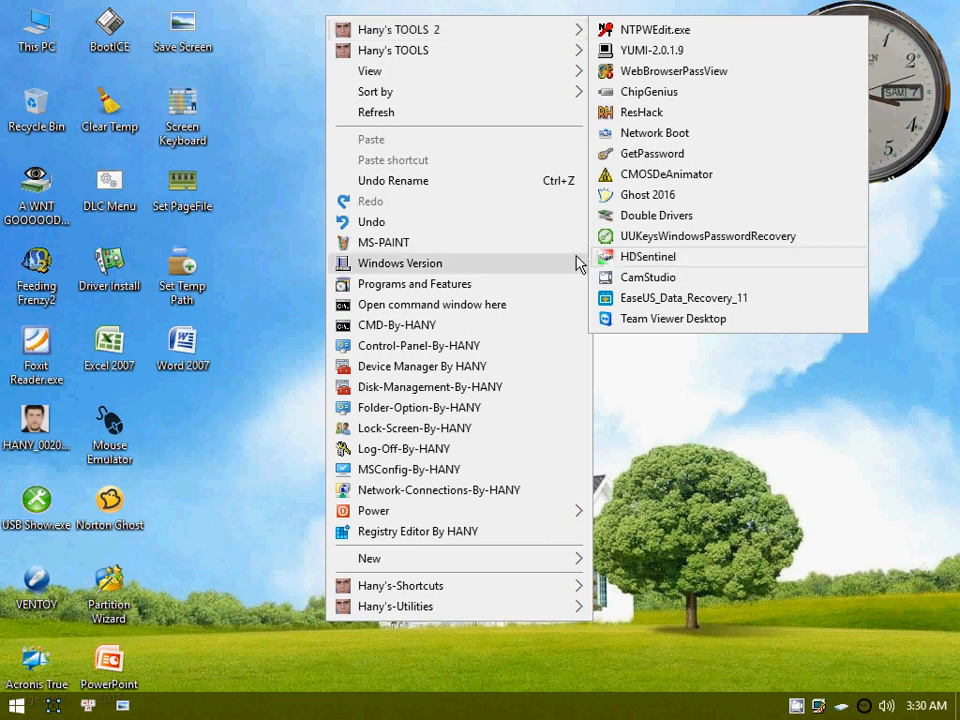
left_click(694, 266)
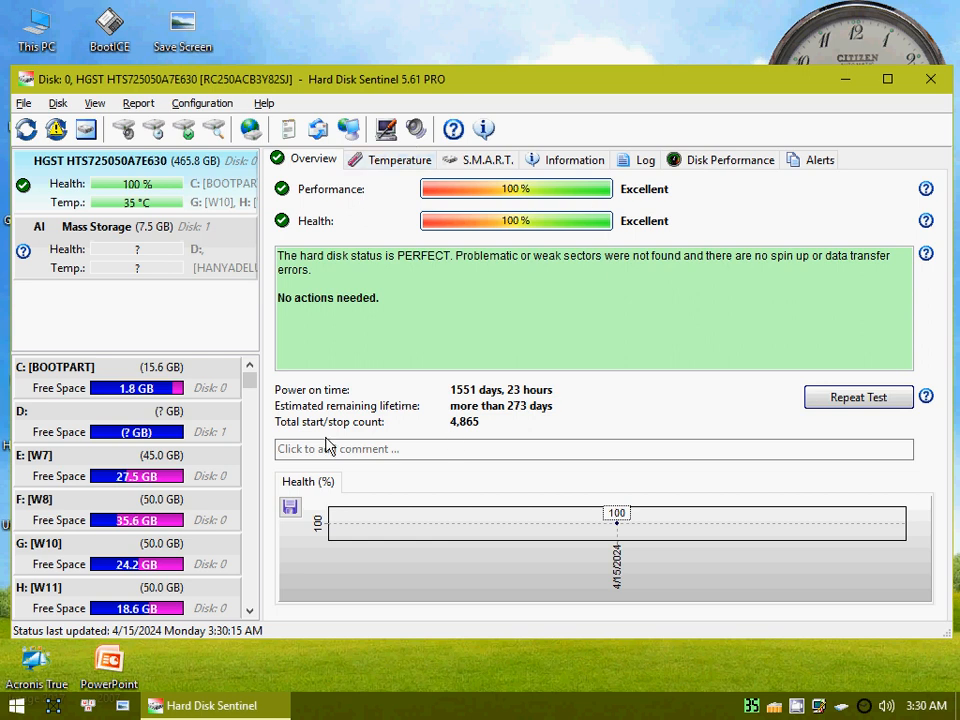
mouse_move(636, 224)
Step: Examine the surface test type Disk repair (read test with sector repair) without starting it, and close Hard Disk Sentinel
left_click(187, 137)
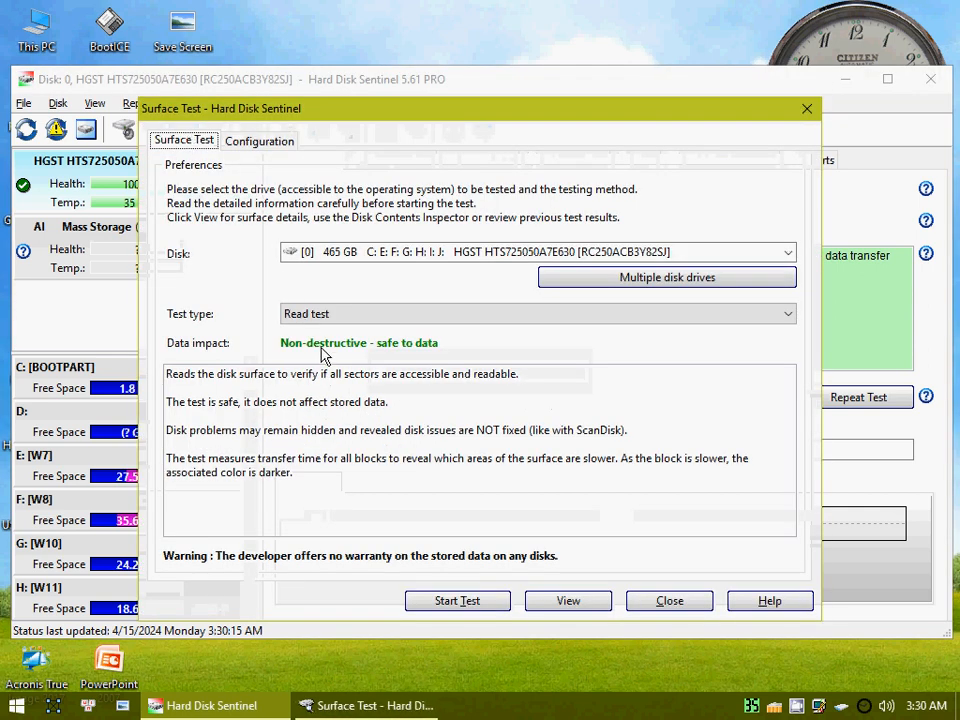
left_click(427, 318)
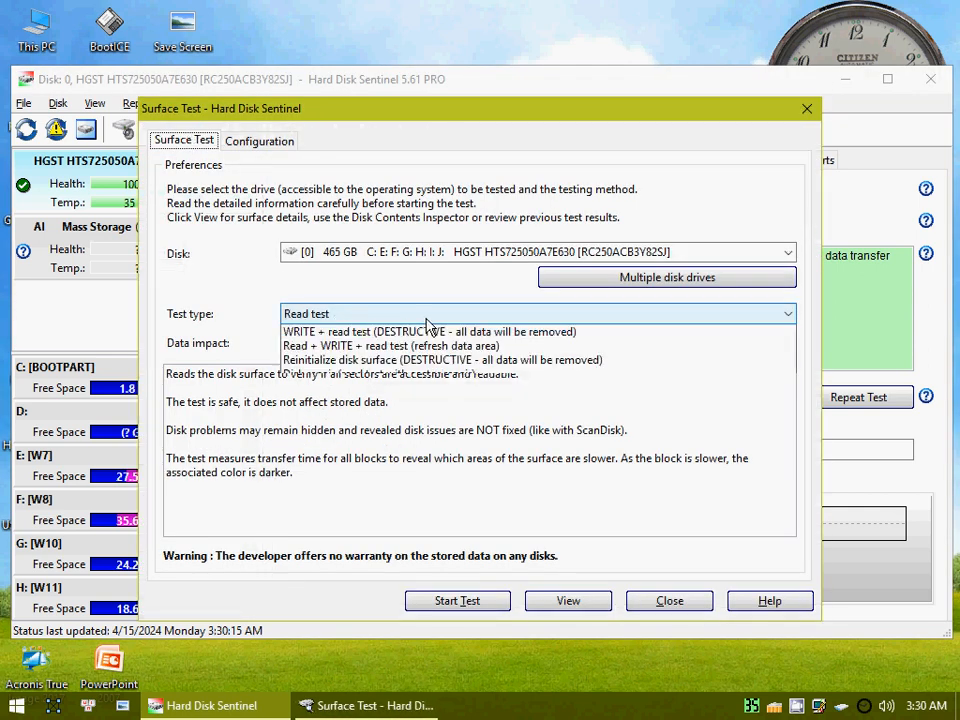
left_click(400, 405)
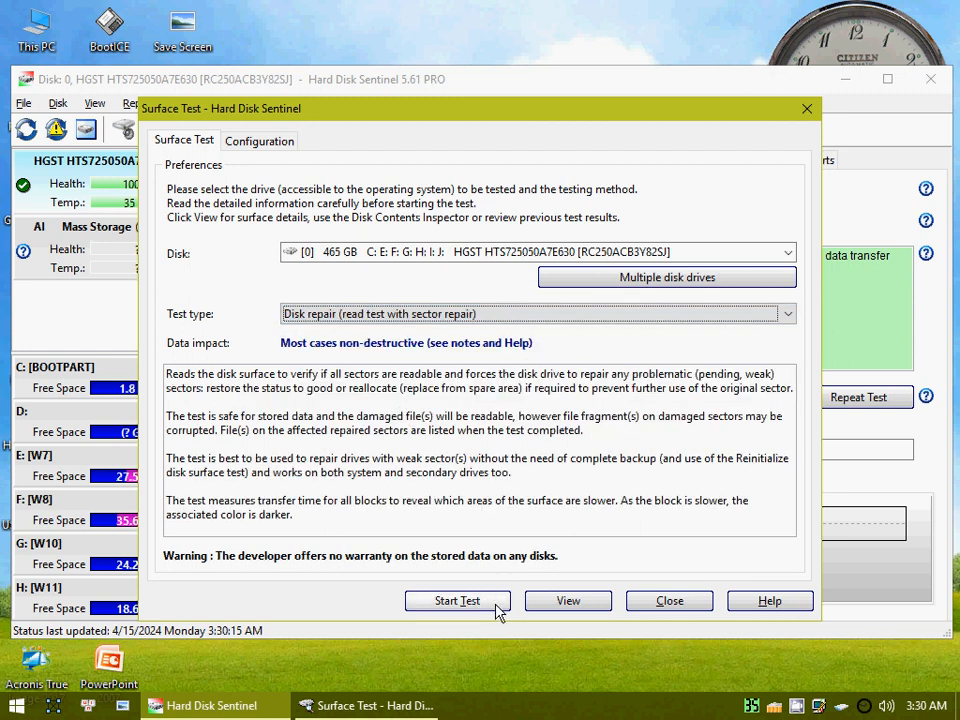
left_click(672, 603)
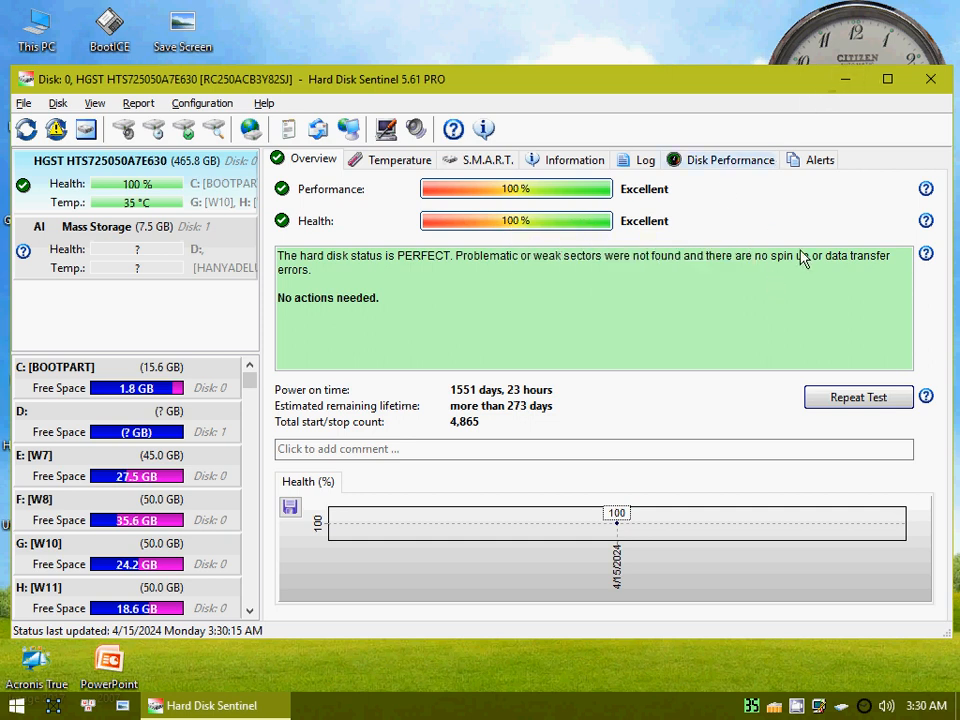
left_click_drag(806, 79, 770, 83)
left_click(815, 84)
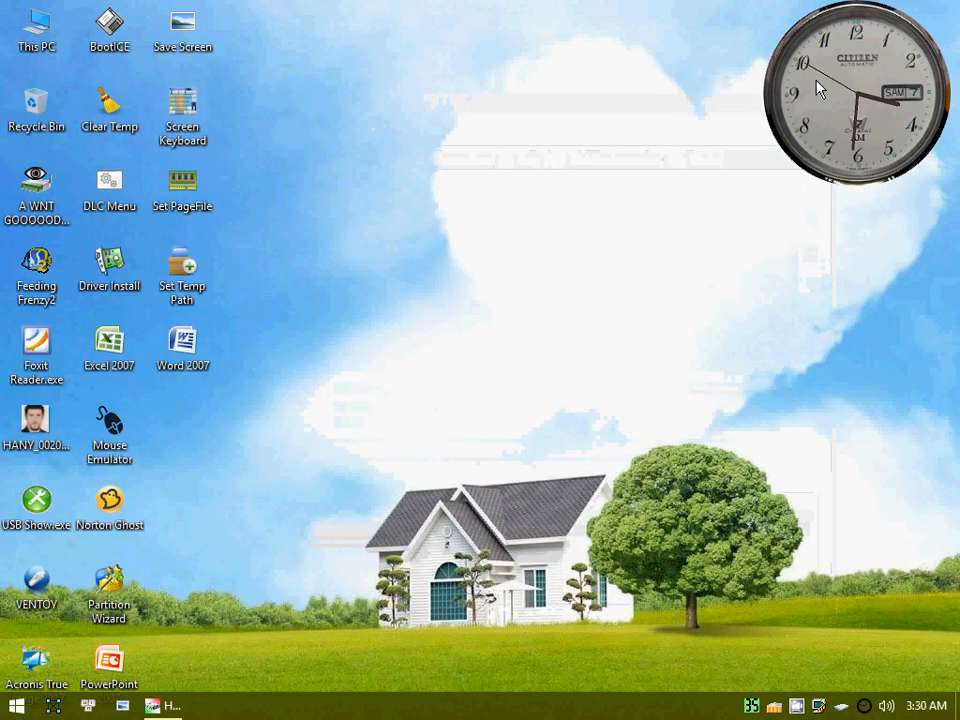
Step: Launch EaseUS_Data_Recovery_11 from the desktop's custom tools and select W7 (E:) as the location to search
right_click(265, 14)
mouse_move(330, 27)
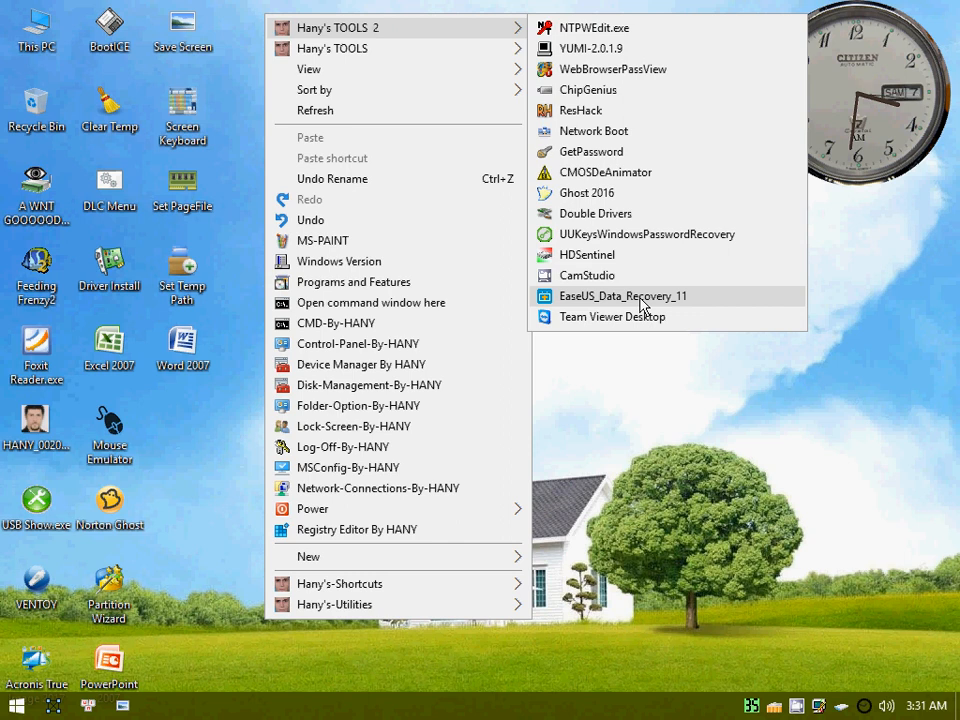
left_click(619, 300)
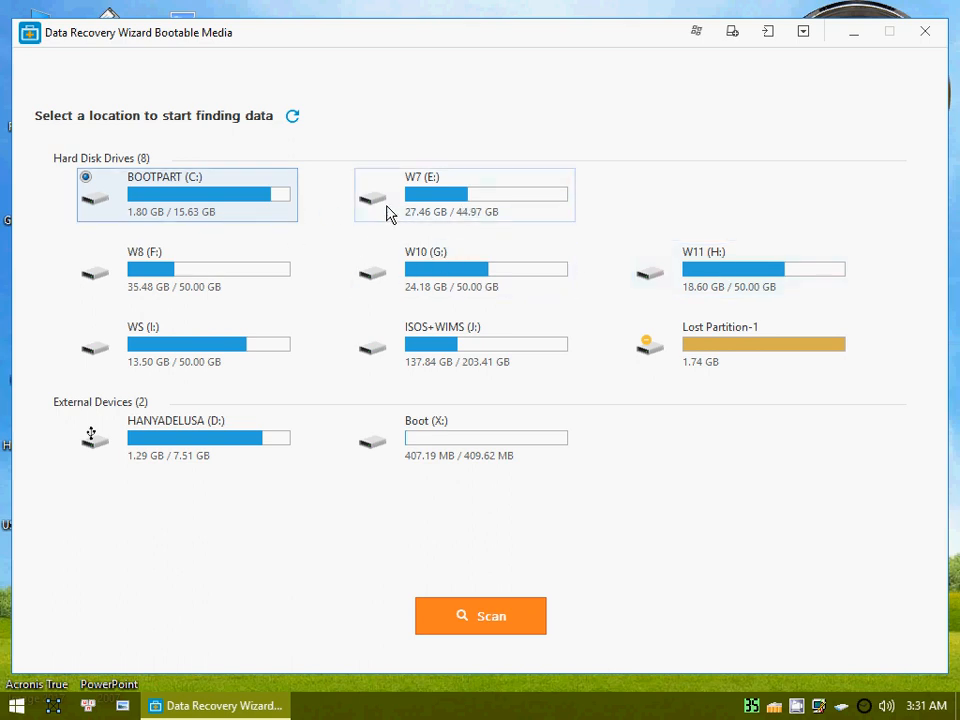
left_click(460, 204)
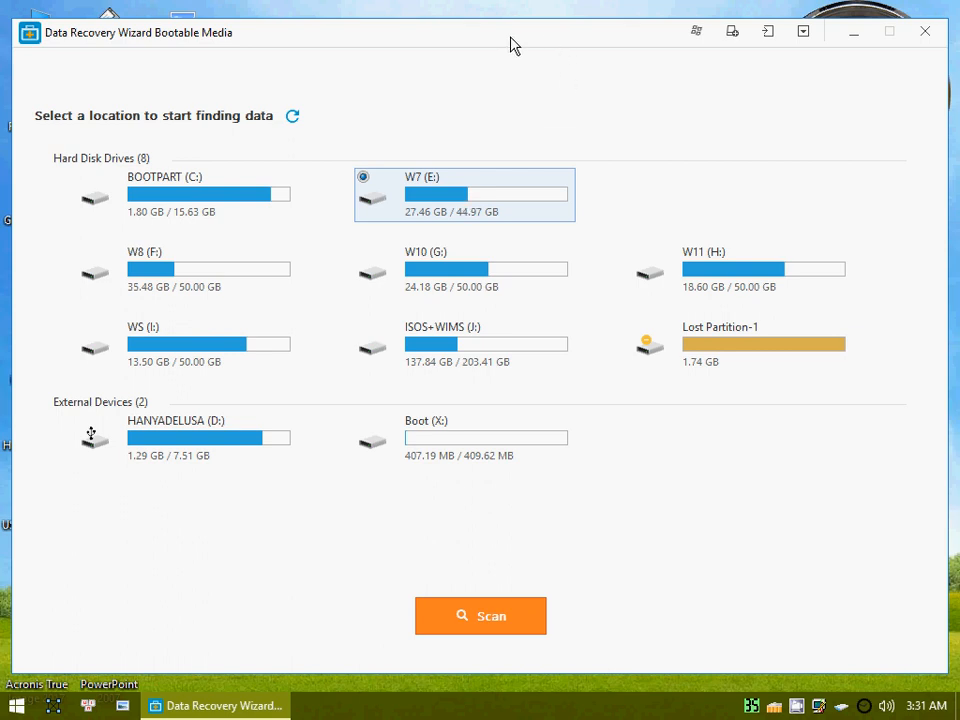
Step: Create a new text document named HANY.txt in the root of the W7 (E:) drive
left_click_drag(510, 45, 669, 180)
double_click(33, 30)
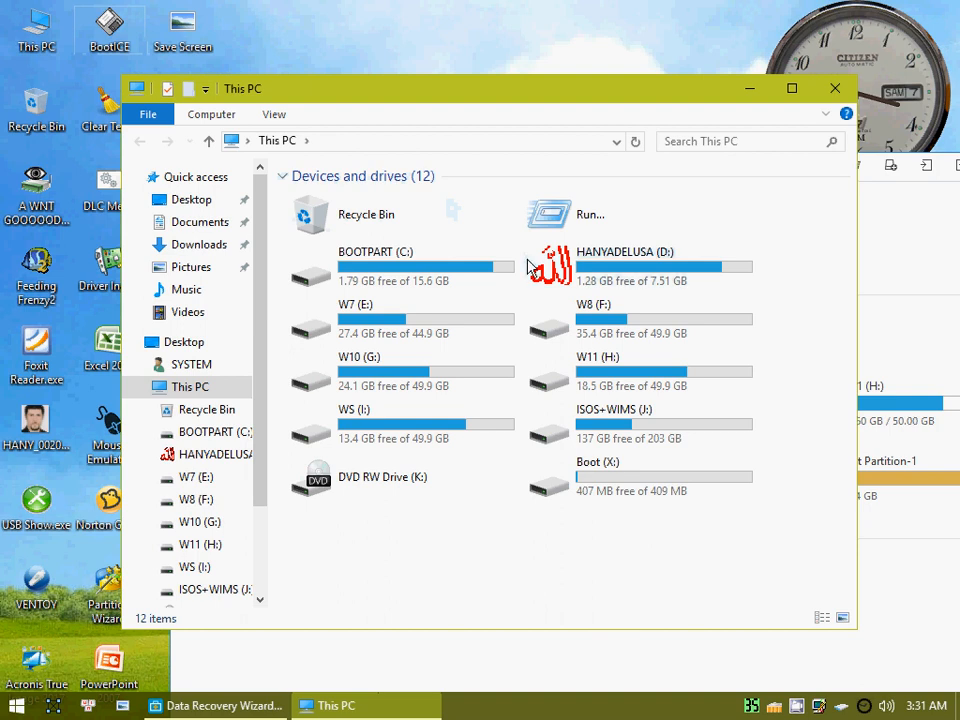
double_click(403, 328)
scroll(456, 480, "down", 5)
scroll(456, 480, "down", 5)
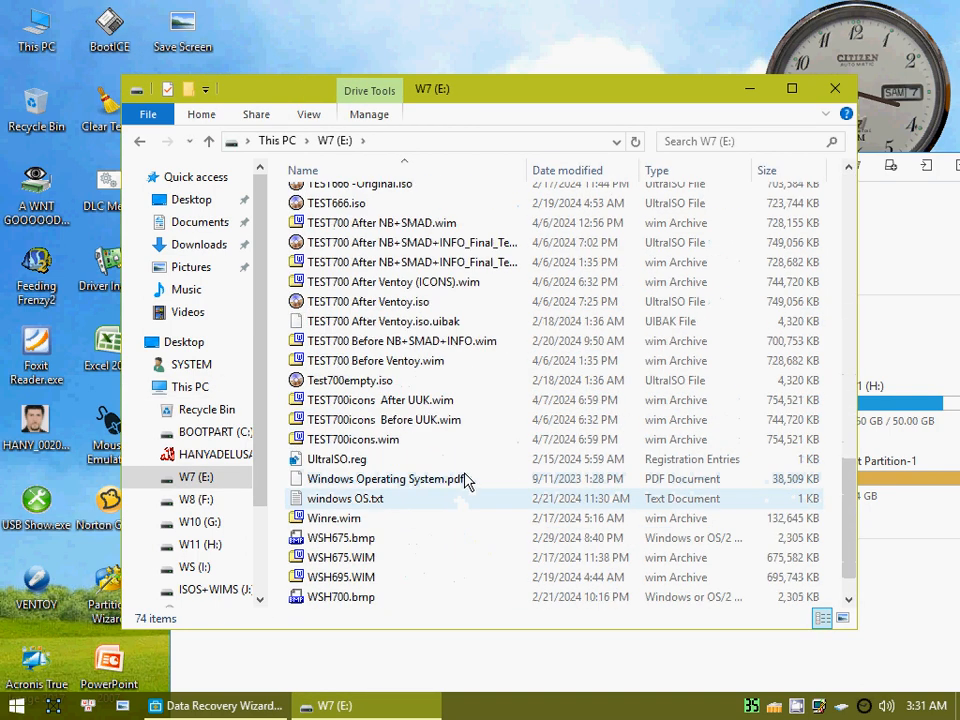
right_click(465, 572)
mouse_move(626, 618)
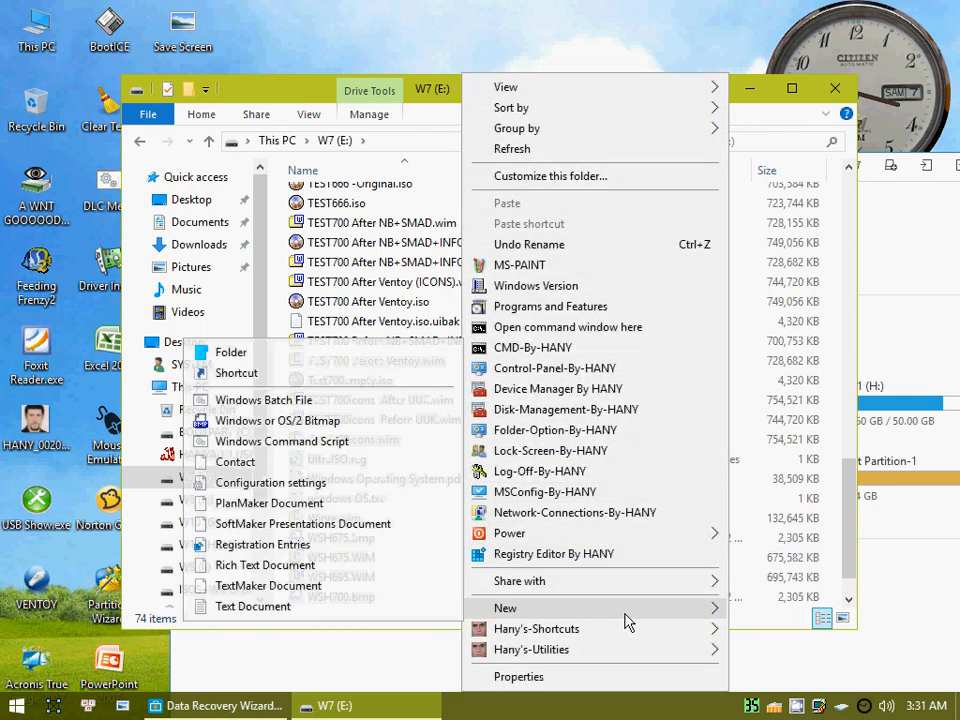
left_click(235, 606)
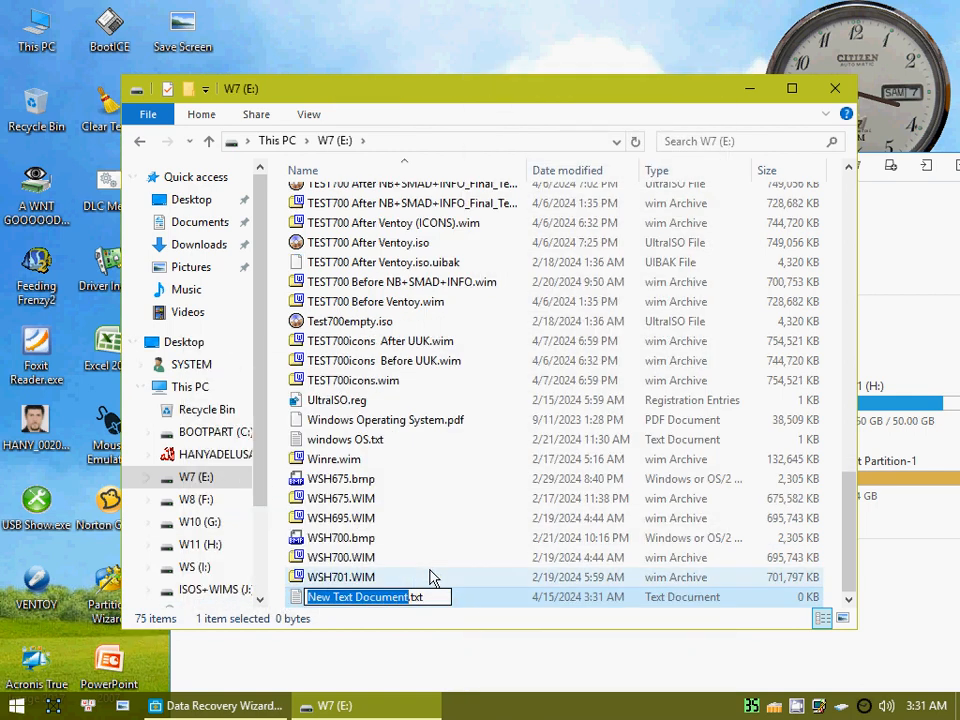
type("HA")
type("NY")
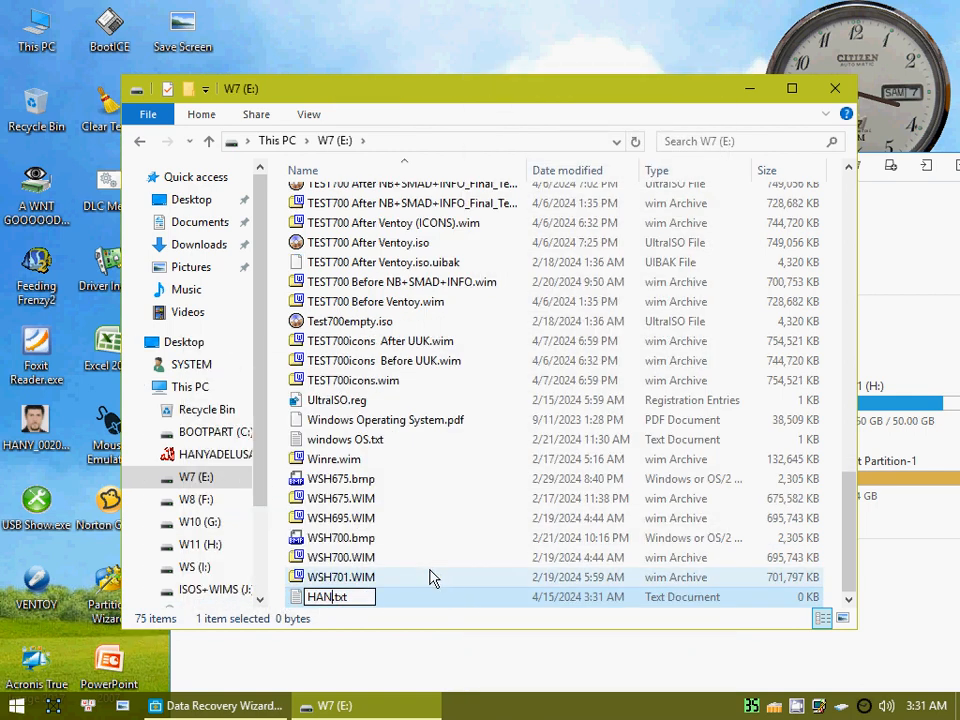
key("Return")
Step: Enter the sample text tyityukfukfujkfjhklfhjkf in HANY.txt, and close the file with its changes saved
double_click(332, 598)
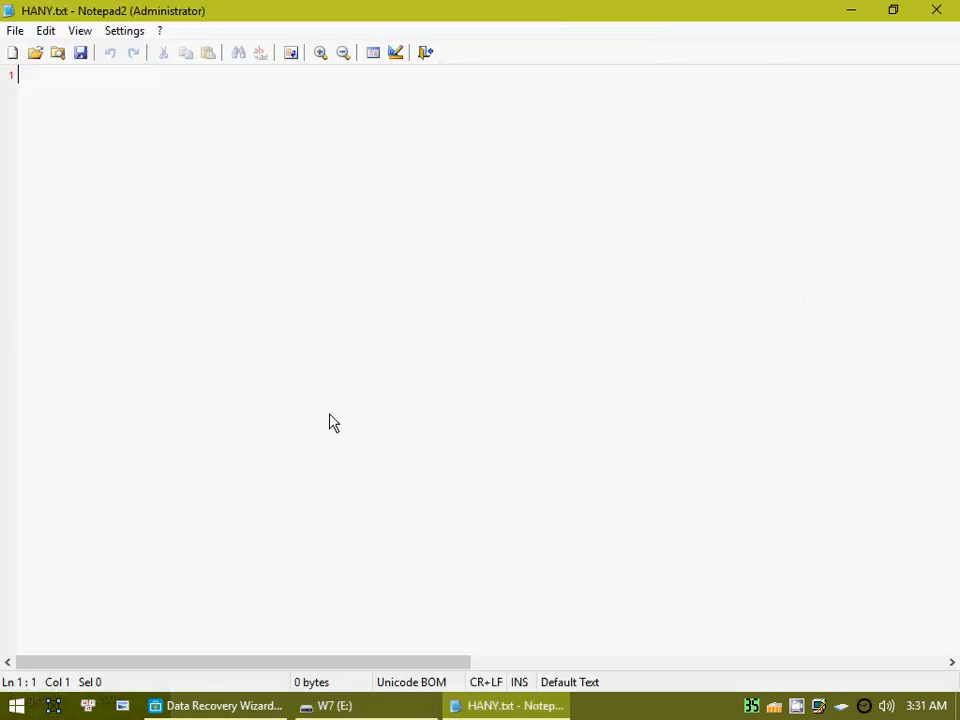
type("tyityukfukfujkfjhklfhjkf")
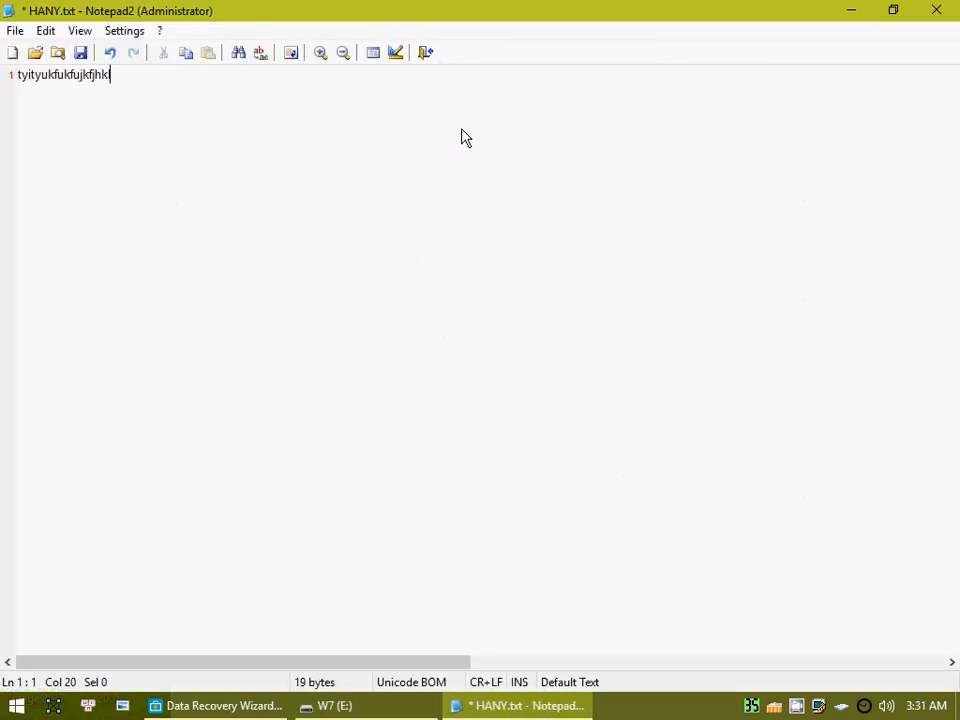
left_click(938, 10)
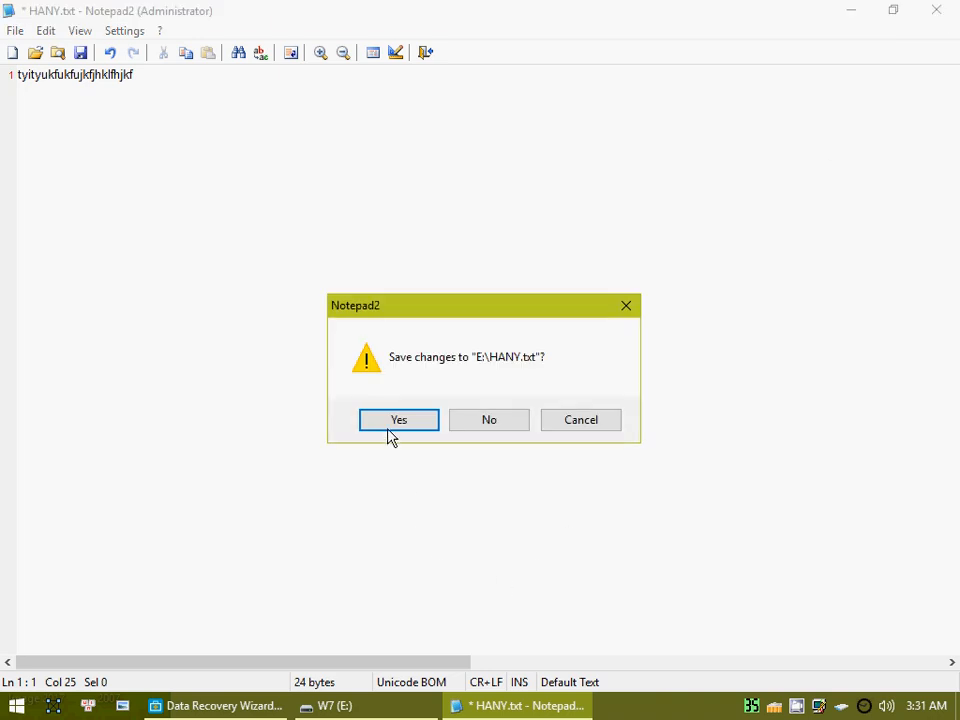
left_click(396, 421)
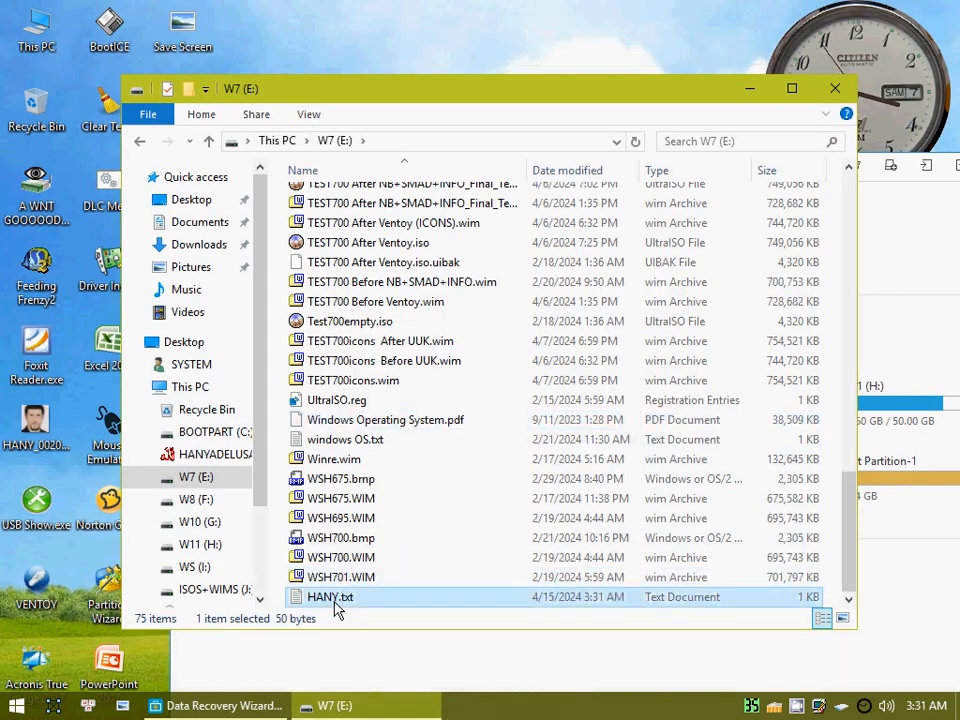
Step: Permanently delete HANY.txt from the W7 (E:) drive and close the drive's window
key("shift+Delete")
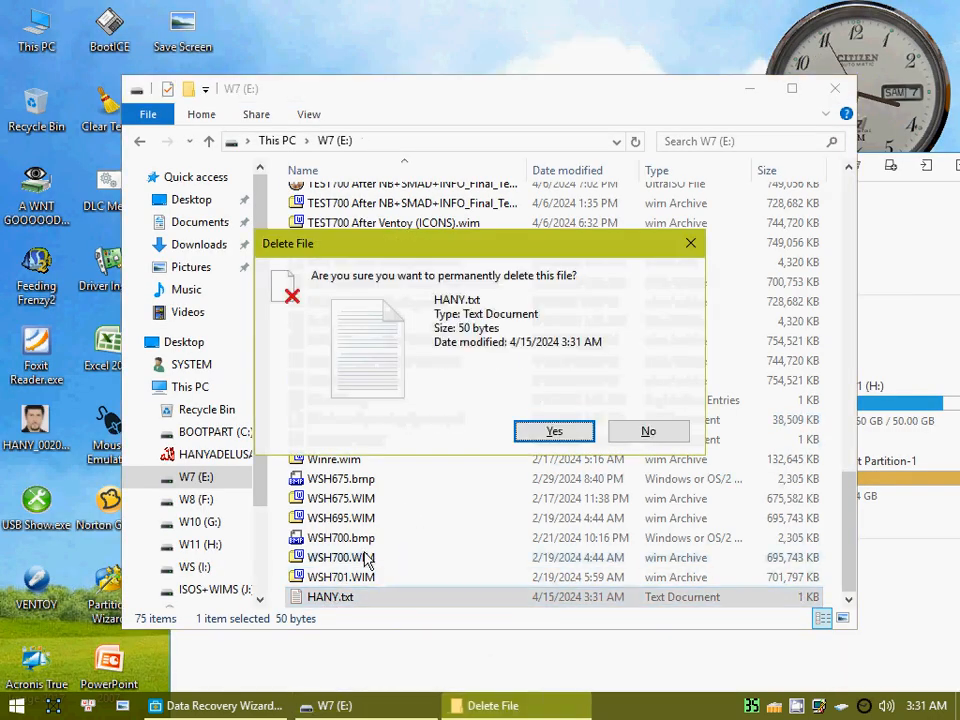
left_click(558, 433)
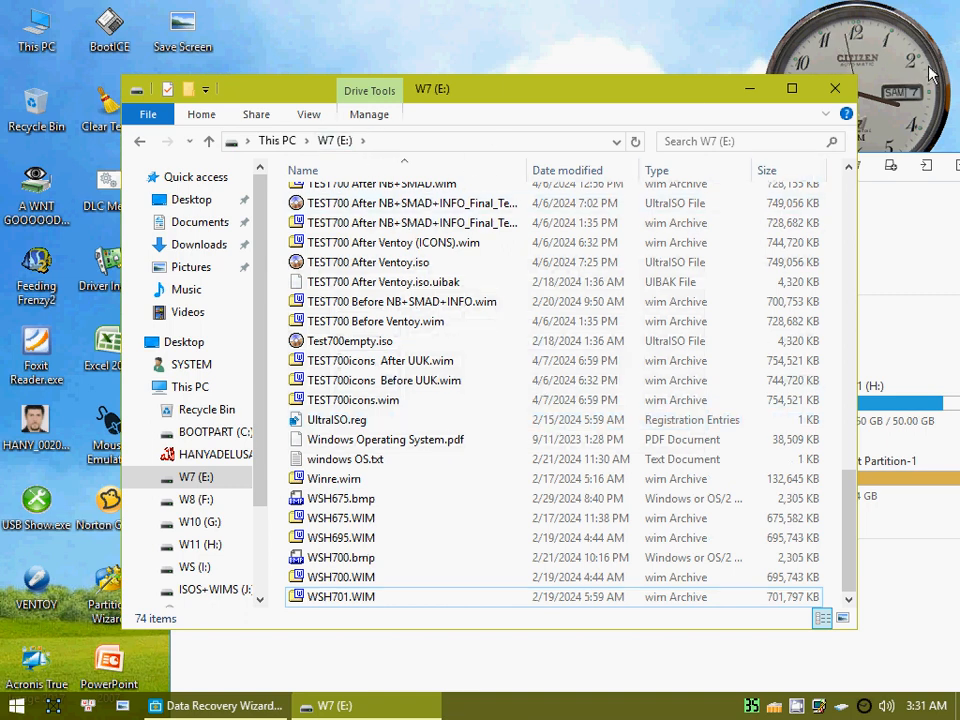
left_click(835, 88)
Step: Scan the W7 (E:) drive for deleted files with the Data Recovery Wizard
left_click_drag(460, 165, 311, 105)
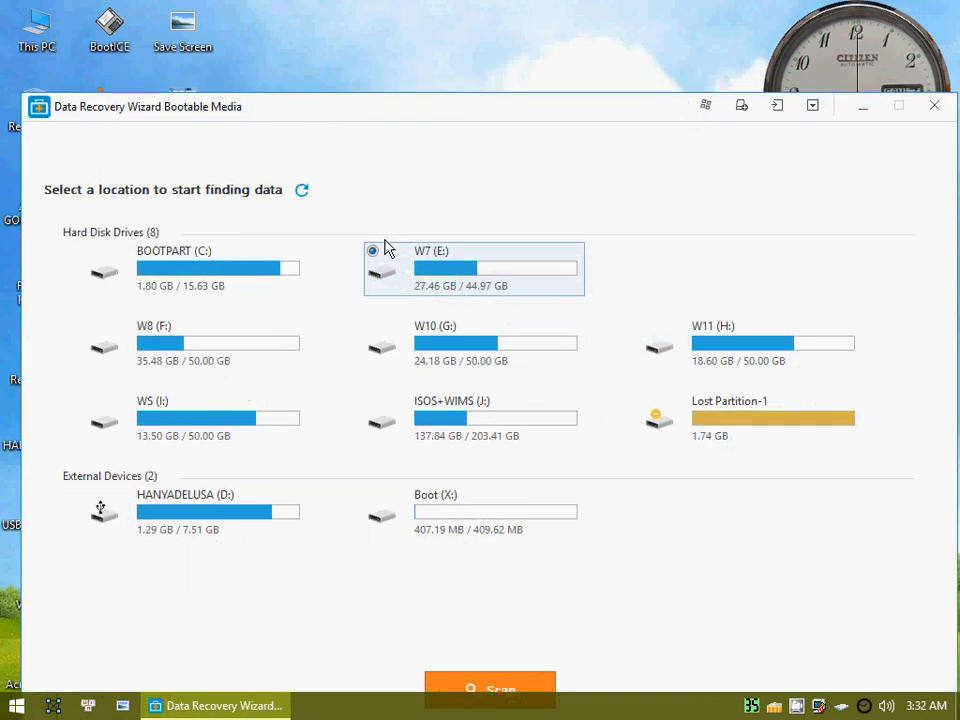
left_click_drag(474, 112, 474, 34)
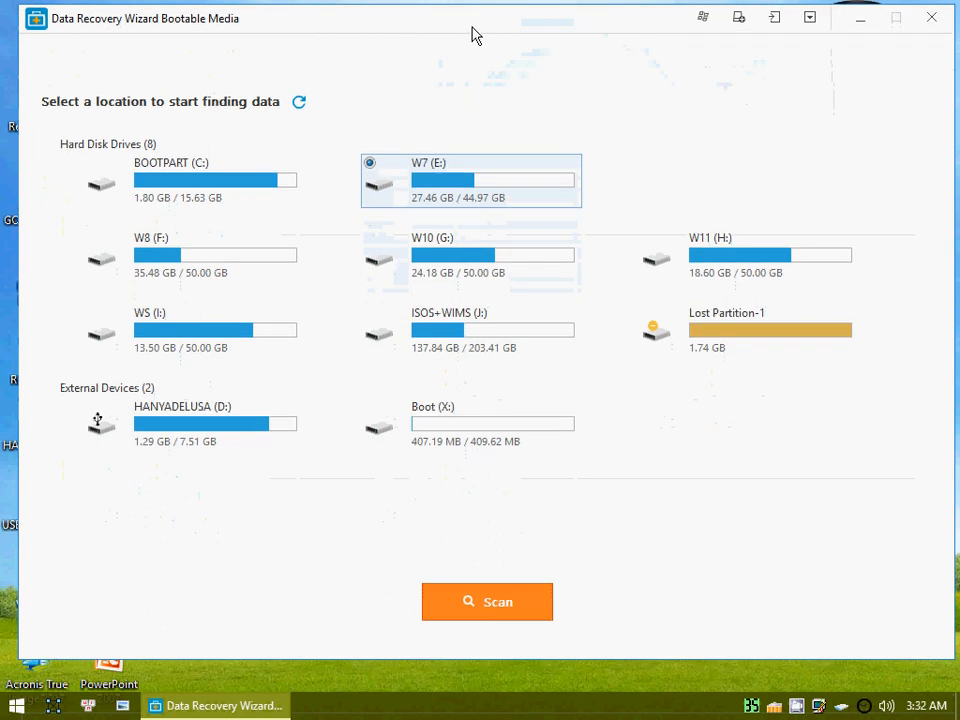
left_click(493, 606)
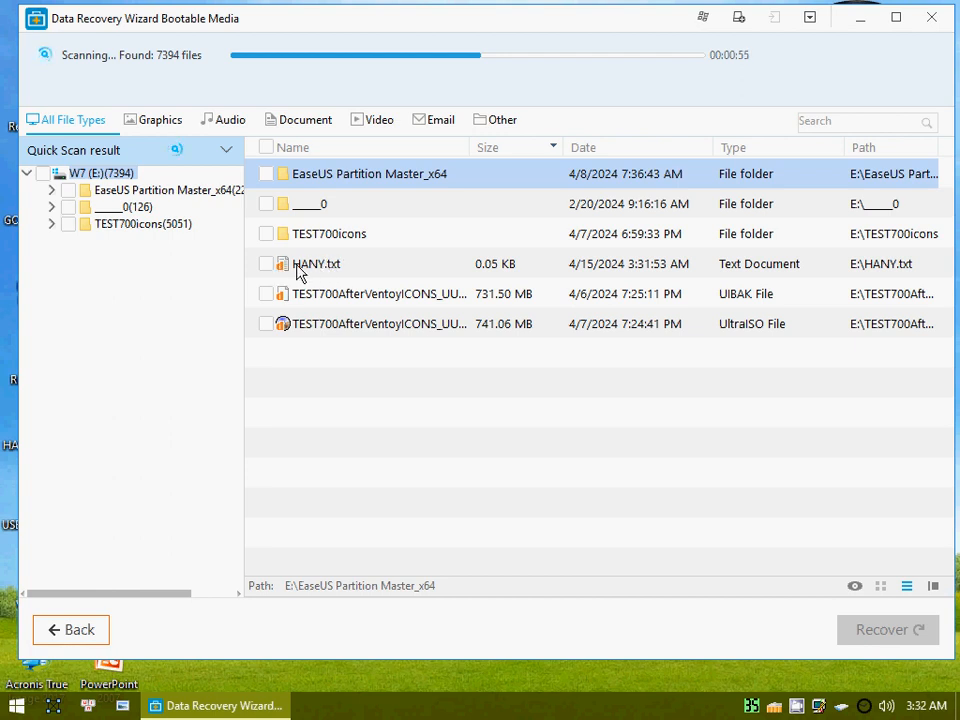
Step: Reposition the Data Recovery Wizard window and mark HANY.txt for recovery in the W7 (E:) scan results
left_click_drag(287, 26, 306, 30)
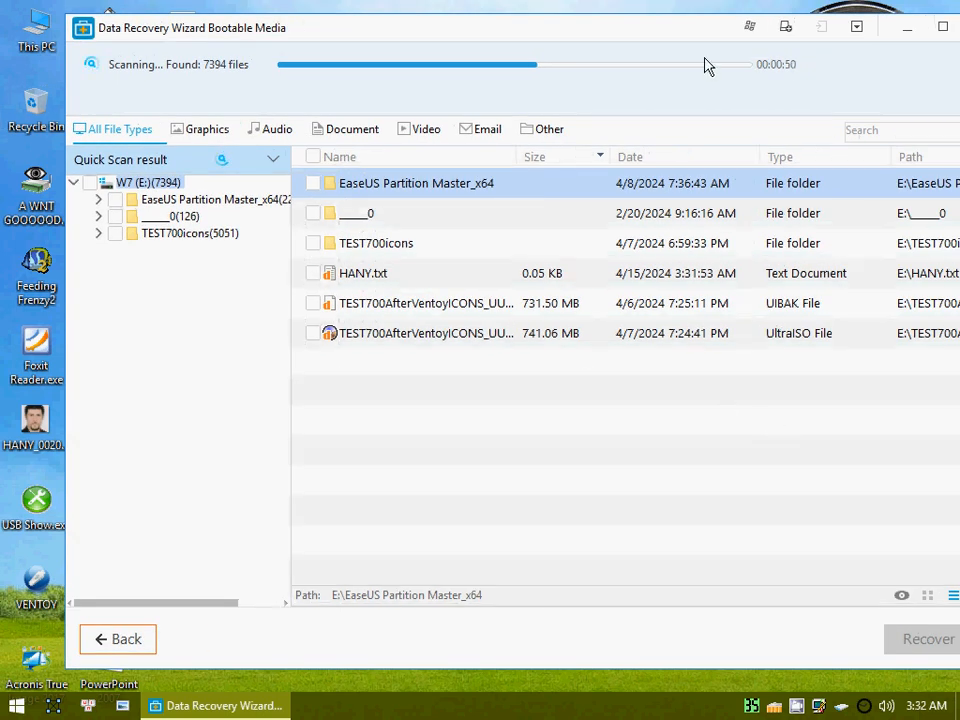
left_click_drag(706, 26, 614, 56)
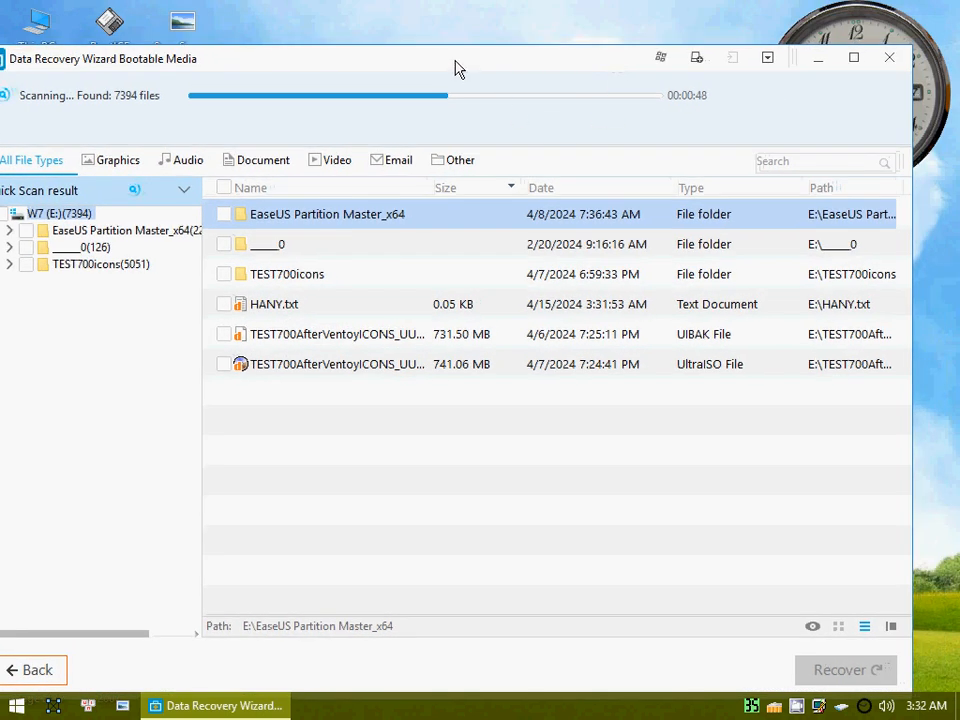
left_click_drag(468, 61, 515, 61)
left_click(271, 303)
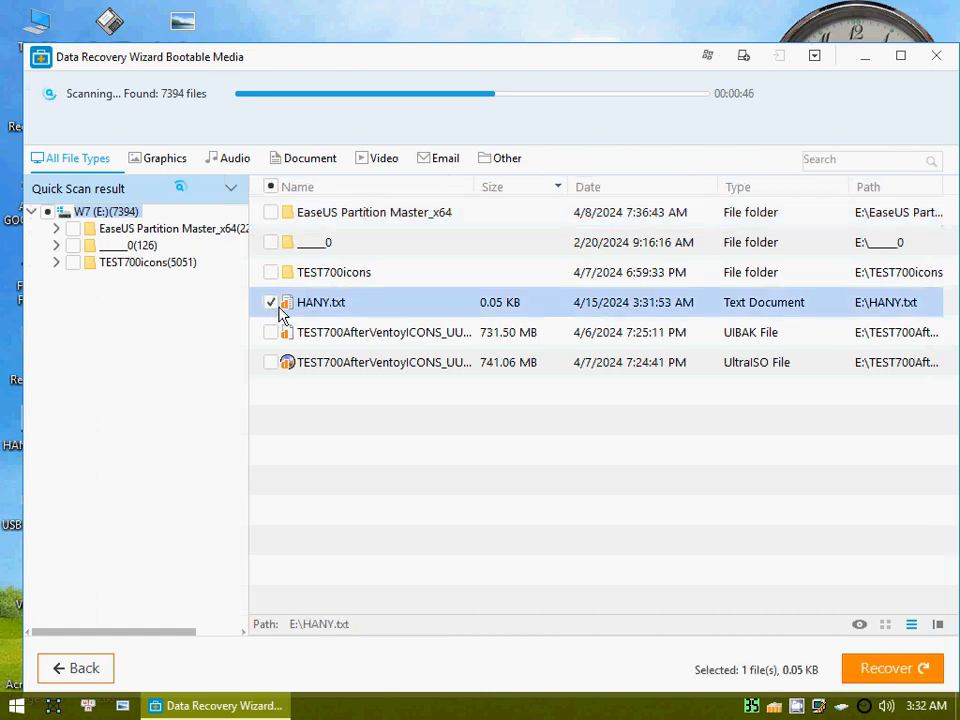
right_click(320, 310)
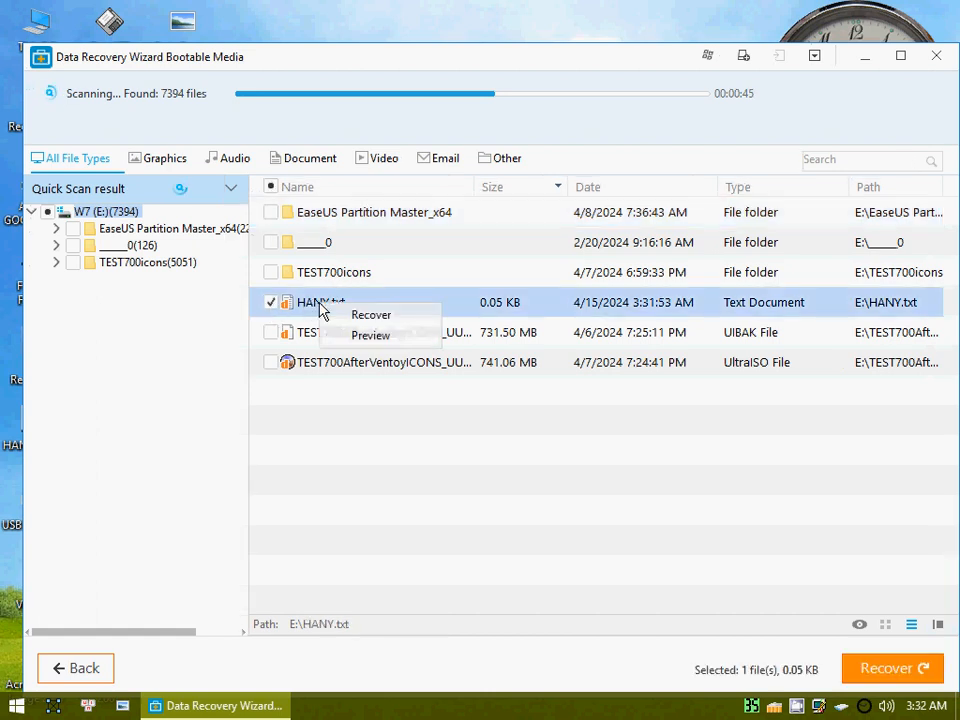
left_click(377, 318)
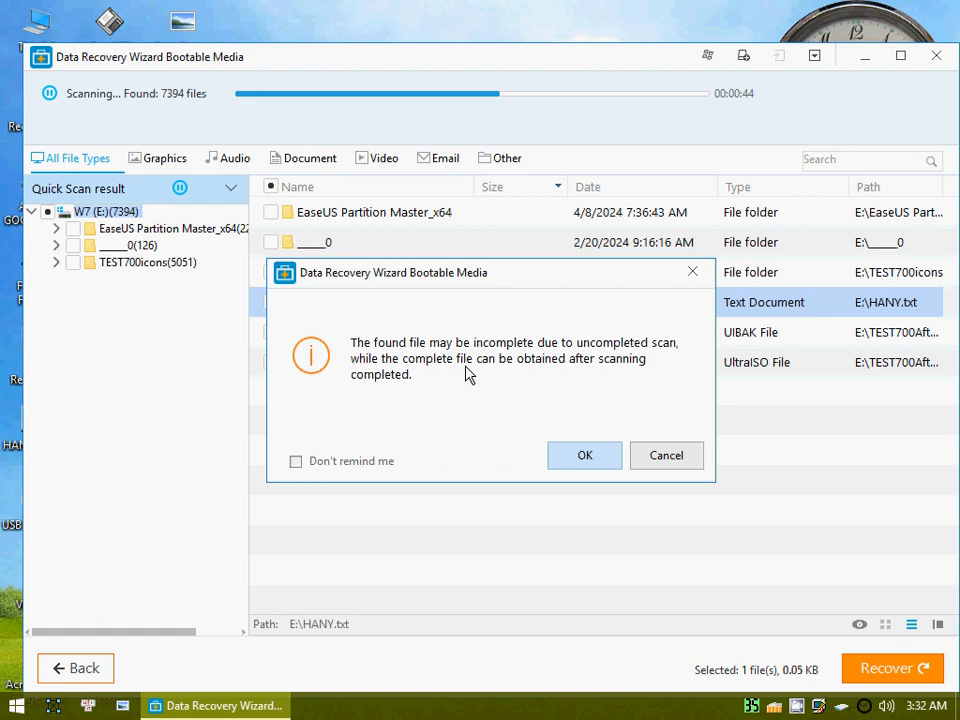
left_click(657, 462)
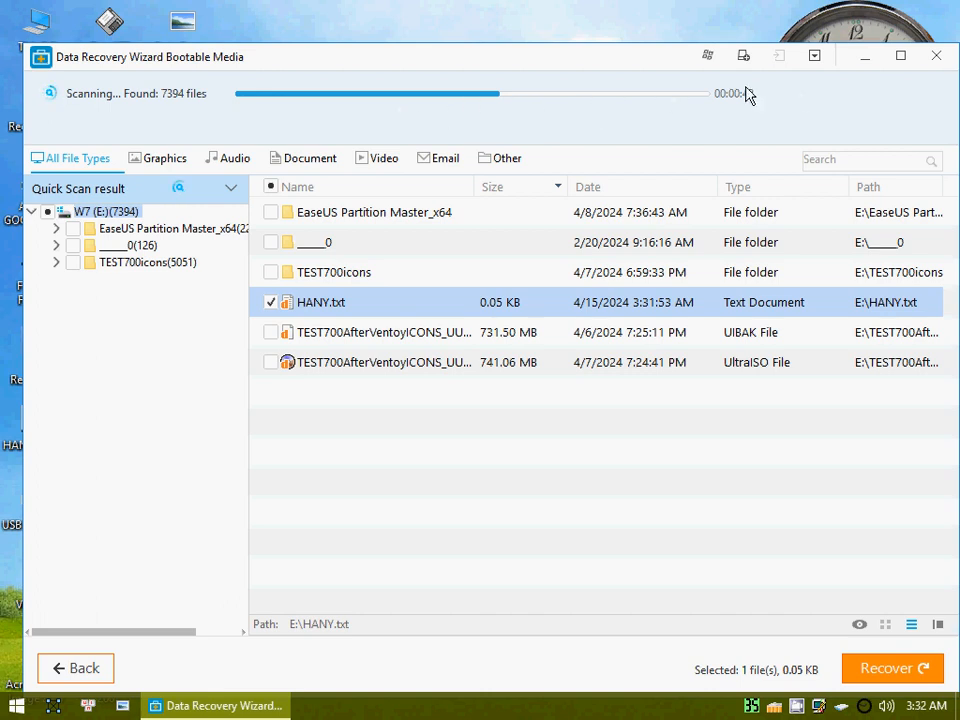
Step: Recover HANY.txt before the scan completes, saving it to the Desktop as a text document named HANY.txt
double_click(575, 64)
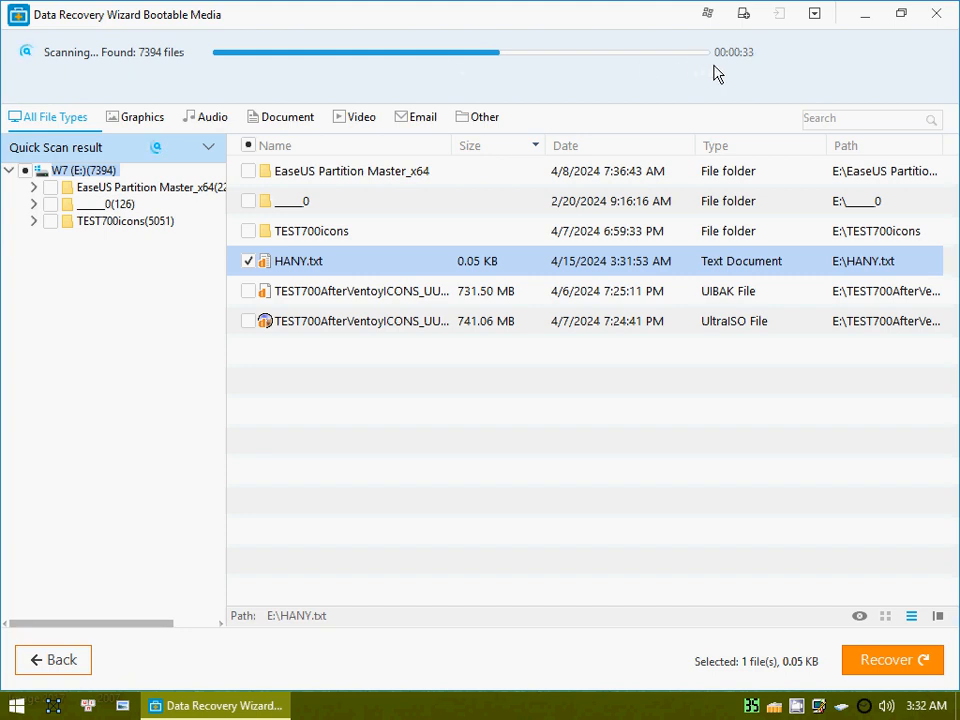
right_click(290, 263)
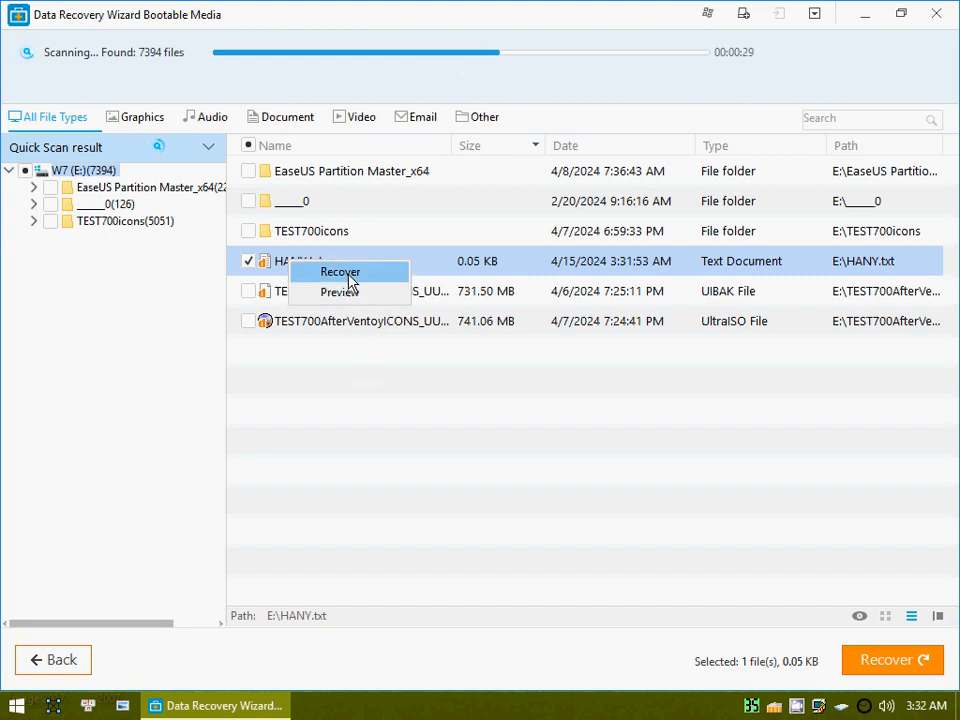
left_click(343, 268)
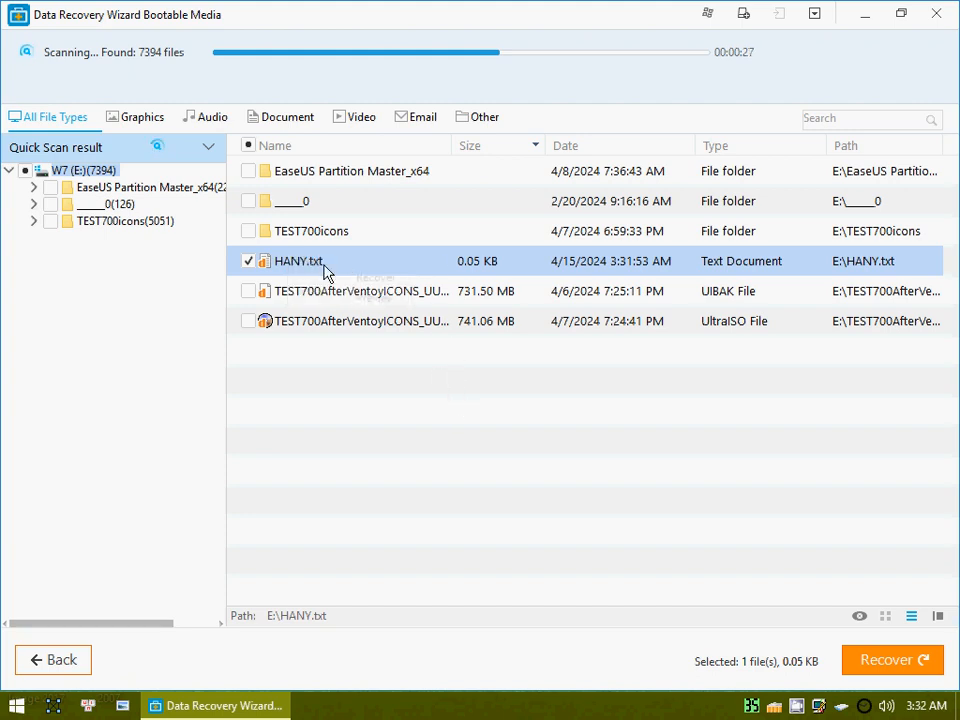
right_click(327, 269)
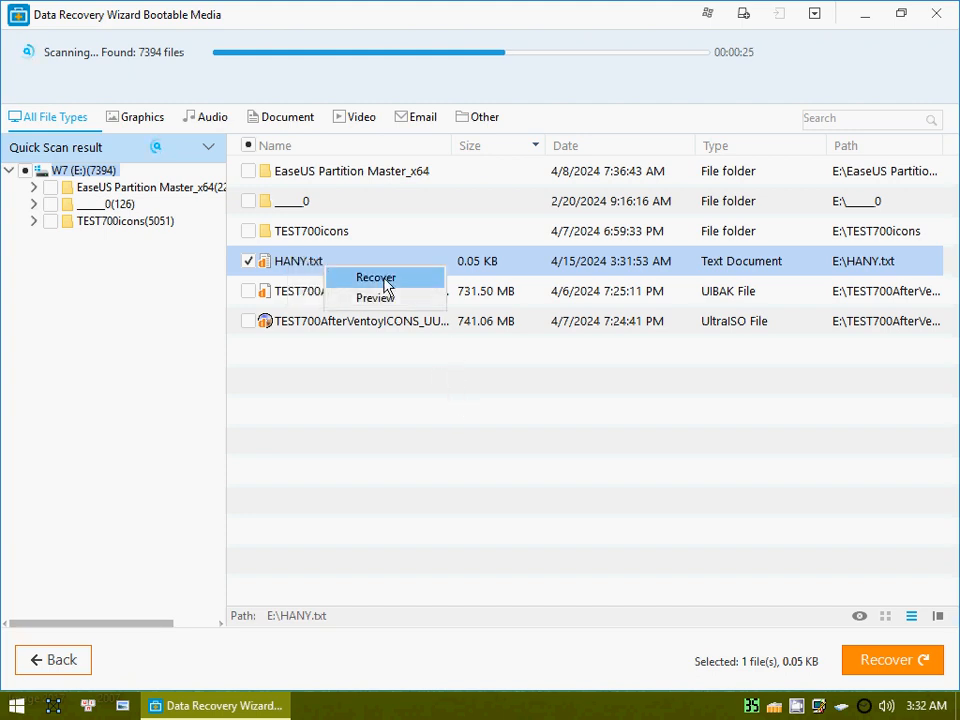
left_click(376, 278)
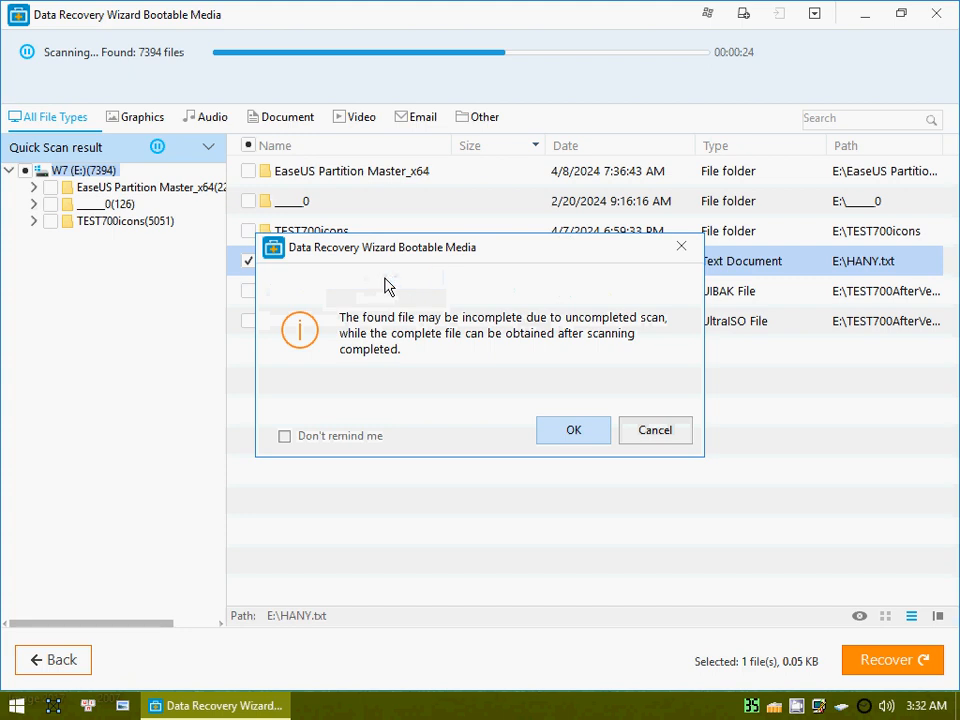
left_click(566, 441)
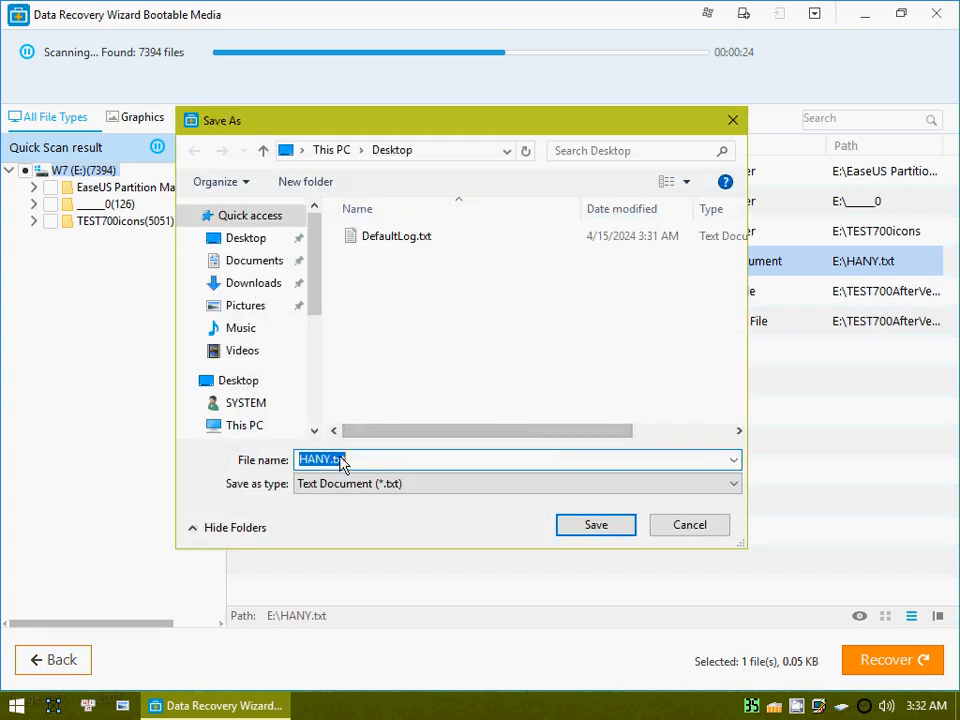
left_click(248, 242)
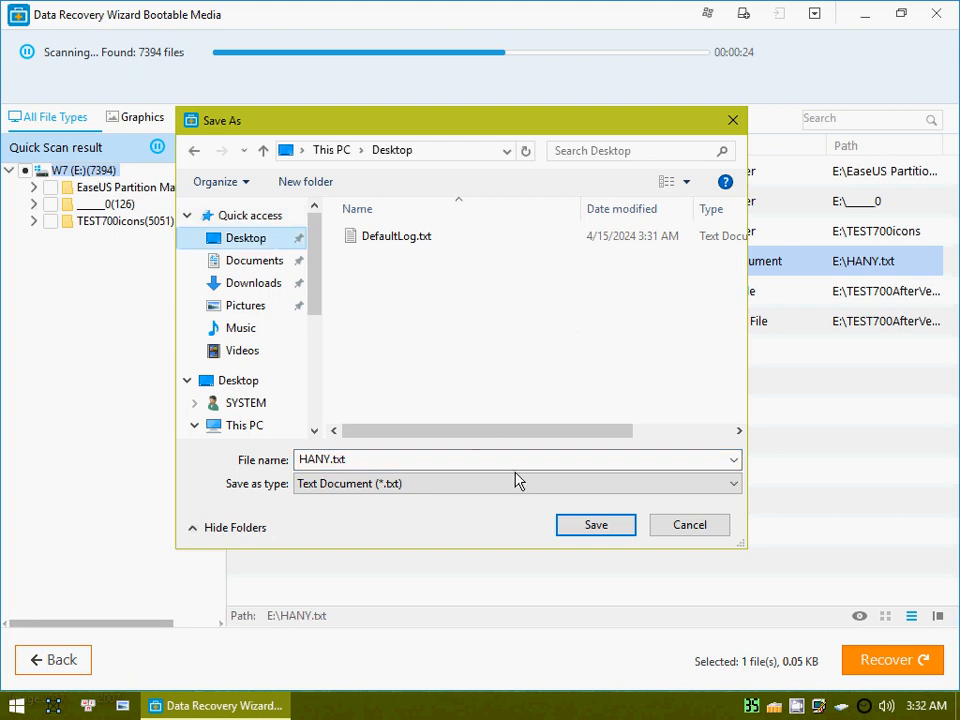
left_click(620, 532)
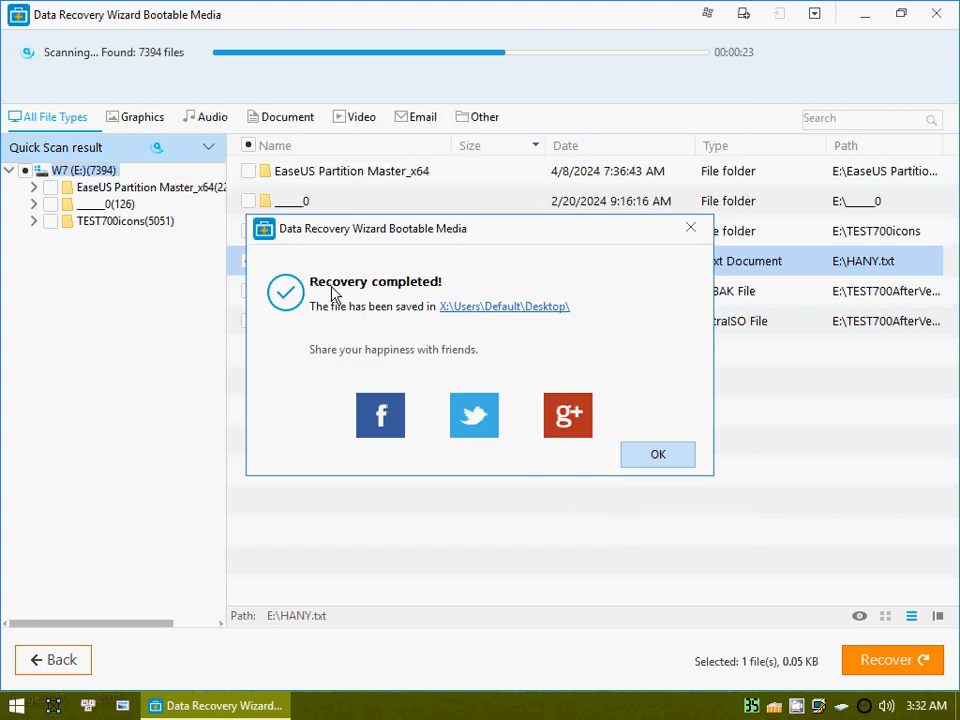
left_click(658, 458)
Step: Exit the Data Recovery Wizard, abandoning the scan that is still running
left_click_drag(645, 21, 812, 107)
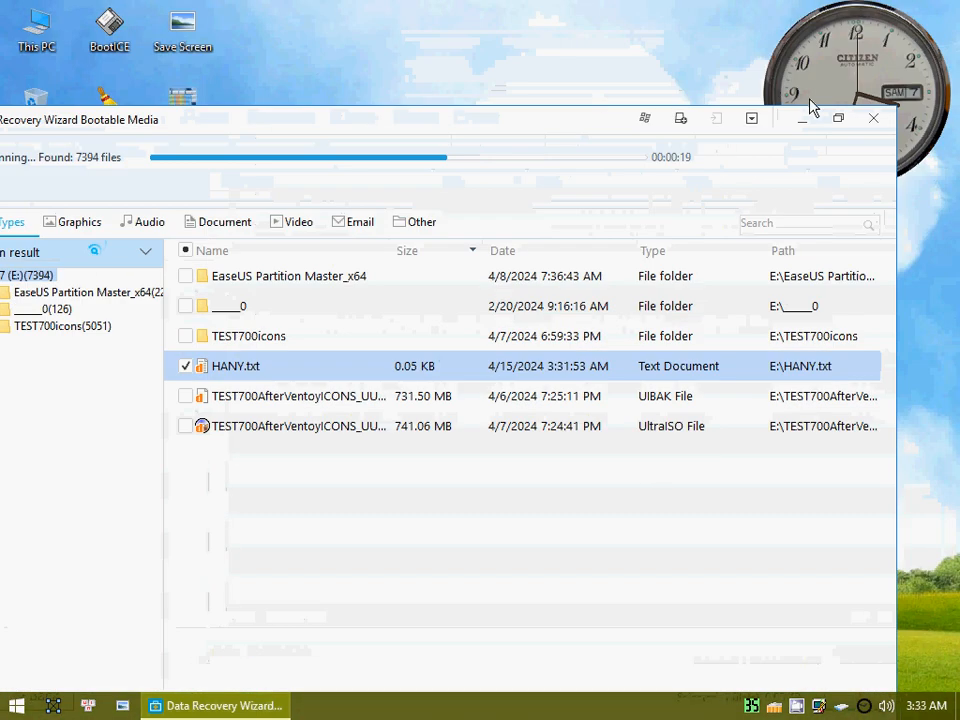
left_click(874, 119)
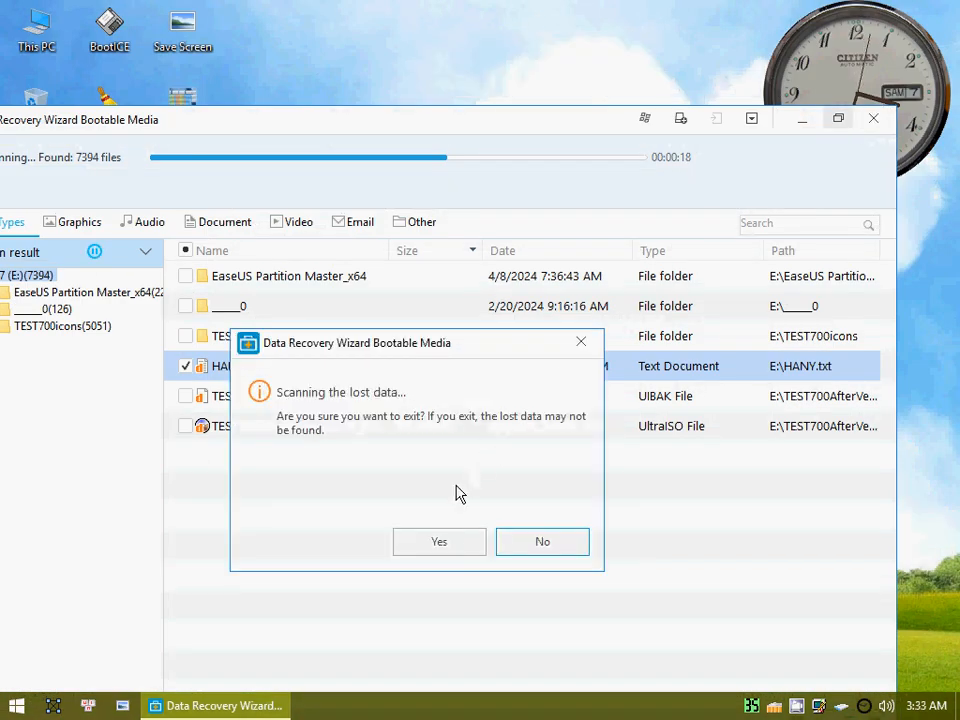
left_click(455, 542)
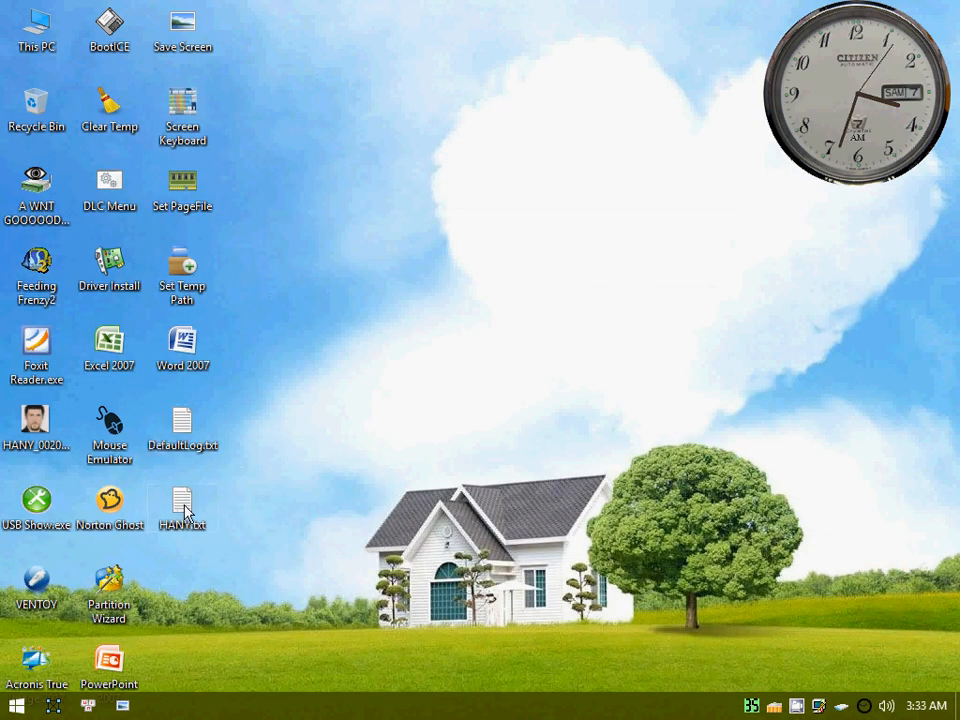
Step: Check the root of the W7 (E:) drive for HANY.txt and close the drive's window
double_click(52, 30)
double_click(390, 311)
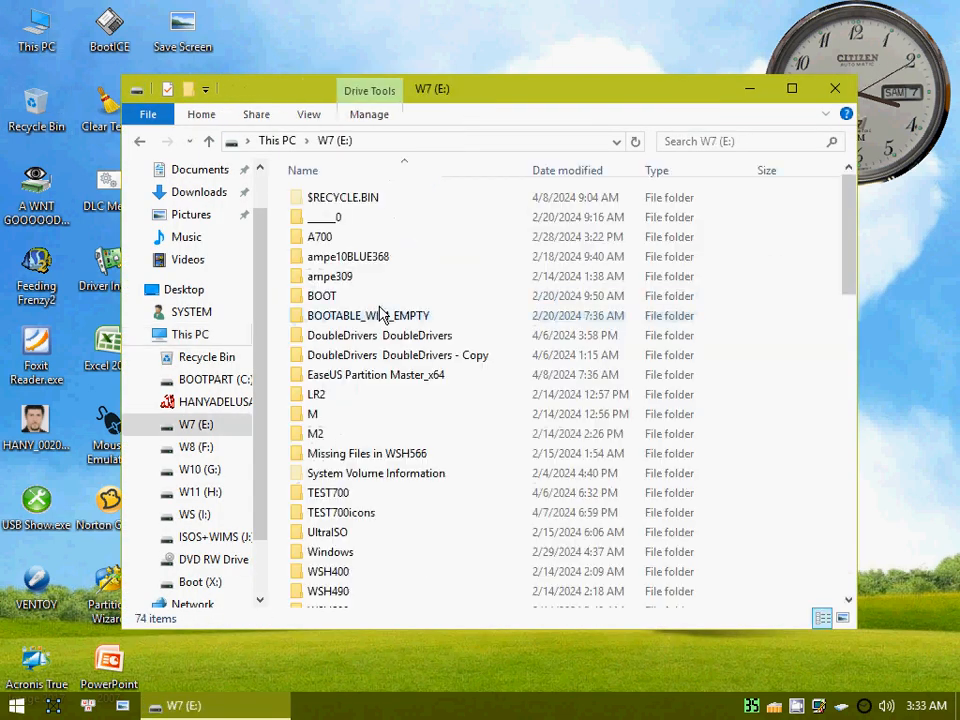
scroll(482, 497, "down", 15)
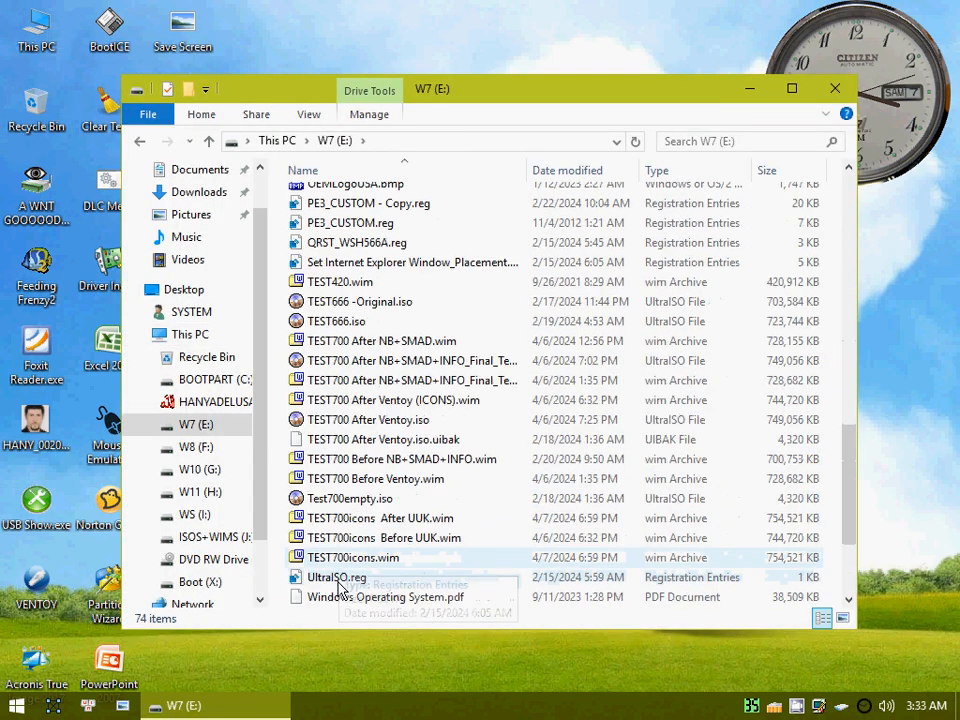
left_click(835, 88)
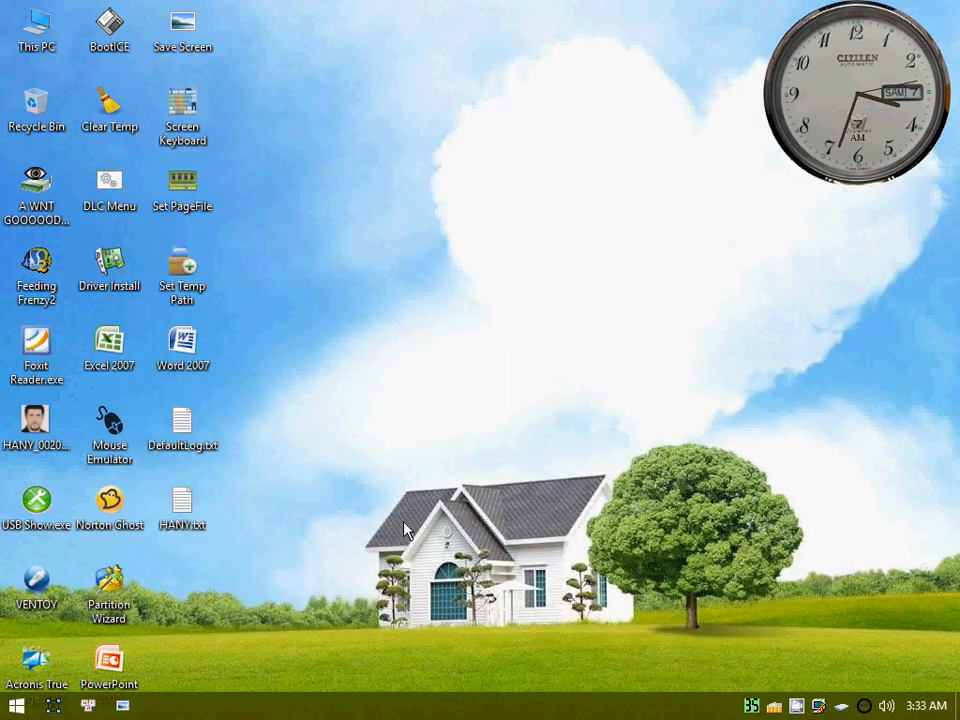
Step: Open the recovered HANY.txt from the desktop to check its text, and close it
double_click(182, 507)
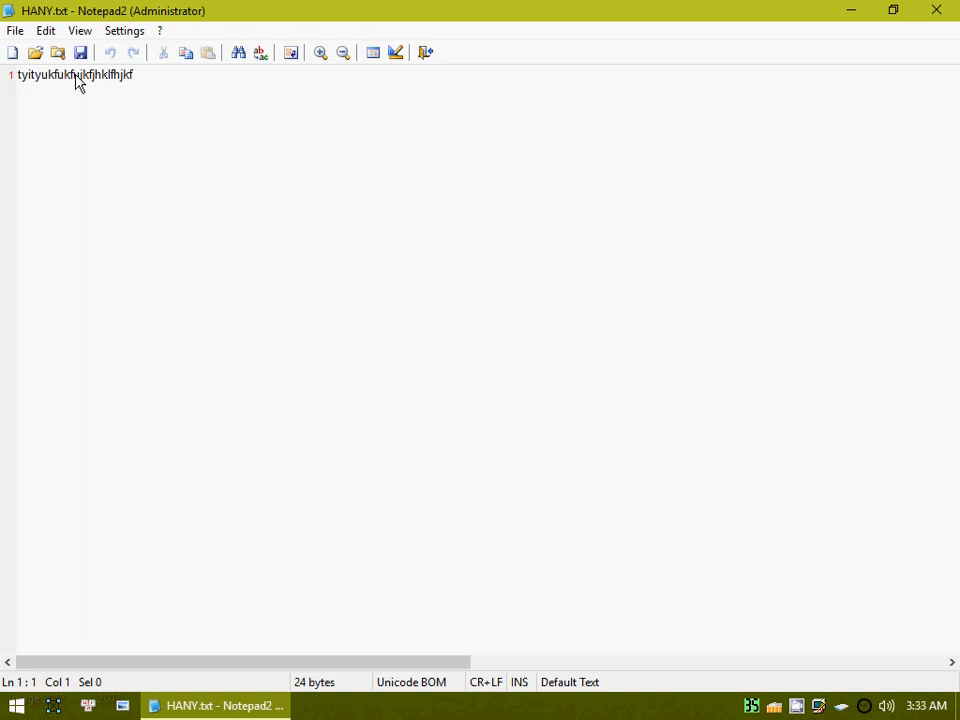
key("super+Down")
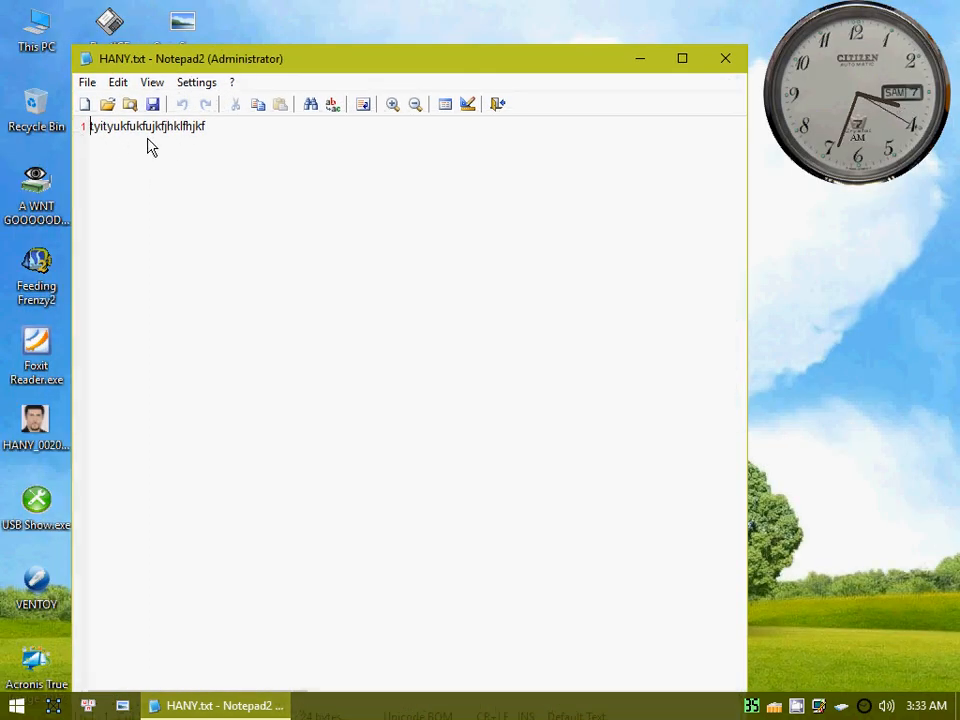
left_click(733, 64)
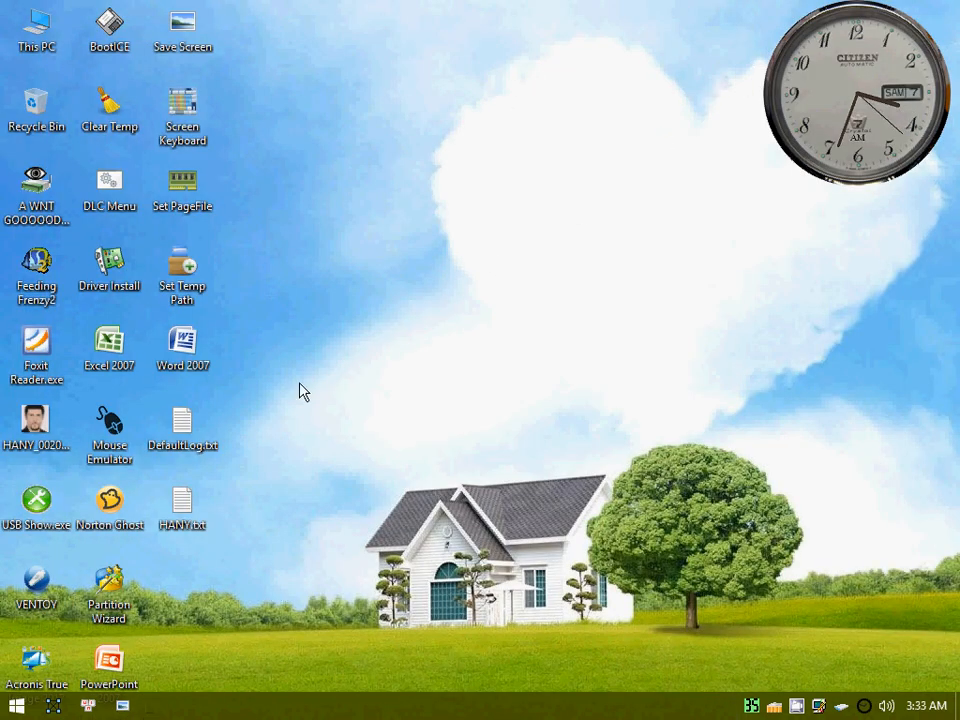
right_click(280, 18)
mouse_move(362, 30)
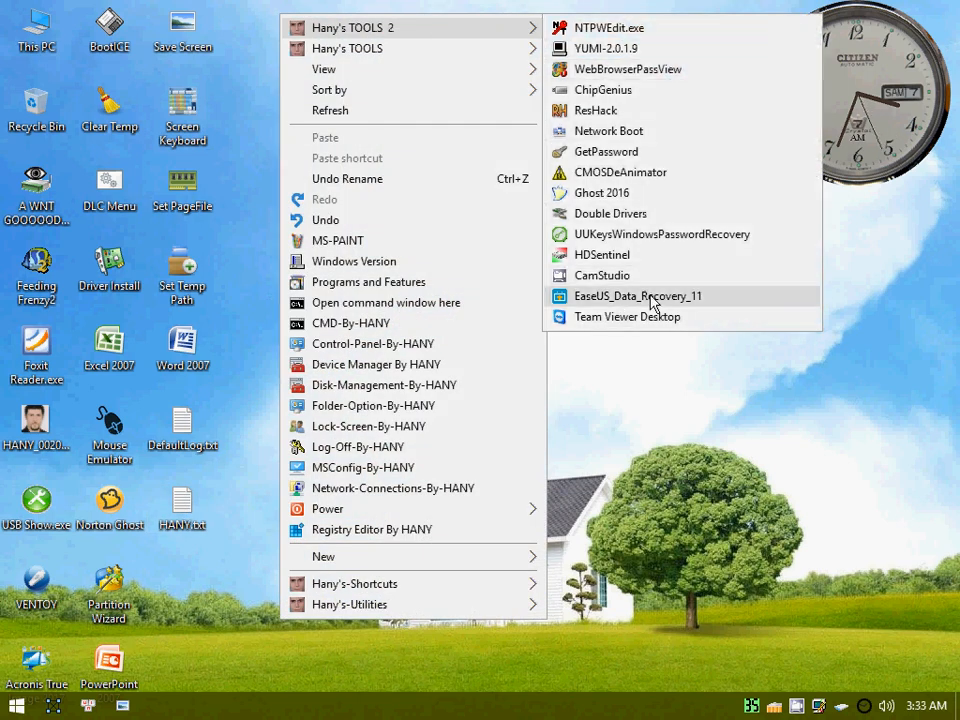
left_click(662, 375)
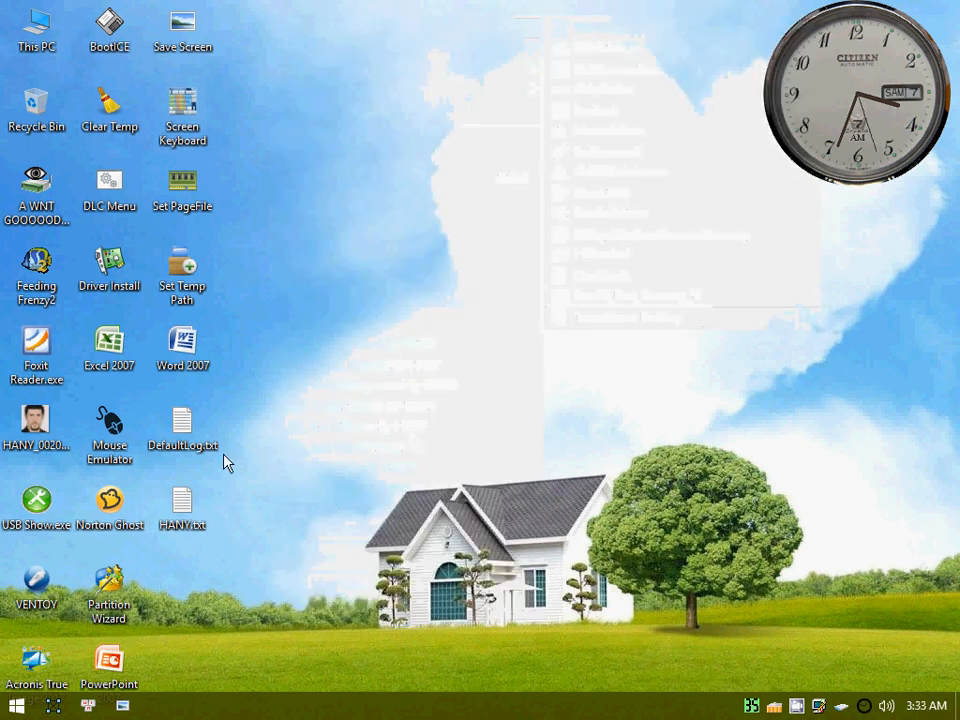
Step: Permanently delete HANY.txt and DefaultLog.txt from the desktop
left_click(186, 503)
key("shift+Delete")
left_click(553, 433)
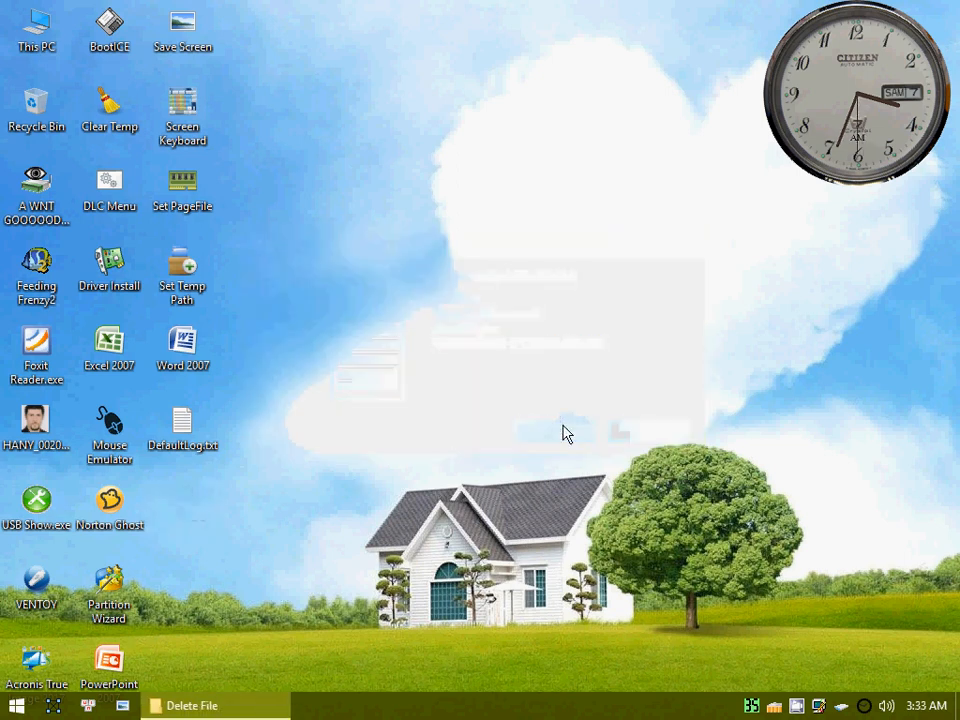
left_click(200, 428)
key("shift+Delete")
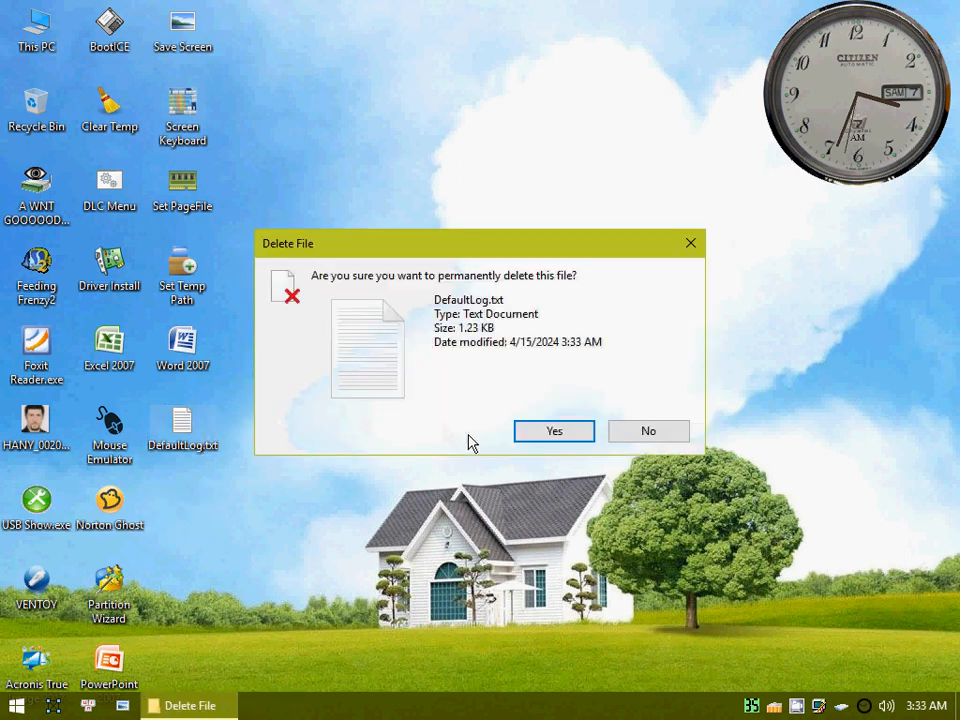
key("Return")
Step: Look over the drives in This PC and close its window
double_click(30, 25)
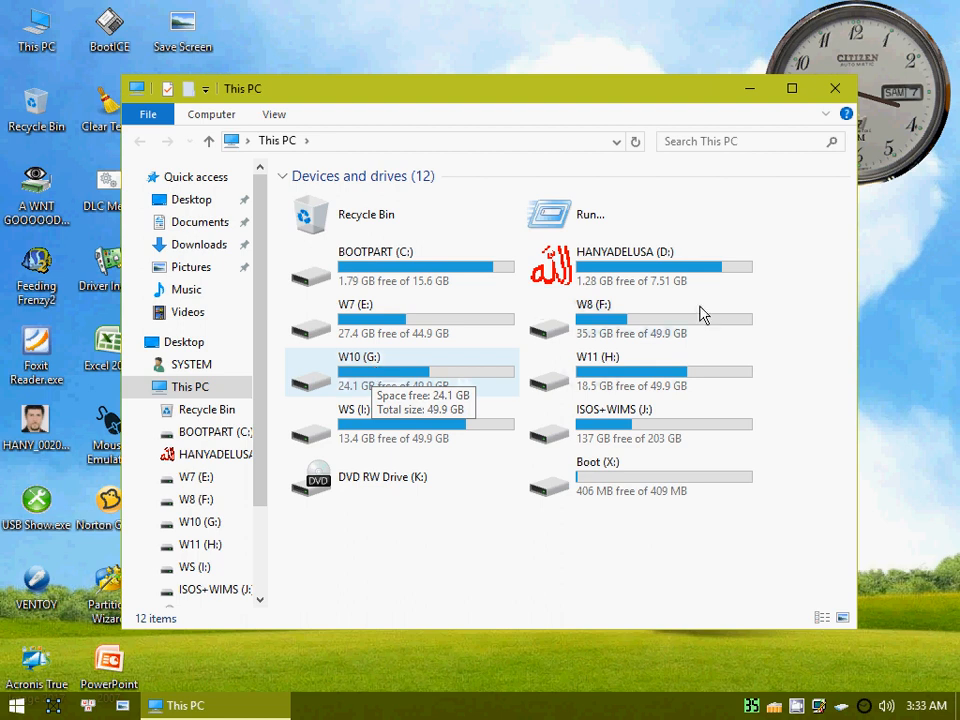
left_click(835, 88)
Step: Launch TeamViewer from the desktop's second custom tools collection and move its window higher on the screen
right_click(297, 12)
mouse_move(407, 21)
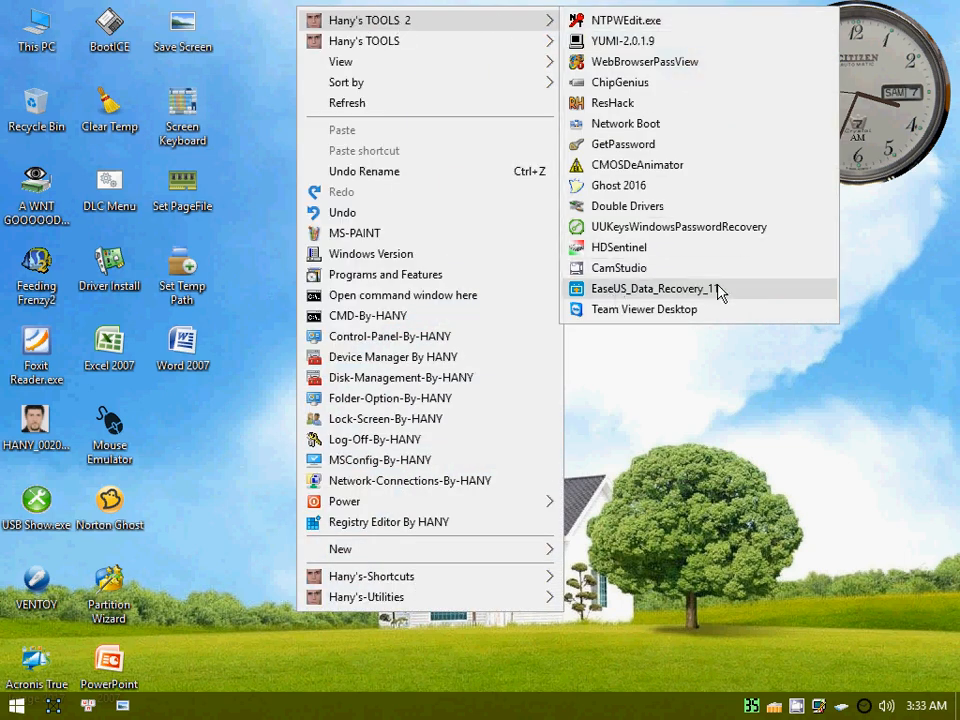
left_click(624, 312)
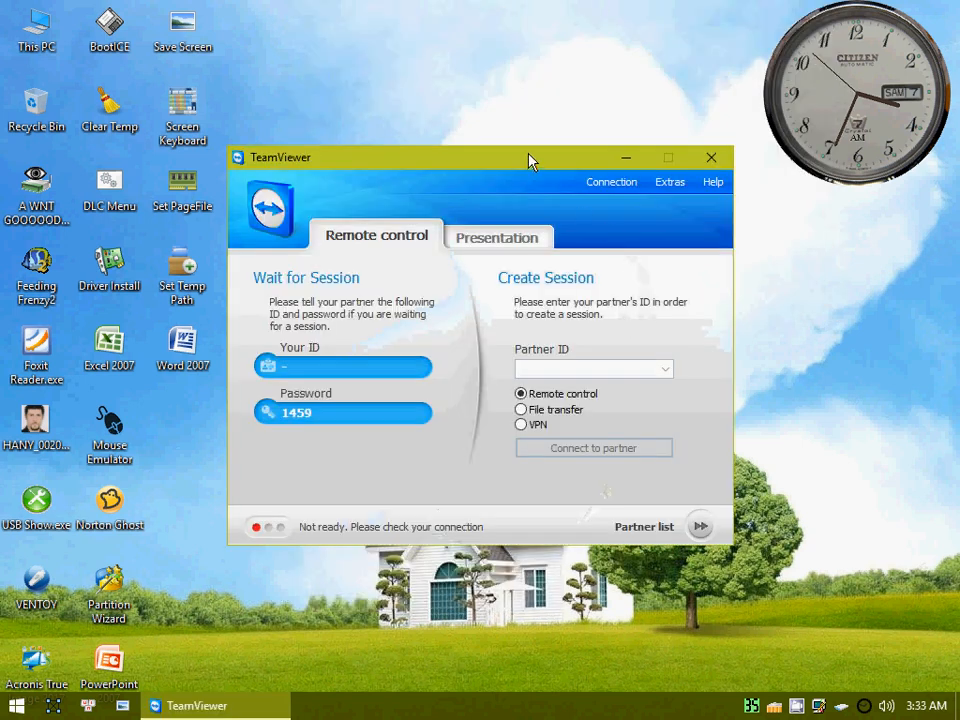
left_click_drag(529, 160, 546, 82)
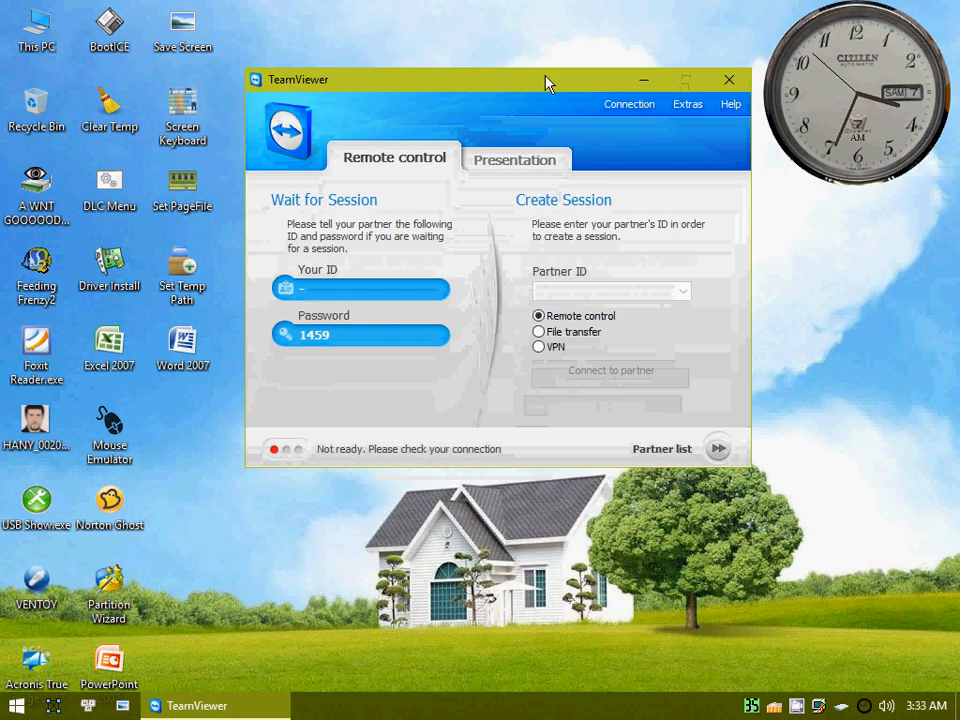
Step: Set TeamViewer's incoming LAN connections option to accept, apply the options and close TeamViewer
left_click(684, 104)
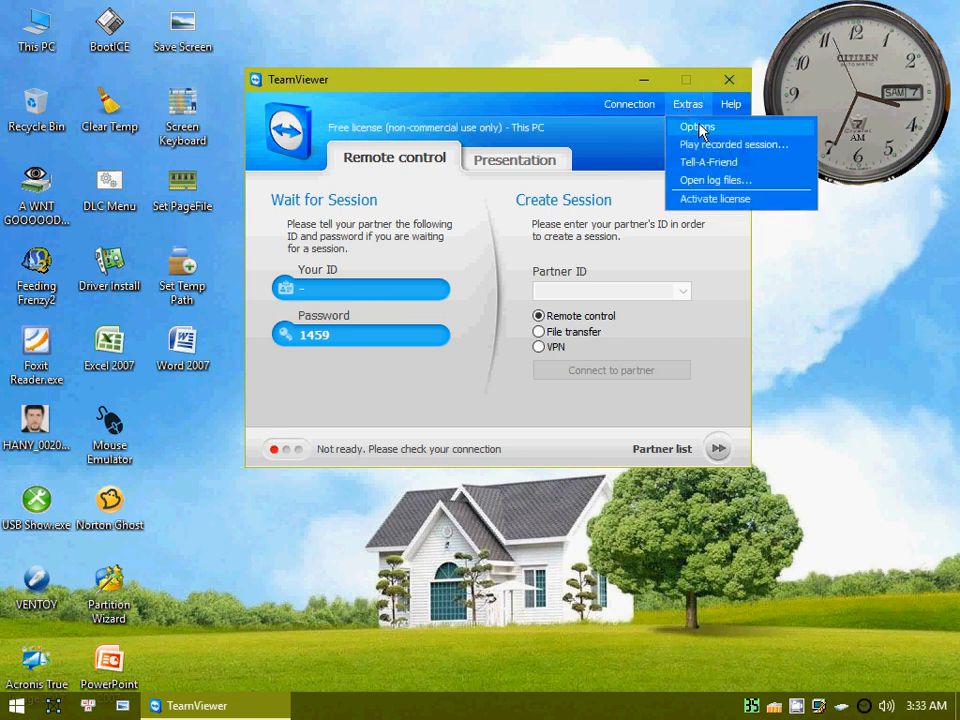
left_click(682, 124)
left_click(652, 367)
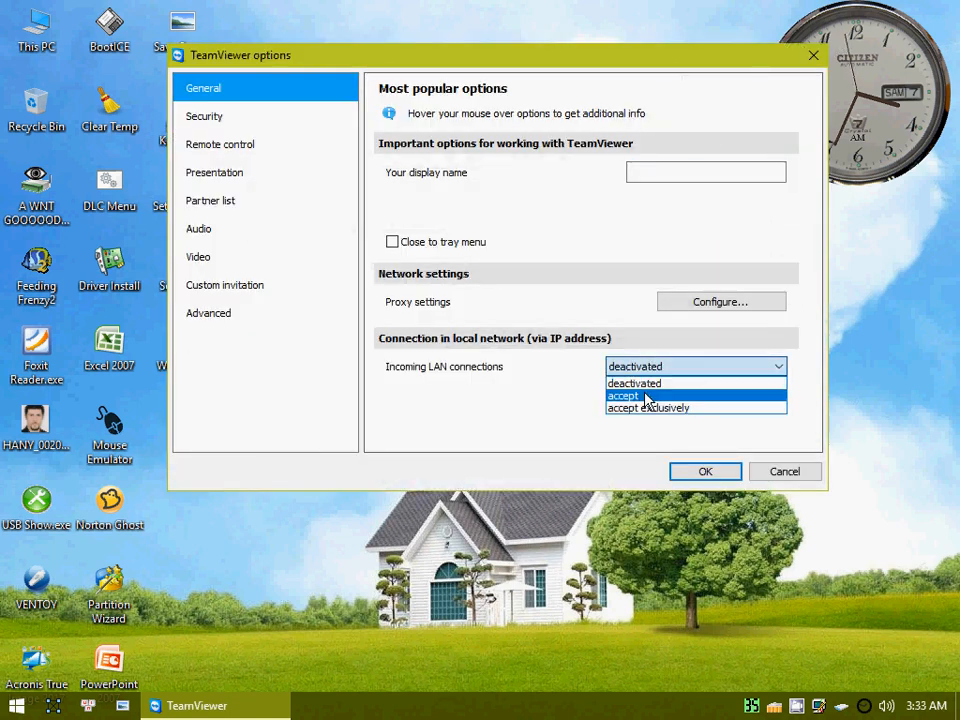
left_click(645, 393)
left_click(690, 474)
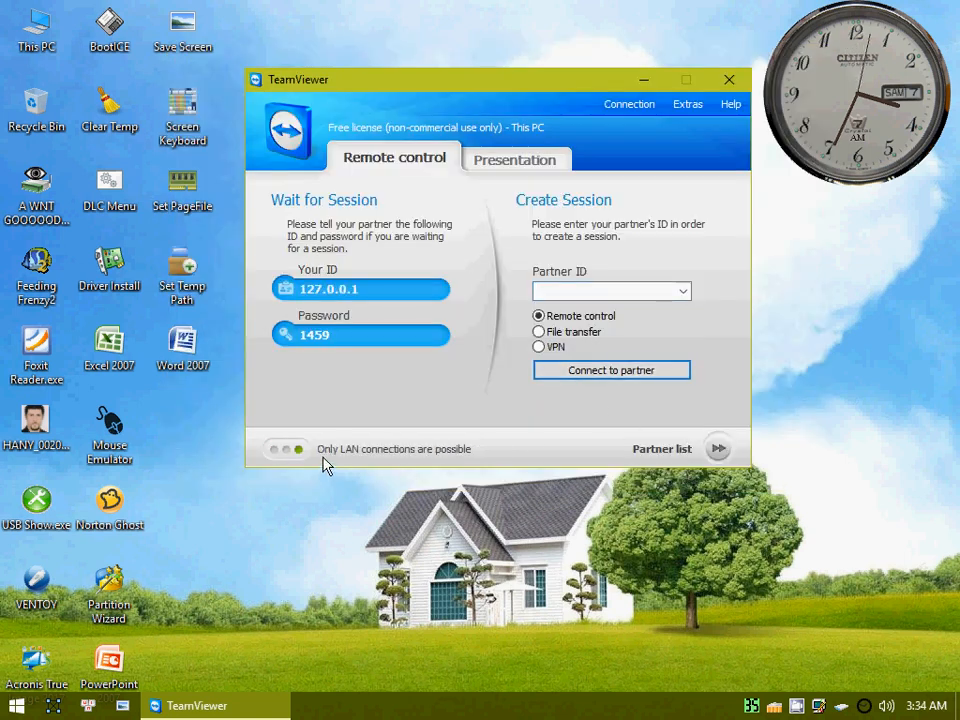
left_click(733, 82)
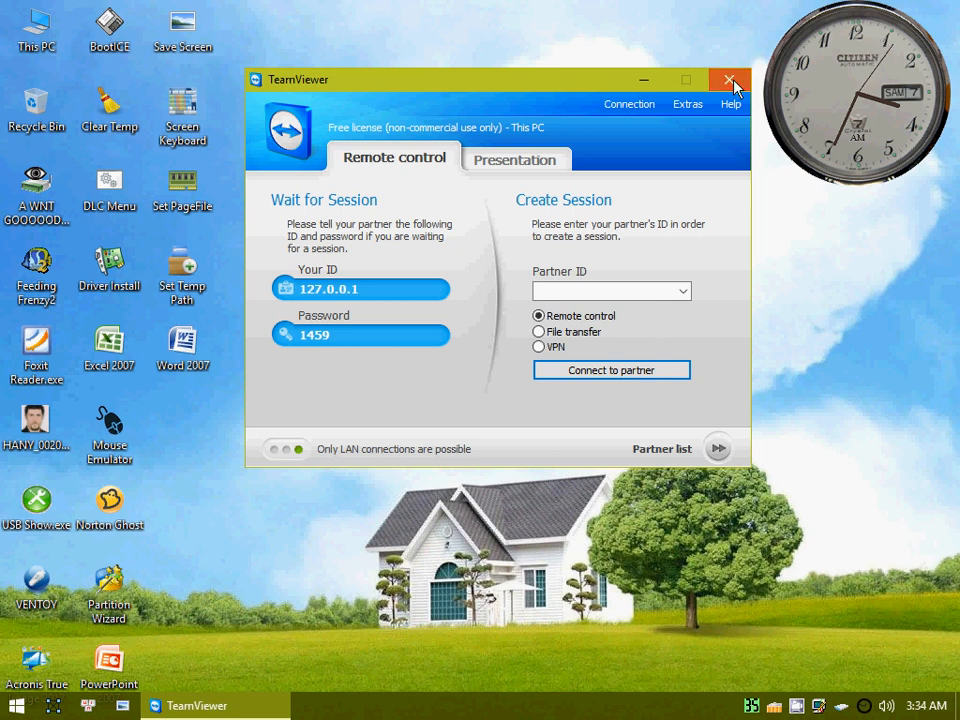
Step: Exit the leftover background program running beside the clock and stop the screen recording
right_click(776, 706)
left_click(778, 690)
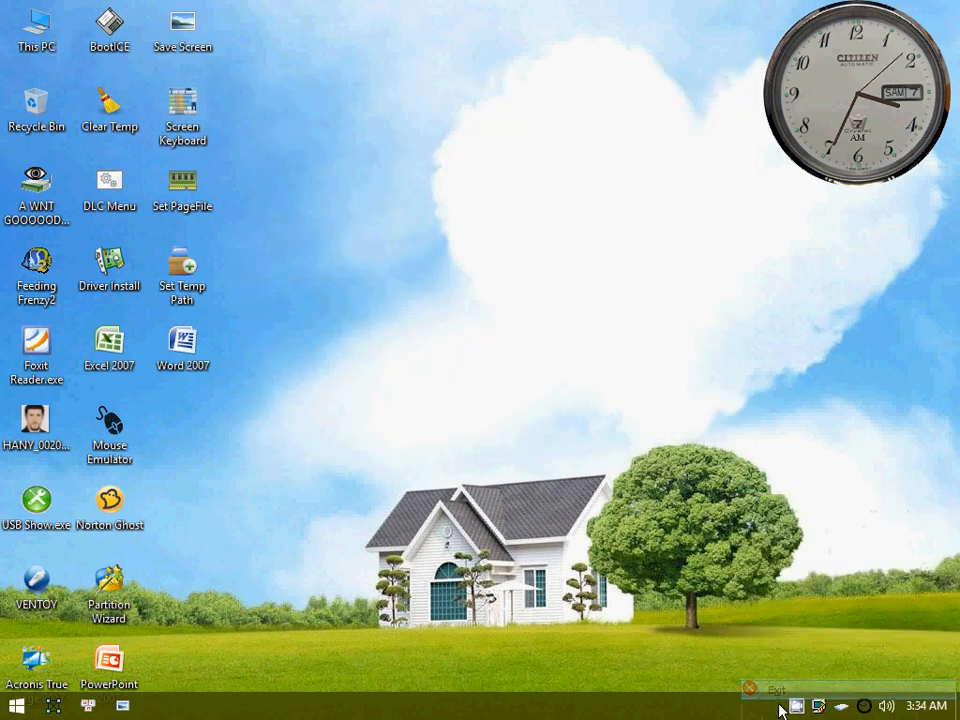
right_click(796, 709)
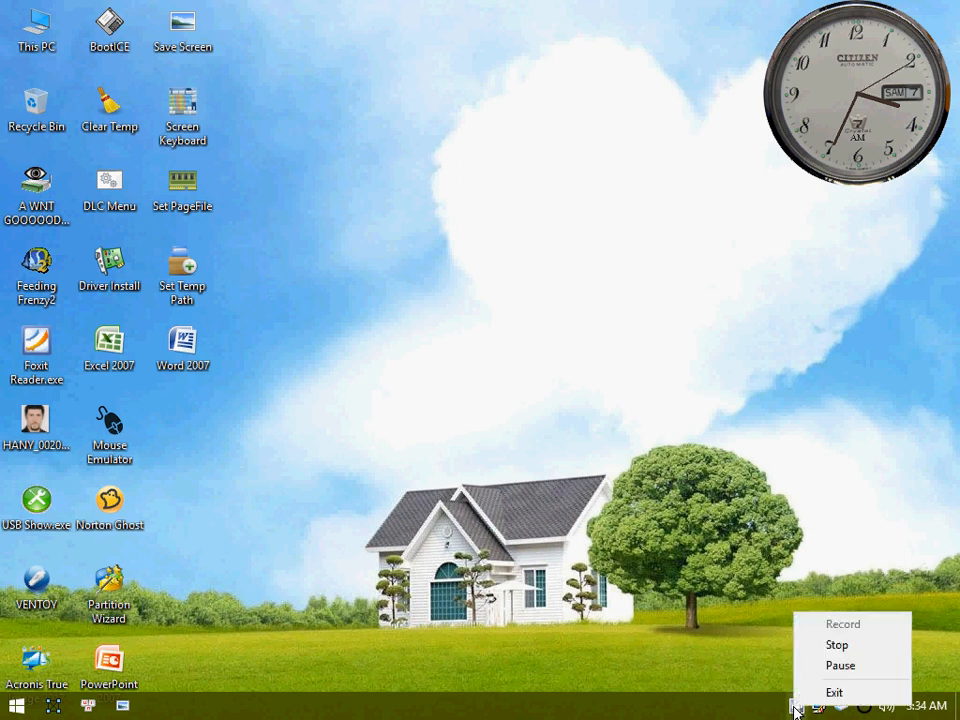
left_click(830, 645)
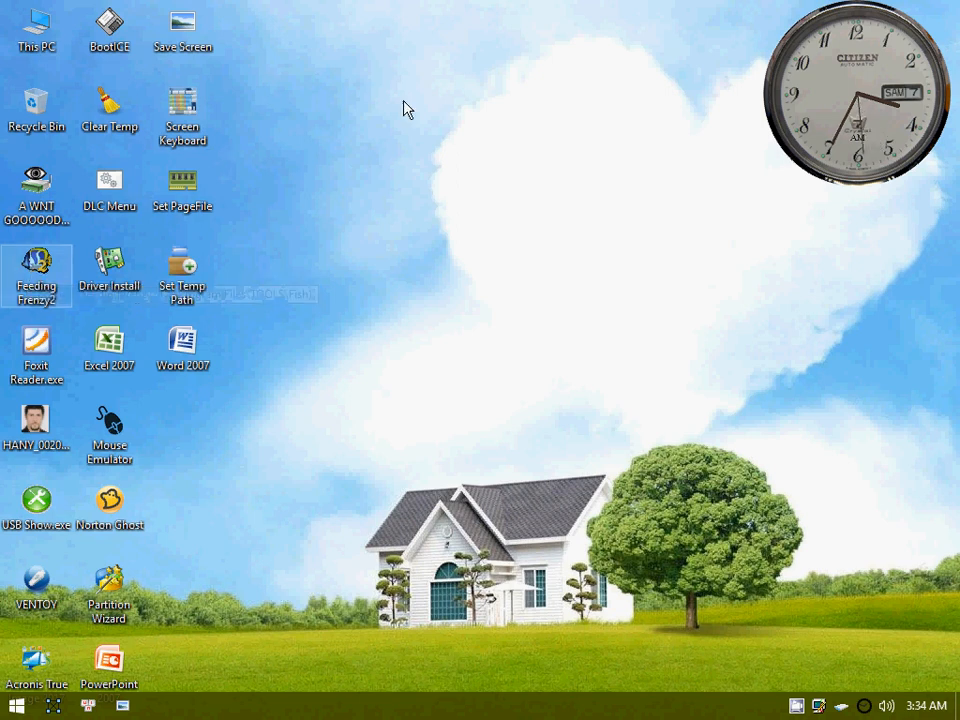
Step: Launch the Network Boot tool from the desktop's second custom tools collection
left_click(37, 287)
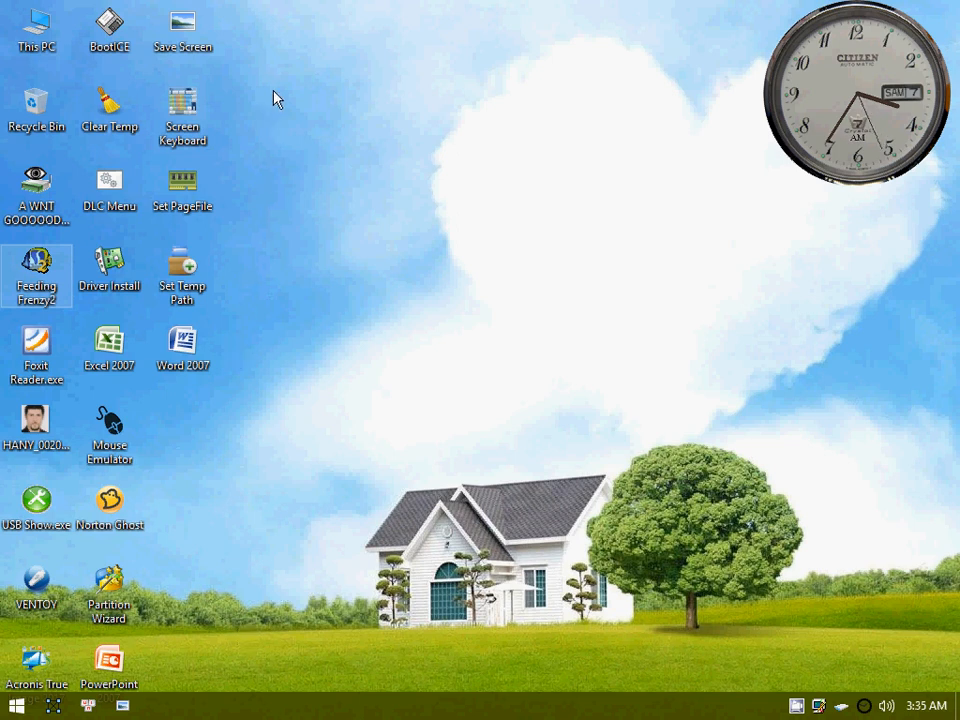
right_click(285, 43)
mouse_move(312, 58)
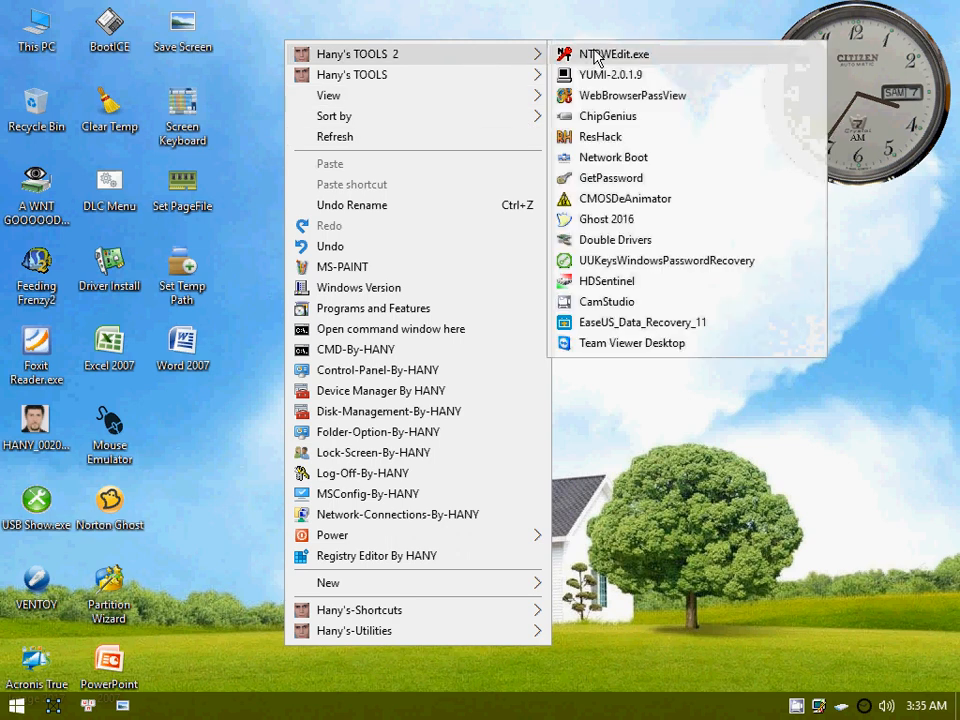
left_click(613, 157)
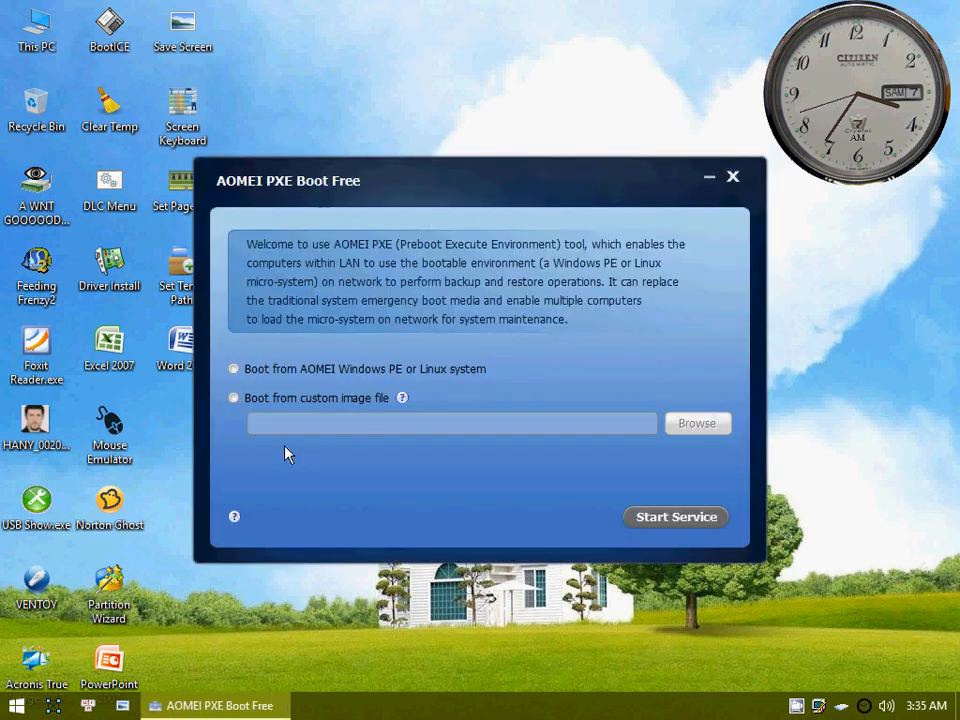
Step: Choose booting from a custom image file and load TEST420OriginalTV.iso from the ISOS folder on drive D
left_click(279, 401)
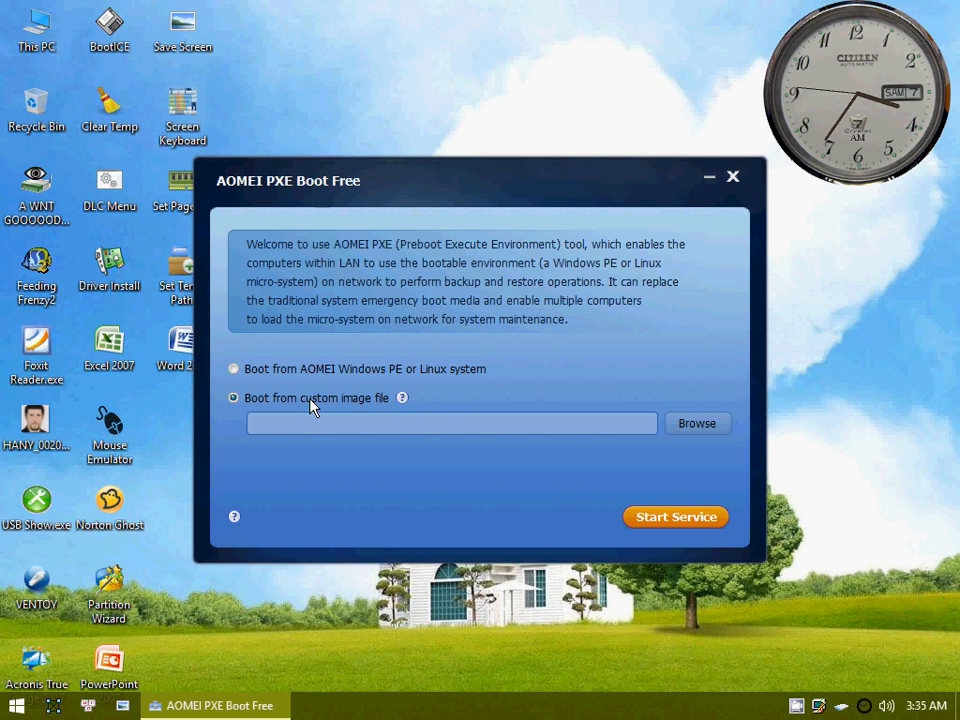
left_click_drag(455, 195, 473, 94)
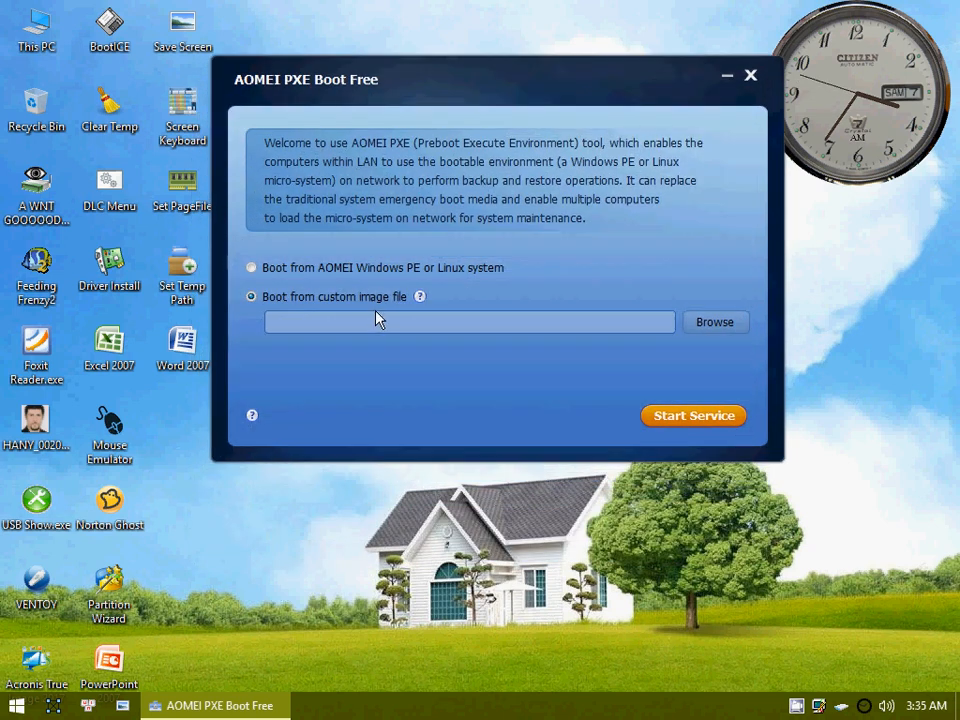
left_click(716, 324)
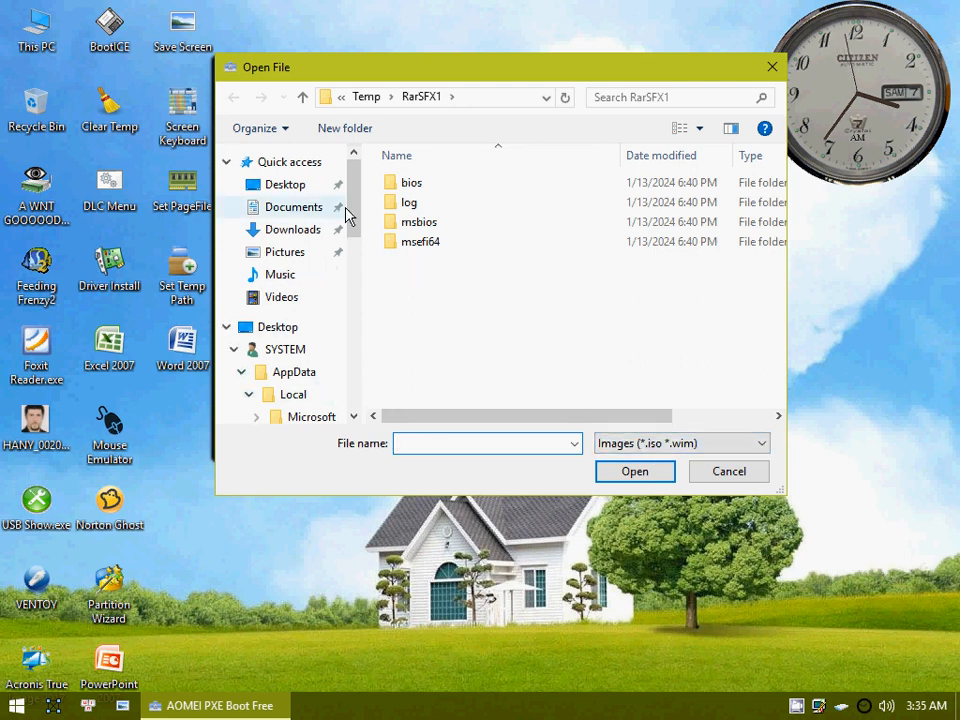
left_click_drag(354, 220, 356, 386)
left_click(306, 246)
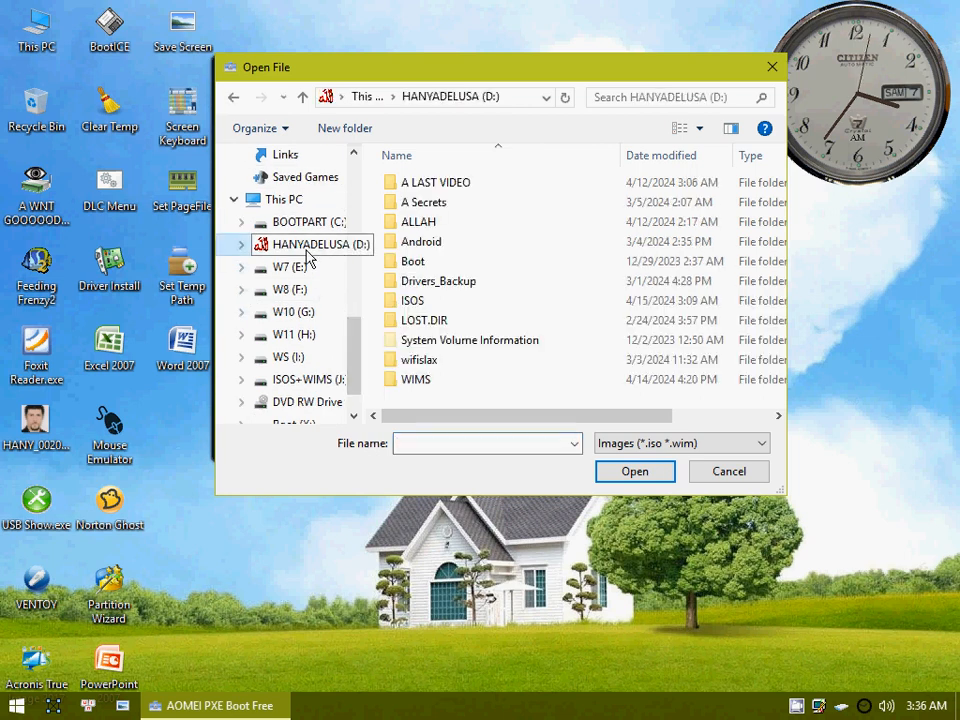
double_click(413, 301)
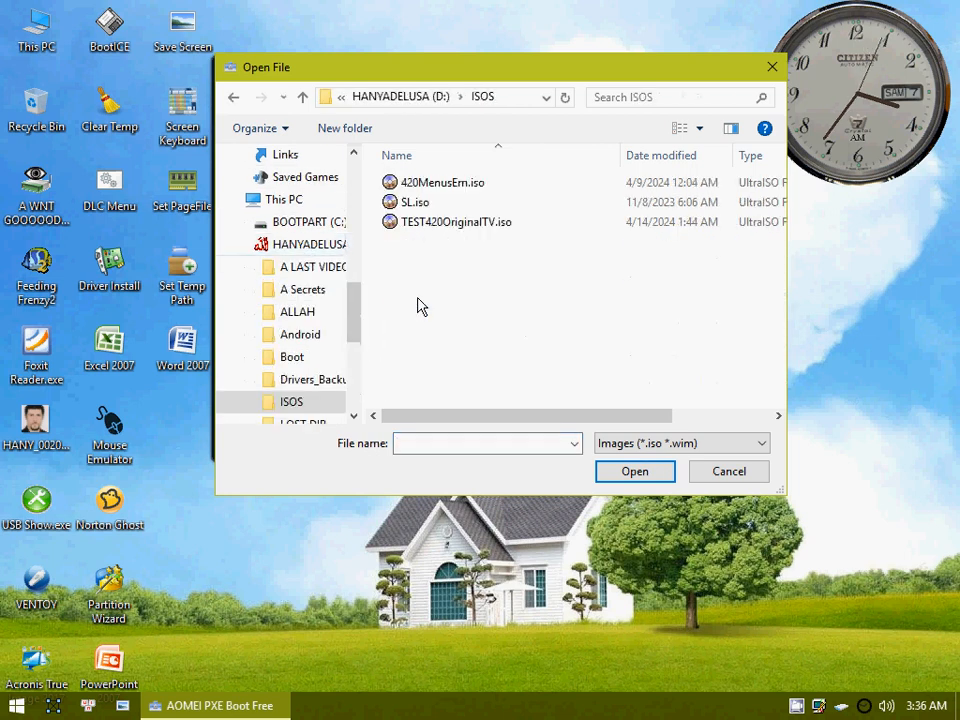
left_click(452, 224)
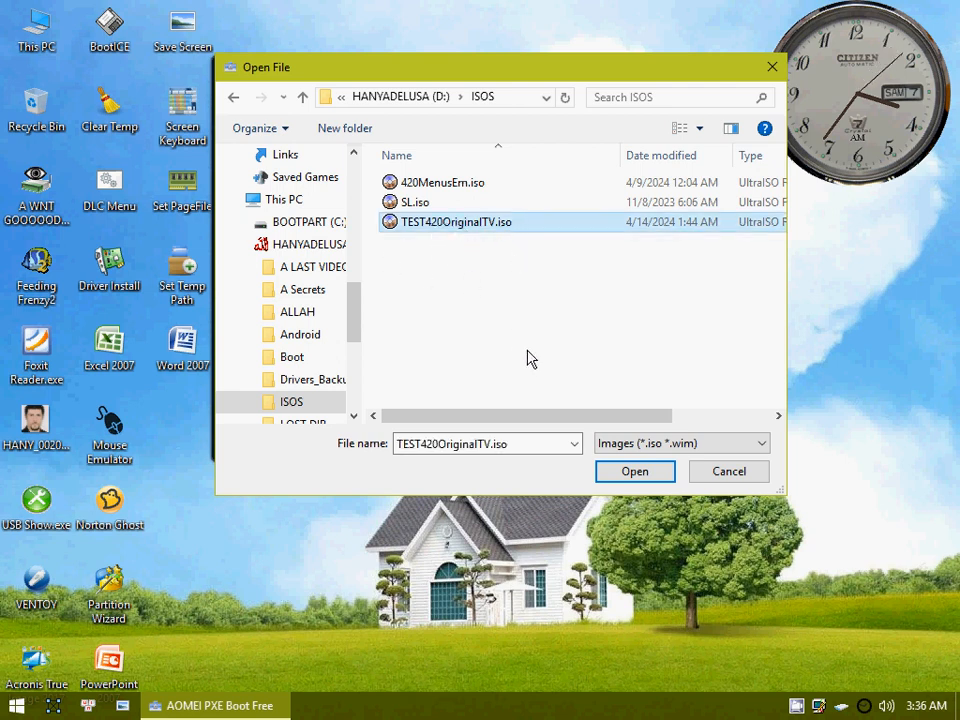
left_click(634, 471)
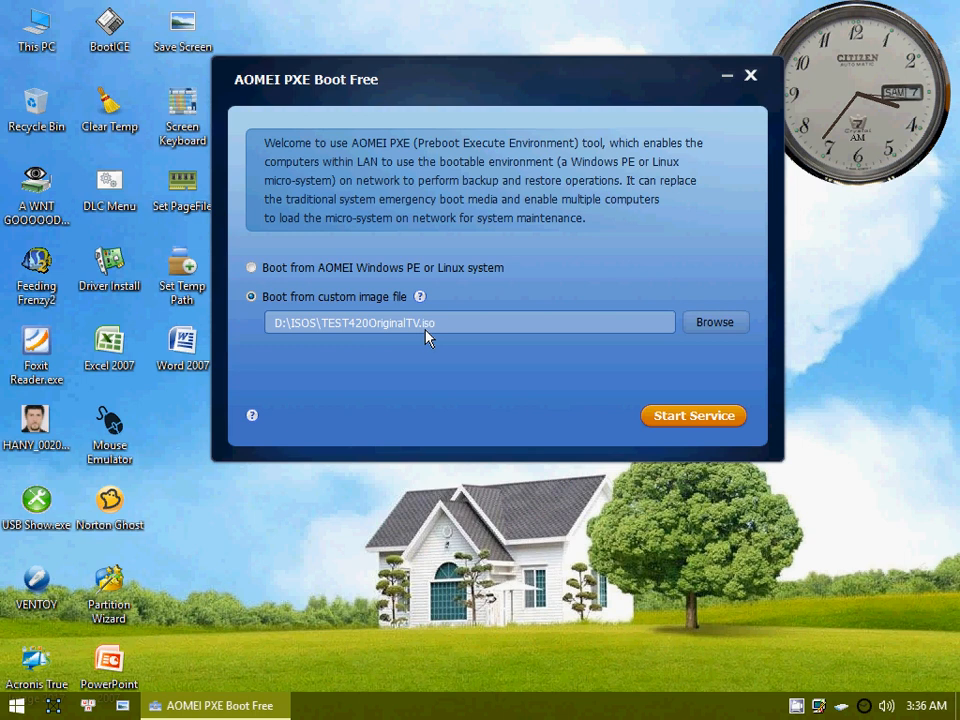
left_click(691, 329)
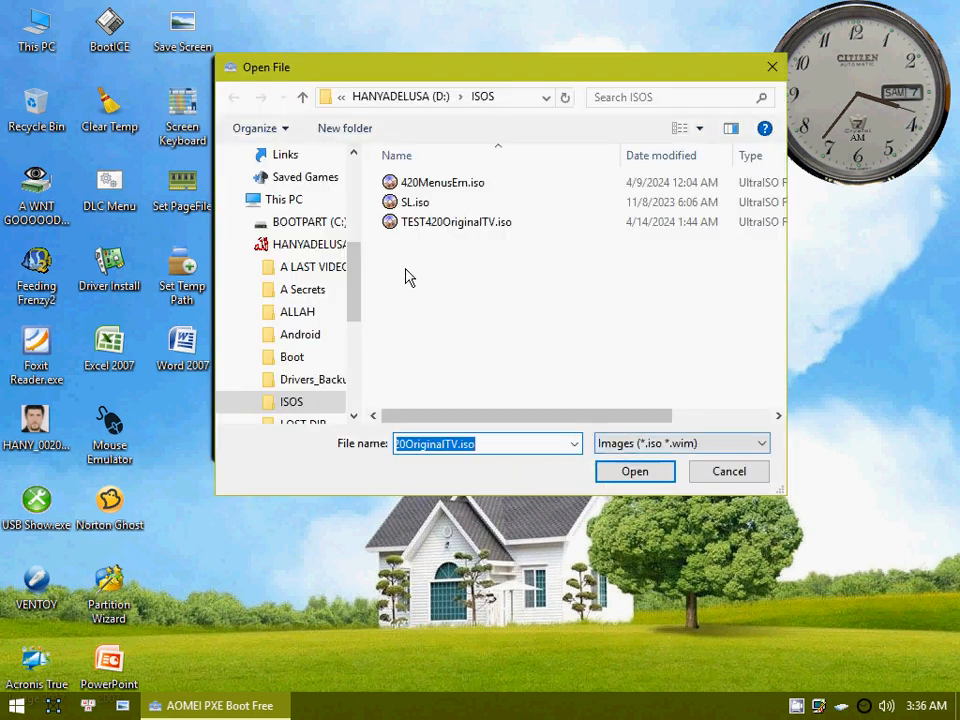
right_click(447, 228)
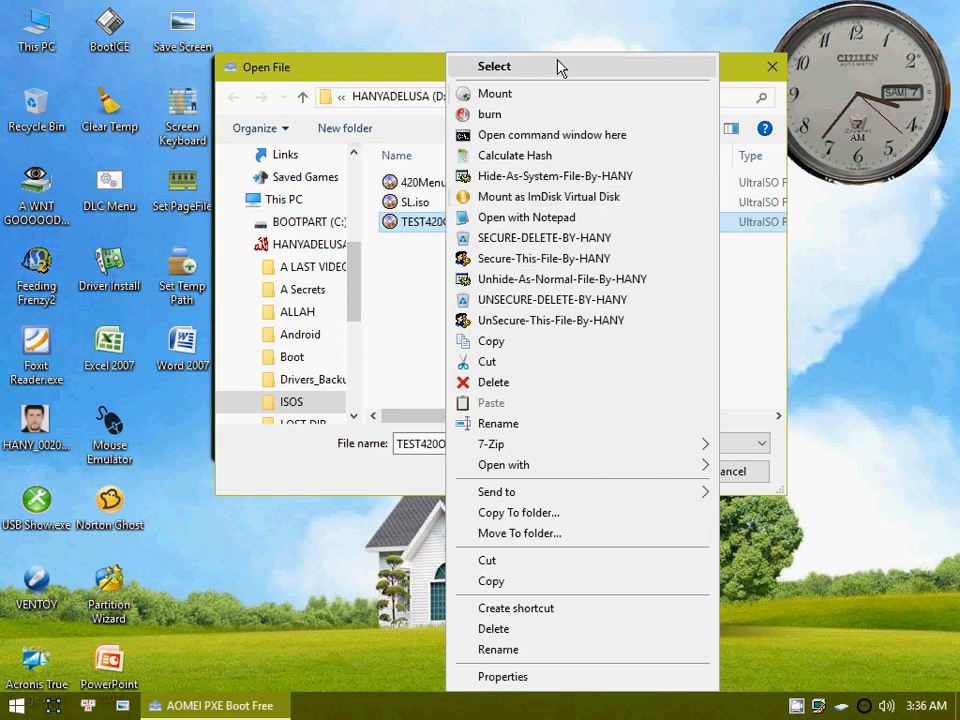
left_click(395, 292)
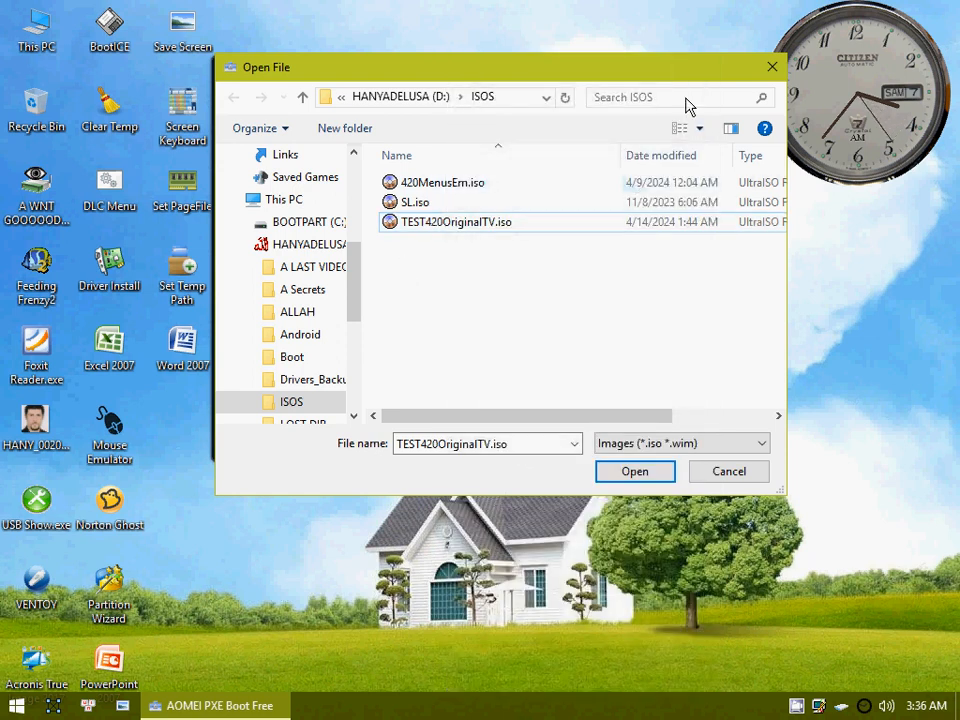
left_click(766, 70)
Step: Look over the WIM images in the WIMS folder on drive D and return to the drive's root
double_click(44, 32)
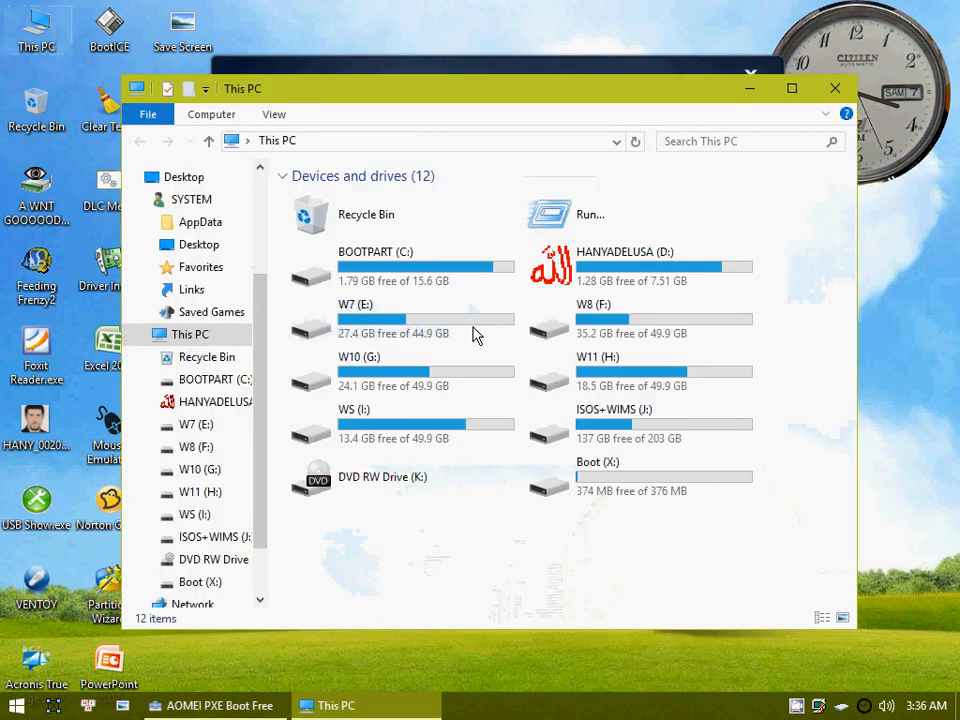
double_click(565, 278)
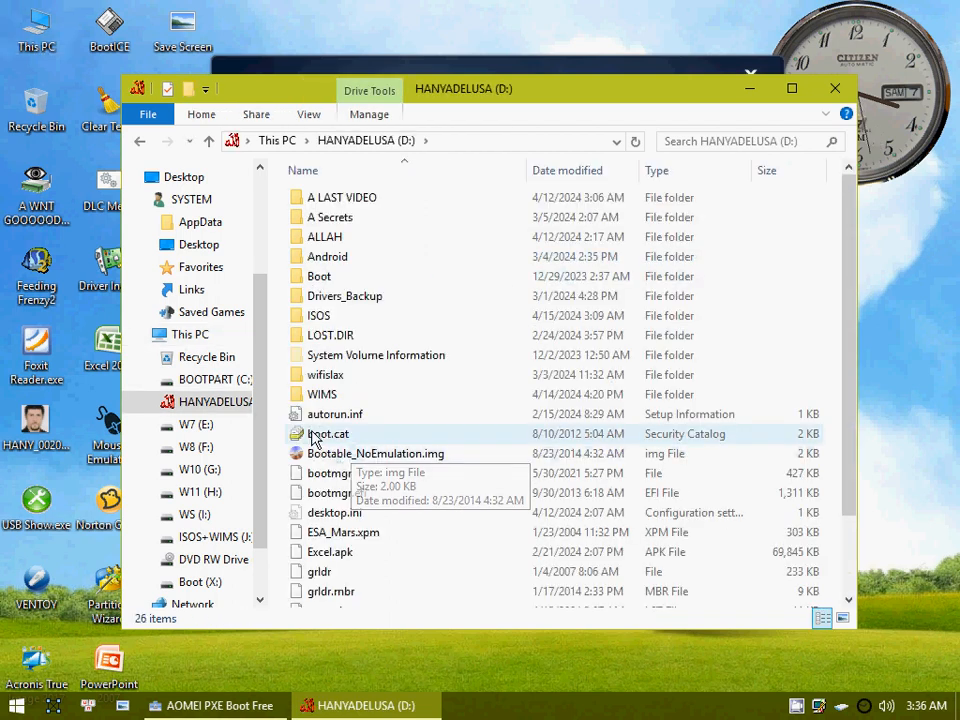
left_click(322, 396)
double_click(322, 398)
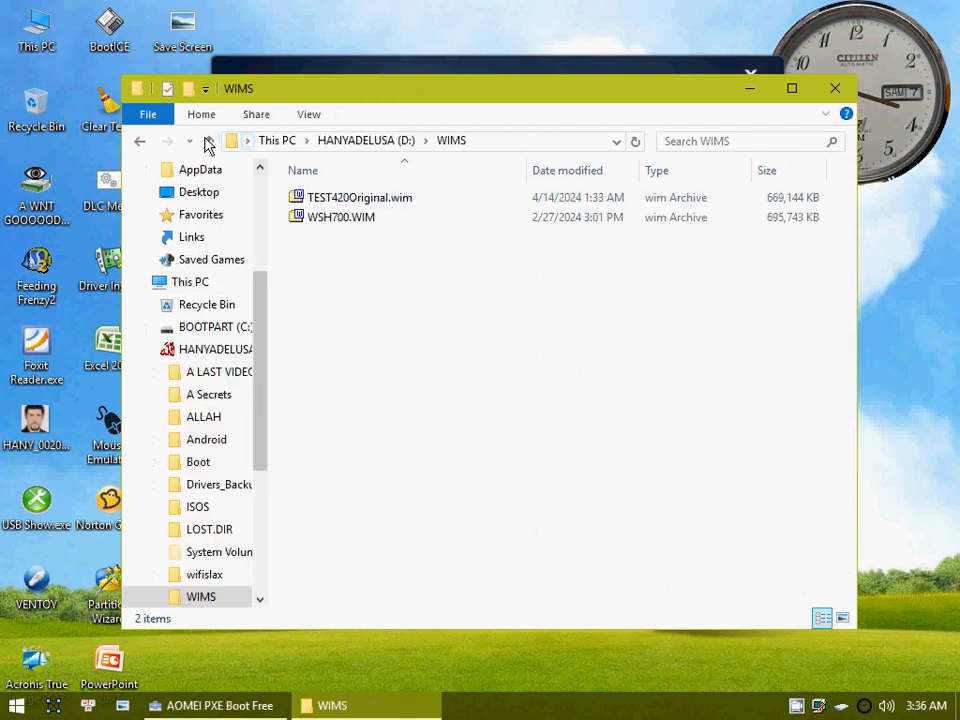
left_click(208, 140)
Step: Mount TEST420OriginalTV.iso from the ISOS folder as a virtual DVD drive
double_click(321, 316)
left_click(344, 242)
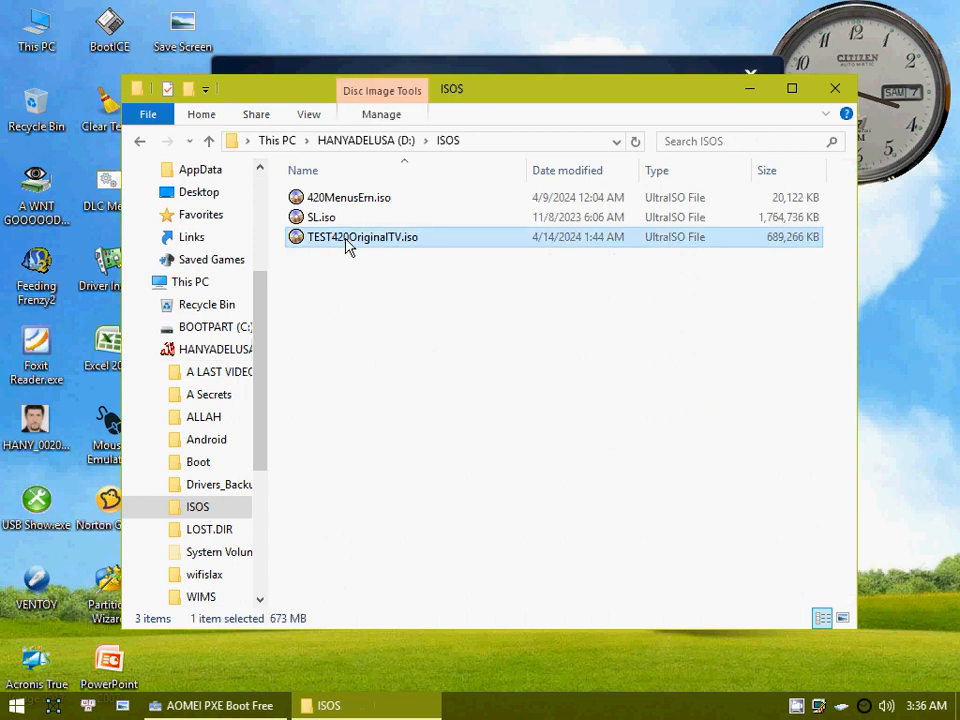
right_click(344, 242)
left_click(332, 253)
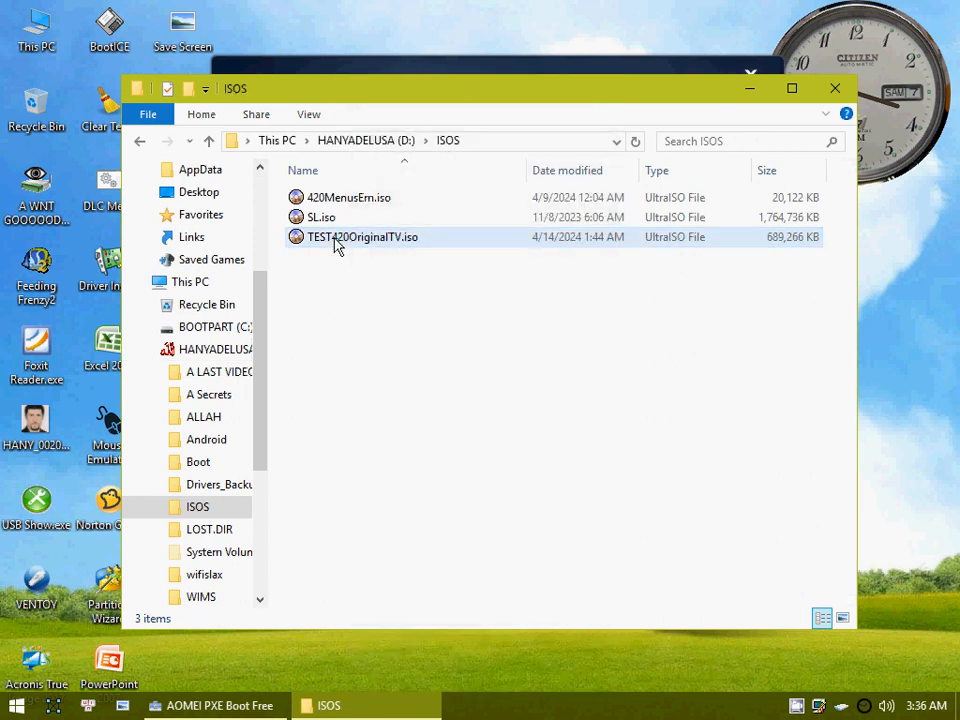
double_click(336, 240)
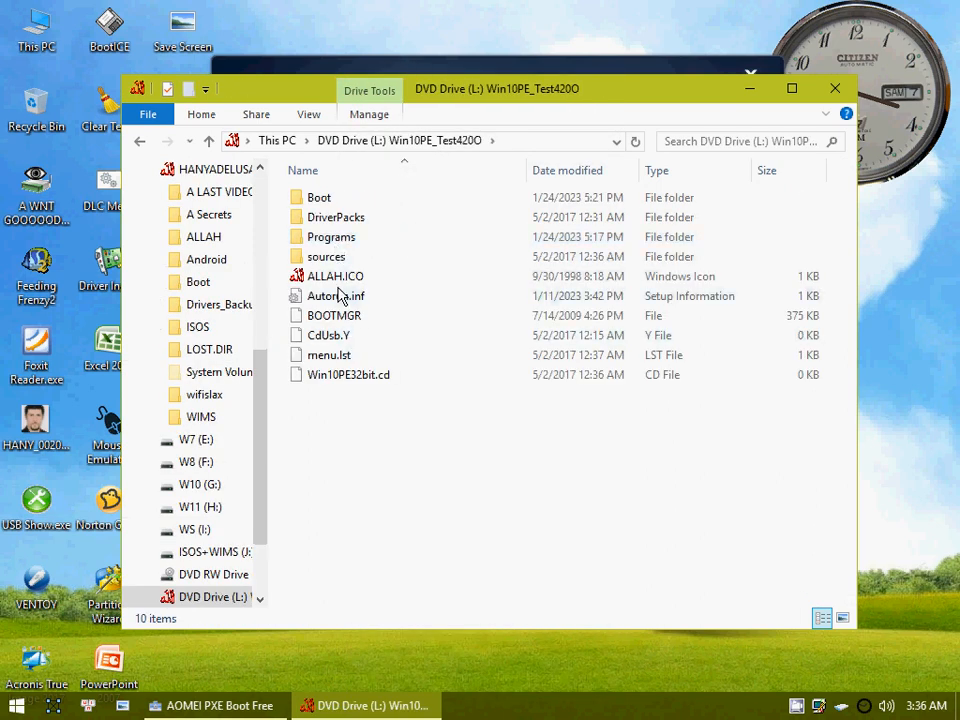
Step: Return to This PC and eject the mounted Win10PE_Test420O DVD drive (L:)
left_click(208, 141)
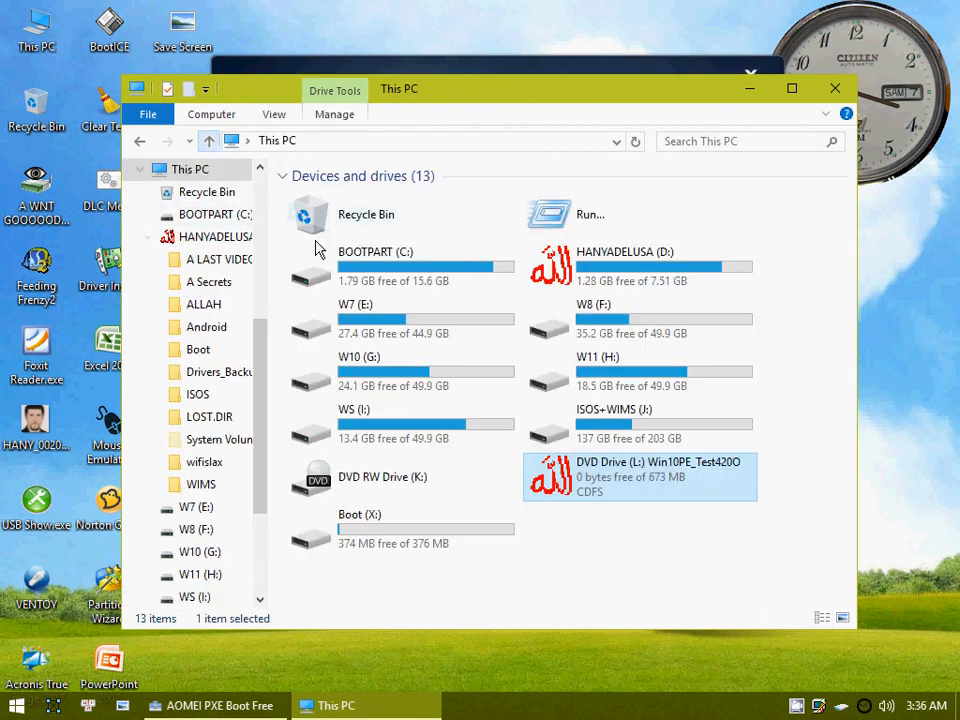
right_click(578, 489)
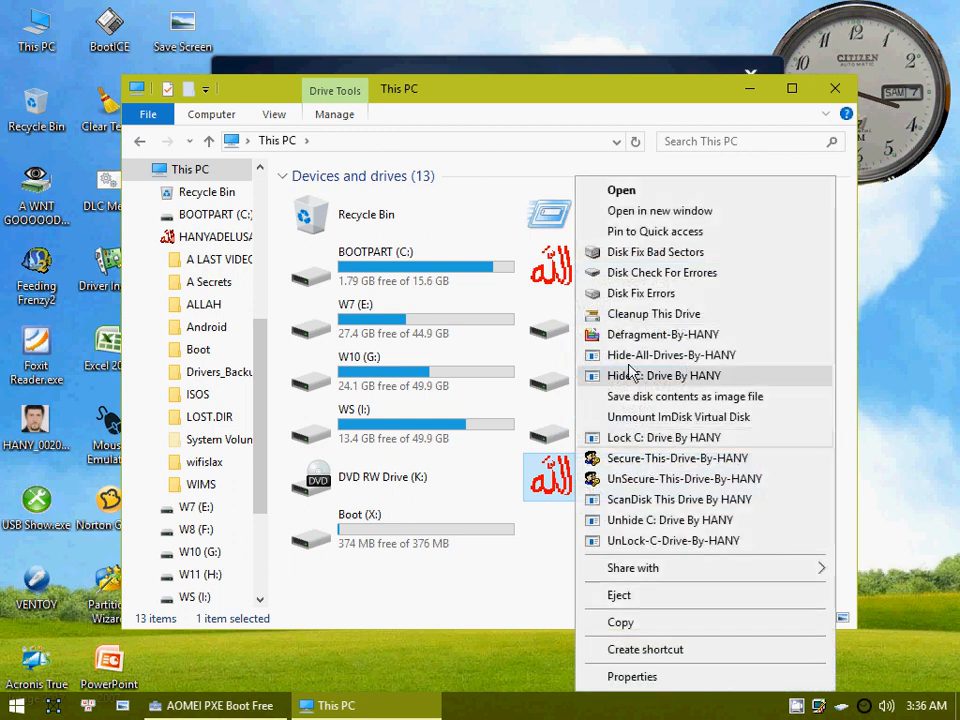
left_click(620, 595)
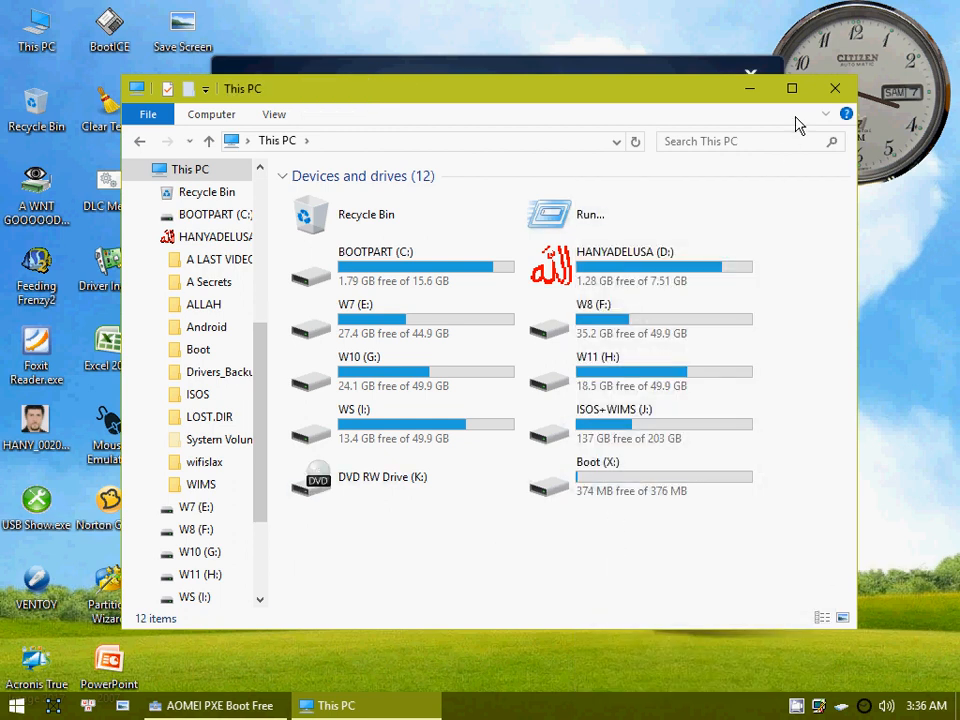
Step: Open the ISOS folder on the HANYADELUSA (D:) drive
double_click(578, 276)
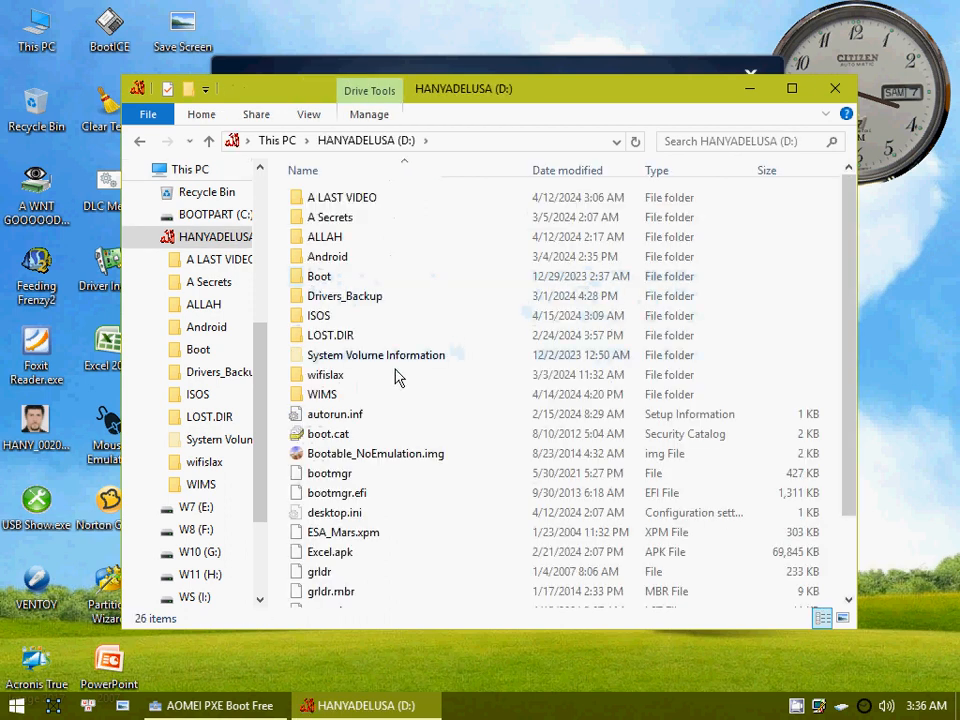
left_click(324, 320)
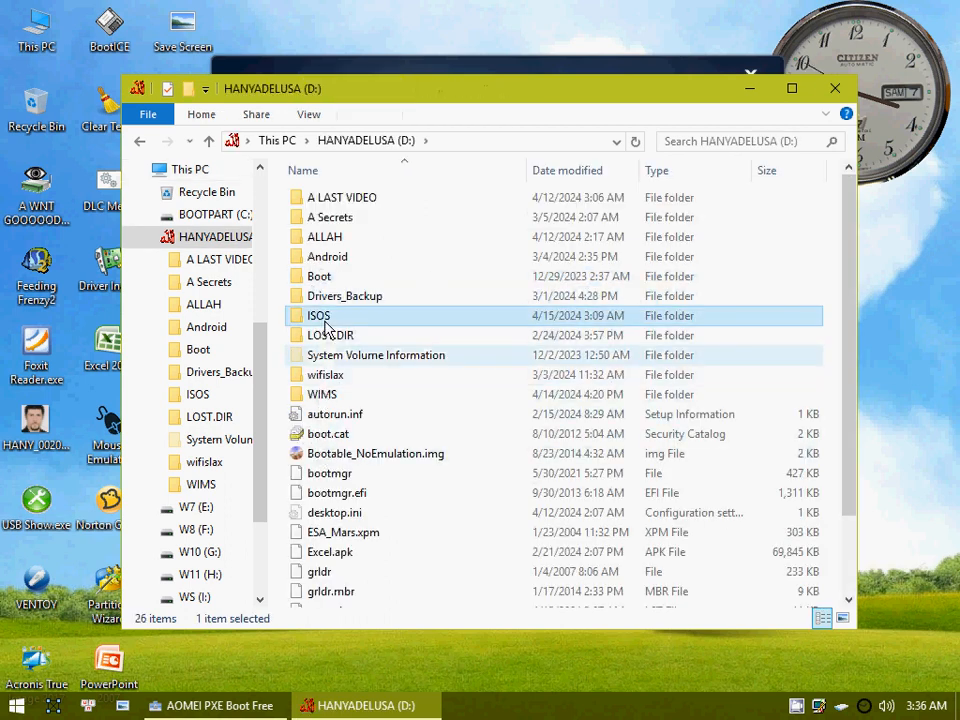
double_click(324, 320)
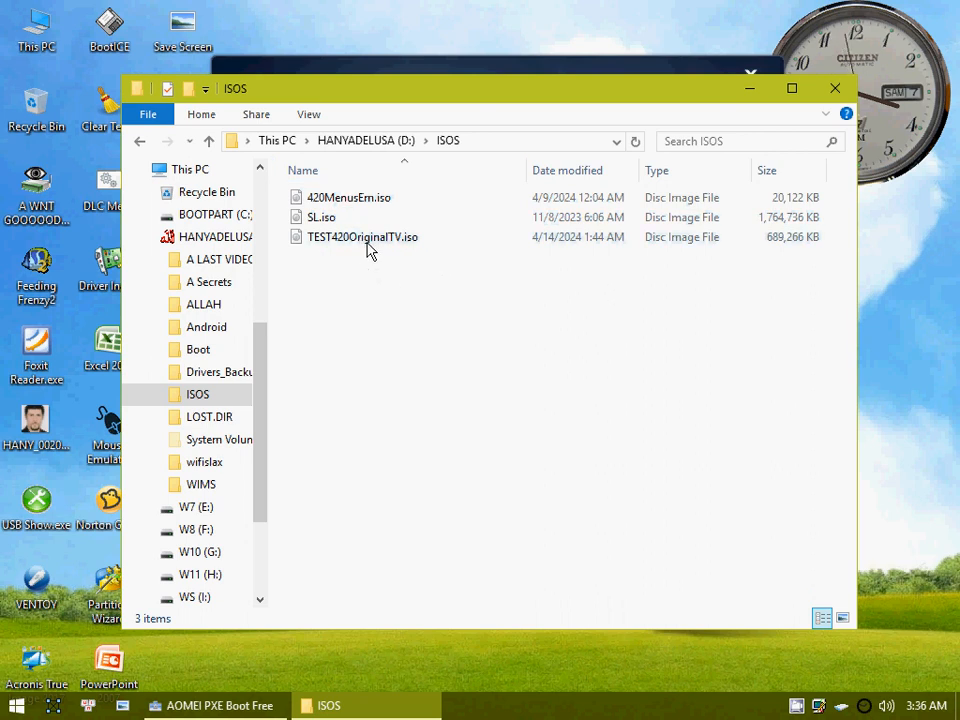
Step: Try to set UltraISO Premium as the default app for .iso files through TEST420OriginalTV.iso
right_click(365, 240)
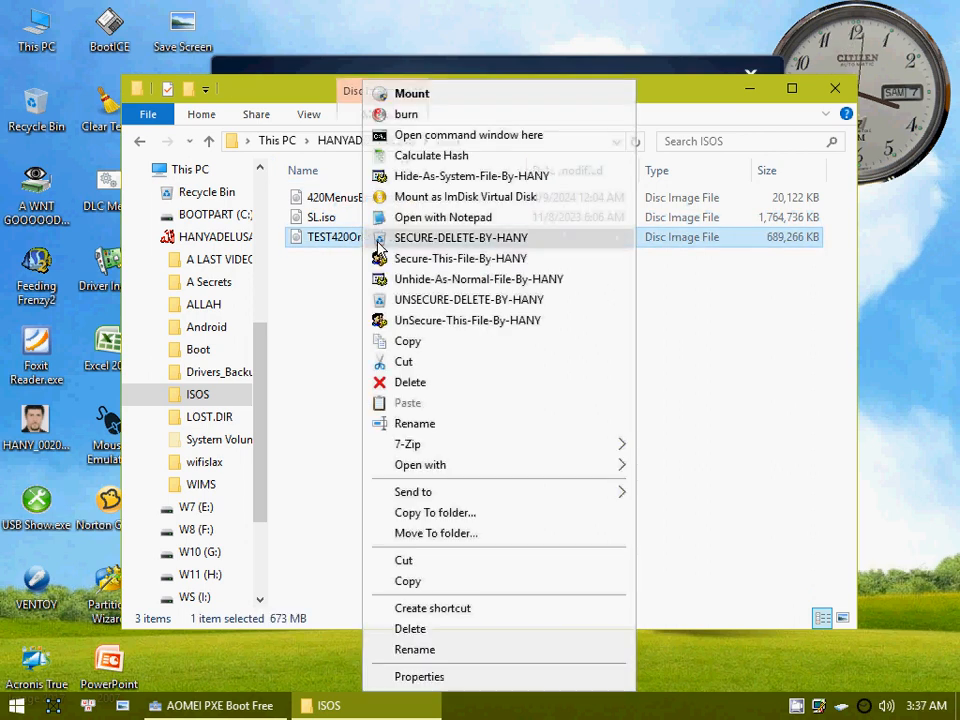
mouse_move(590, 468)
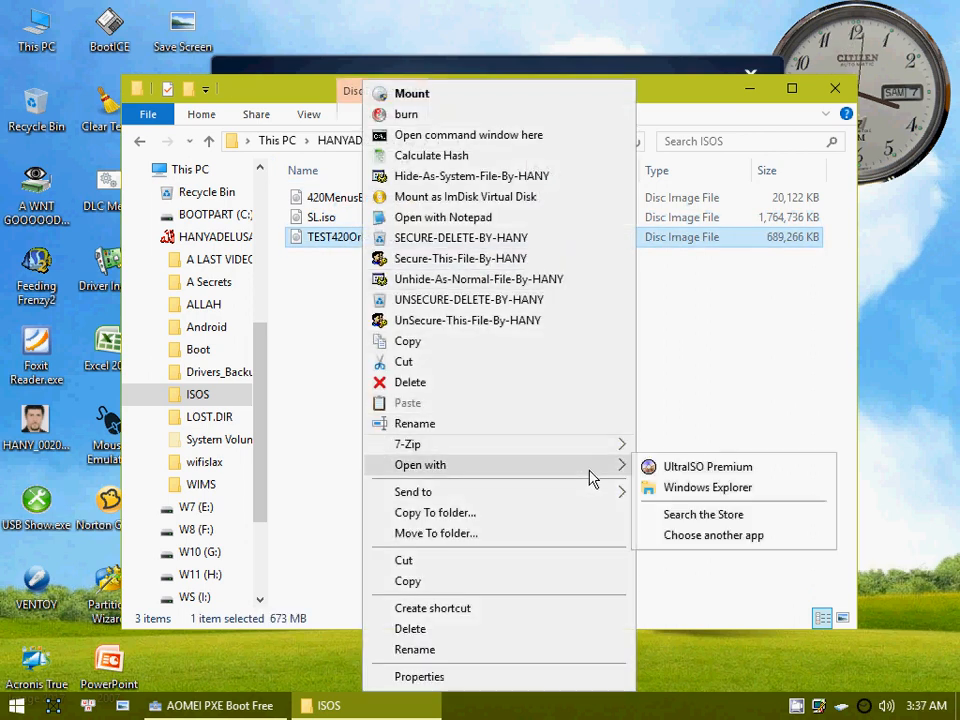
left_click(714, 536)
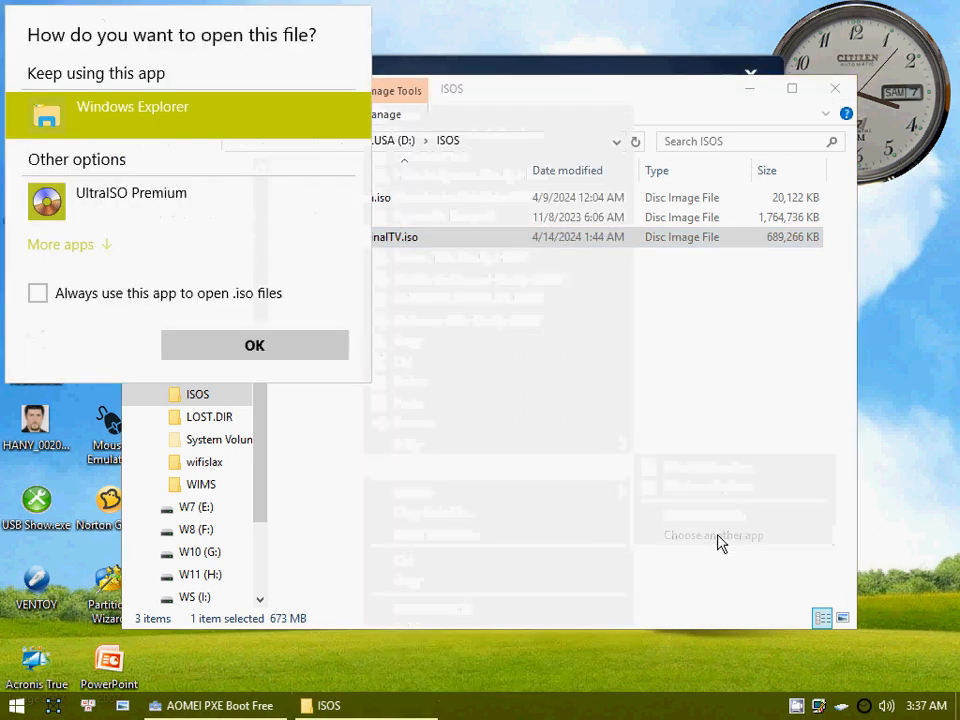
left_click(66, 200)
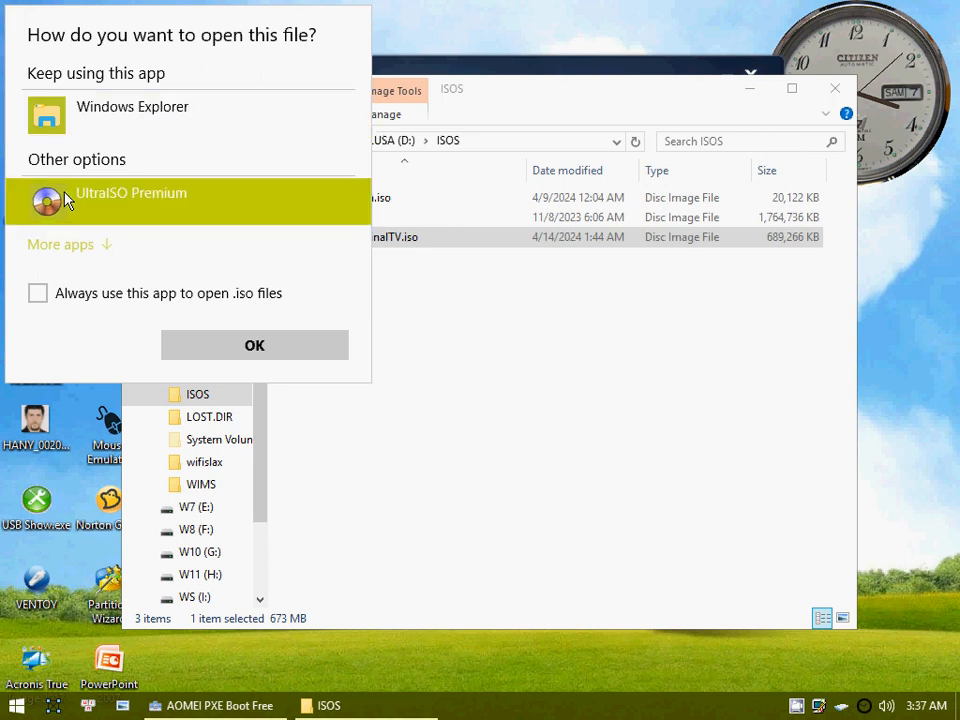
left_click(55, 295)
left_click(534, 100)
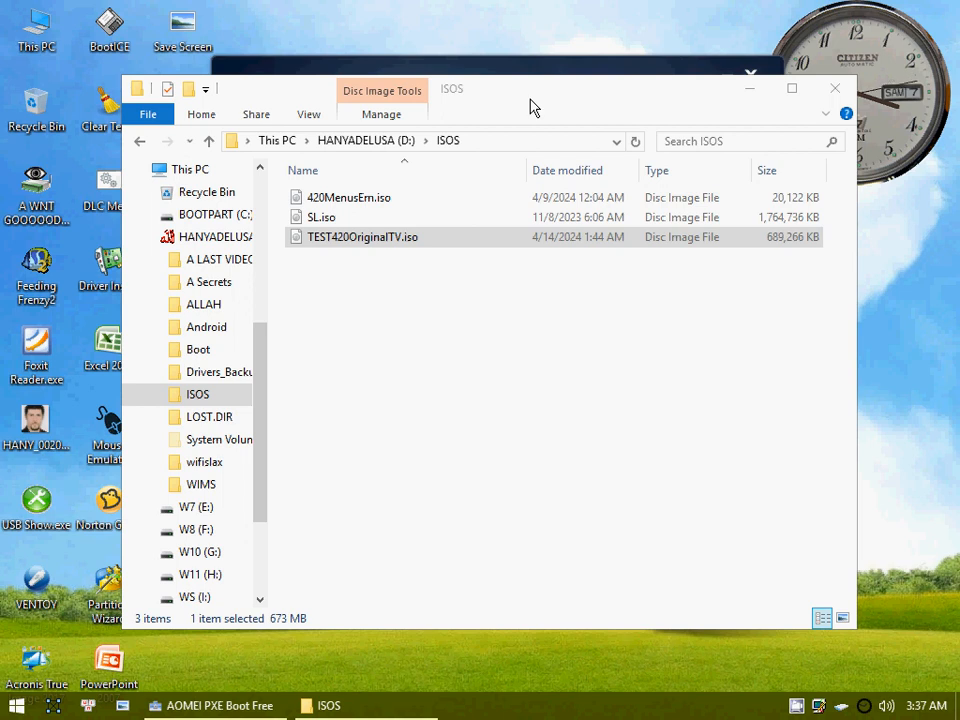
Step: Set UltraISO Premium as the app always used to open .iso files, choosing it for TEST420OriginalTV.iso
left_click_drag(534, 100, 718, 97)
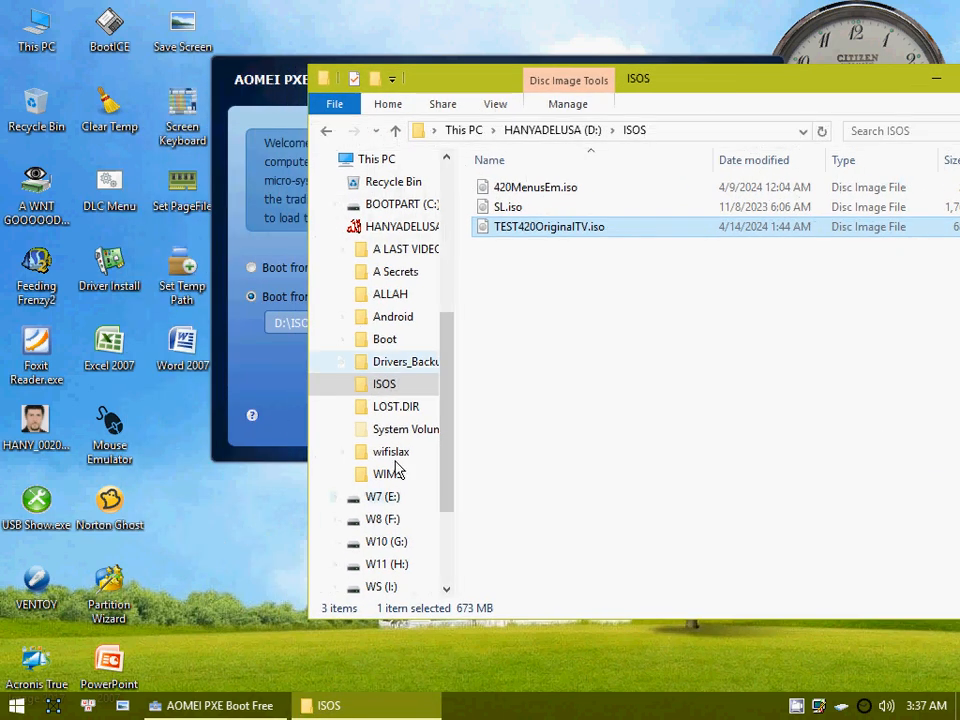
right_click(541, 229)
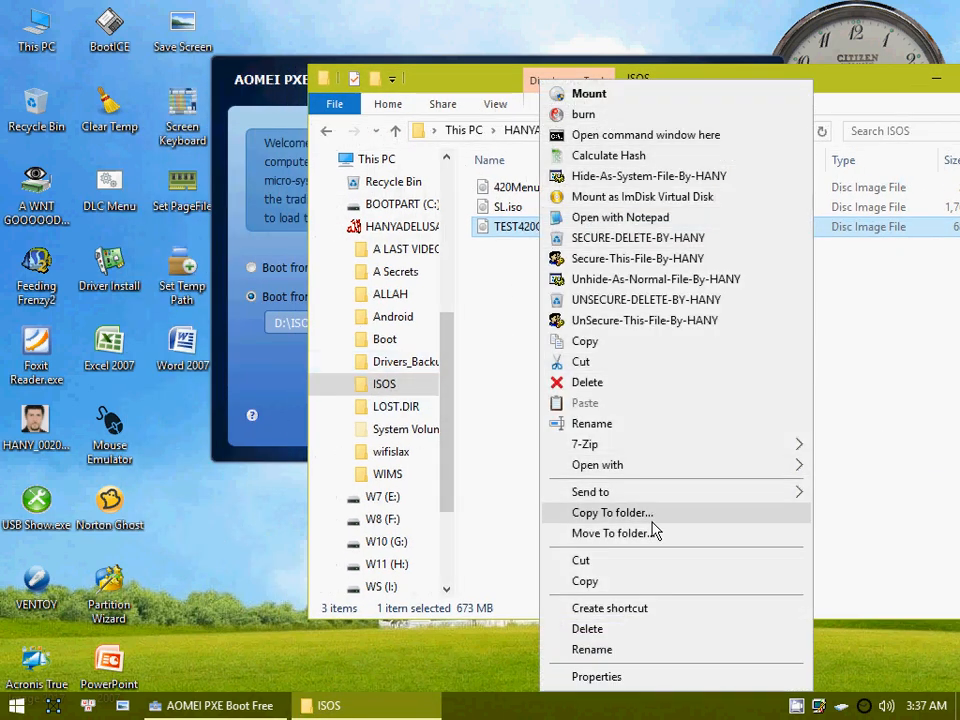
mouse_move(666, 465)
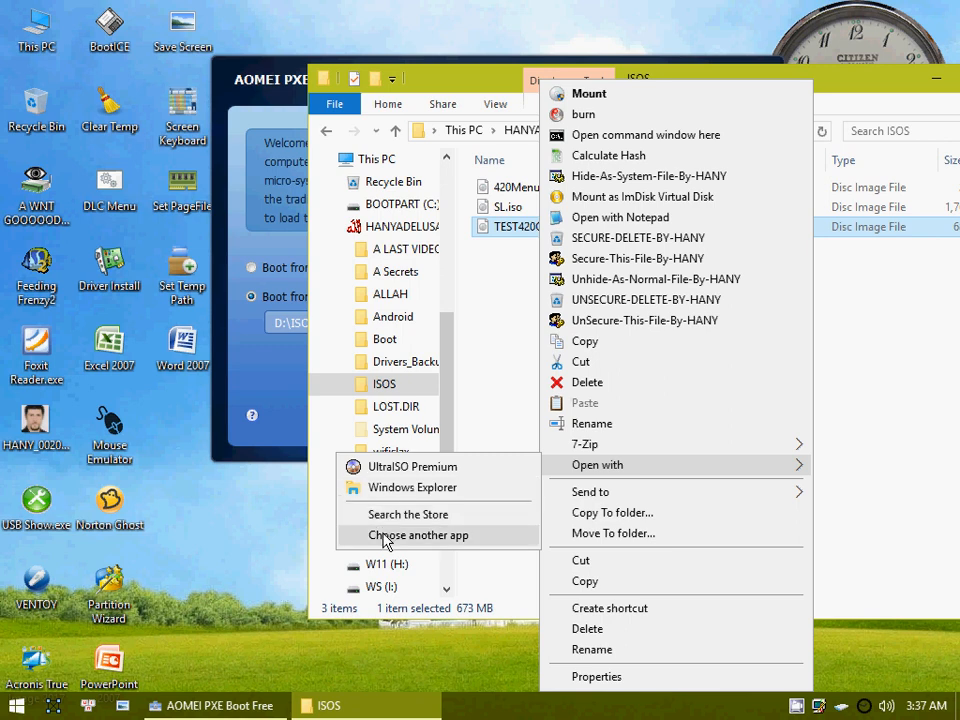
left_click(386, 537)
left_click(105, 220)
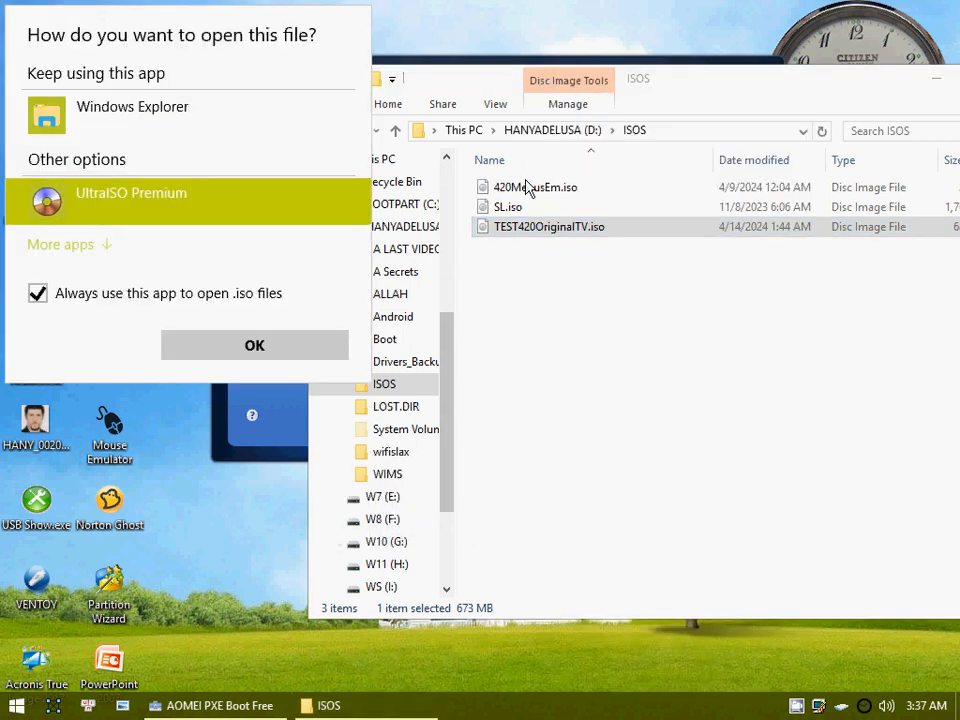
left_click(262, 350)
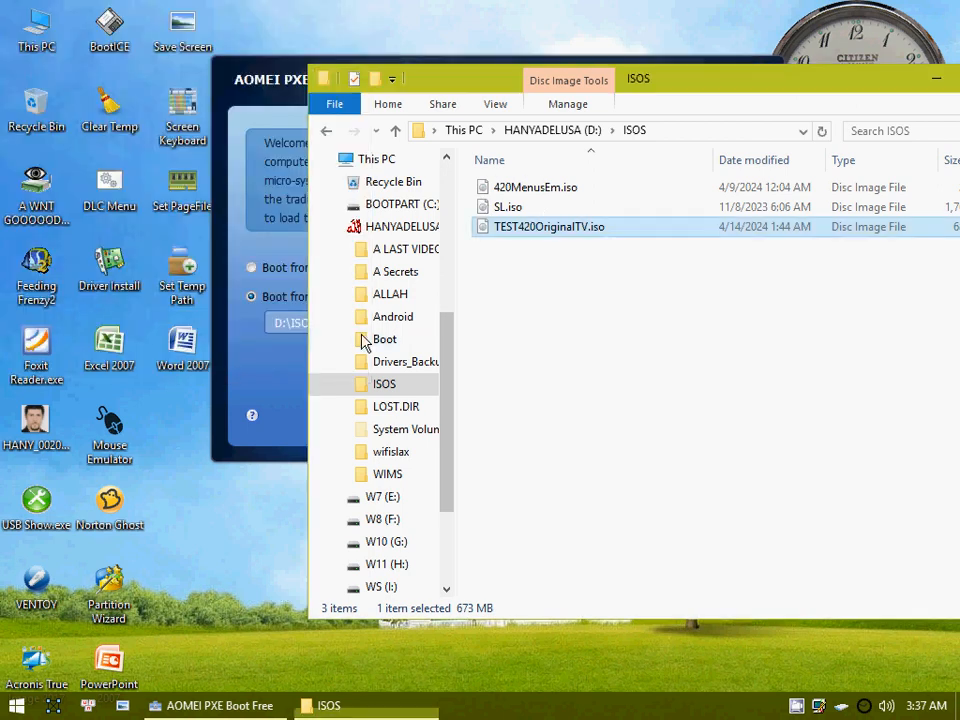
left_click(816, 92)
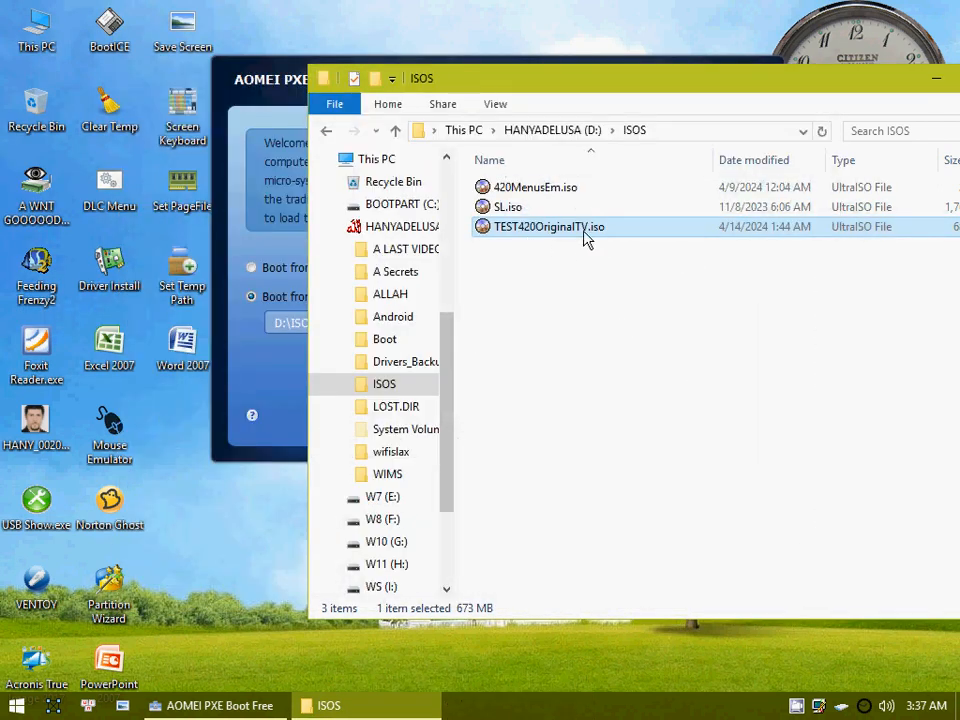
Step: Open TEST420OriginalTV.iso in UltraISO and mount it on the virtual ISO drive (L:), keeping a This PC window open alongside
double_click(518, 230)
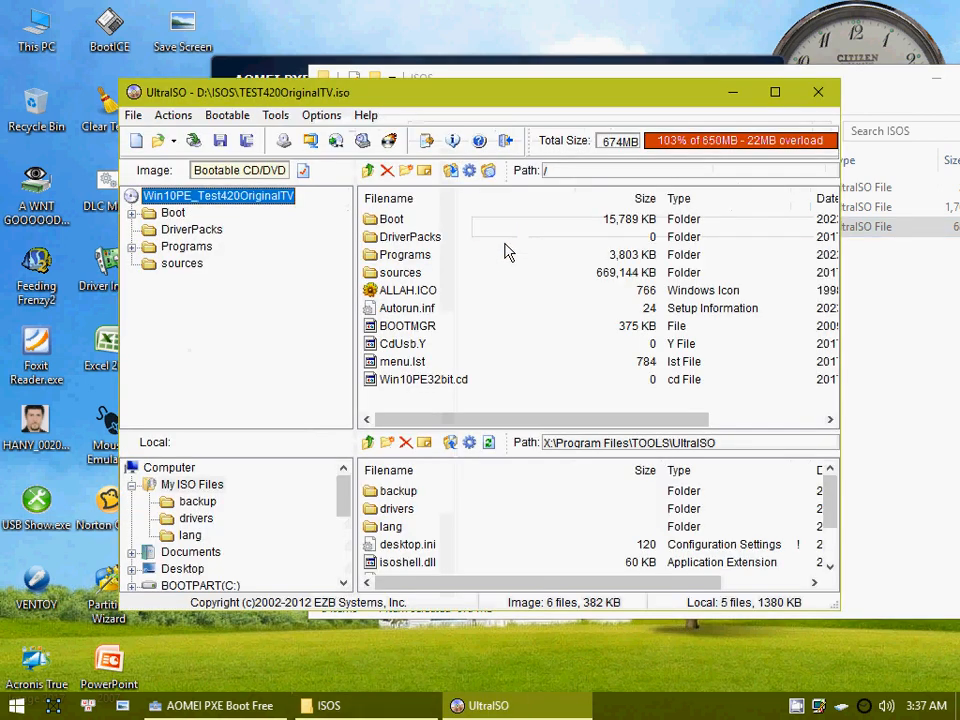
double_click(43, 10)
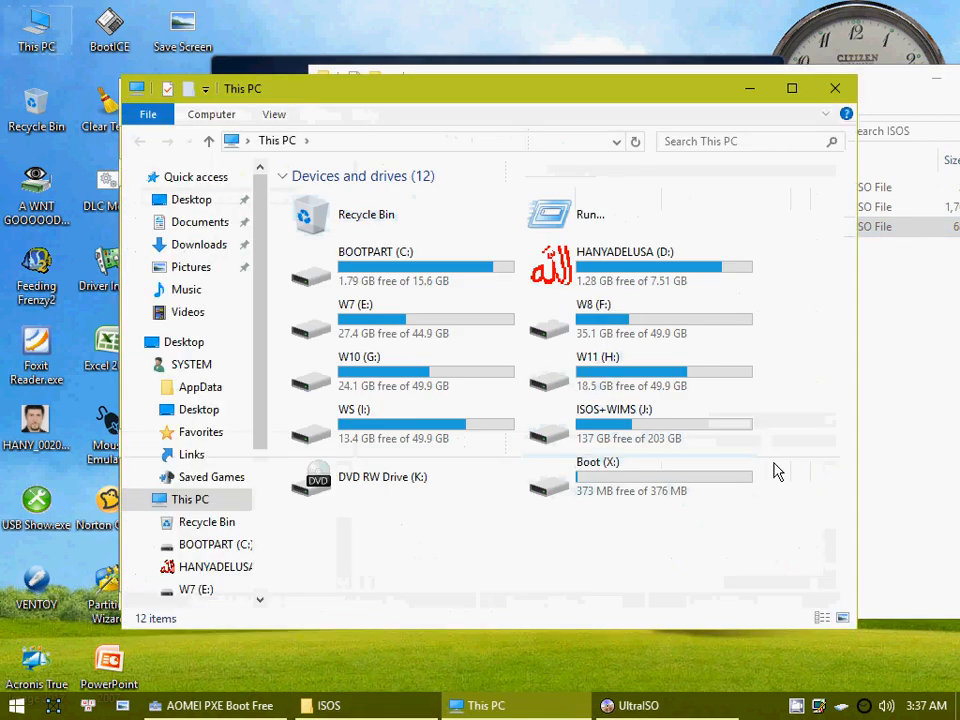
left_click_drag(452, 97, 564, 155)
left_click_drag(429, 158, 403, 378)
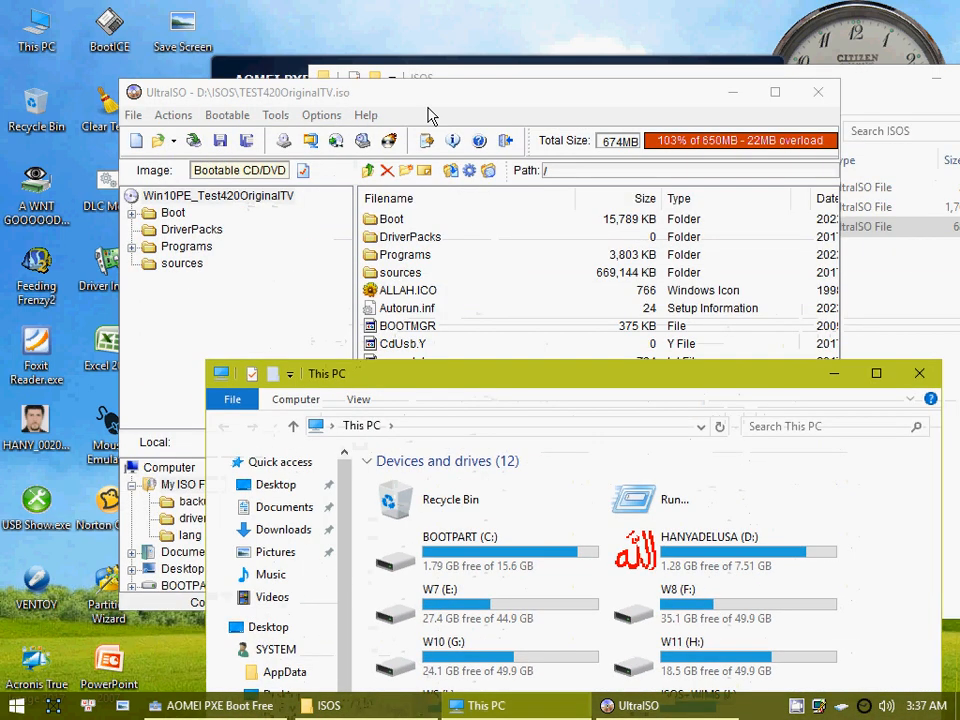
left_click_drag(422, 98, 355, 76)
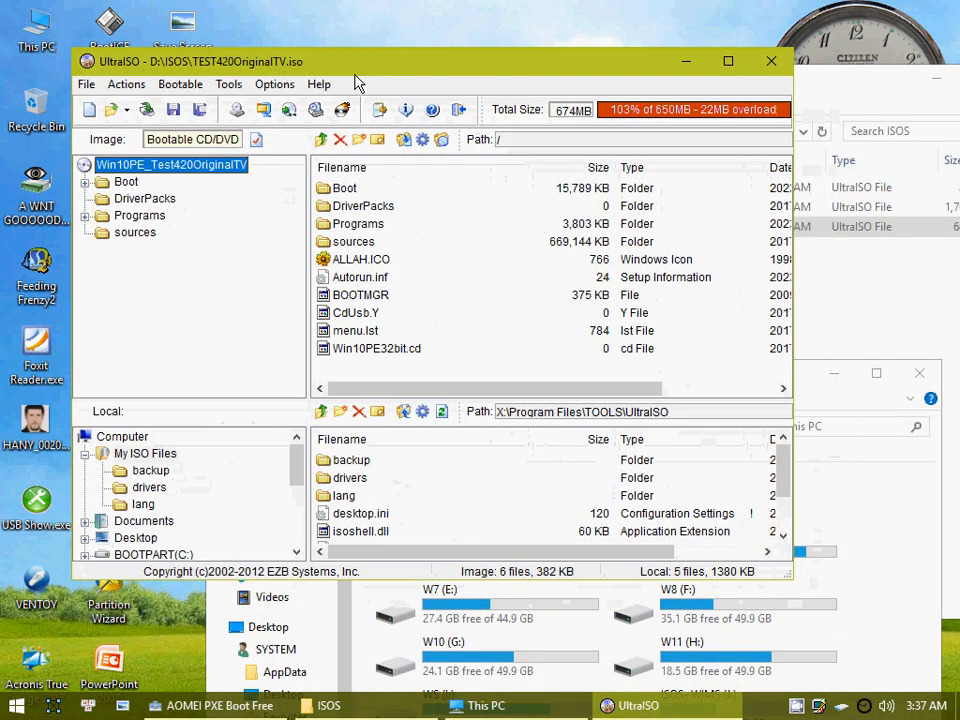
left_click(315, 110)
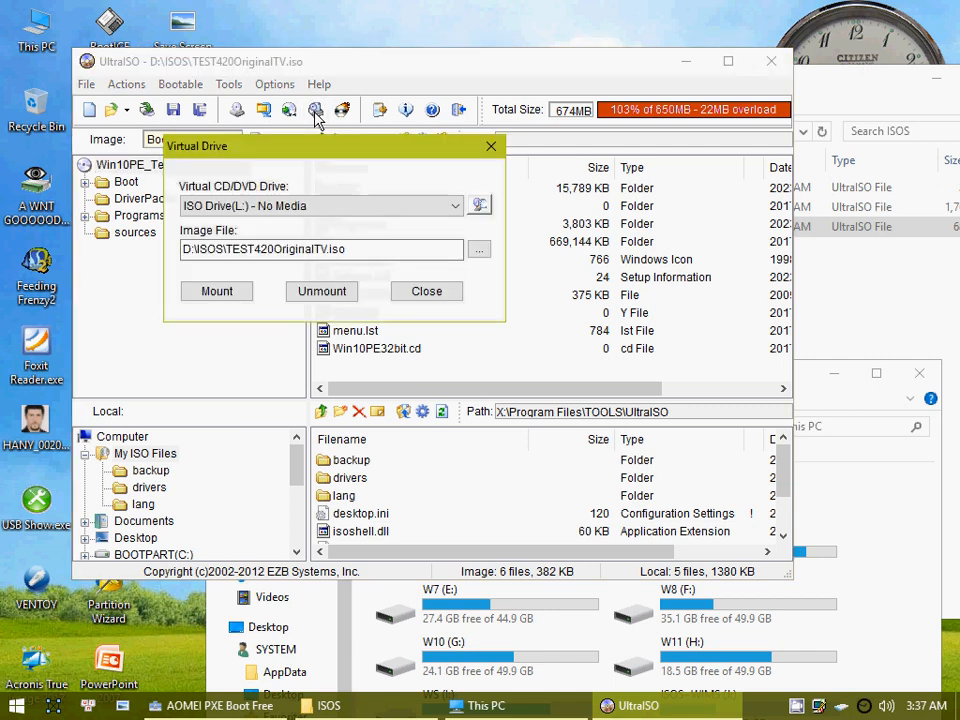
left_click(222, 293)
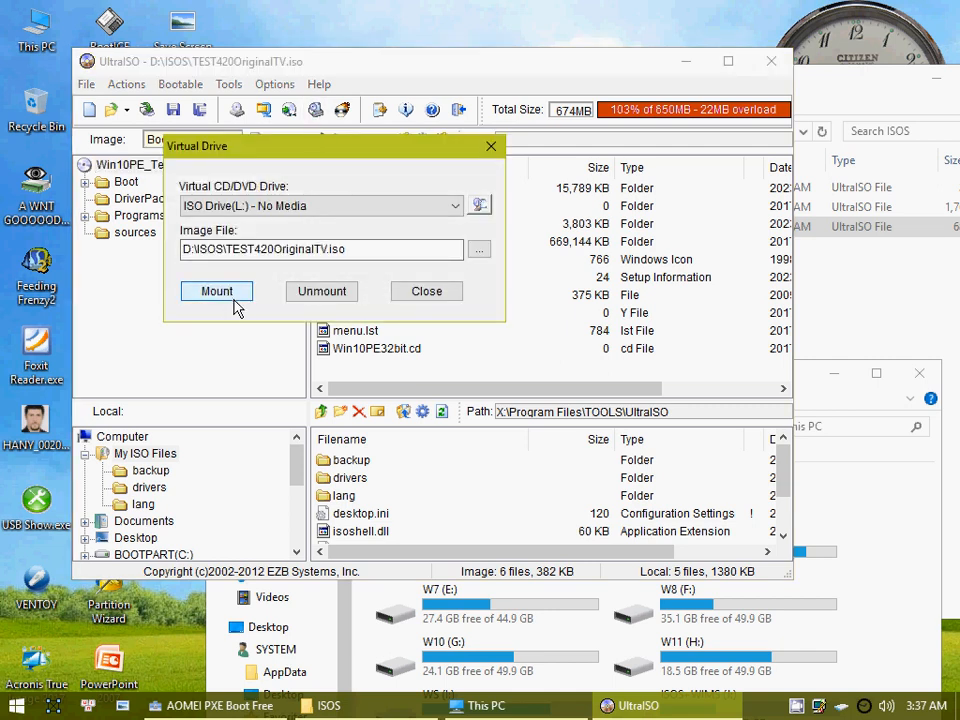
Step: Refresh This PC and select the mounted Win10PE_Test420O CD drive (L:)
left_click(825, 456)
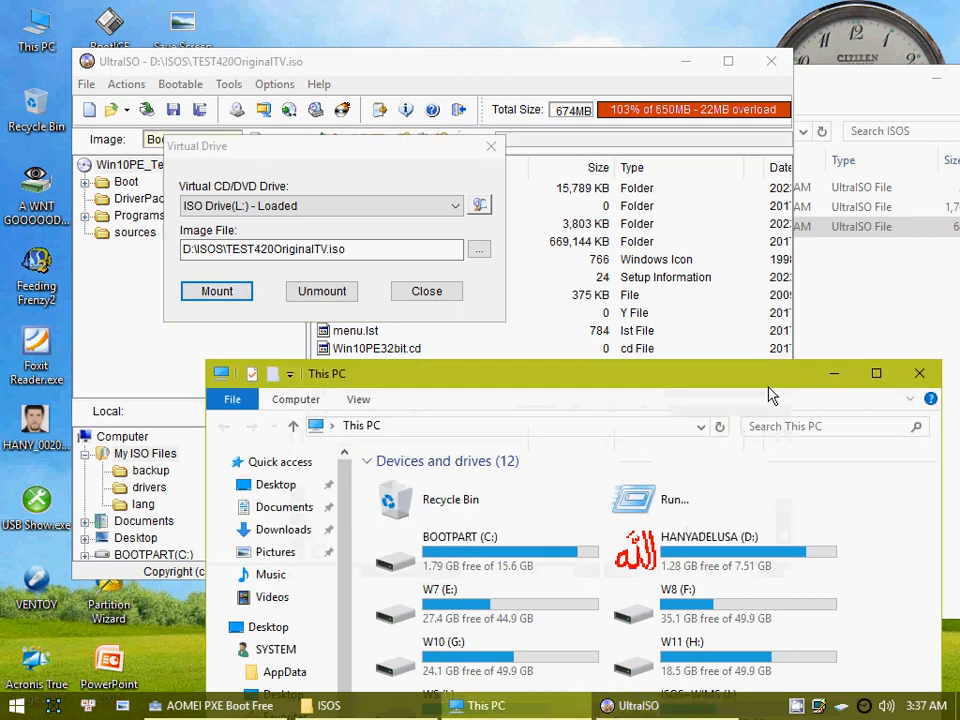
left_click_drag(770, 395, 774, 71)
right_click(671, 528)
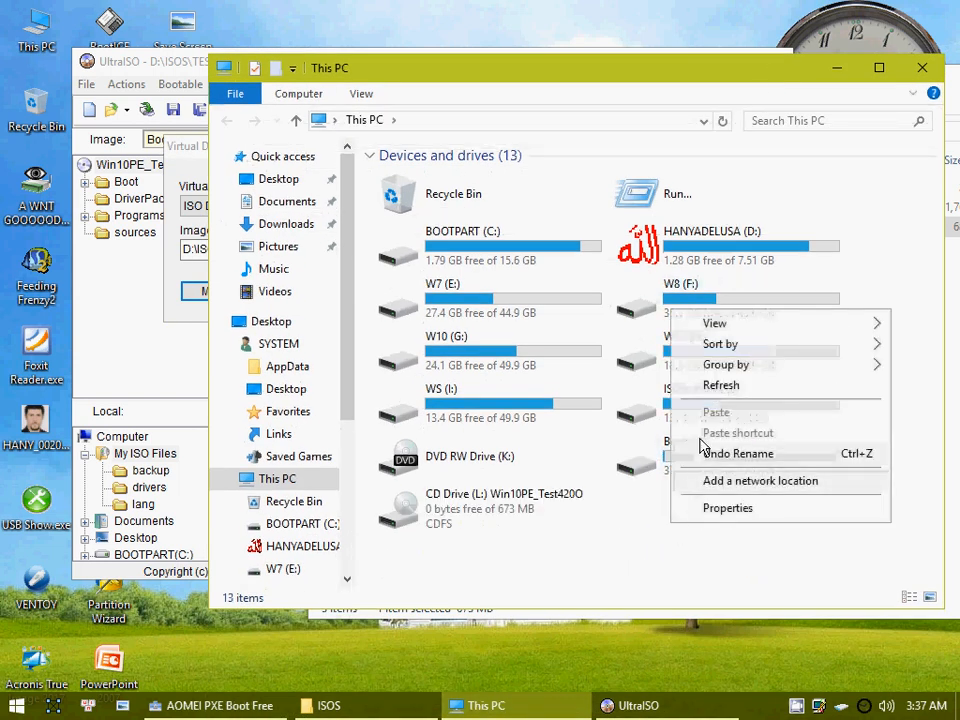
left_click(722, 388)
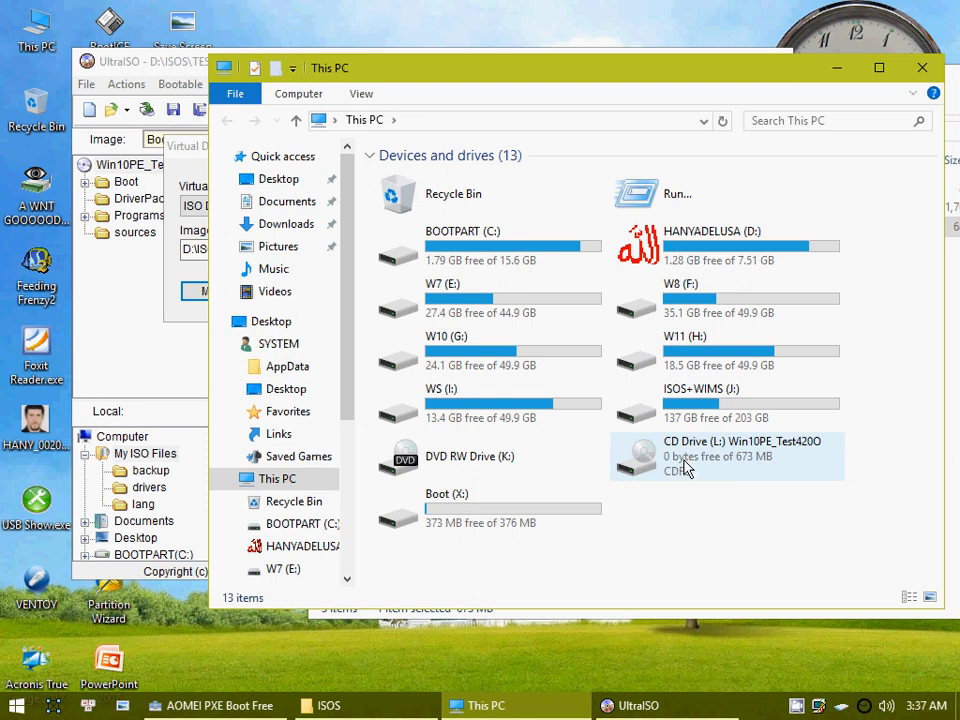
left_click(690, 467)
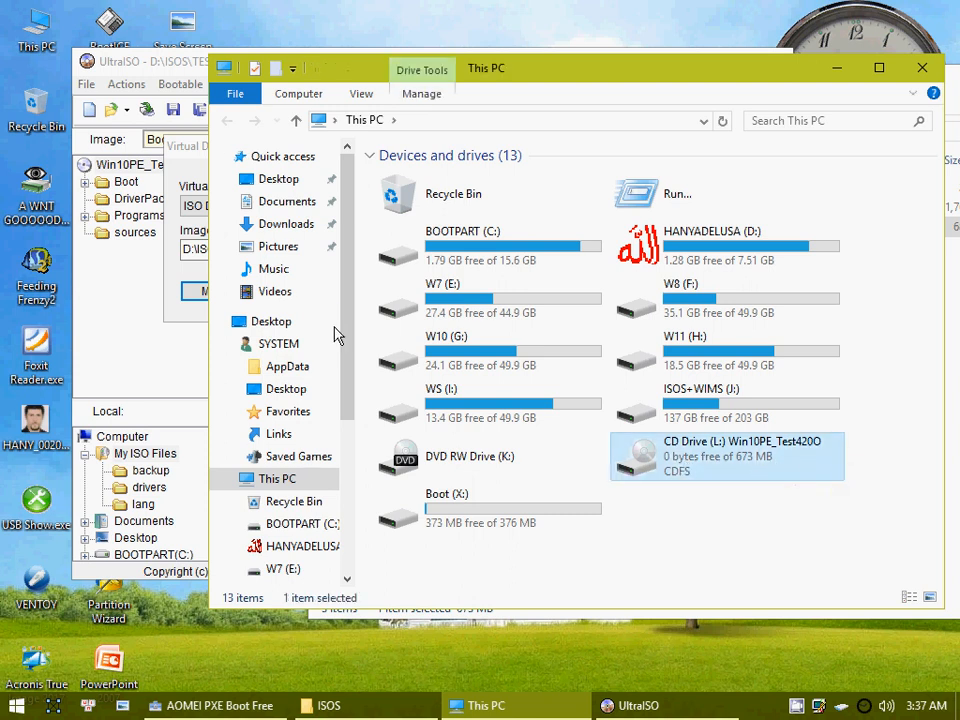
Step: Close the Virtual Drive dialog and UltraISO
left_click(189, 145)
left_click(491, 148)
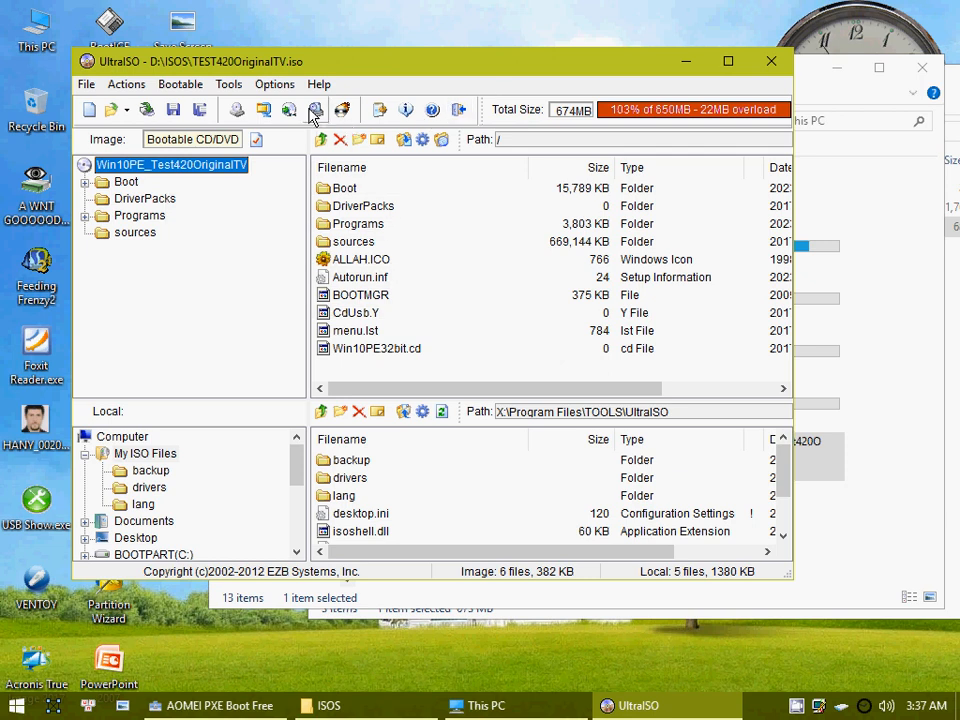
left_click(780, 64)
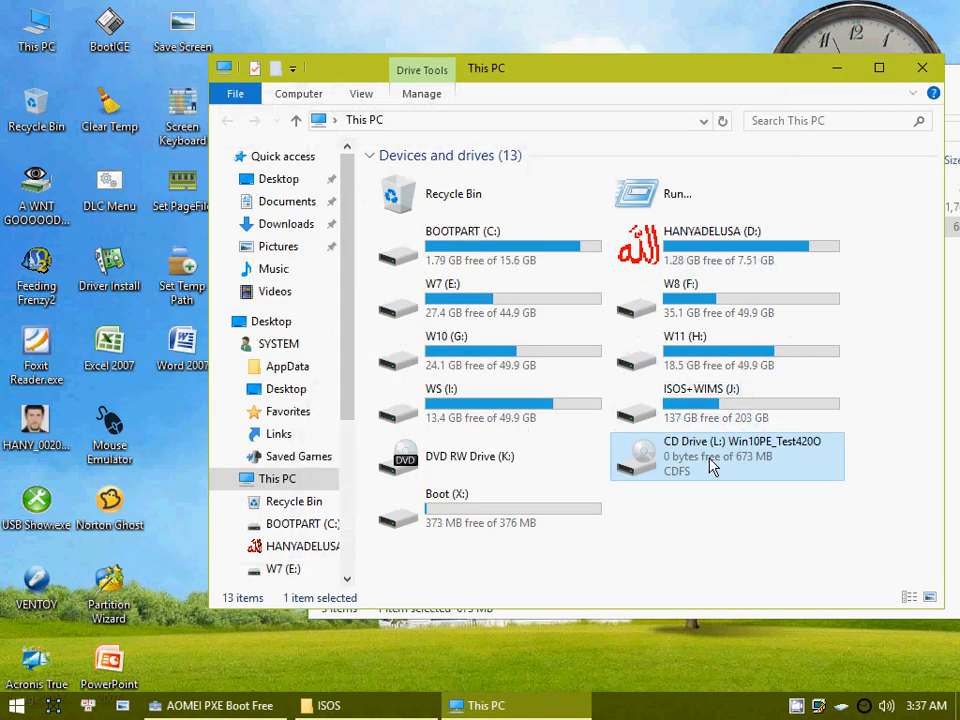
Step: Look inside the sources folder of CD drive L: for its boot image, and close both Explorer windows
right_click(740, 465)
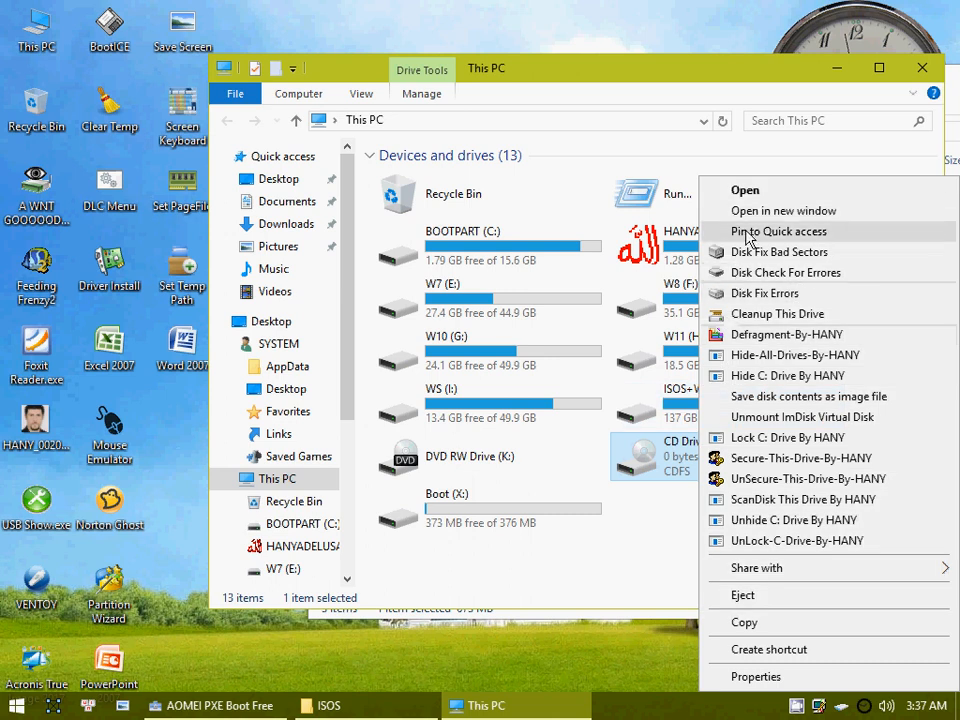
left_click(746, 192)
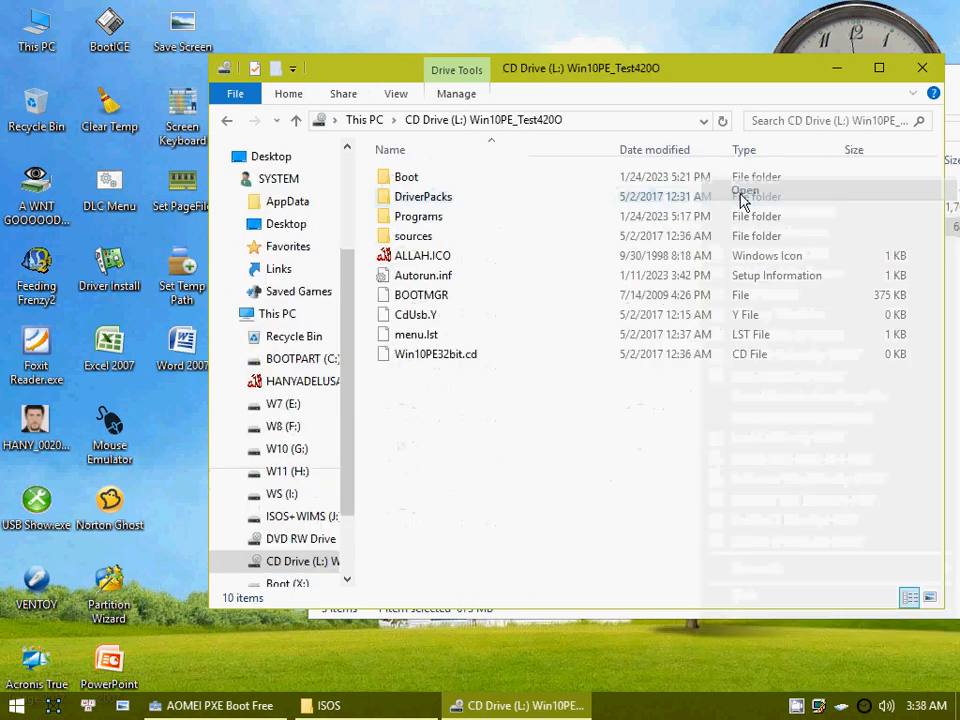
left_click(427, 242)
double_click(427, 242)
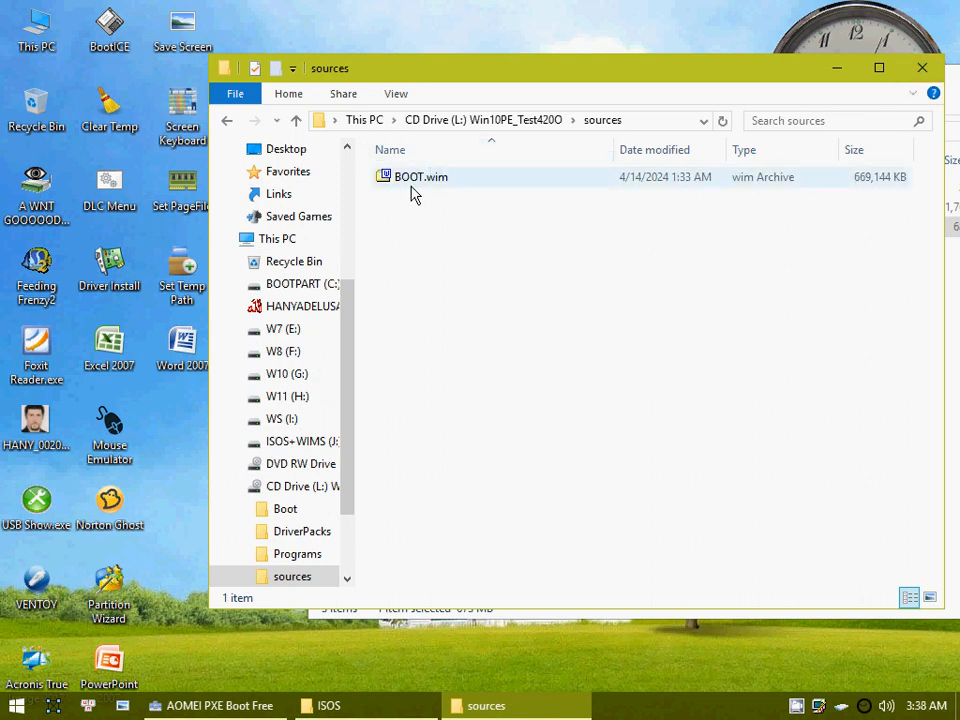
left_click(921, 69)
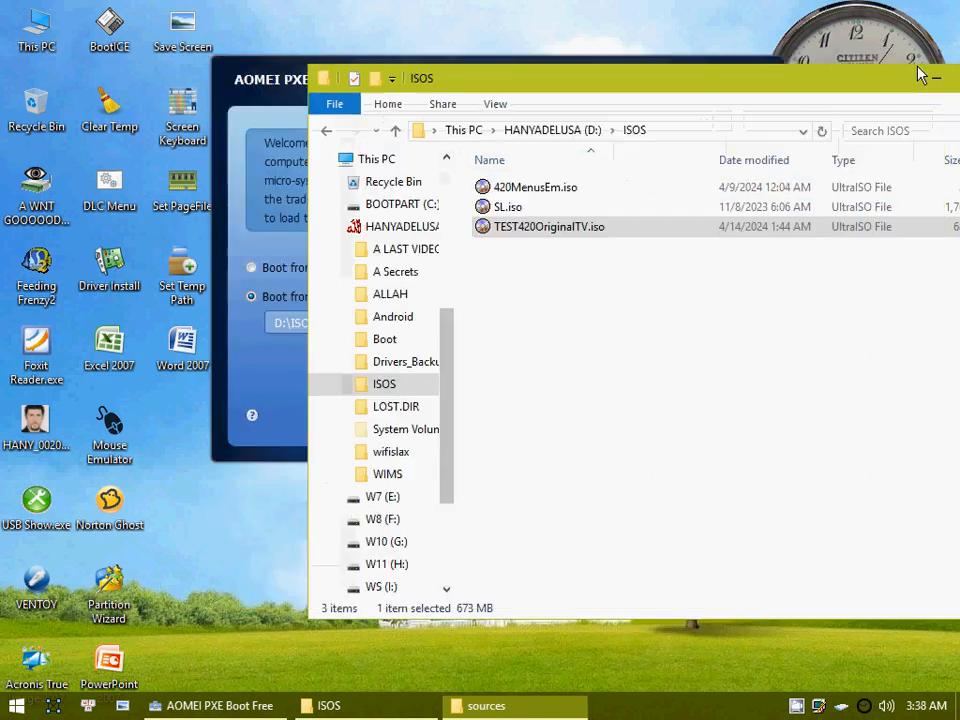
left_click_drag(754, 99, 452, 180)
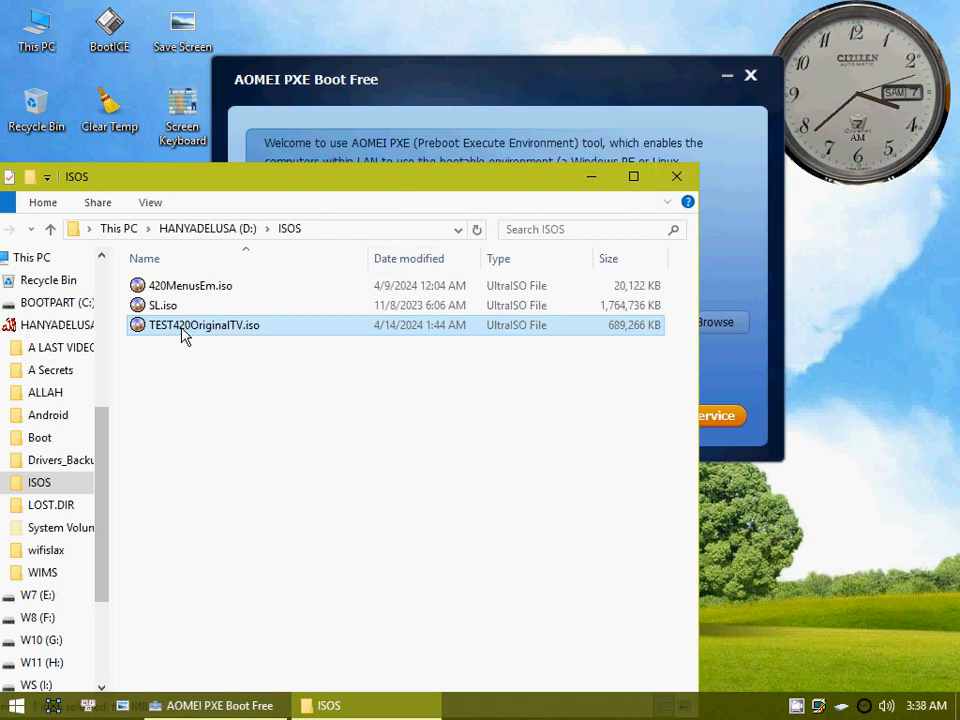
left_click(688, 183)
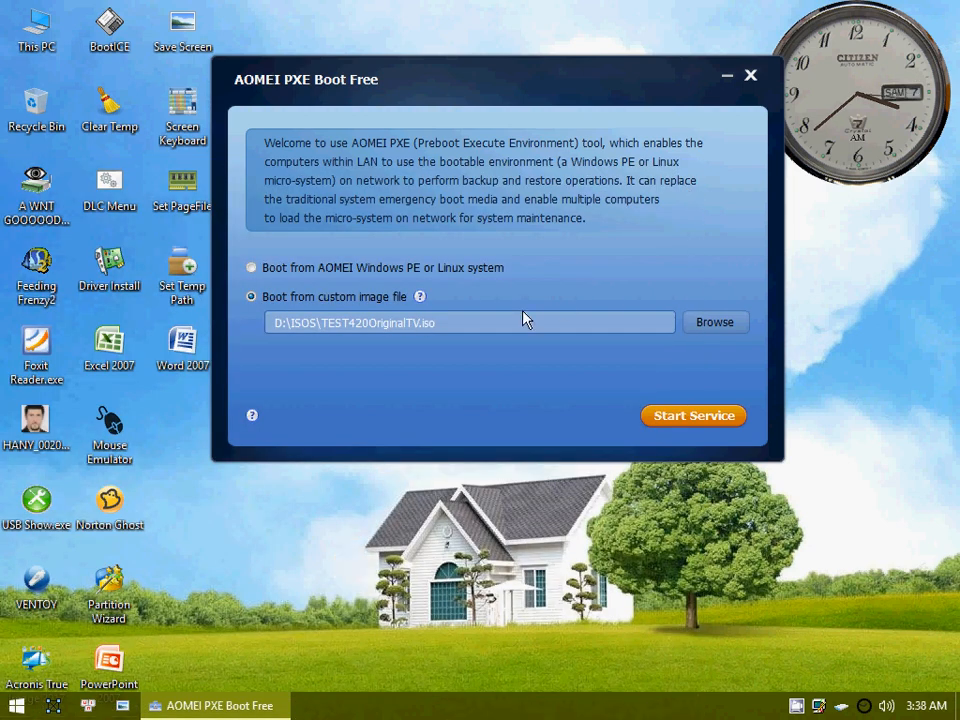
Step: Replace the custom boot image in AOMEI PXE Boot with BOOT.wim from the sources folder of CD drive L:
left_click(716, 327)
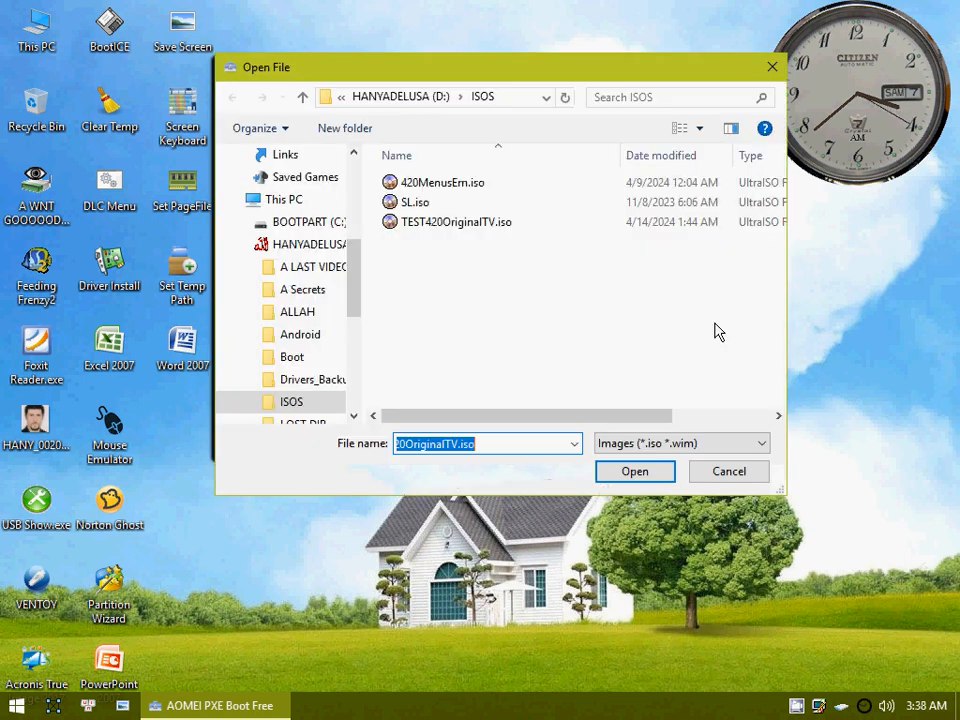
left_click_drag(356, 285, 356, 407)
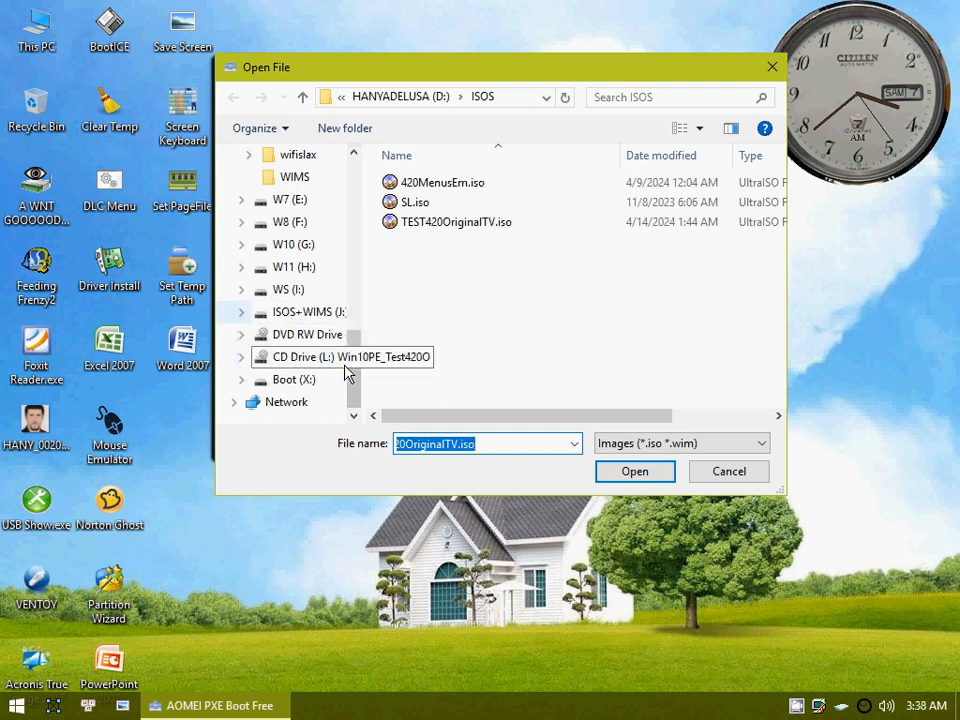
left_click(355, 364)
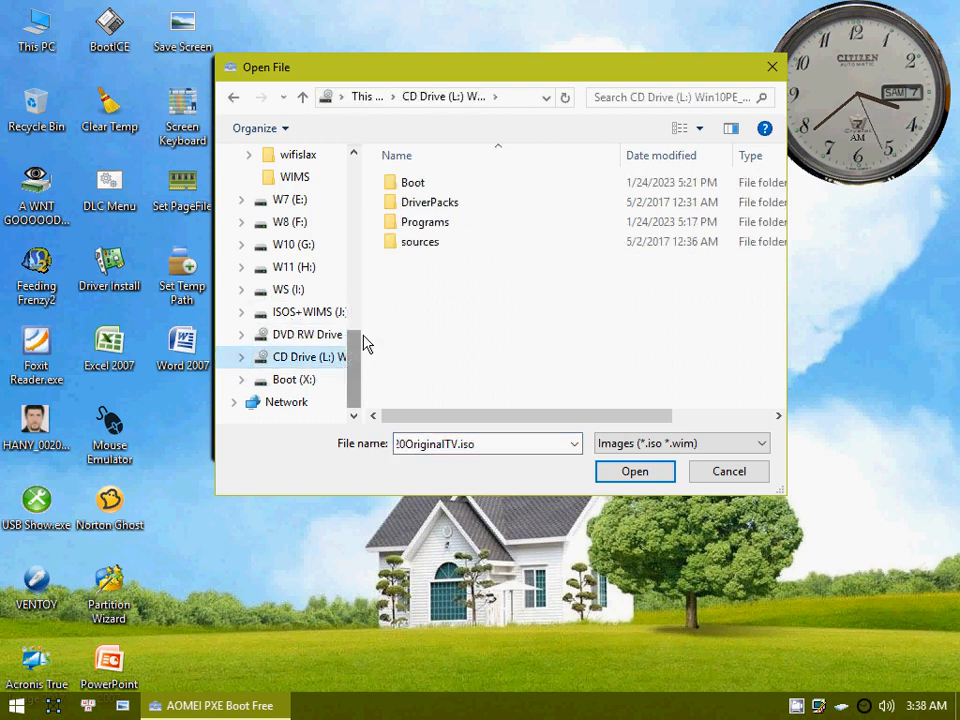
left_click_drag(369, 343, 493, 349)
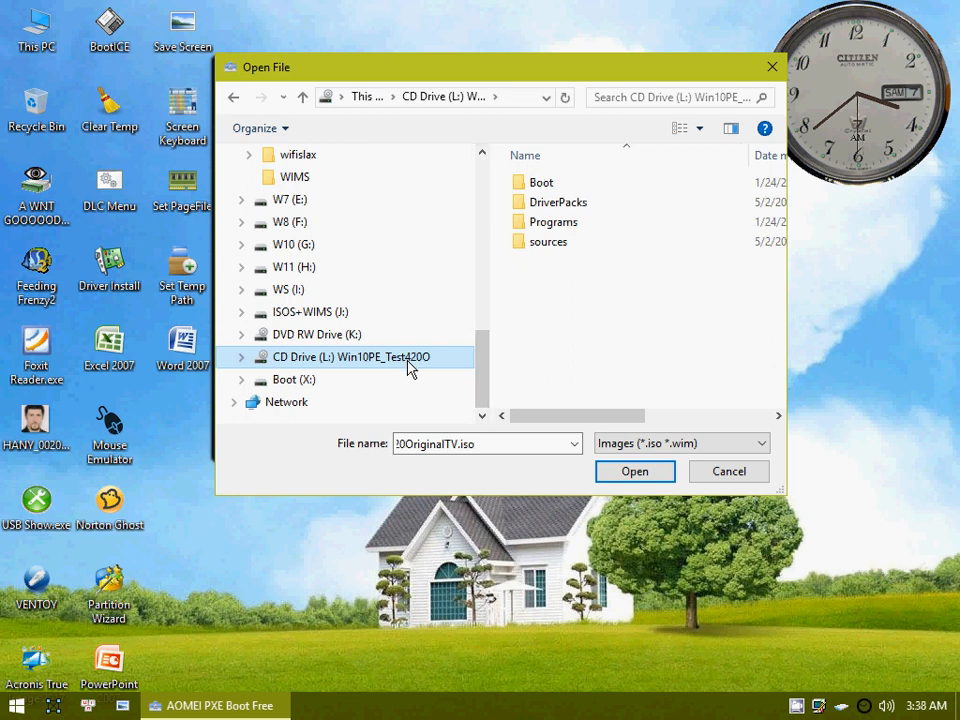
double_click(372, 370)
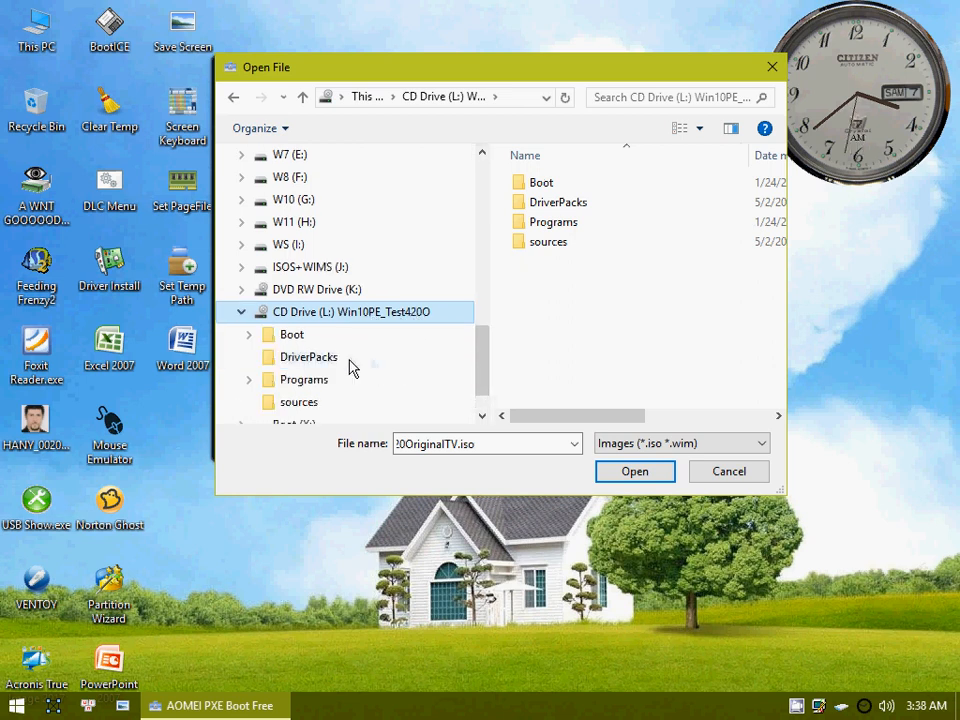
left_click(301, 404)
left_click(556, 186)
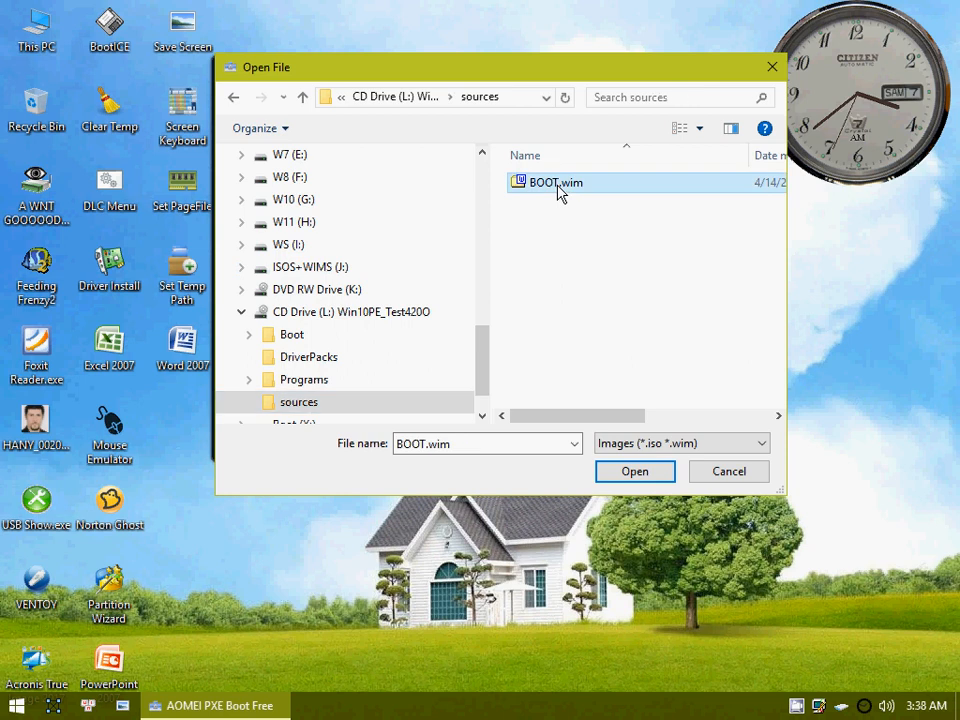
left_click(637, 472)
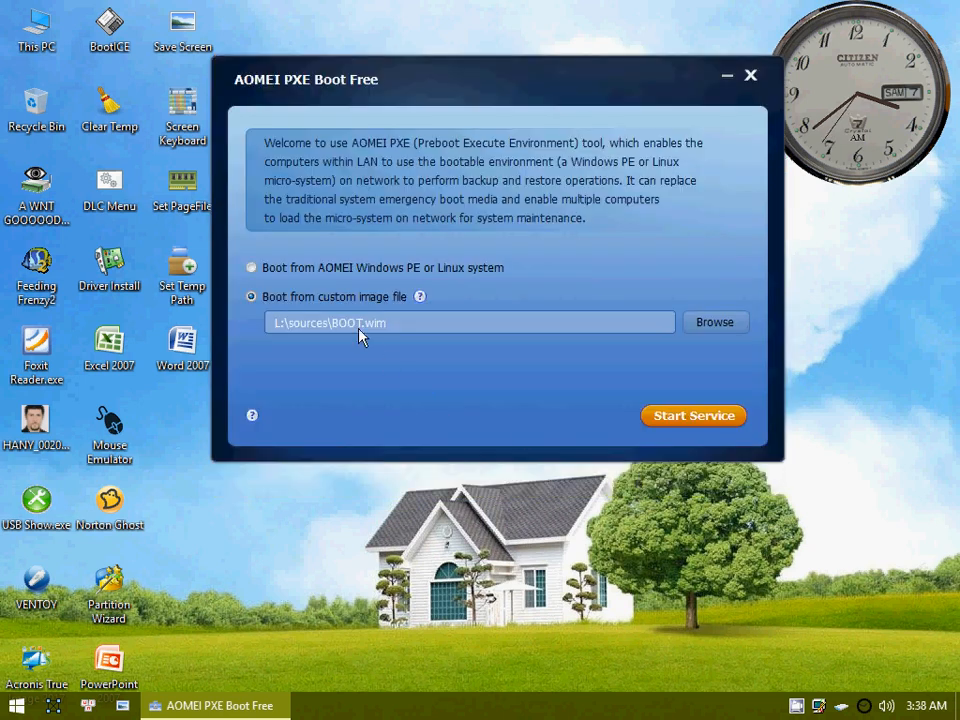
Step: Start the PXE boot service with the BOOT.wim image and dismiss the administrator account notice
left_click(700, 418)
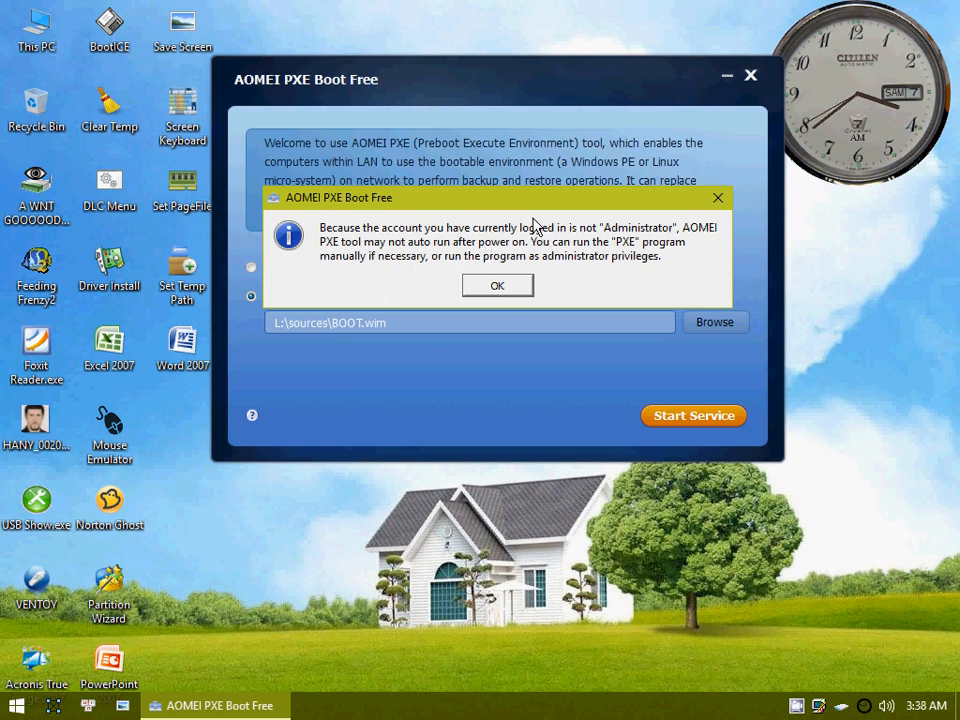
left_click_drag(538, 208, 524, 211)
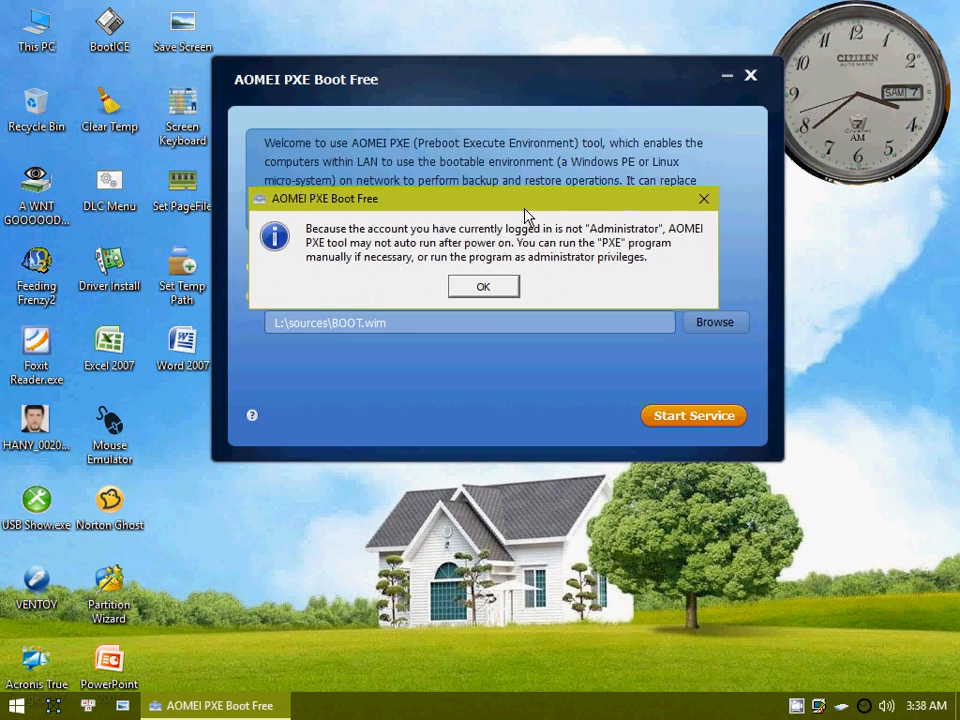
left_click(481, 289)
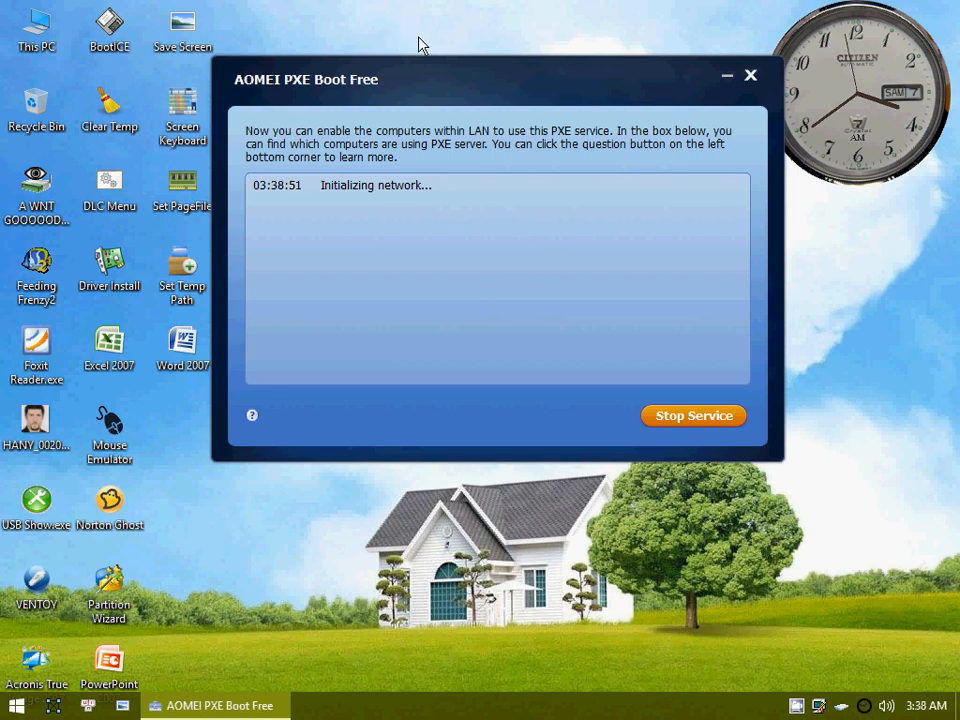
left_click_drag(424, 92, 418, 97)
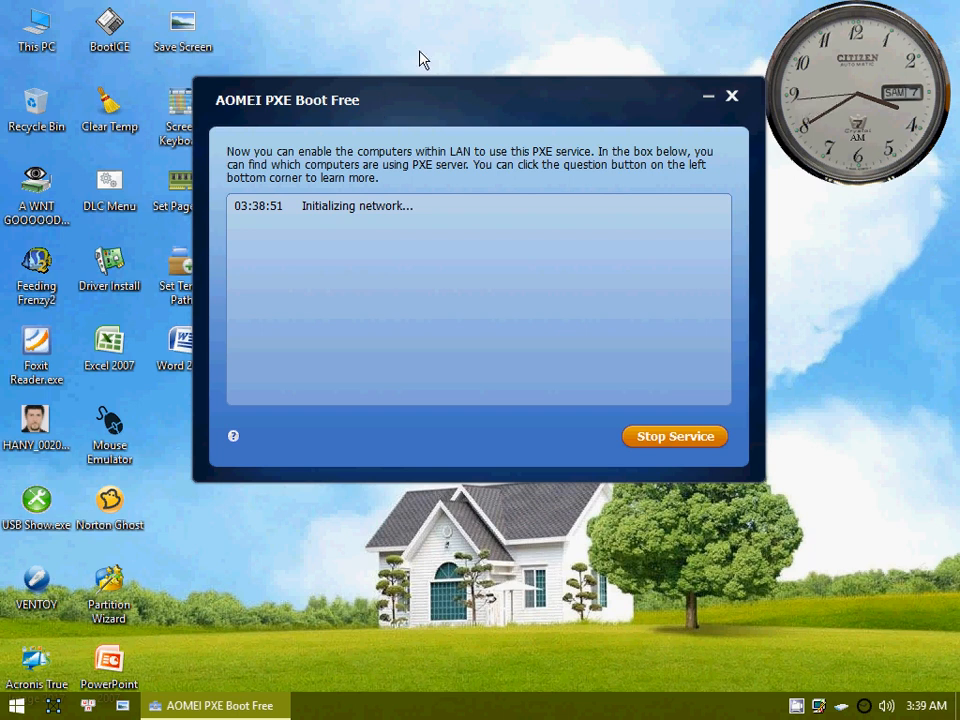
left_click_drag(454, 92, 493, 127)
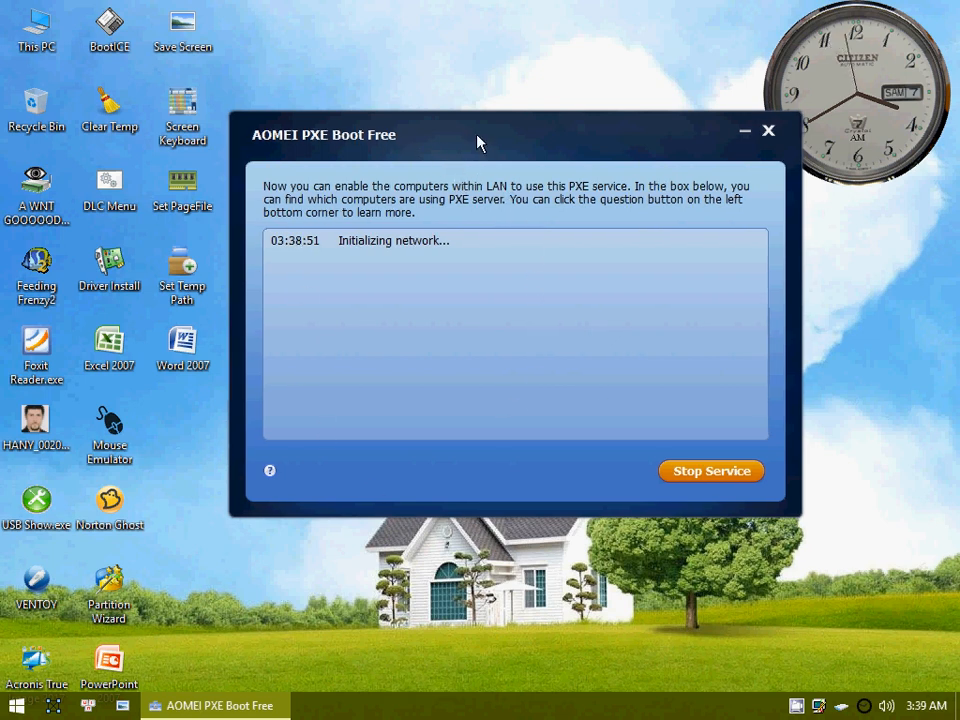
mouse_move(478, 144)
left_mouse_down()
mouse_move(474, 160)
mouse_move(493, 152)
mouse_move(486, 118)
mouse_move(484, 164)
left_mouse_up()
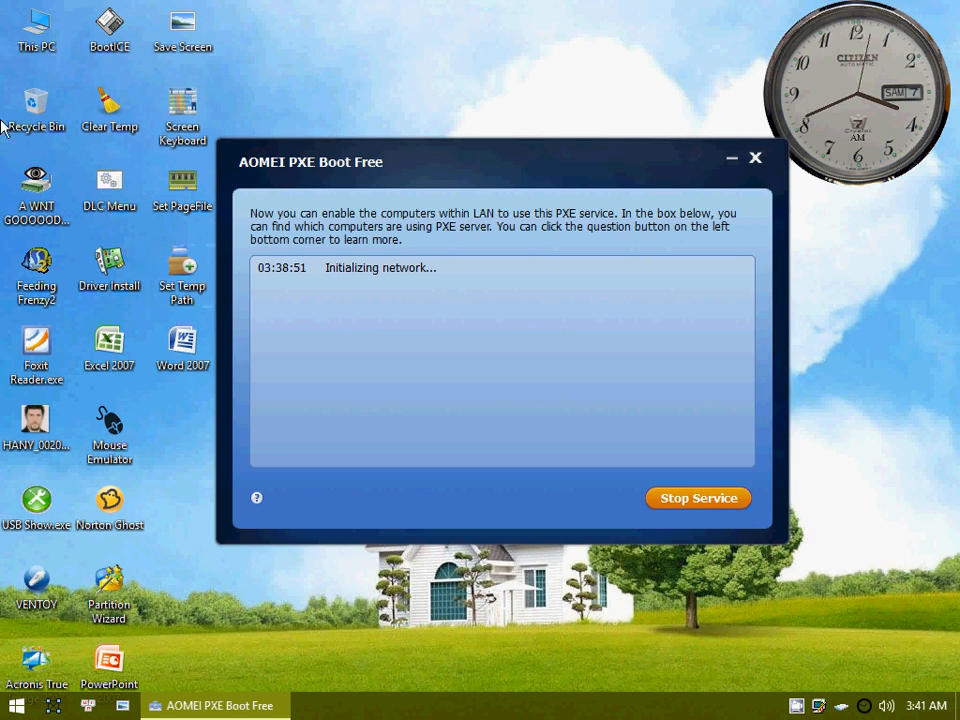
Step: Open drive W11 (H:), sort its contents by type and look through the files
double_click(50, 24)
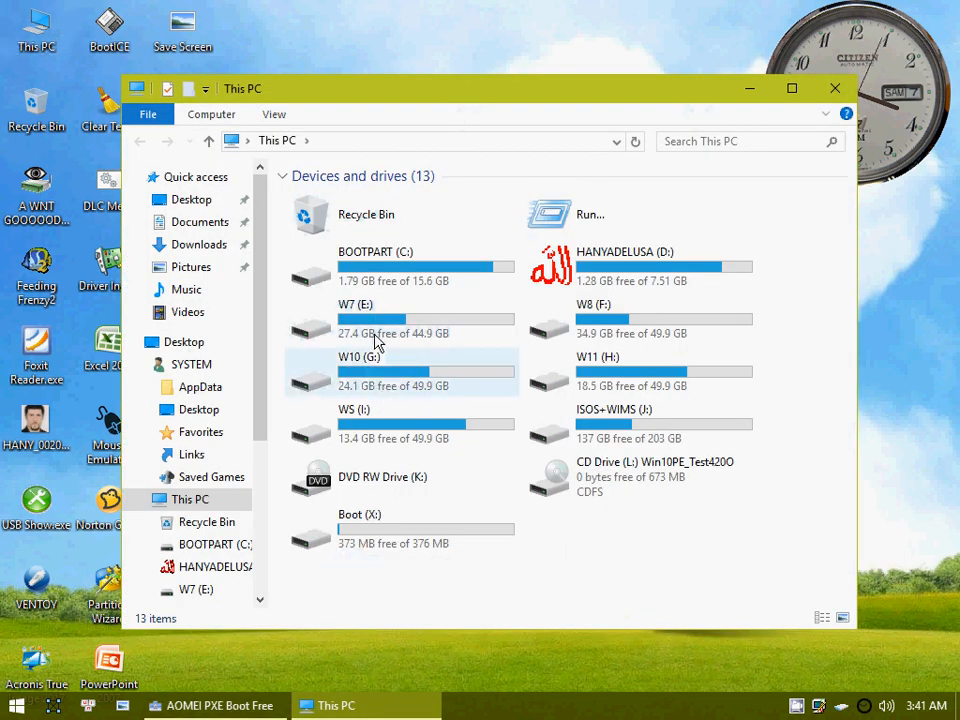
left_click(603, 376)
double_click(603, 376)
scroll(450, 435, "down", 15)
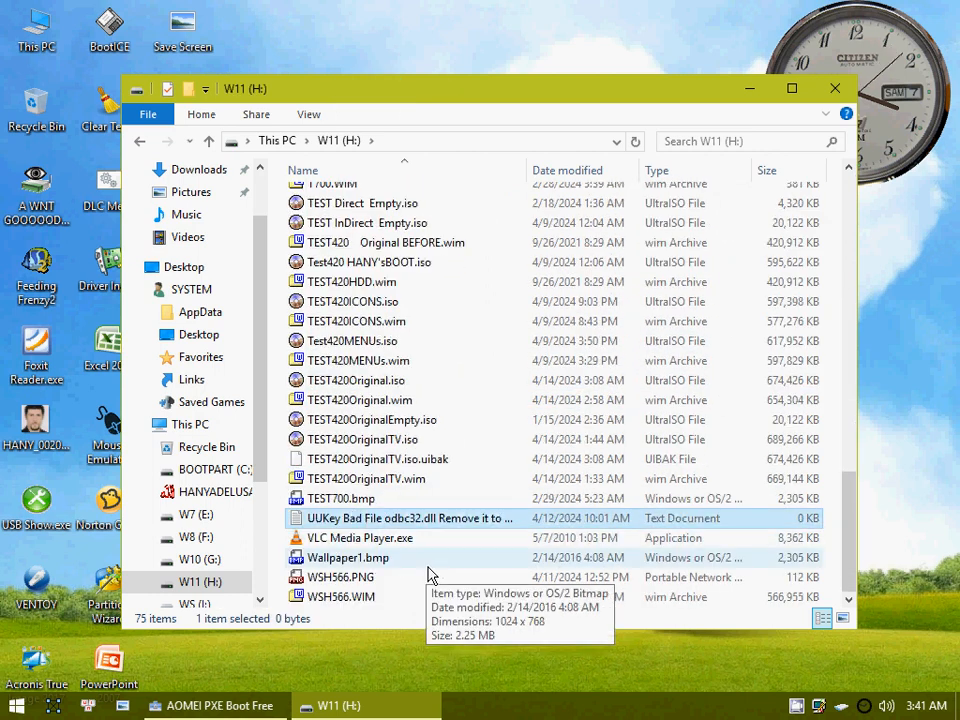
key("Down")
key("Down")
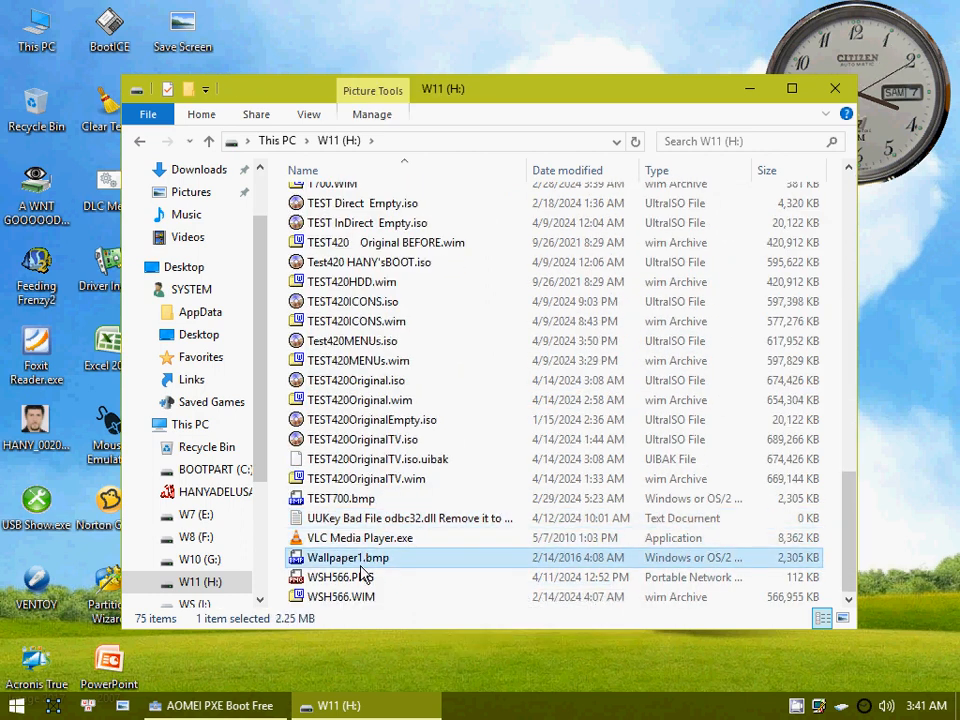
left_click(693, 172)
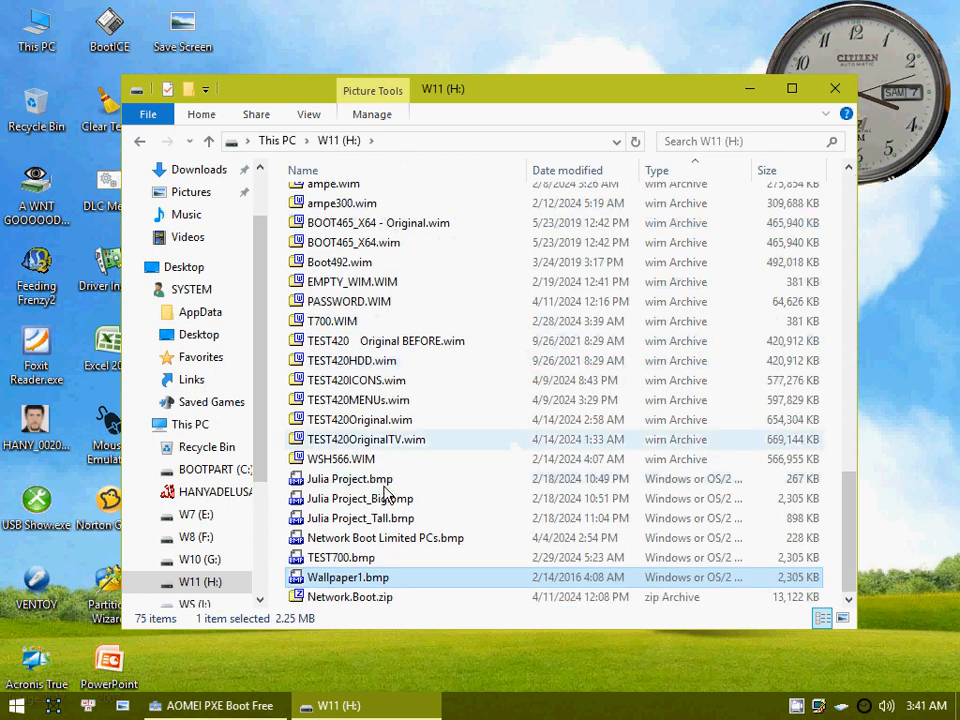
scroll(385, 530, "up", 9)
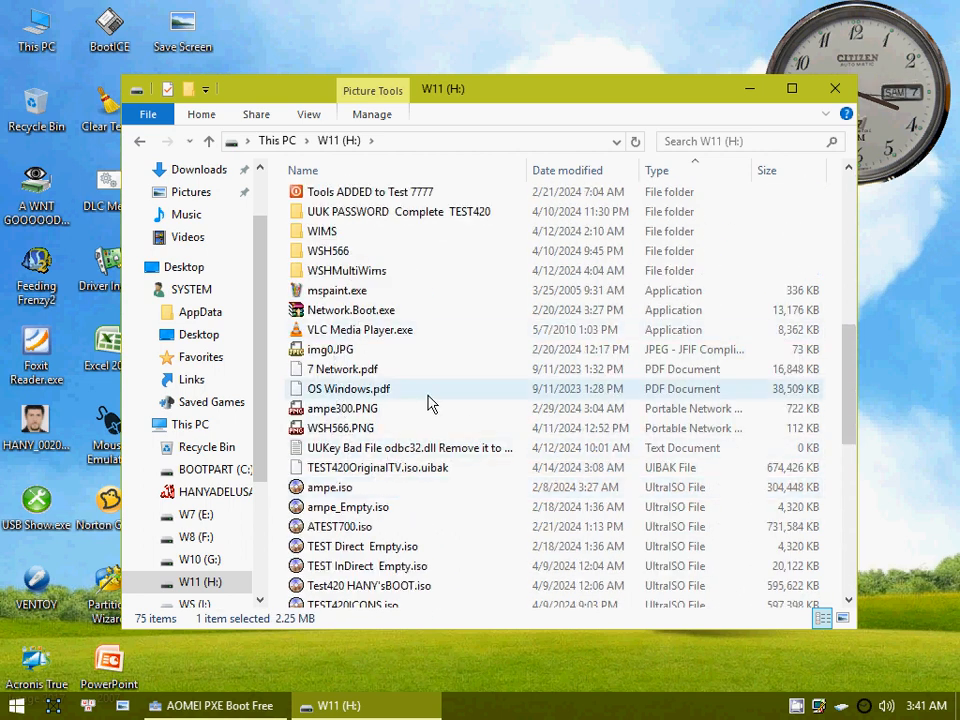
scroll(427, 415, "up", 2)
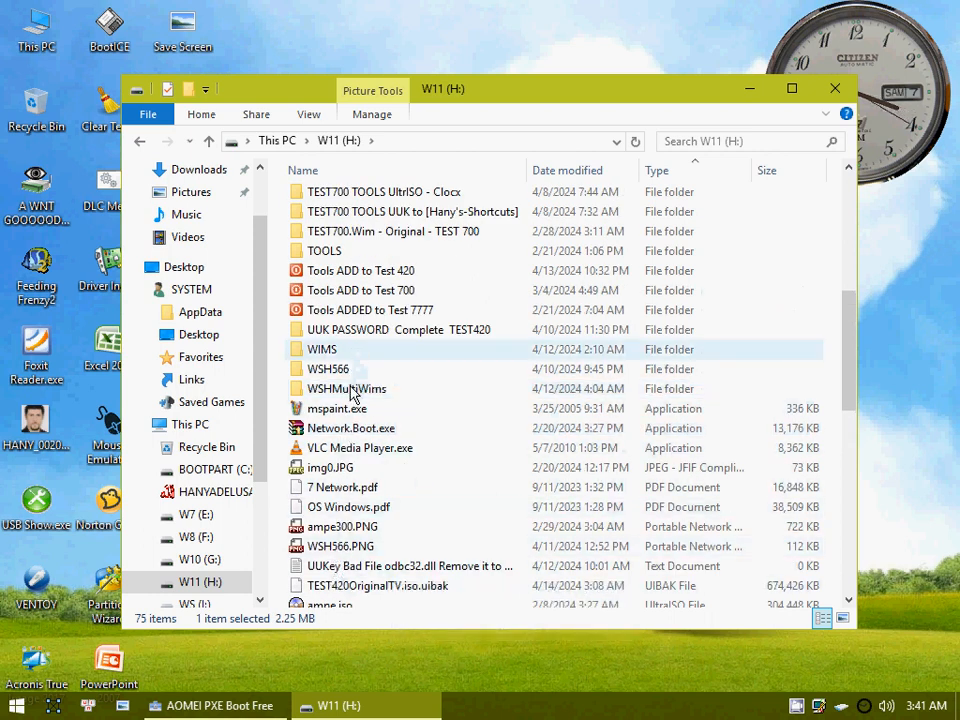
Step: Go to drive ISOS+WIMS (J:), sort its contents by type and look through the image files
left_click(209, 142)
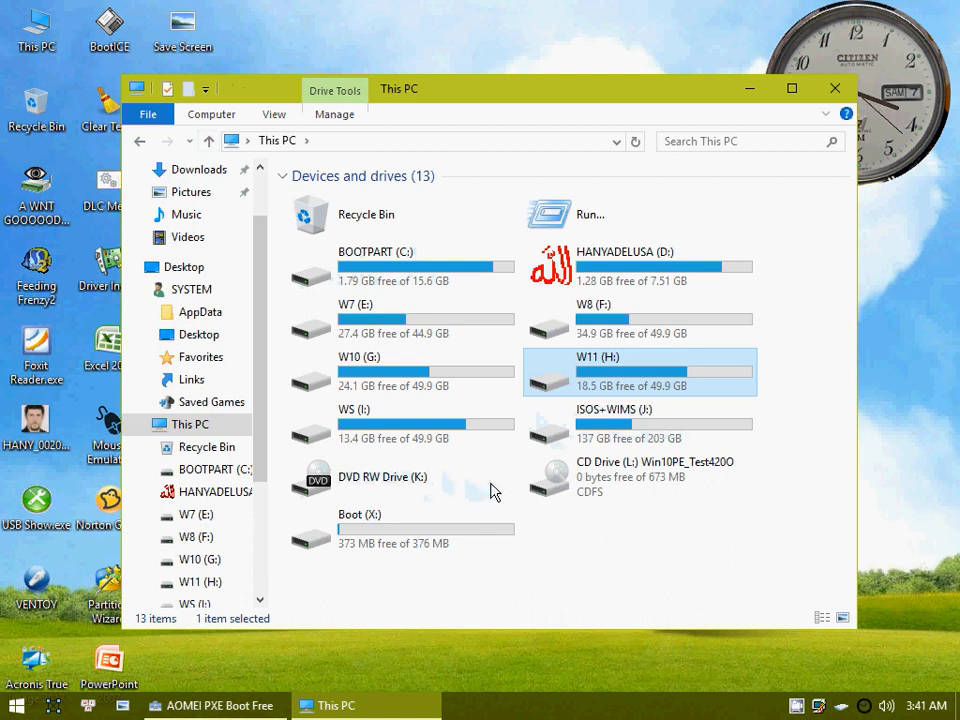
double_click(610, 422)
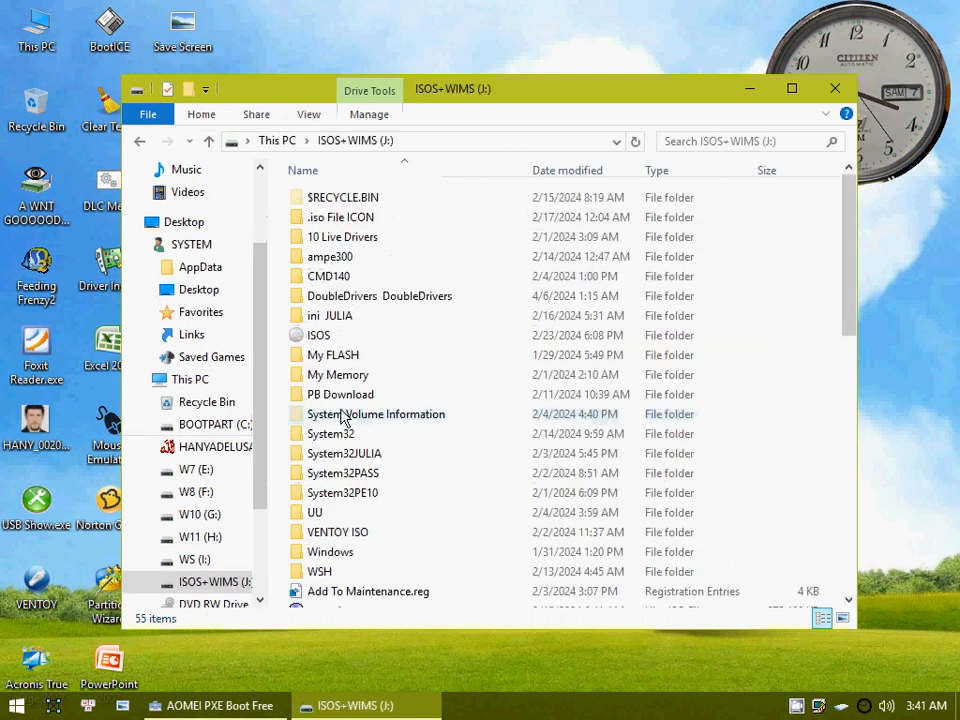
scroll(364, 422, "down", 6)
left_click(677, 171)
scroll(417, 416, "down", 6)
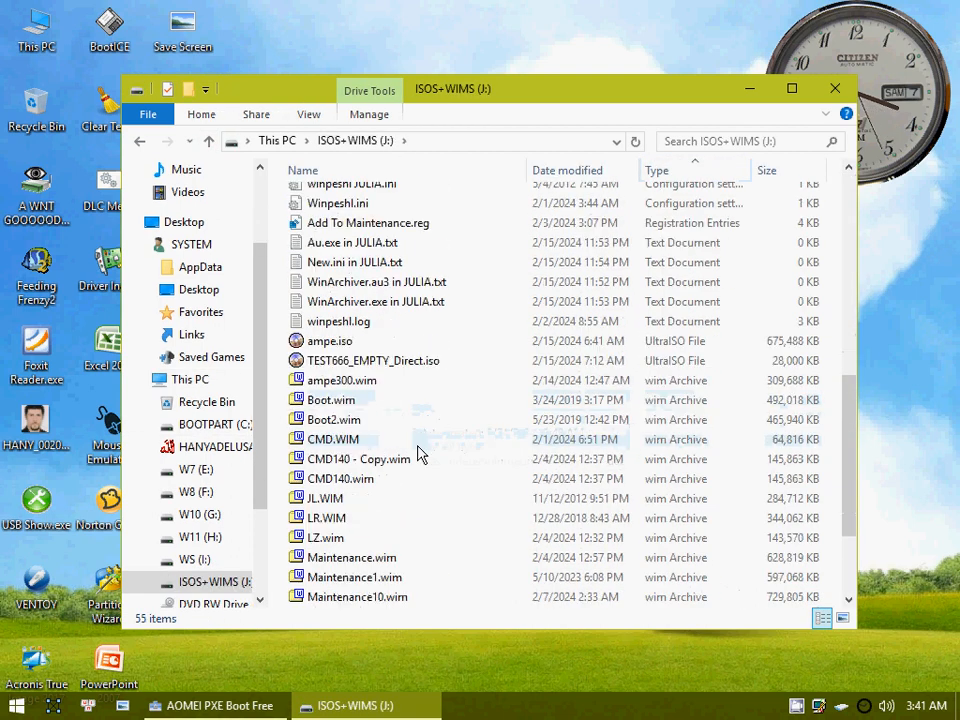
left_click(379, 307)
scroll(388, 439, "down", 2)
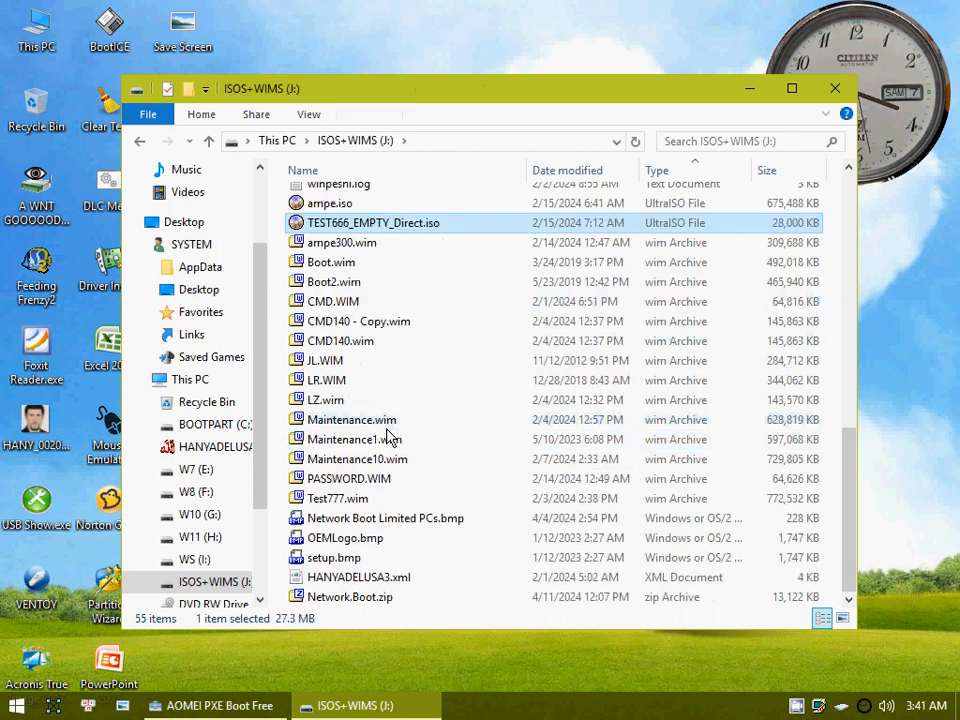
Step: View Network Boot Limited PCs.bmp enlarged to 200%, and close the image viewer and the Explorer window
left_click(372, 520)
double_click(372, 520)
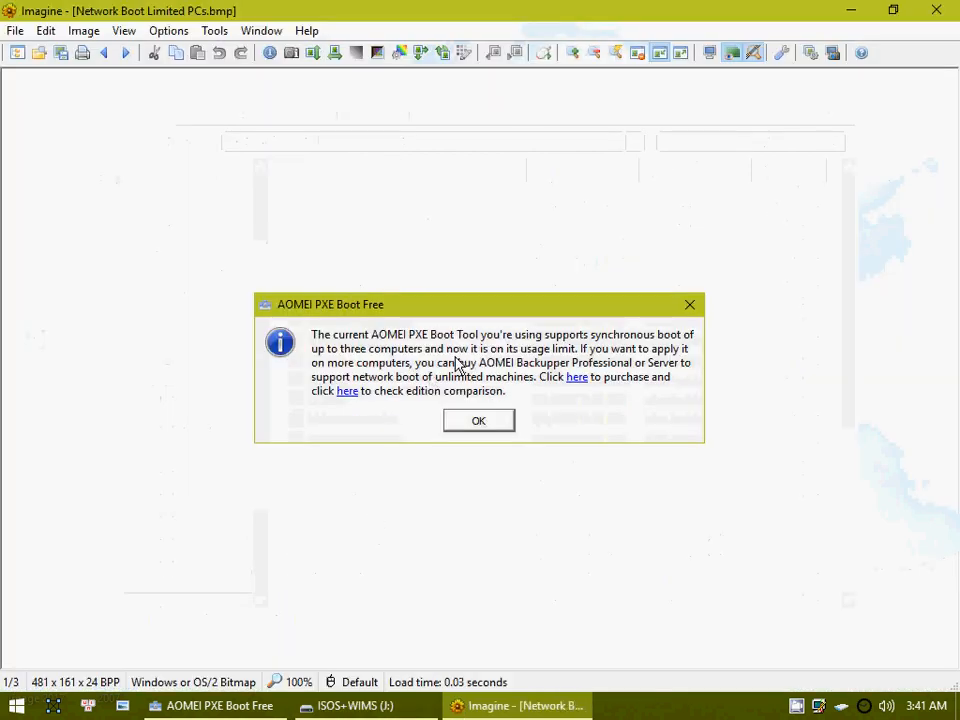
scroll(503, 380, "up", 2)
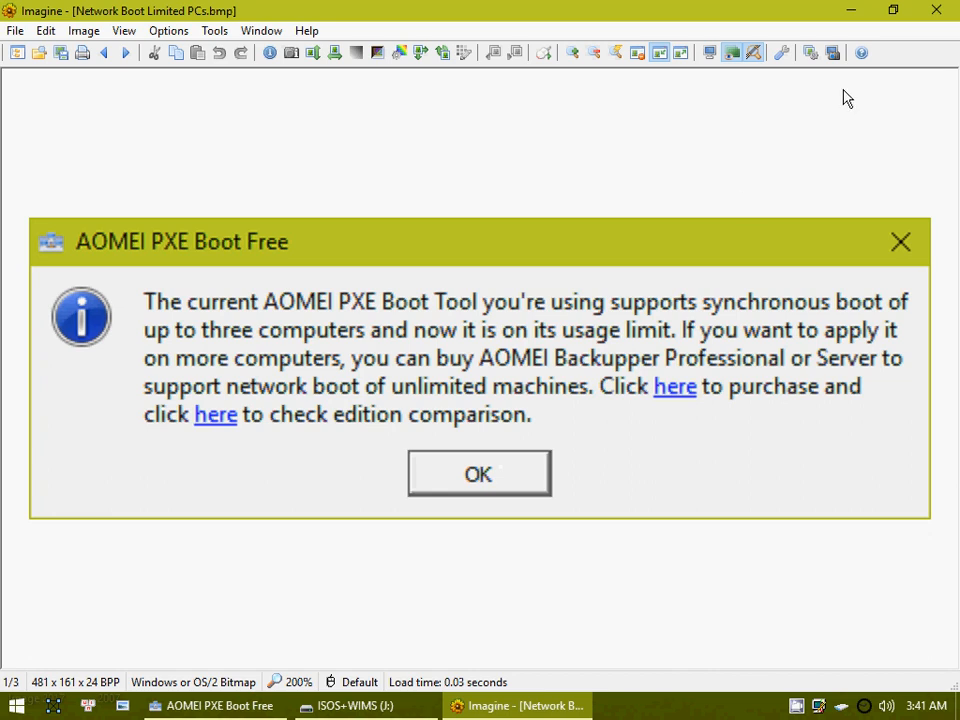
left_click(940, 10)
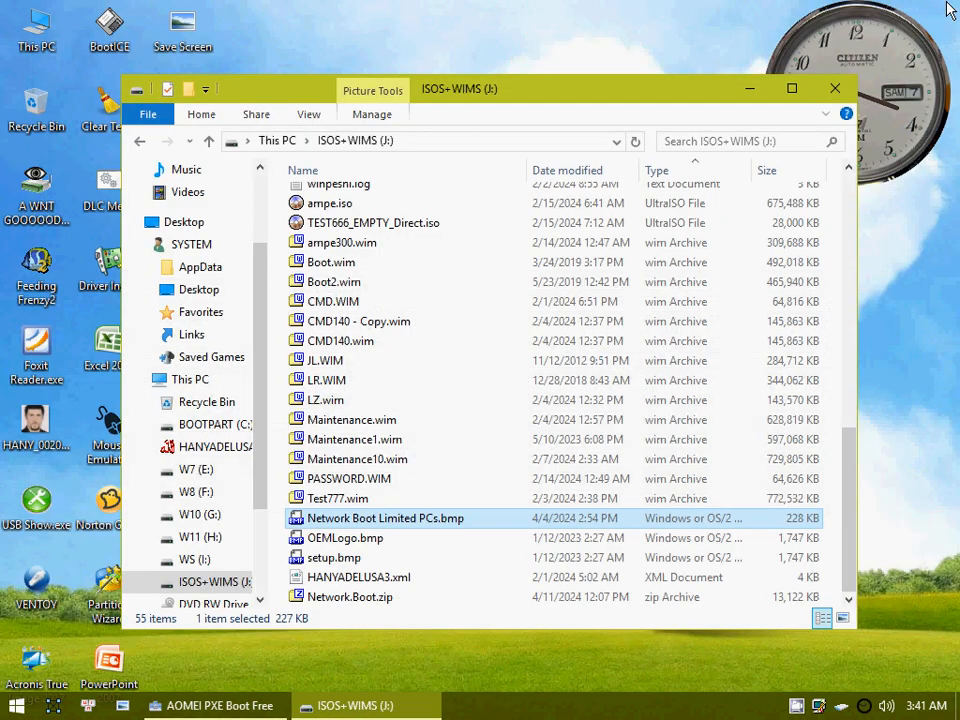
left_click(835, 89)
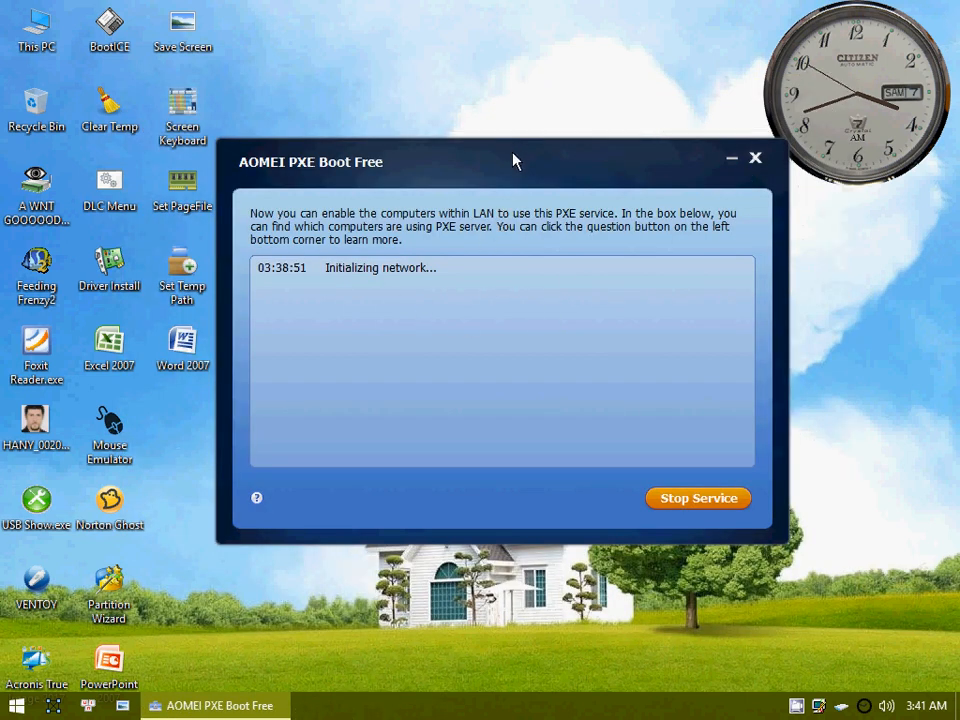
left_click_drag(513, 161, 500, 162)
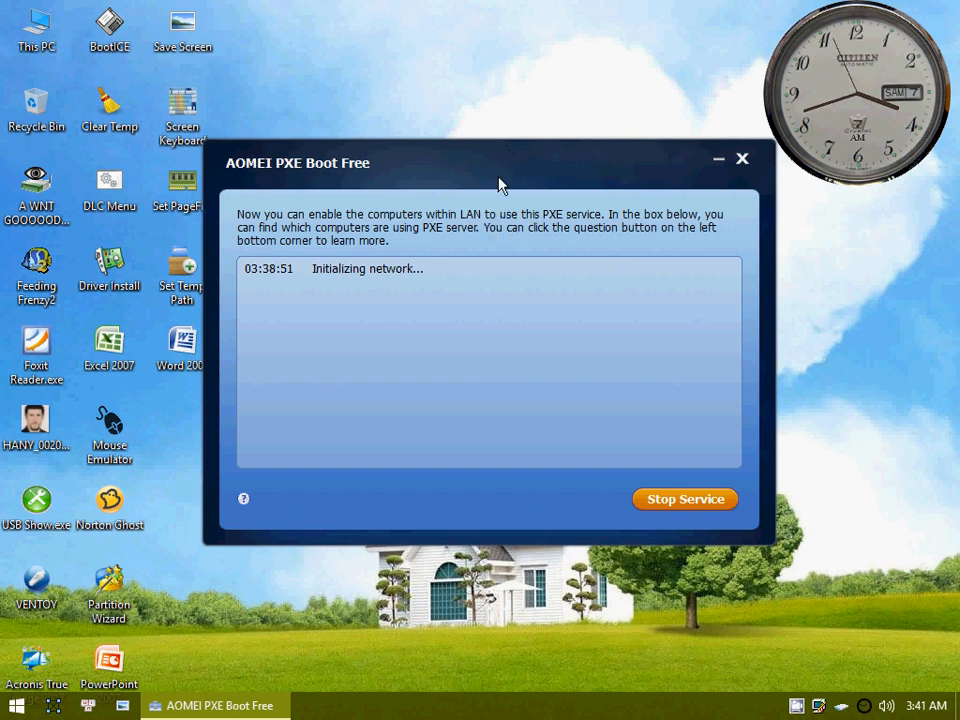
left_click_drag(506, 174, 515, 174)
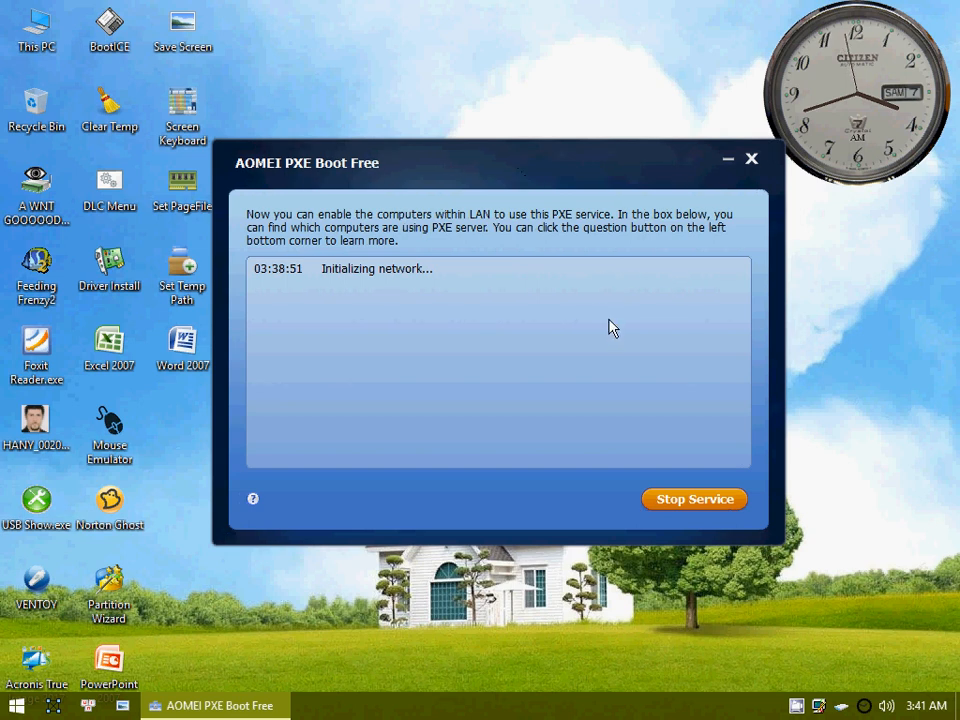
Step: Stop the running PXE boot service and close AOMEI PXE Boot
left_click(670, 502)
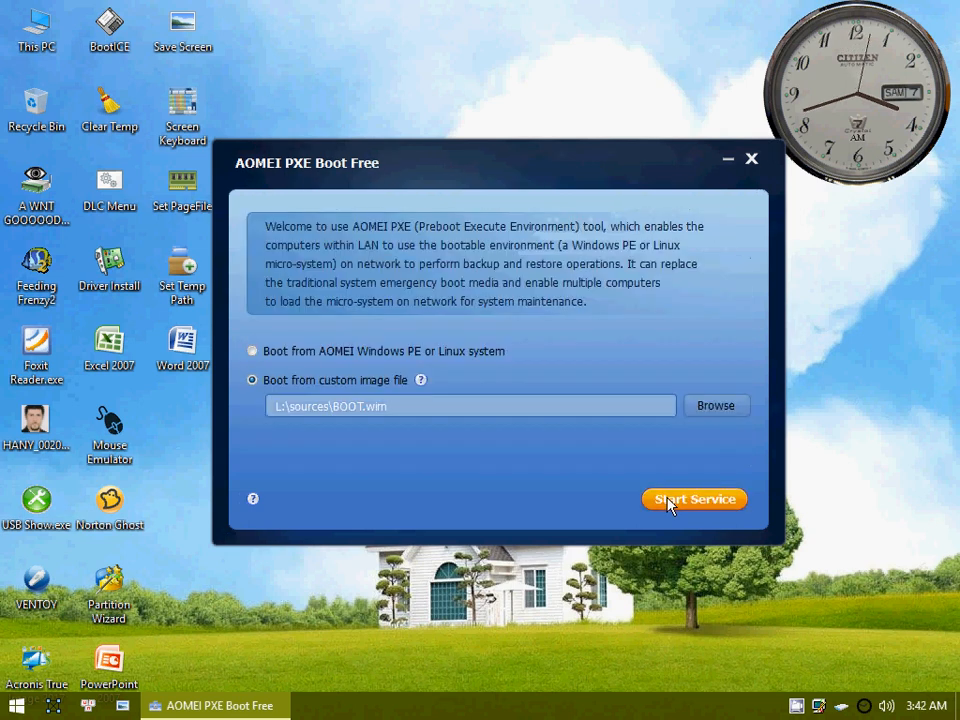
left_click(749, 162)
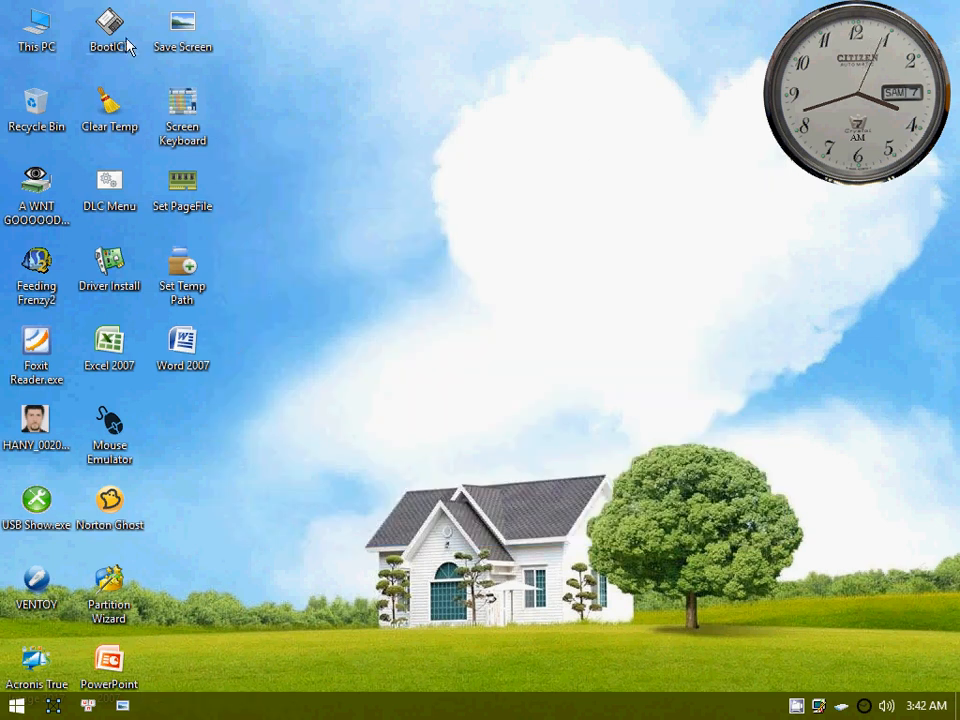
Step: Launch the Network Boot tool from the desktop's custom tools collection
right_click(256, 12)
mouse_move(392, 24)
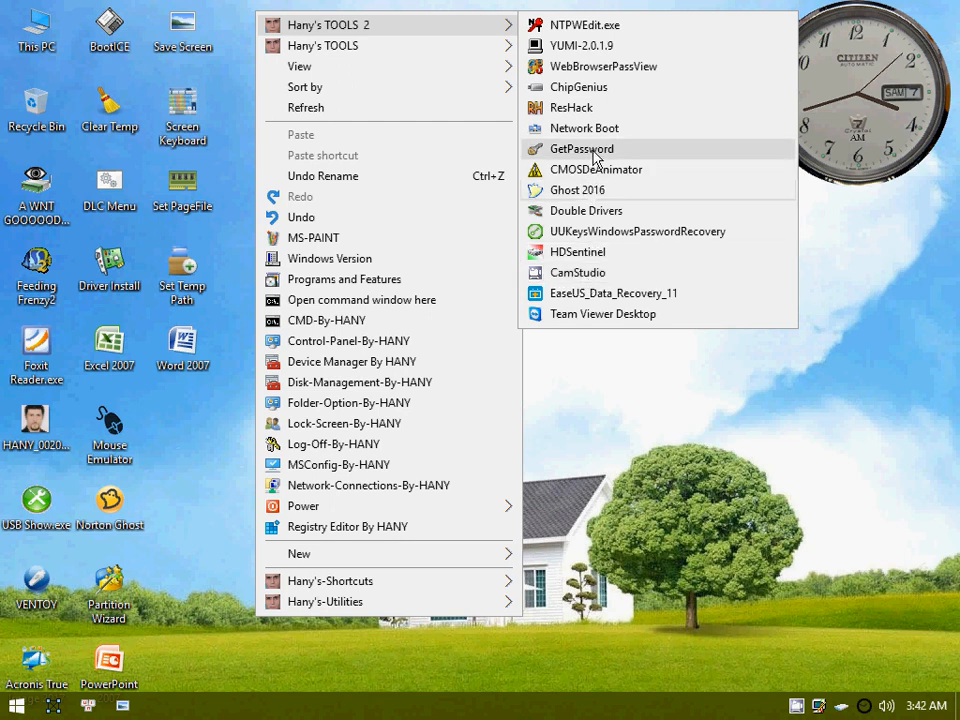
left_click(595, 133)
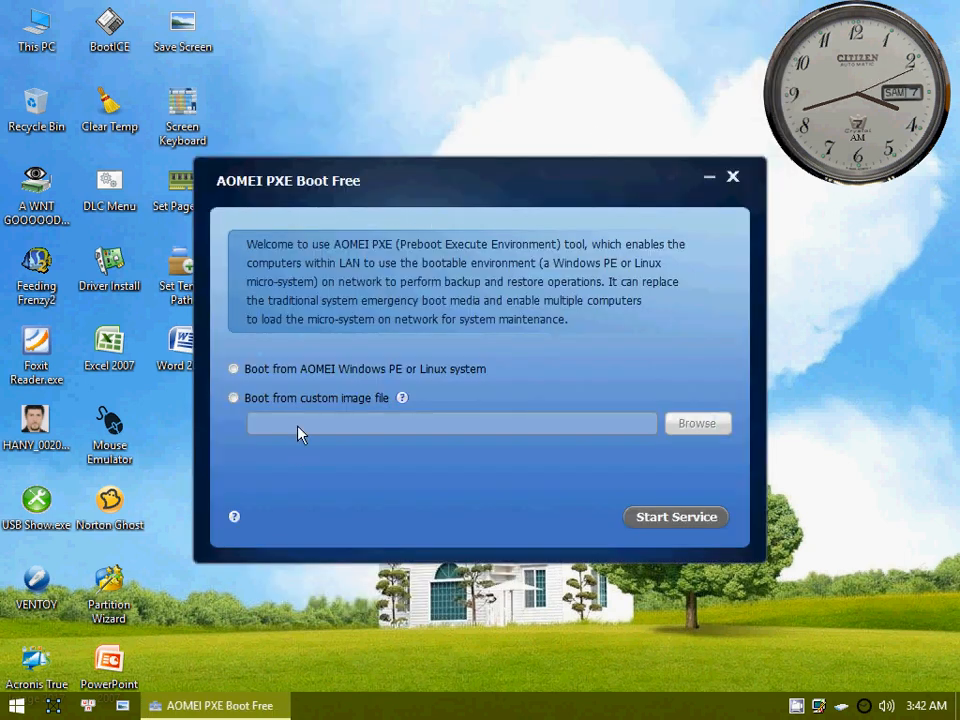
Step: Choose BOOT.wim from the sources folder of CD drive L: as the custom boot image and start the PXE service, dismissing the notice
left_click(330, 398)
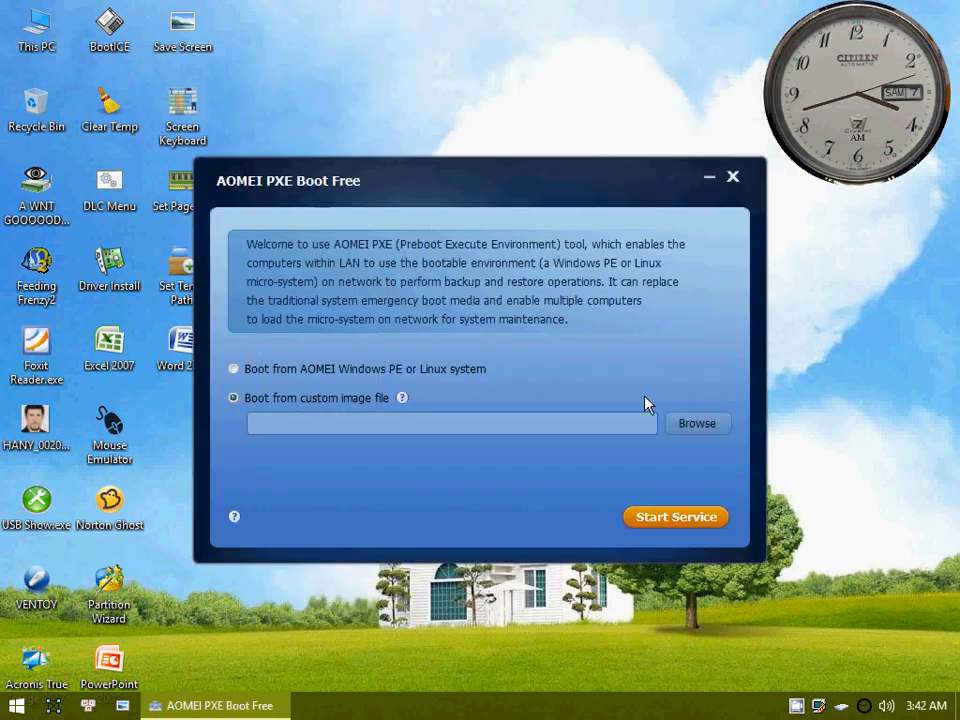
left_click(704, 425)
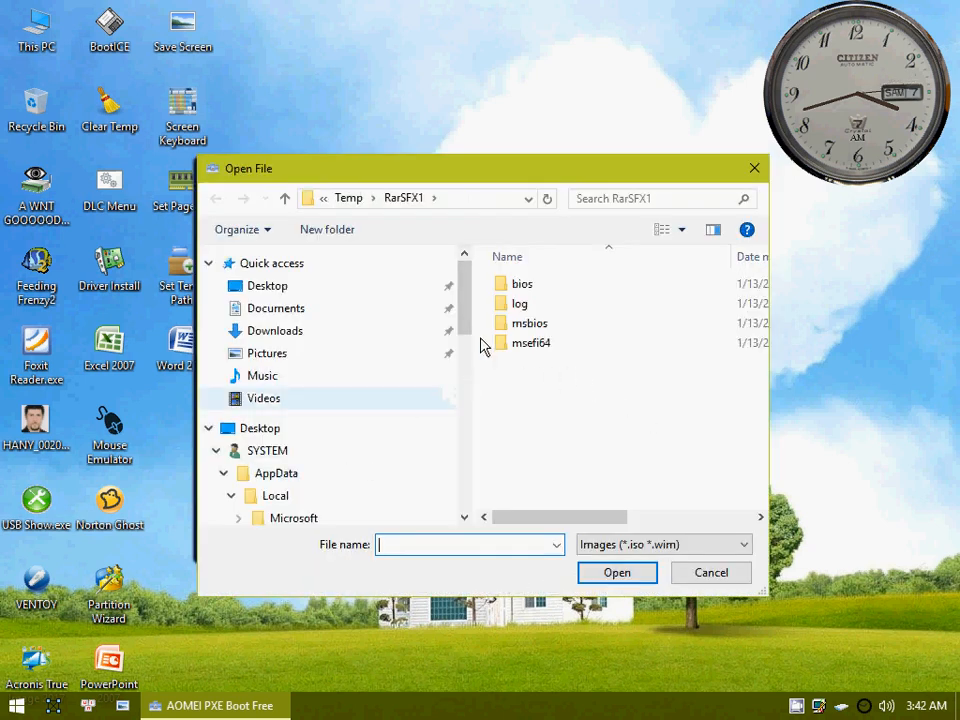
left_click_drag(468, 317, 462, 489)
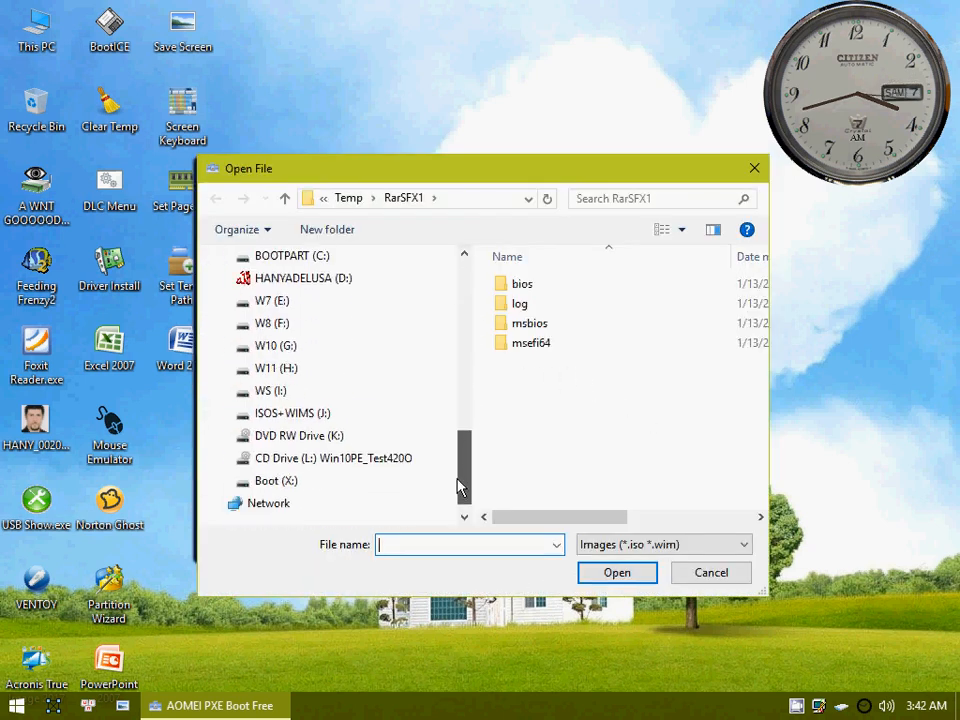
left_click(378, 462)
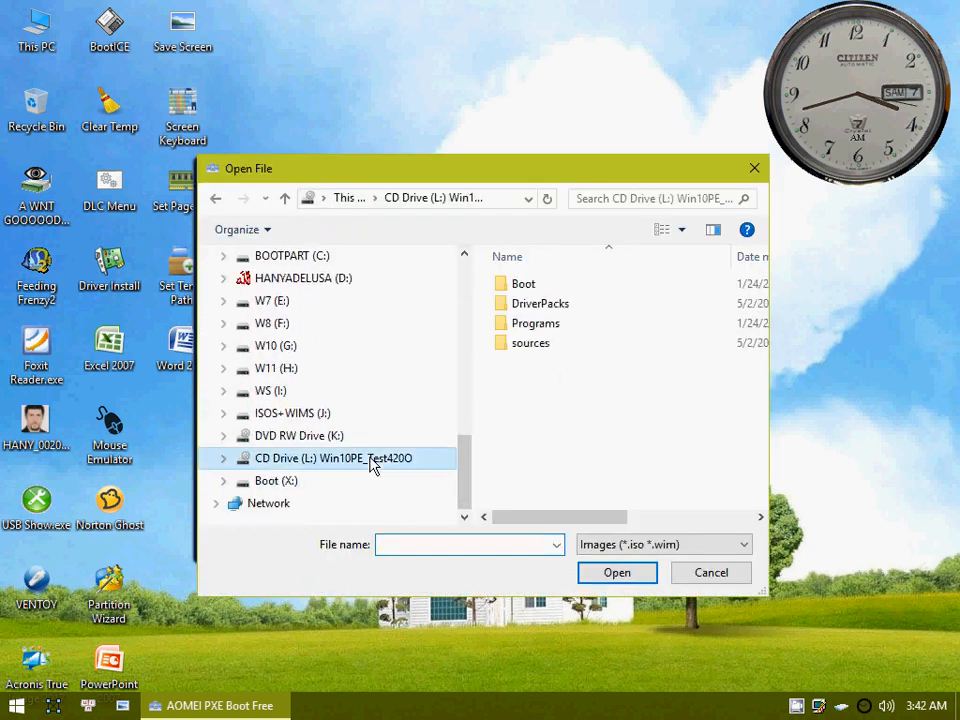
double_click(530, 345)
left_click(540, 286)
left_click(598, 573)
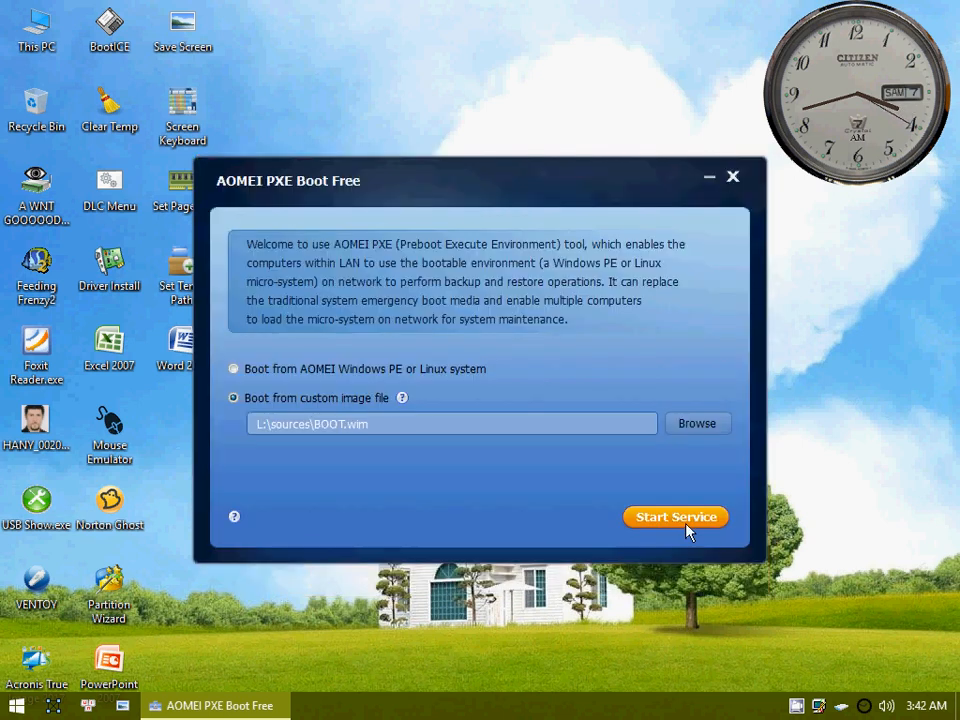
left_click(686, 526)
left_click(499, 388)
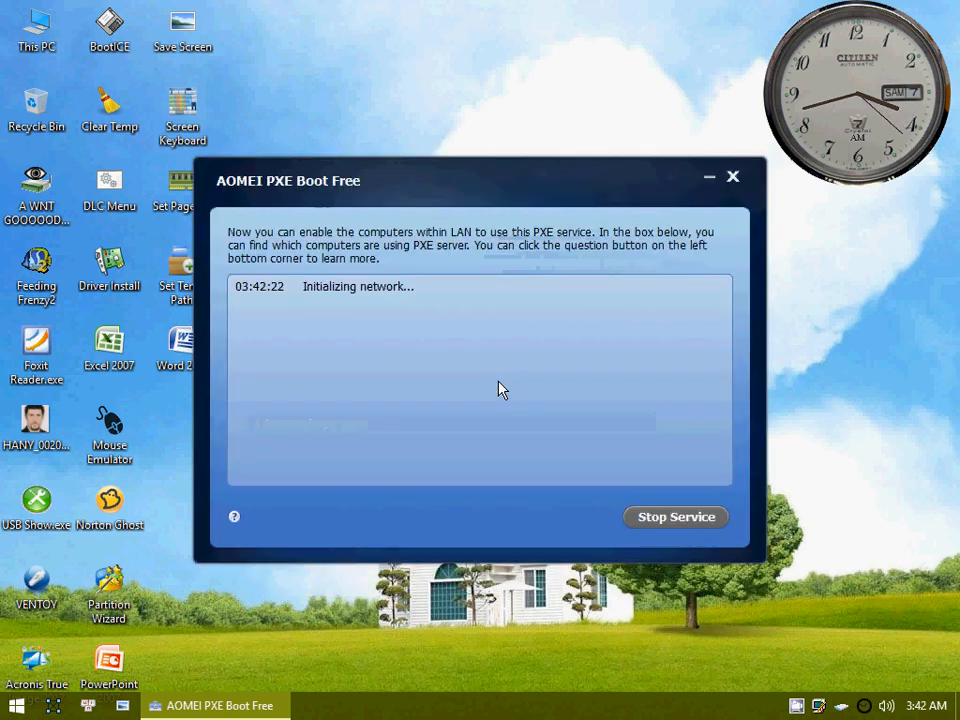
left_click_drag(509, 172, 528, 132)
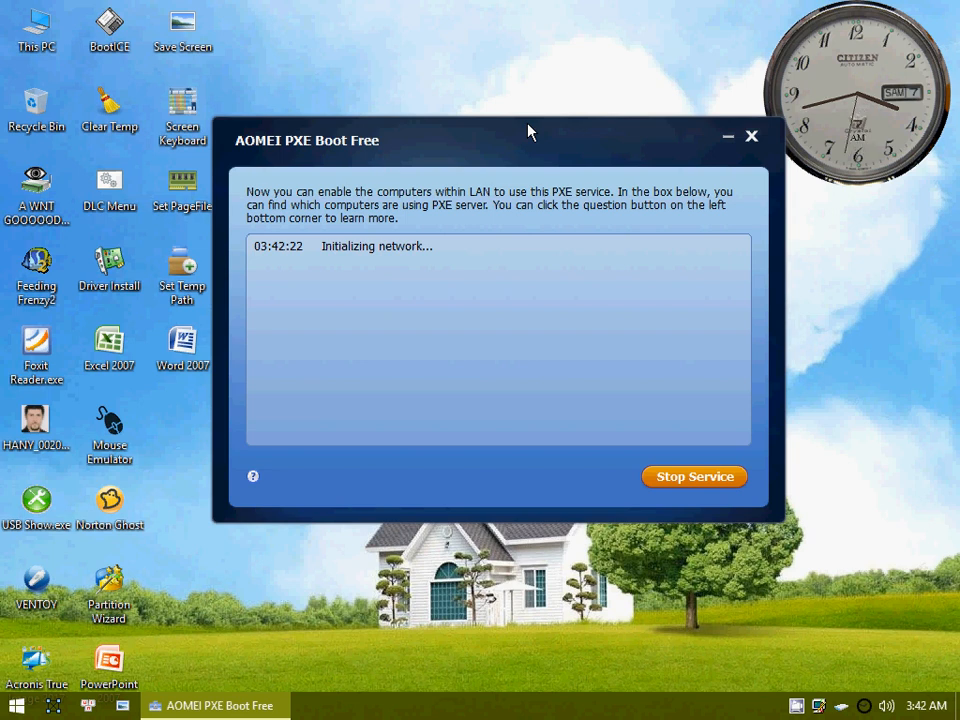
left_click_drag(529, 133, 535, 121)
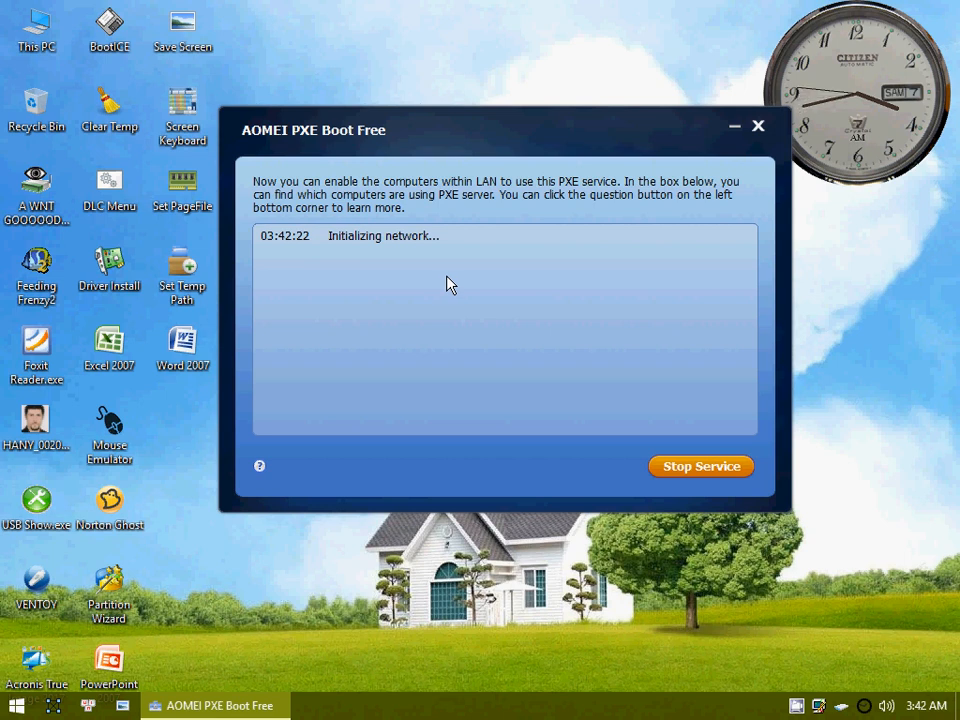
left_click_drag(526, 124, 524, 141)
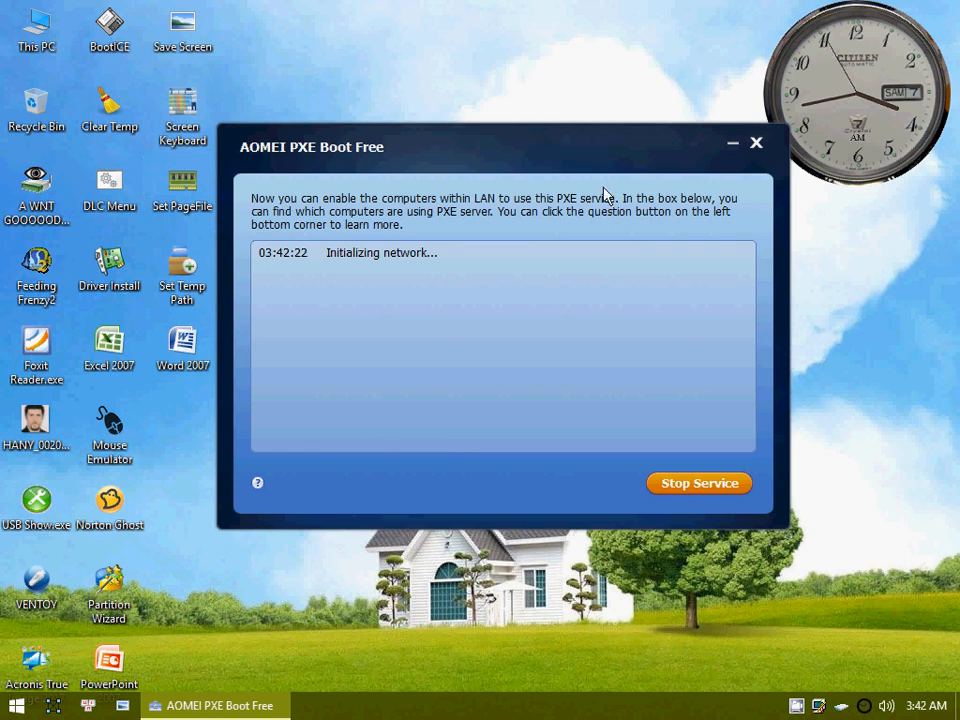
left_click_drag(515, 150, 520, 197)
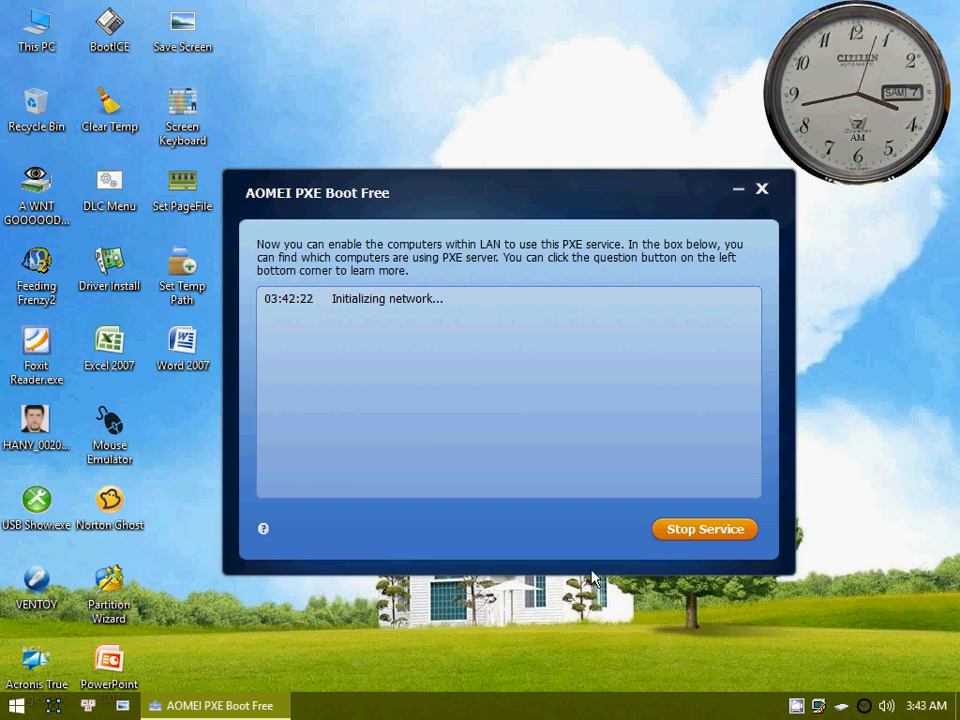
Step: Stop the PXE boot service again and close AOMEI PXE Boot
left_click(706, 529)
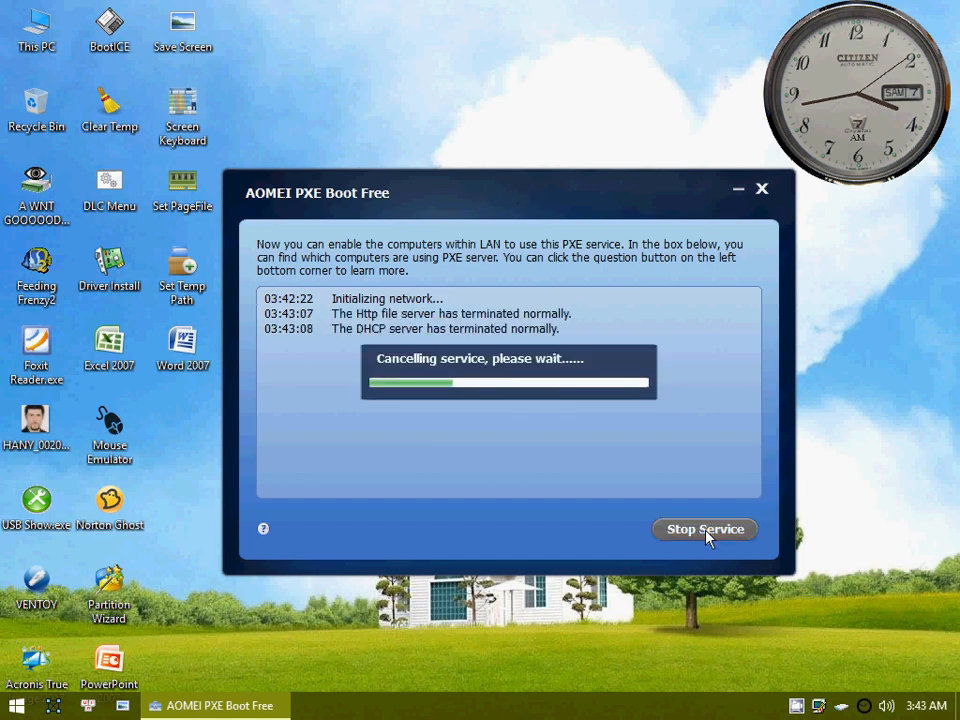
left_click(762, 189)
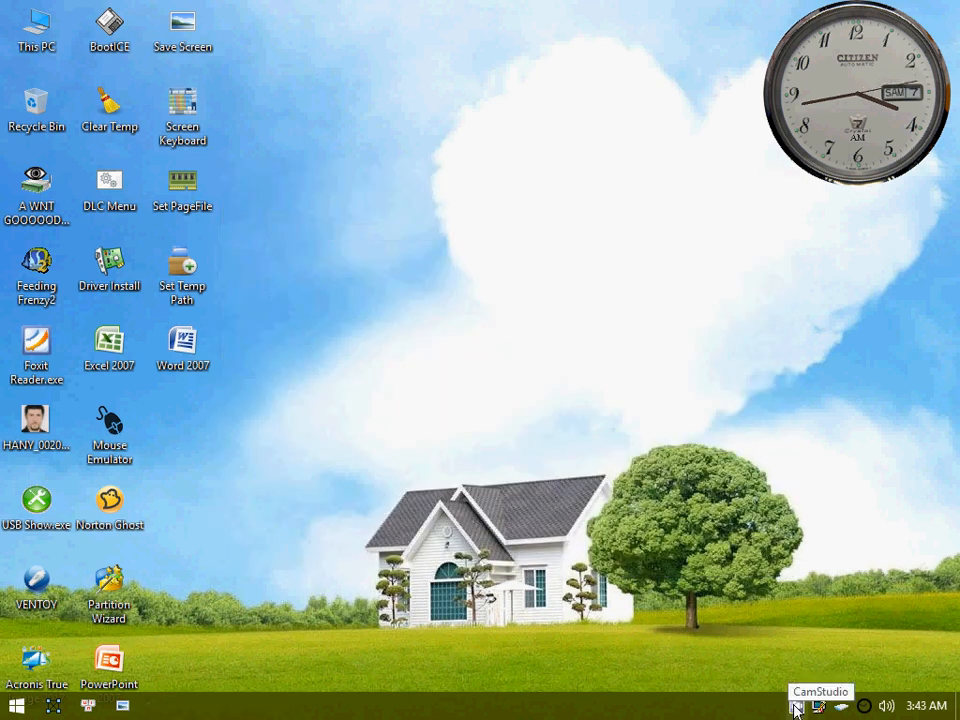